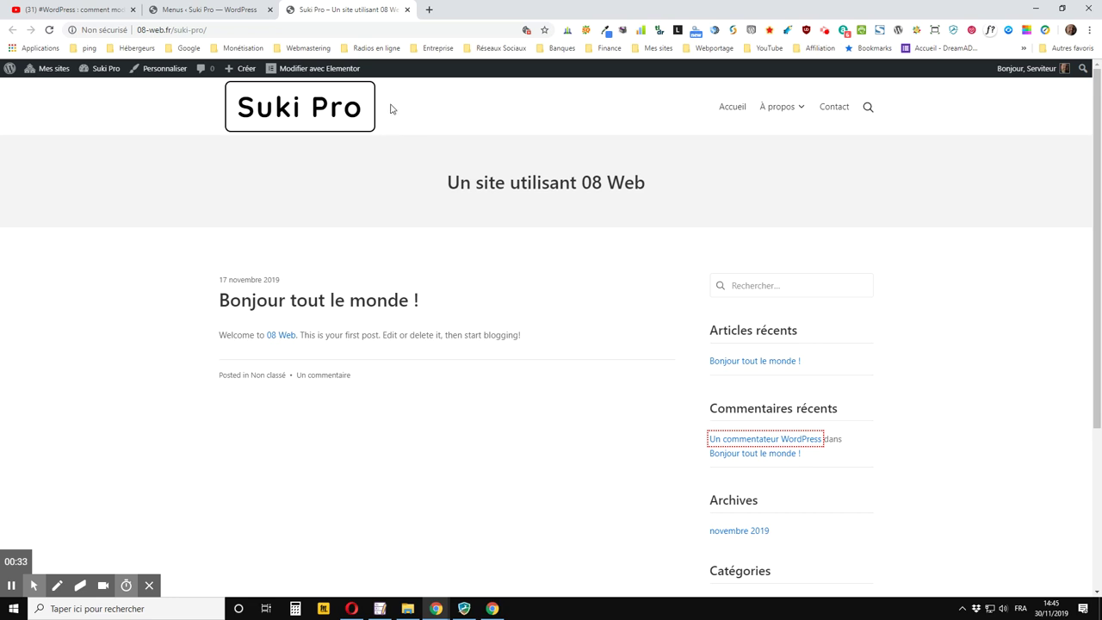
Go from the Menus admin page to the Suki Pro Customizer via Apparence > Personnaliser
left_click(223, 9)
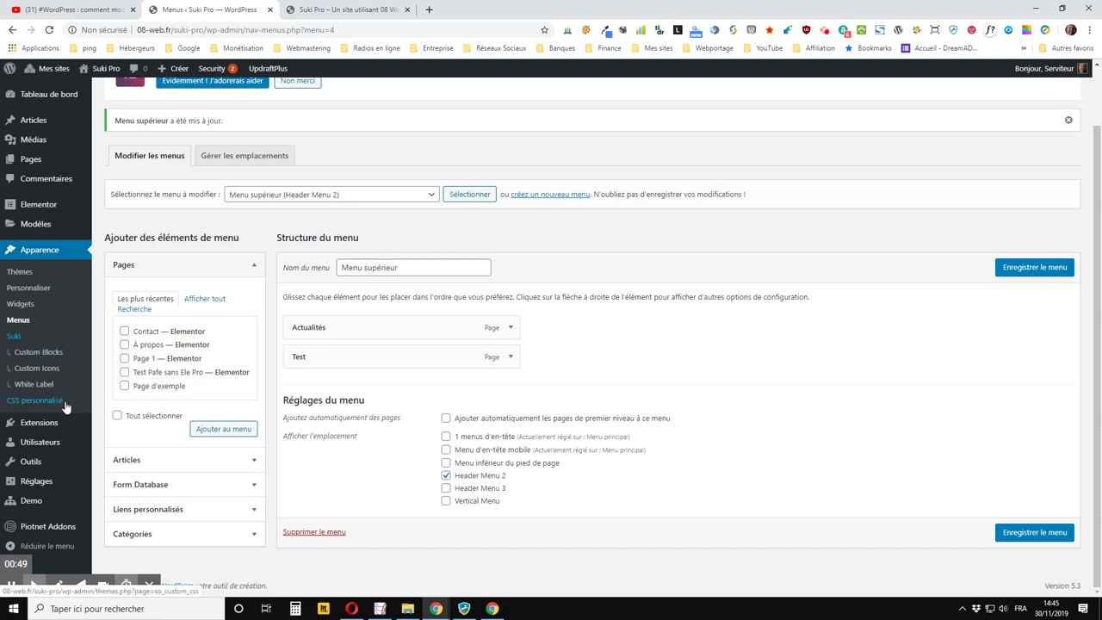
left_click(27, 291)
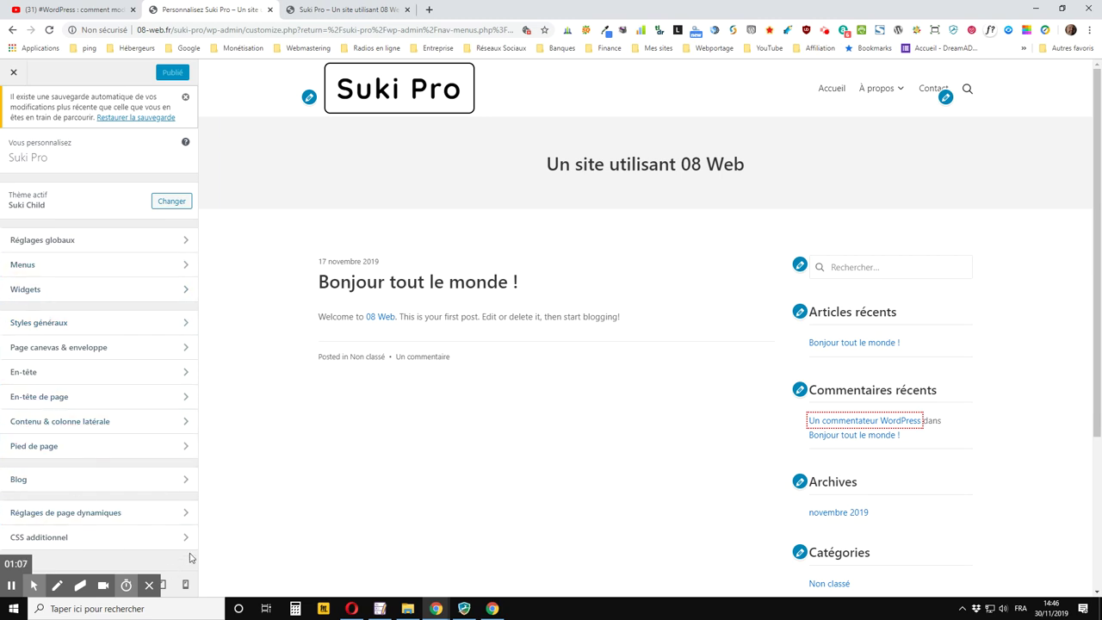
Dismiss the Windows search panel and open the En-tête section with its desktop header builder
left_click(196, 613)
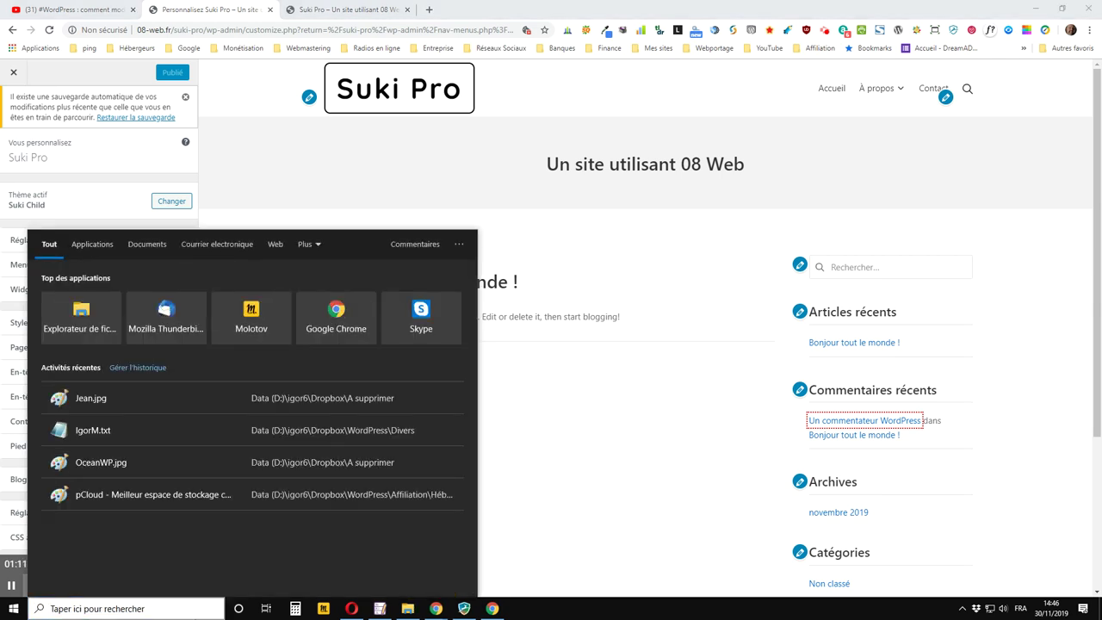
left_click(588, 614)
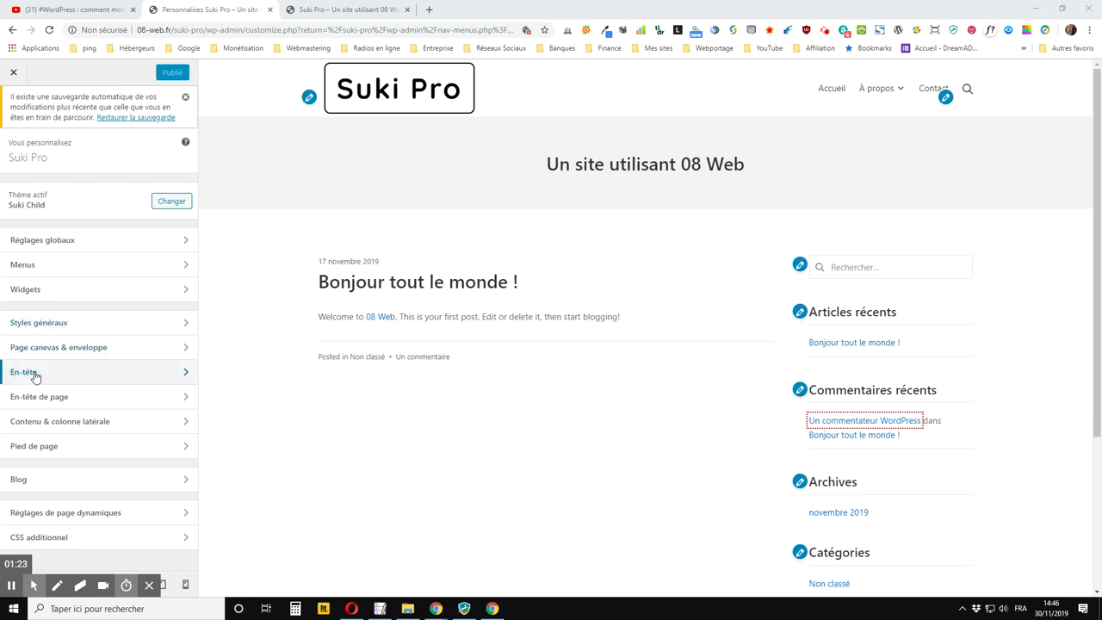
left_click(35, 374)
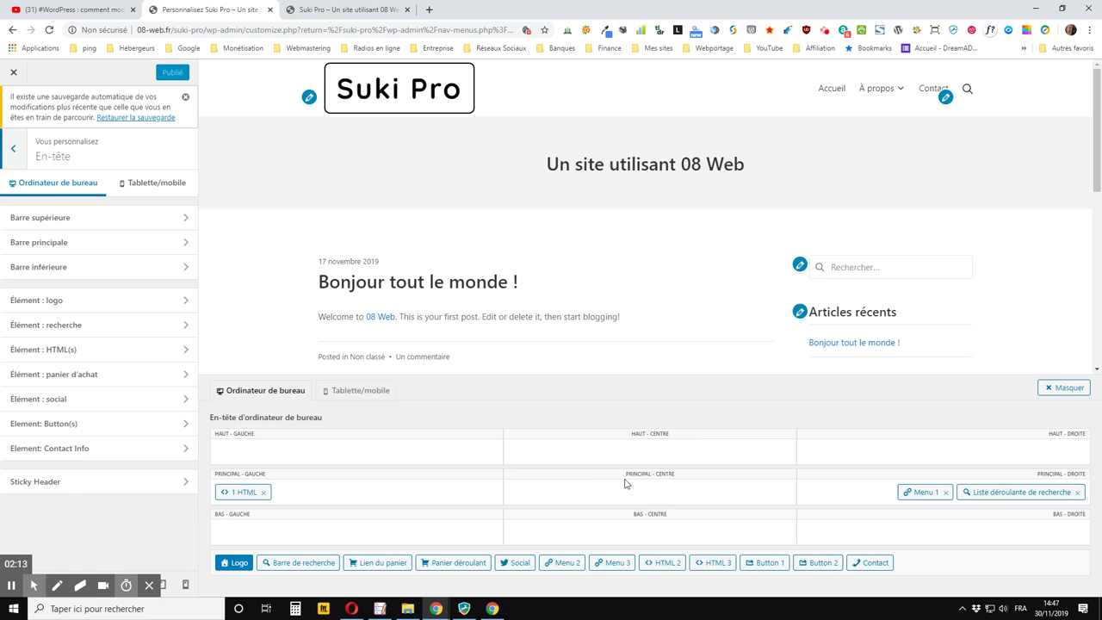
Compare the reloaded live home page with the Customizer's header preview
left_click(322, 10)
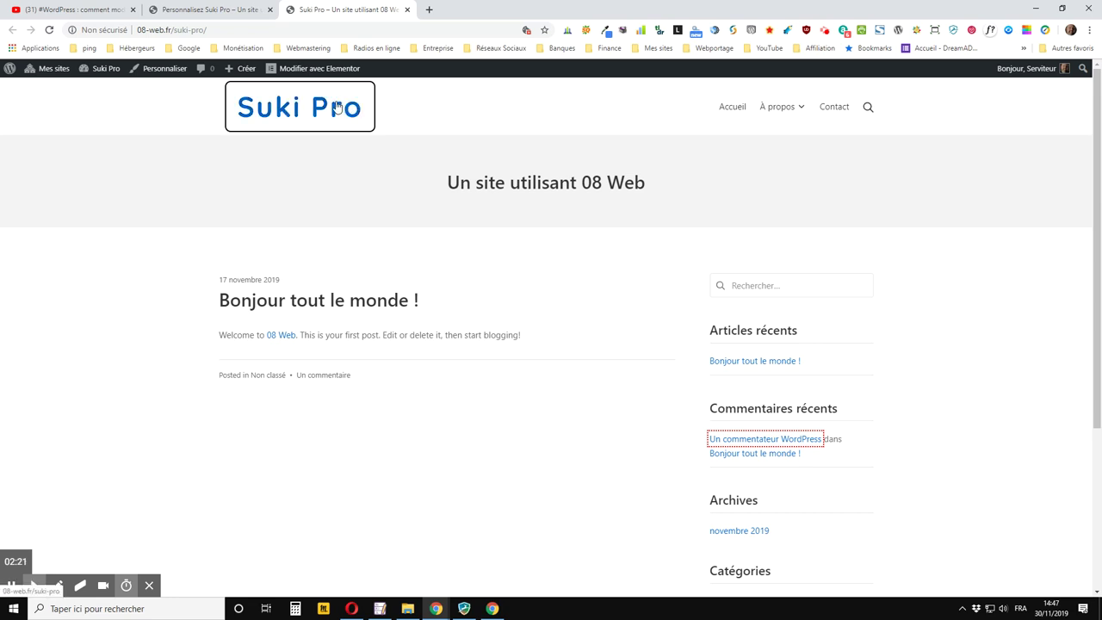
left_click(349, 121)
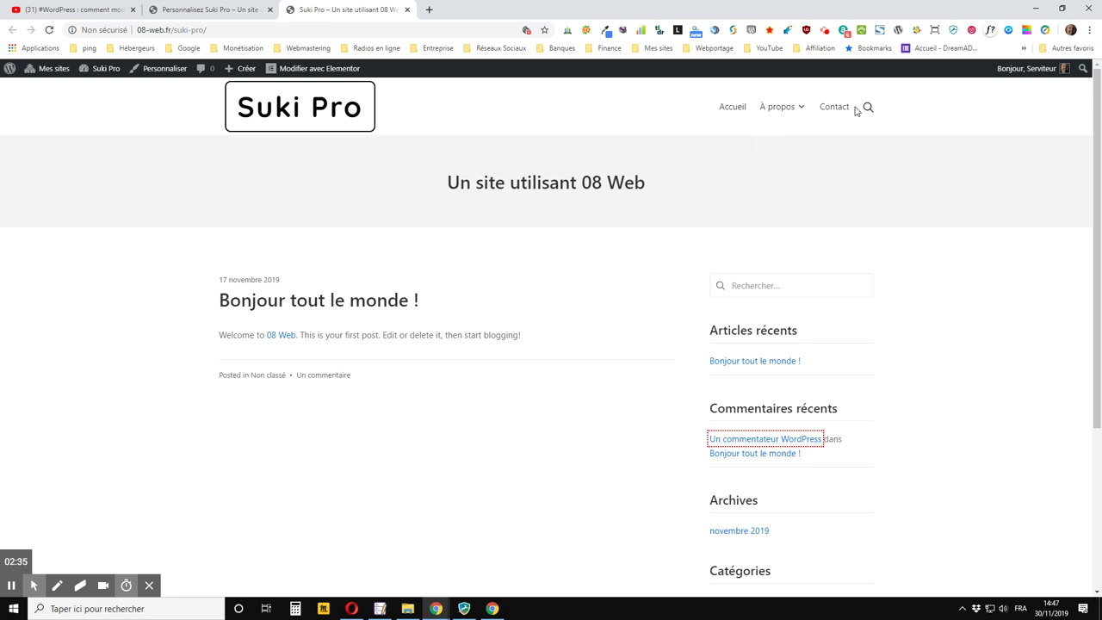
left_click(222, 11)
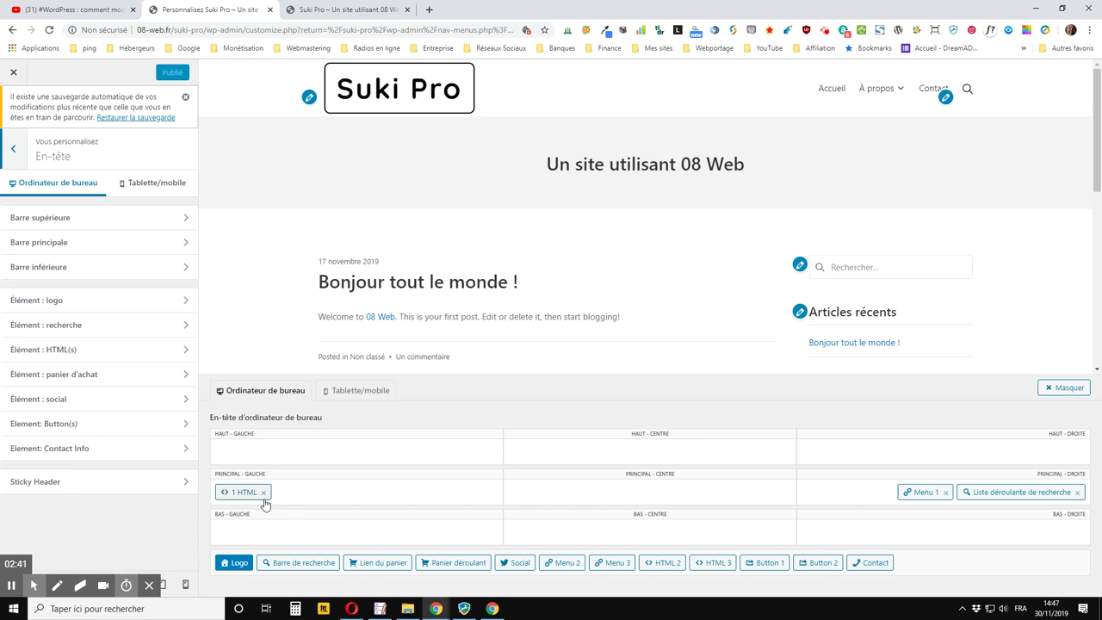
key("ctrl+Tab")
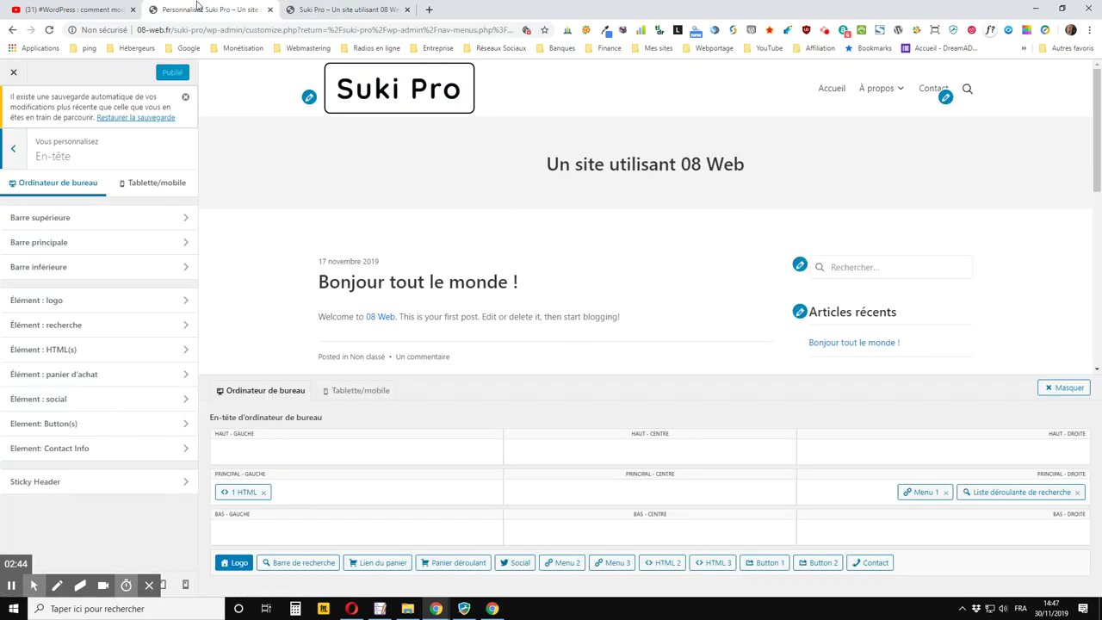
left_click(199, 8)
left_click(356, 10)
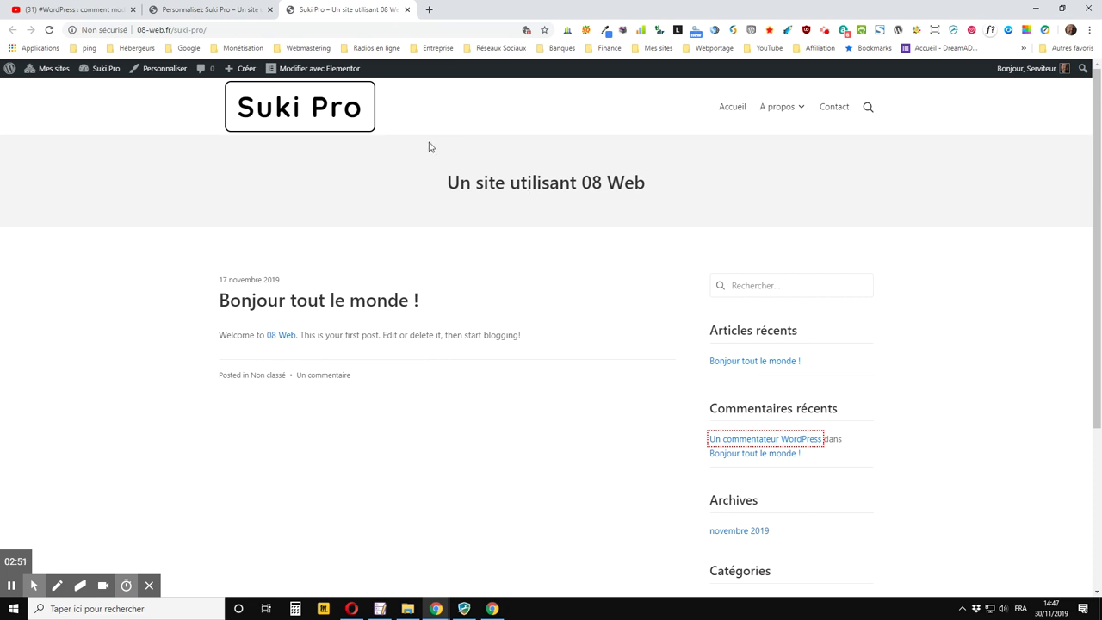
left_click(228, 10)
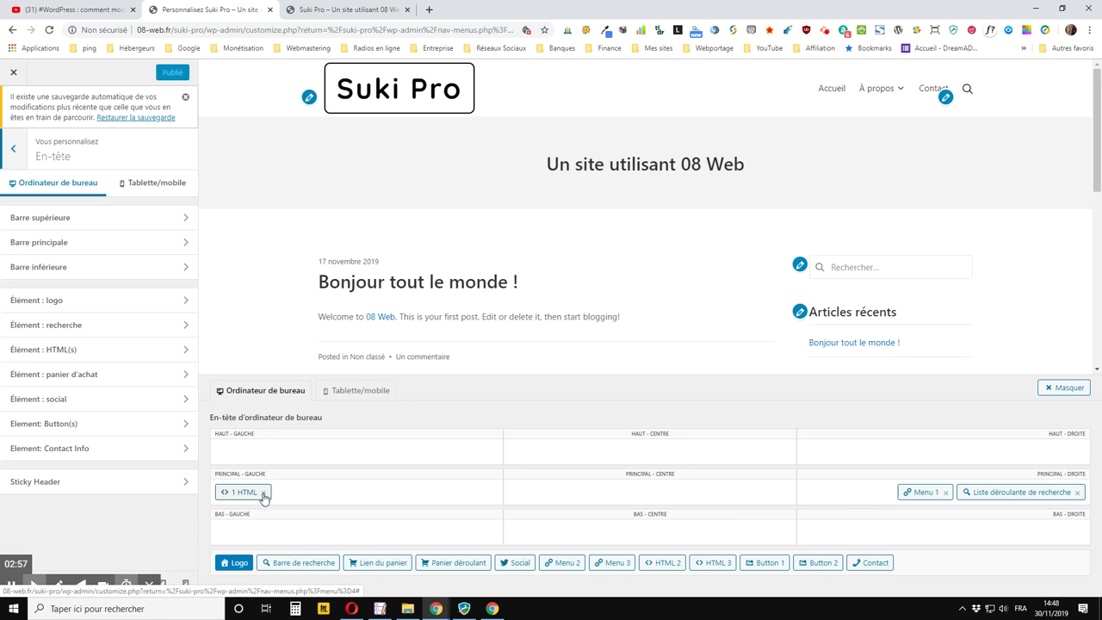
Delete the 1 HTML item from Principal - Gauche, publish, and confirm the logo is gone live
left_click(264, 494)
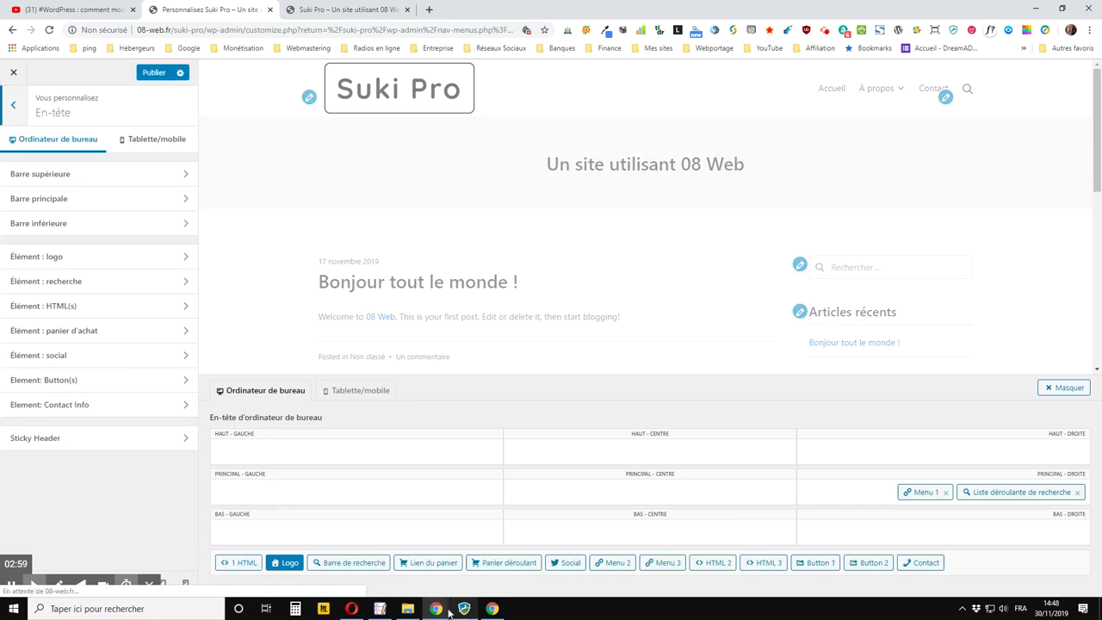
left_click(153, 73)
left_click(344, 10)
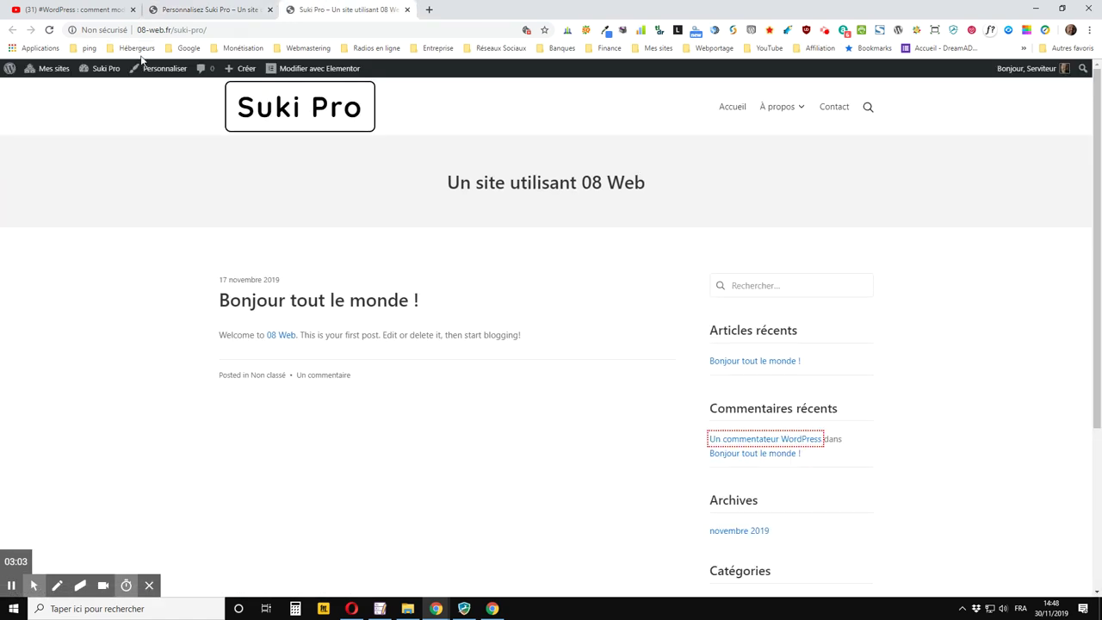
left_click(49, 30)
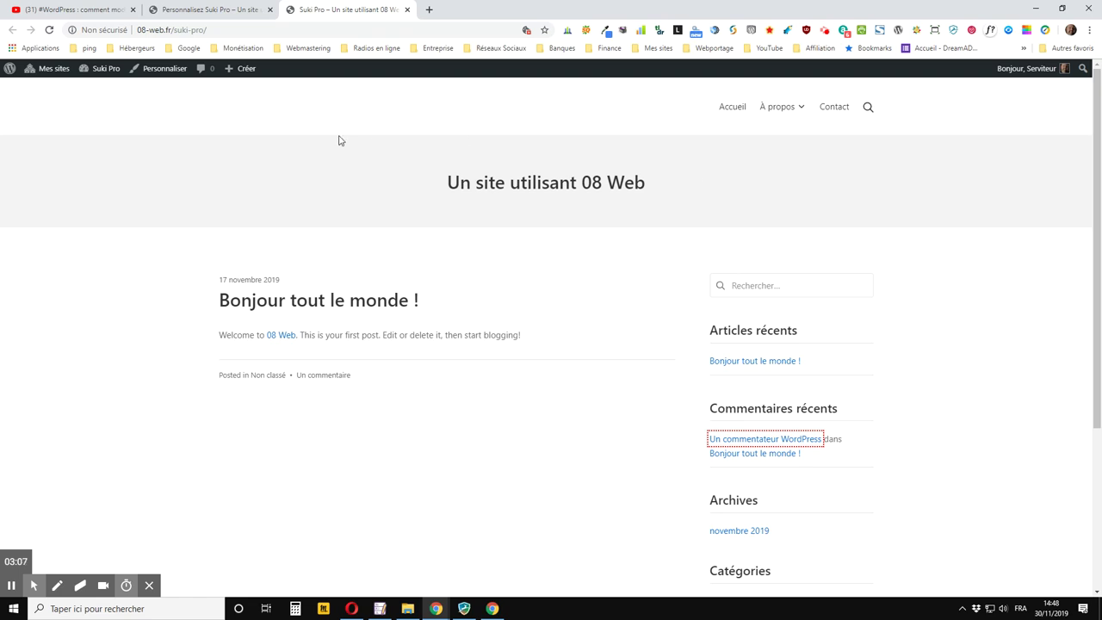
left_click(229, 9)
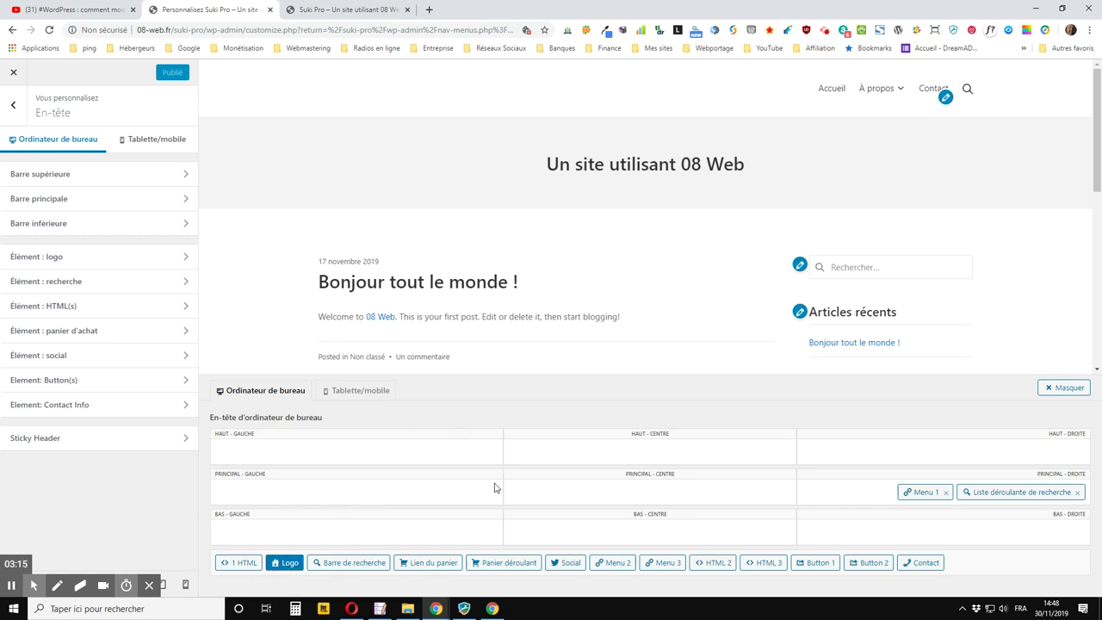
Drag the Logo element into Principal - Gauche, publish it, and verify the Suki Pro title live
left_click_drag(289, 563, 274, 494)
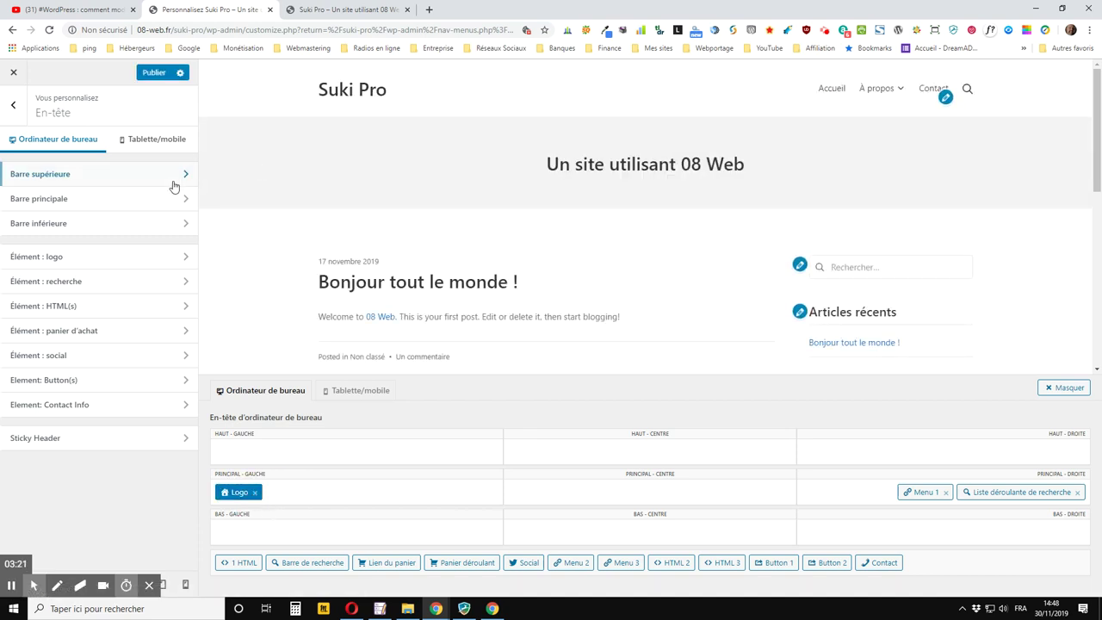
key("ctrl+s")
left_click(353, 11)
left_click(49, 30)
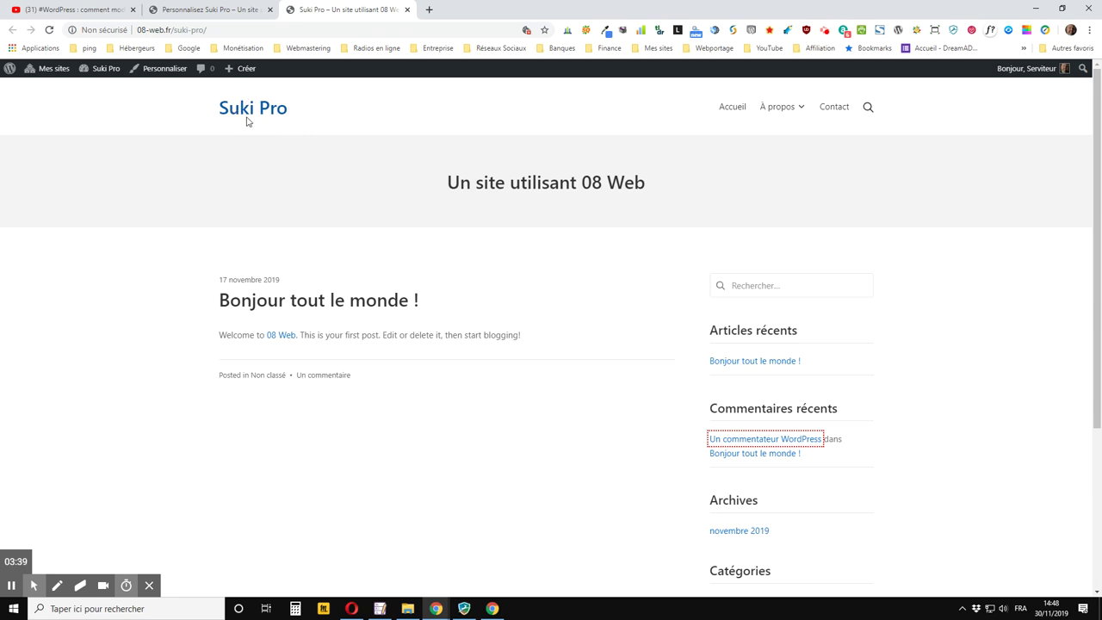
left_click(226, 11)
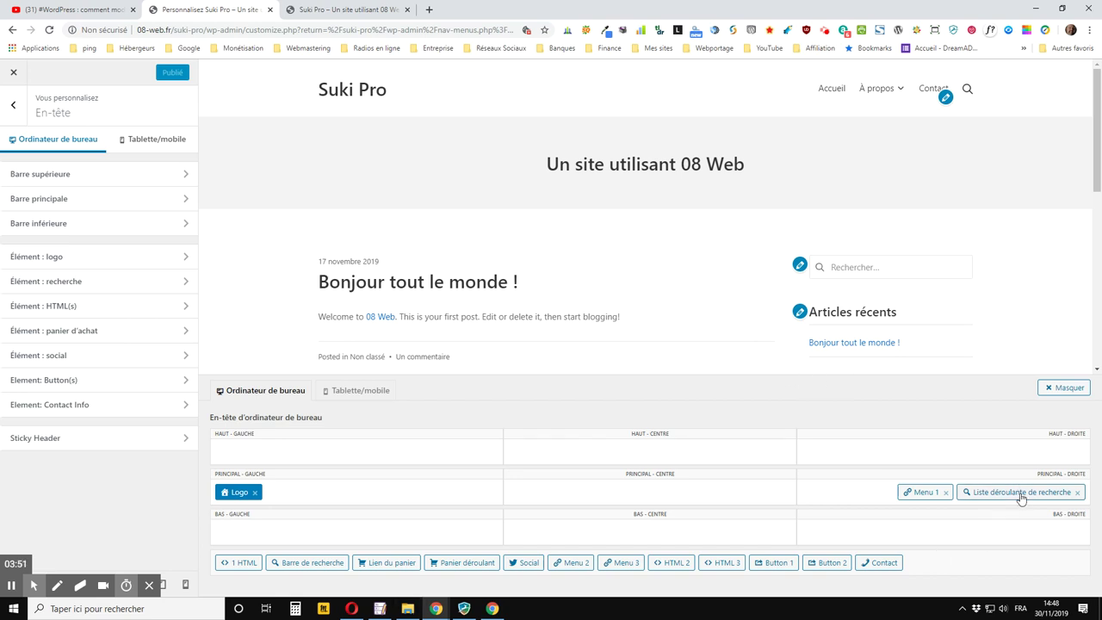
left_click(372, 8)
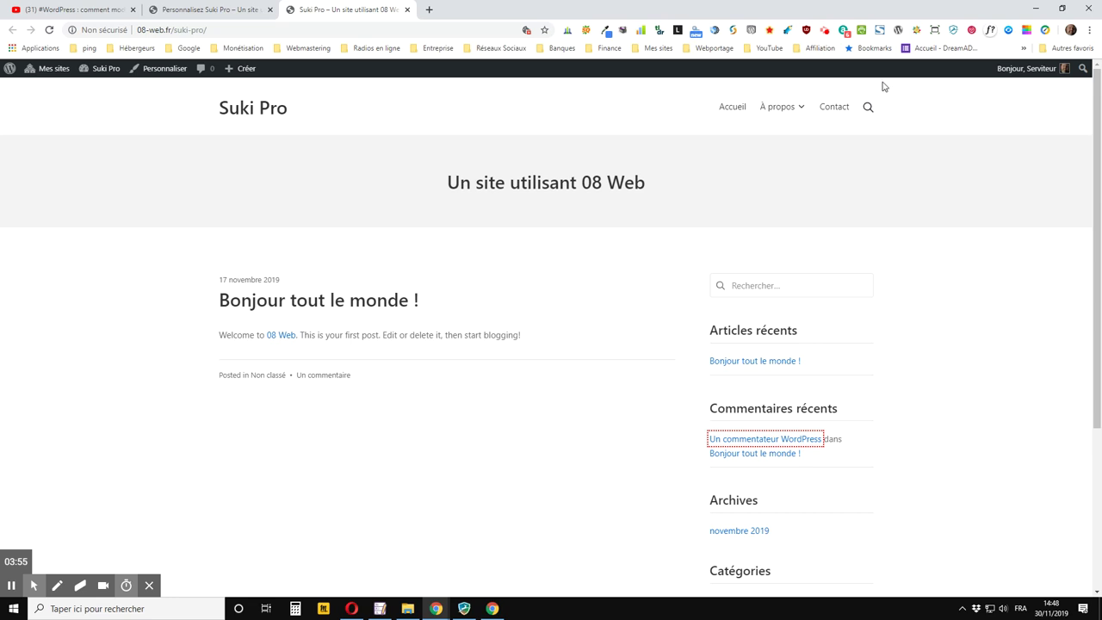
left_click(215, 9)
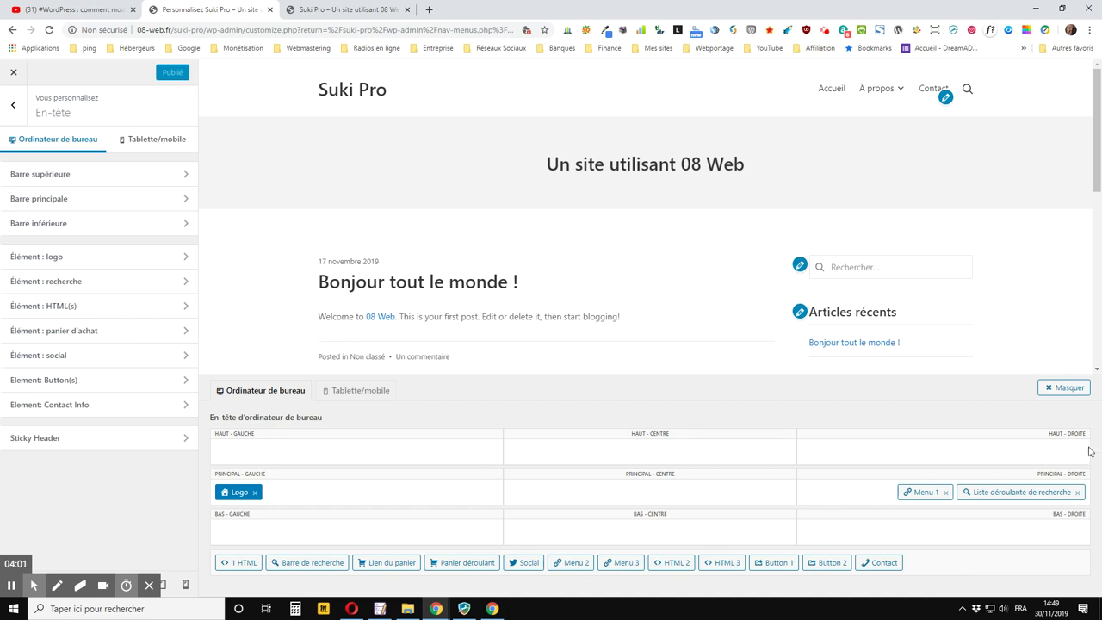
Move Liste déroulante de recherche to Haut - Droite, publish, and check the reloaded live site
left_click_drag(1023, 494, 1024, 453)
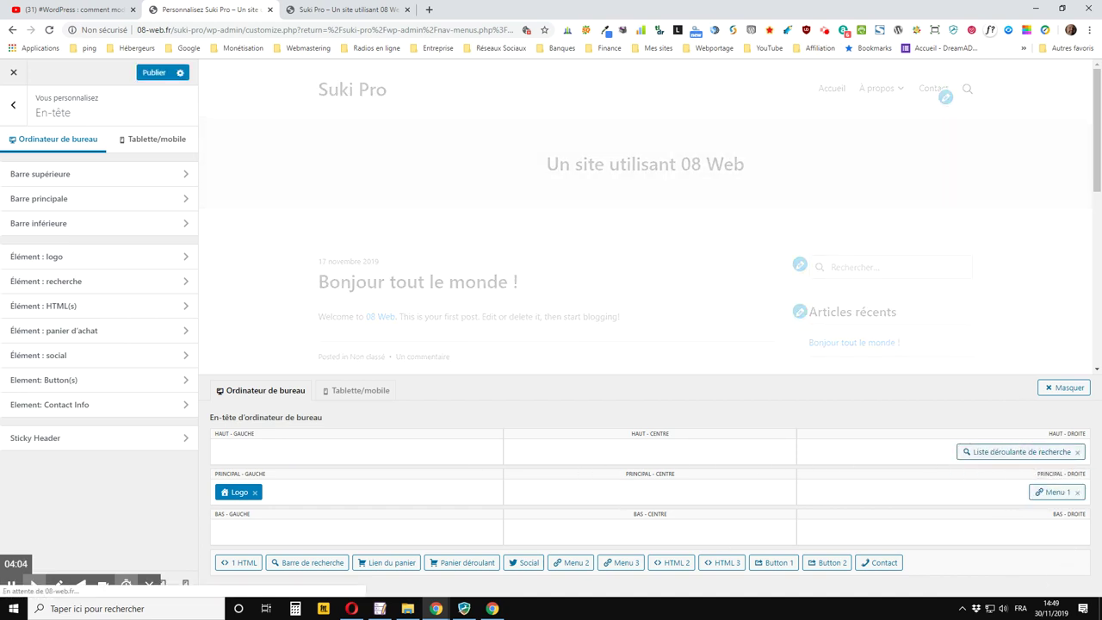
left_click(153, 73)
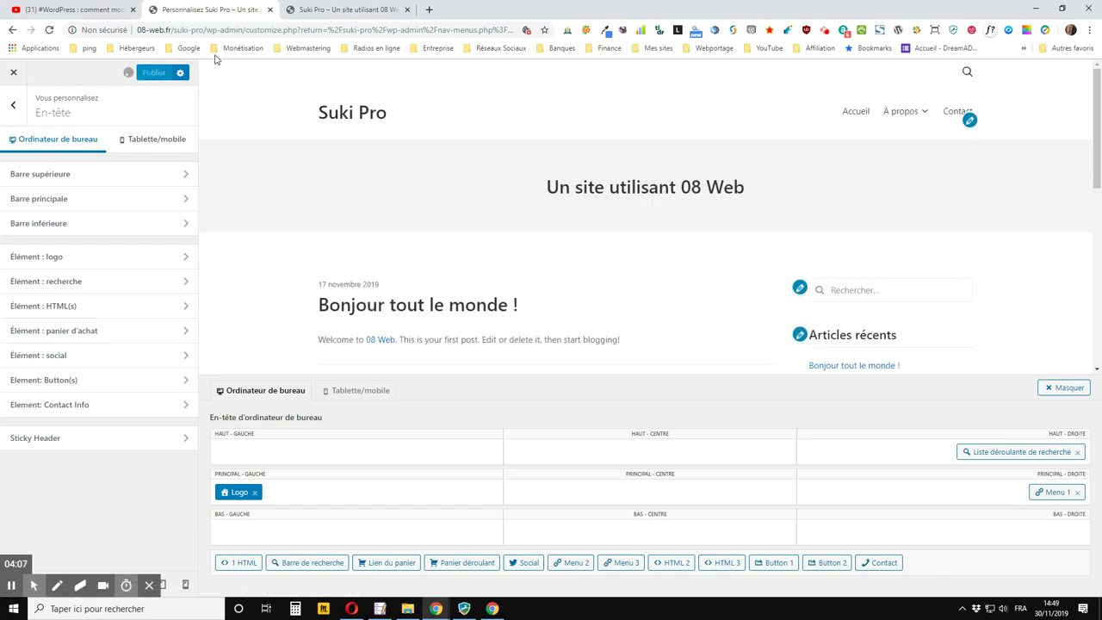
left_click(320, 11)
left_click(49, 30)
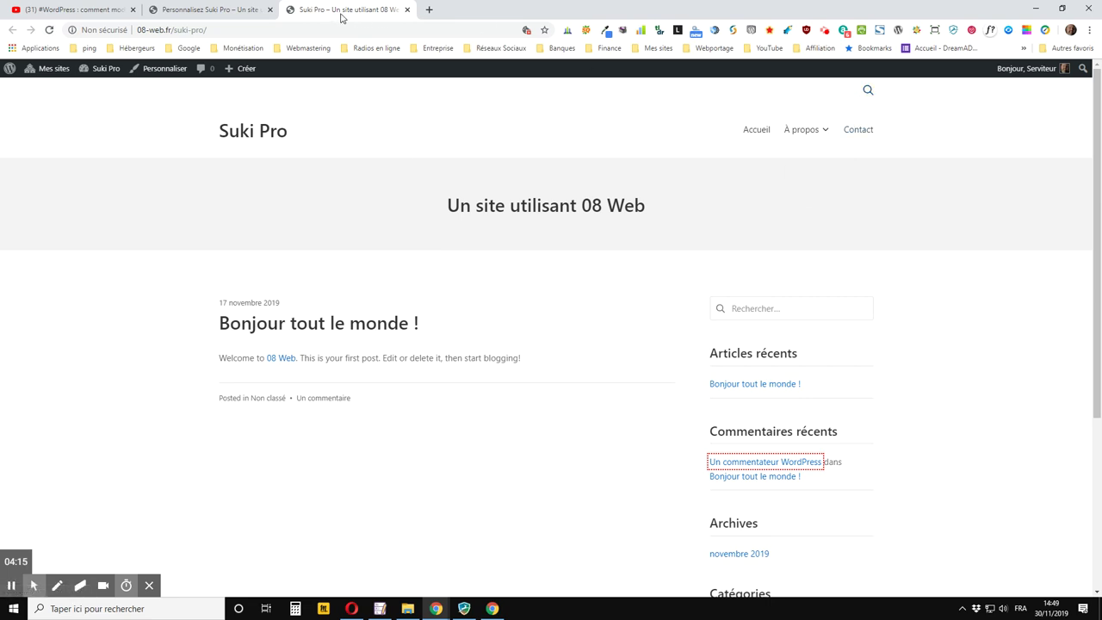
left_click(257, 11)
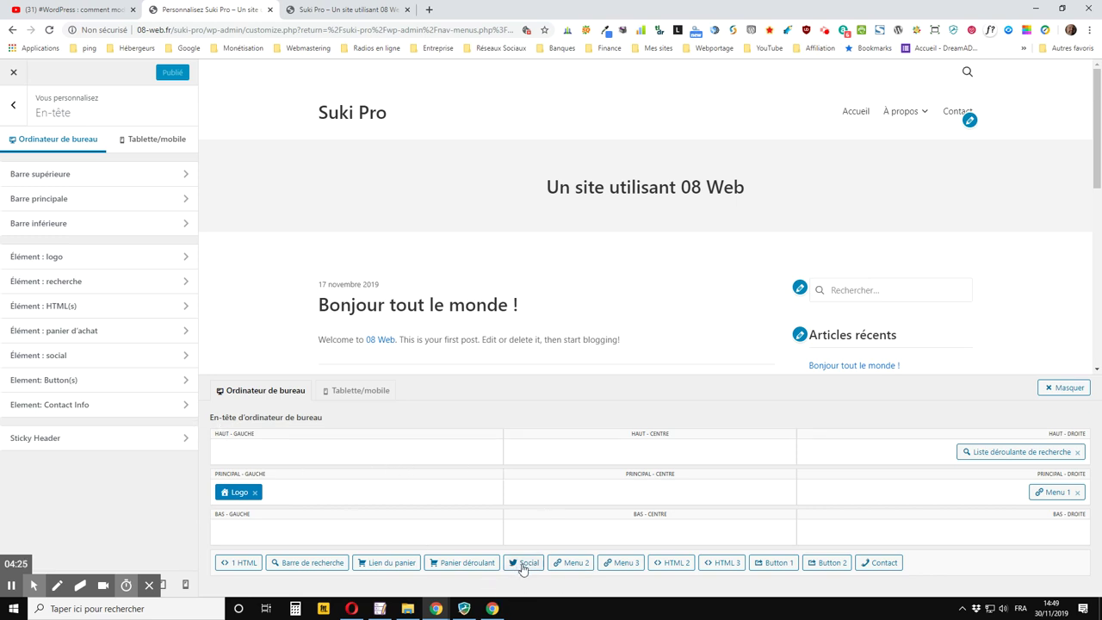
left_click_drag(524, 563, 250, 455)
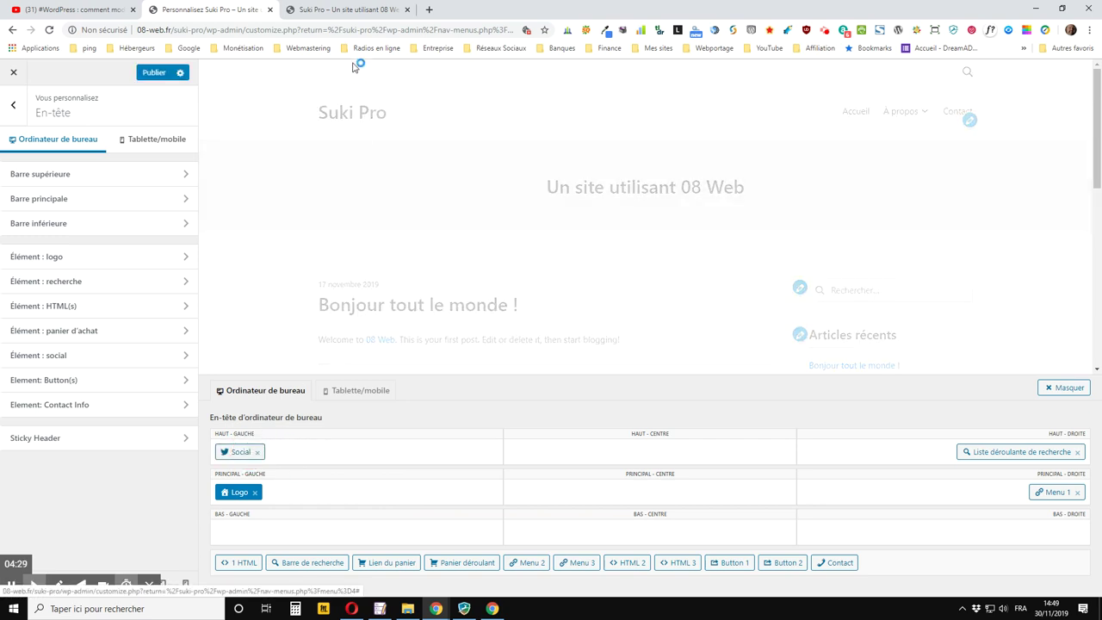
left_click(154, 74)
left_click(319, 9)
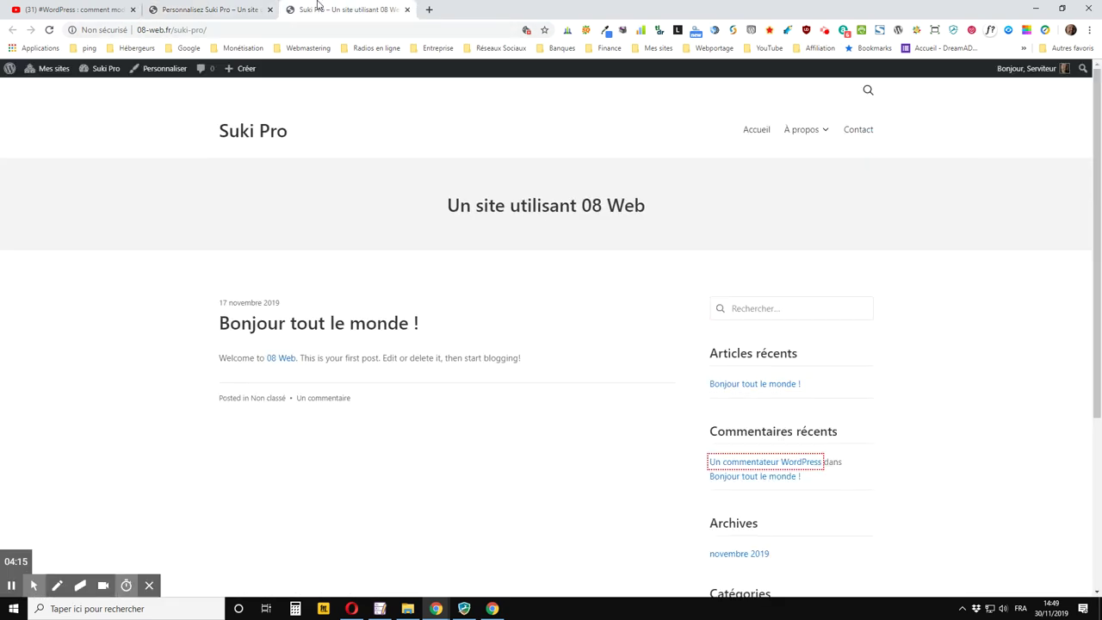
left_click(50, 31)
left_click(250, 10)
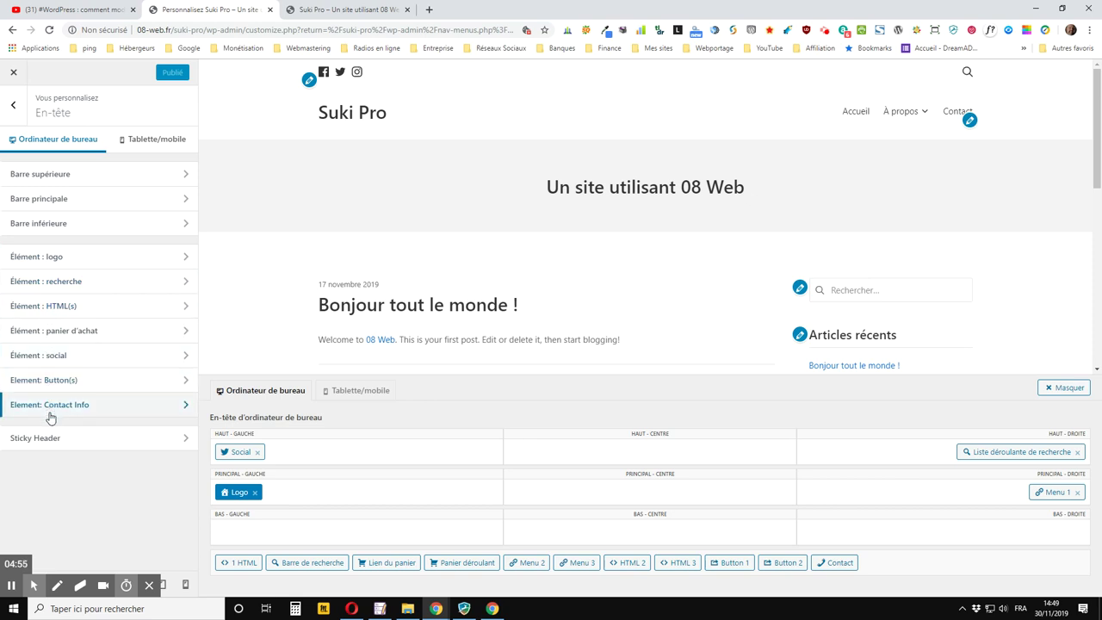
Open Élément : logo and bring up its image picker on the upload view
left_click(64, 259)
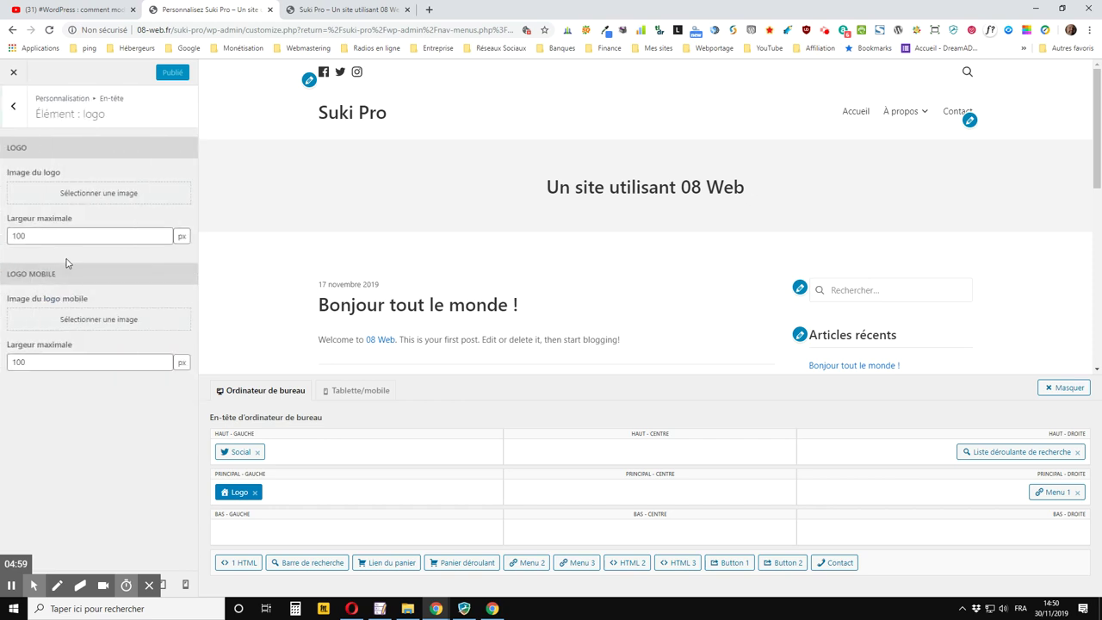
left_click(75, 196)
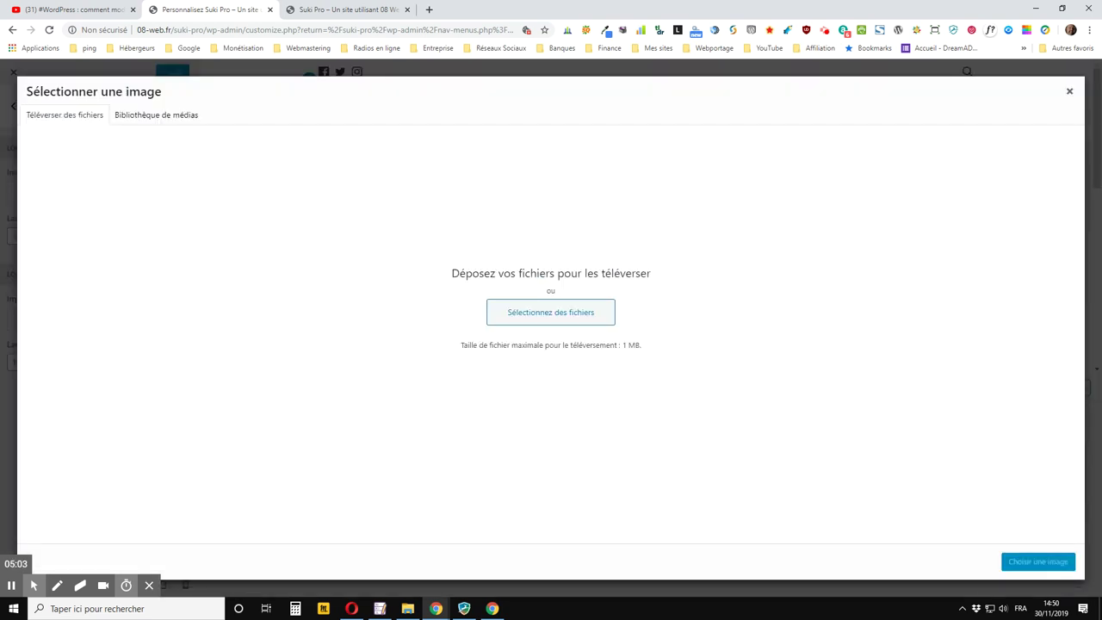
left_click(1069, 91)
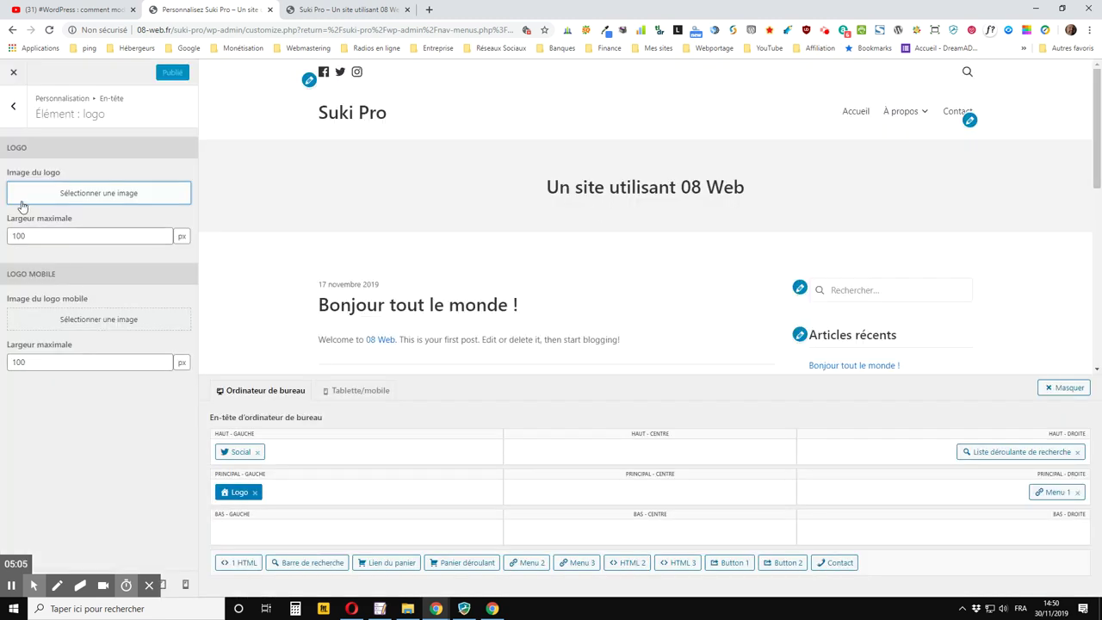
left_click(80, 196)
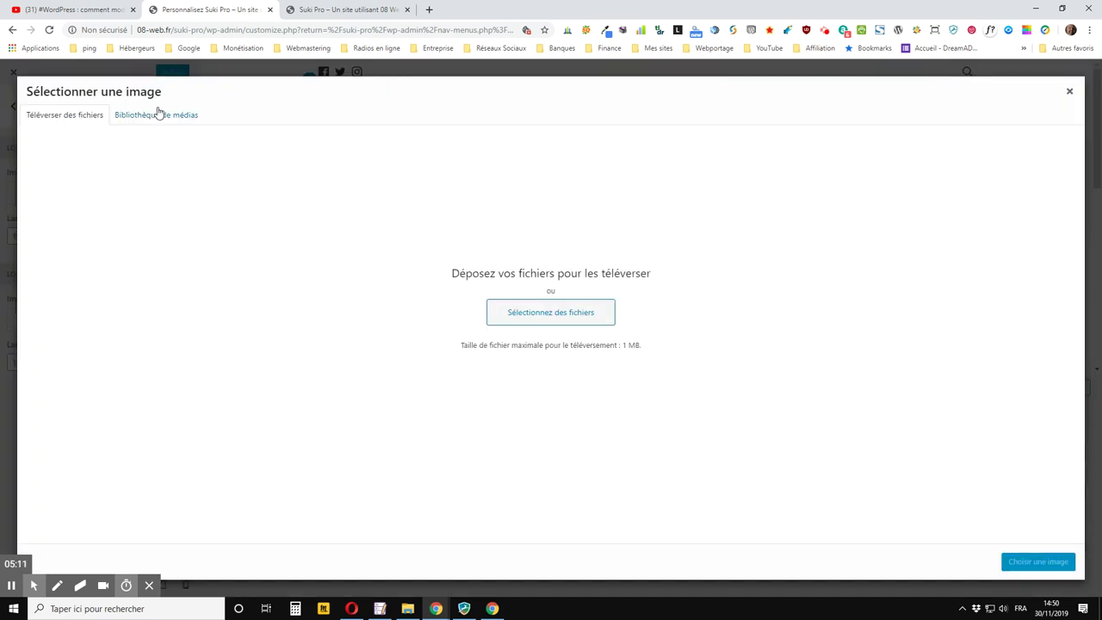
left_click(157, 113)
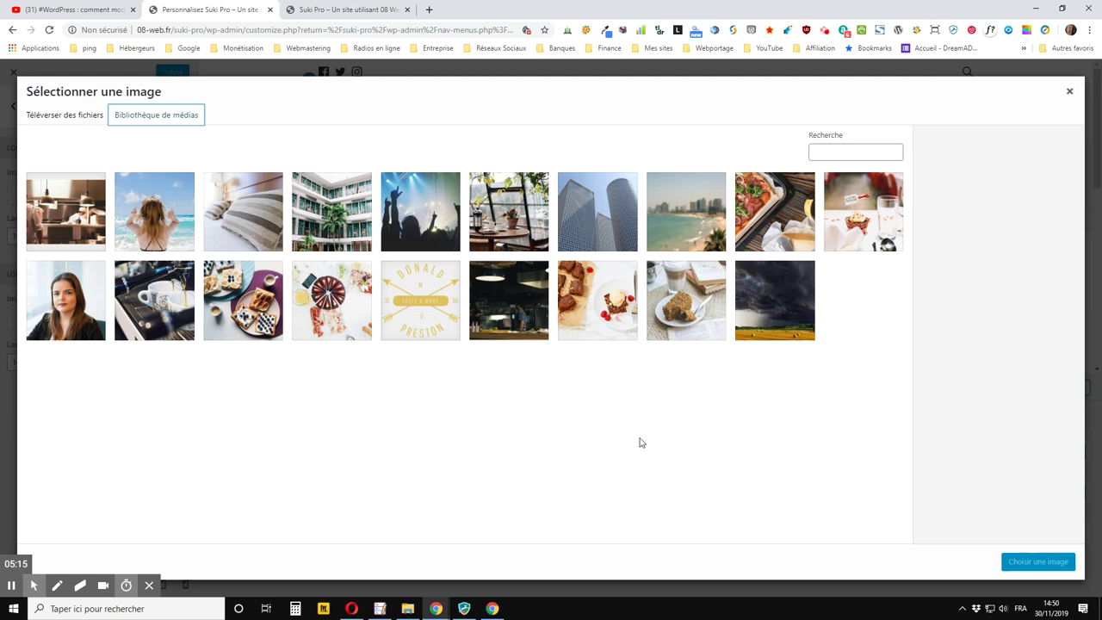
left_click(67, 118)
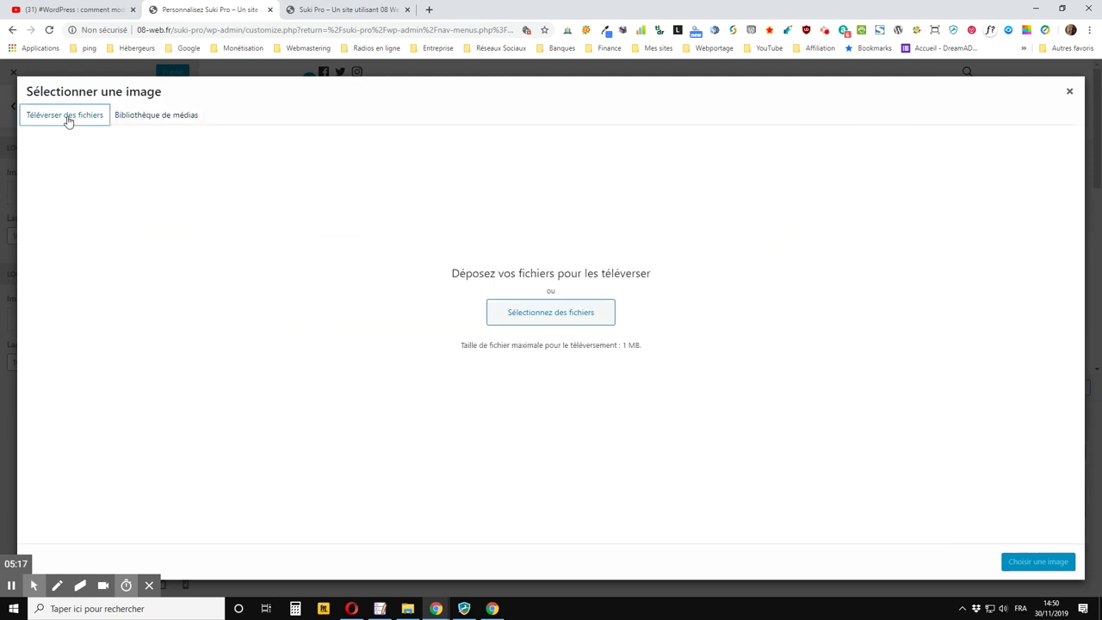
Upload the logo PNG from Dropbox > Images > PC > Sites into the media library
left_click(575, 315)
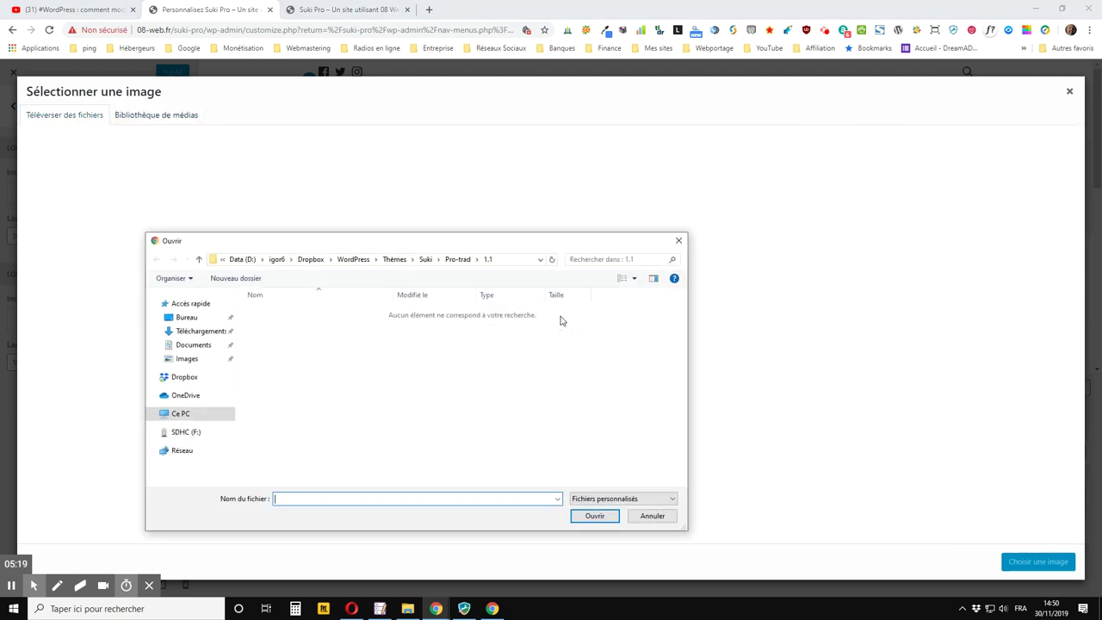
left_click(311, 259)
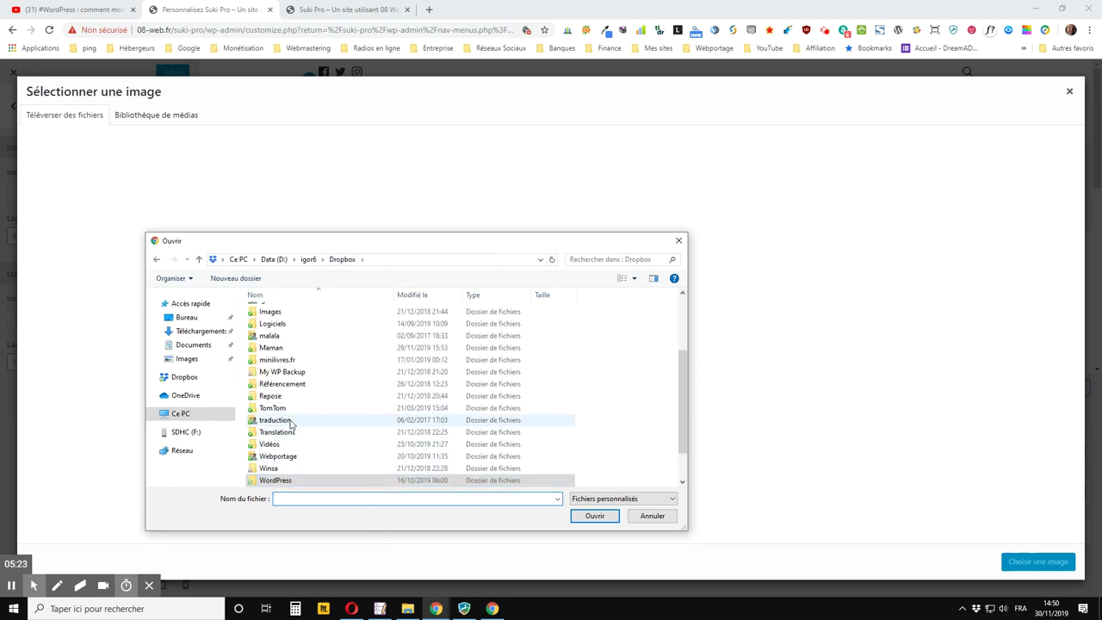
scroll(284, 430, "down", 1)
scroll(284, 433, "up", 4)
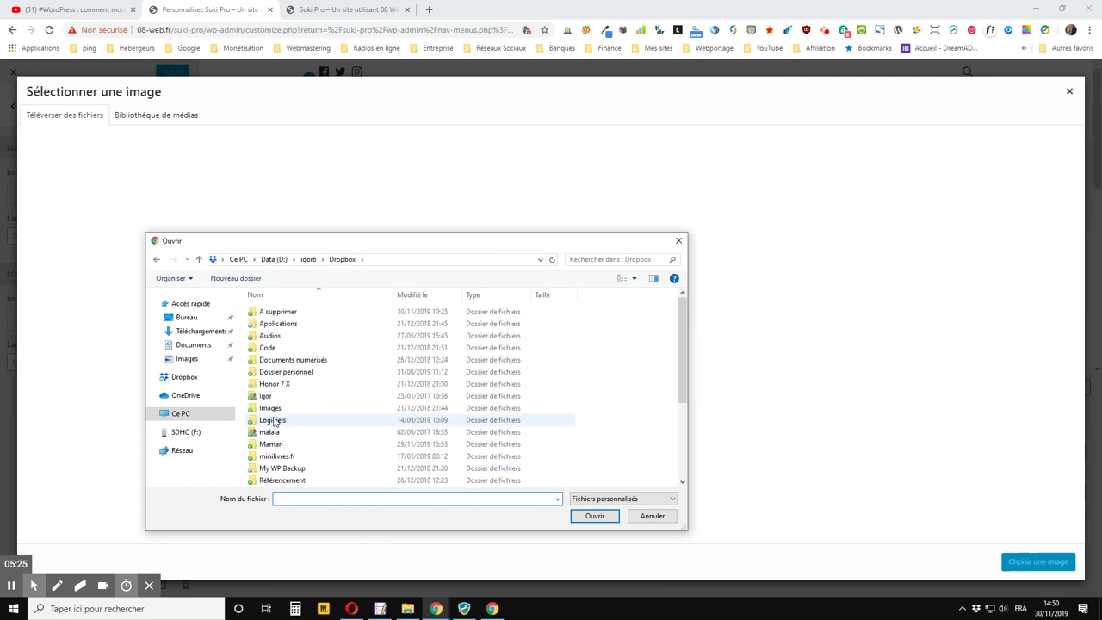
double_click(281, 412)
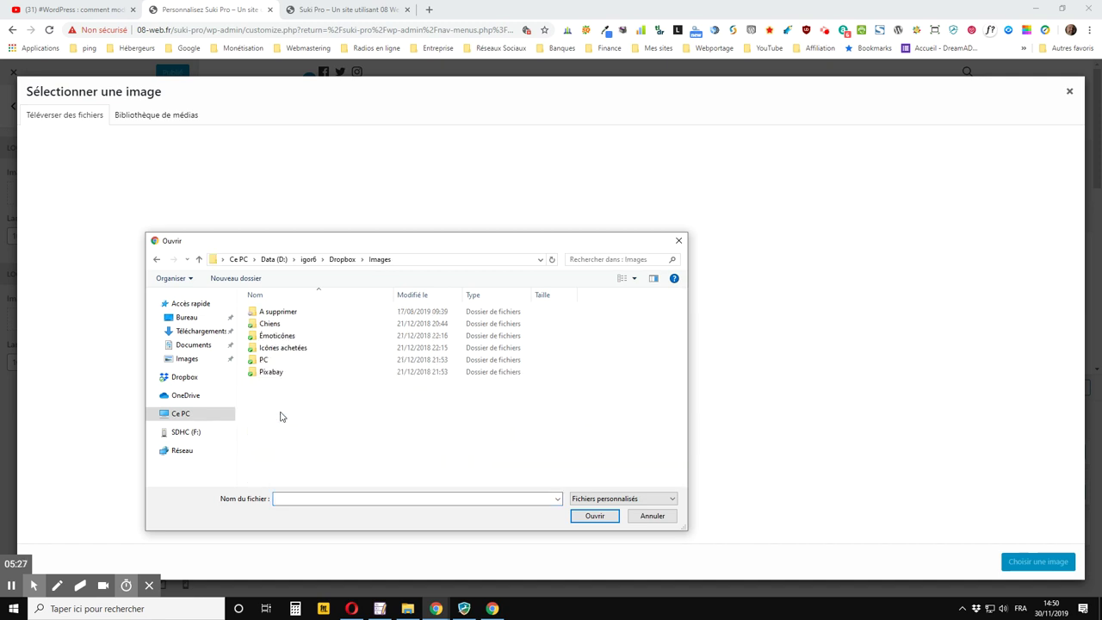
double_click(270, 362)
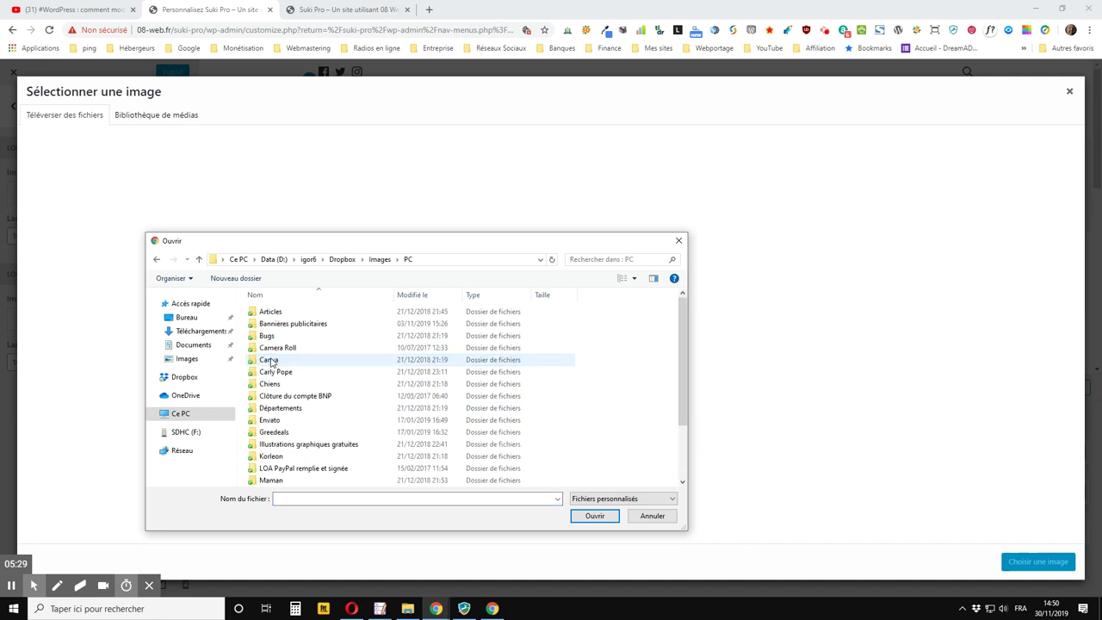
scroll(303, 370, "down", 2)
scroll(334, 415, "up", 2)
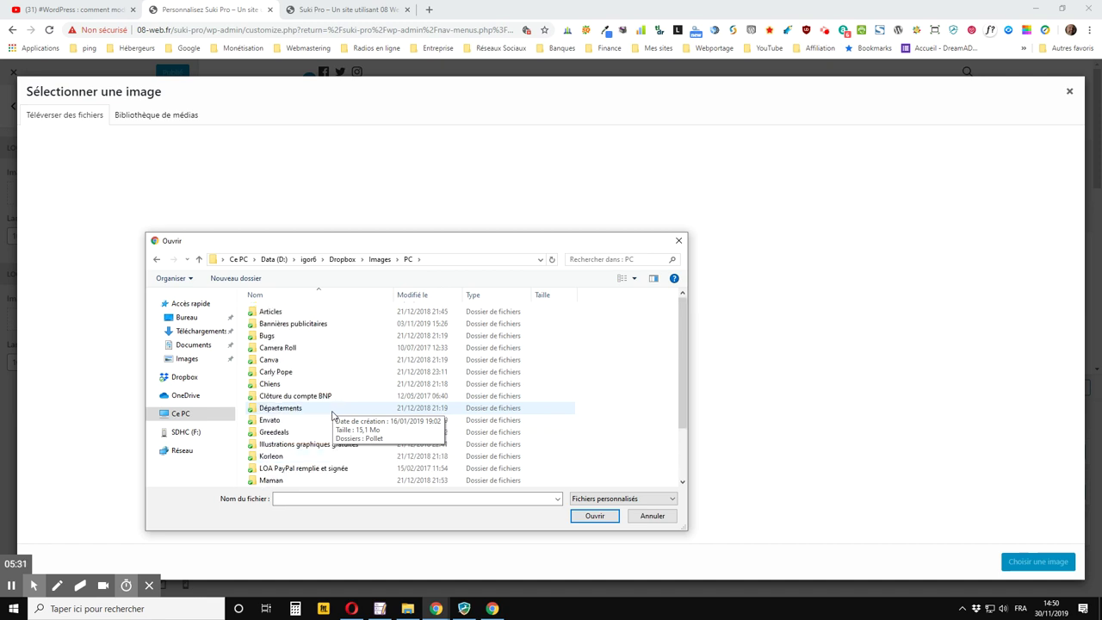
scroll(331, 415, "down", 2)
double_click(282, 468)
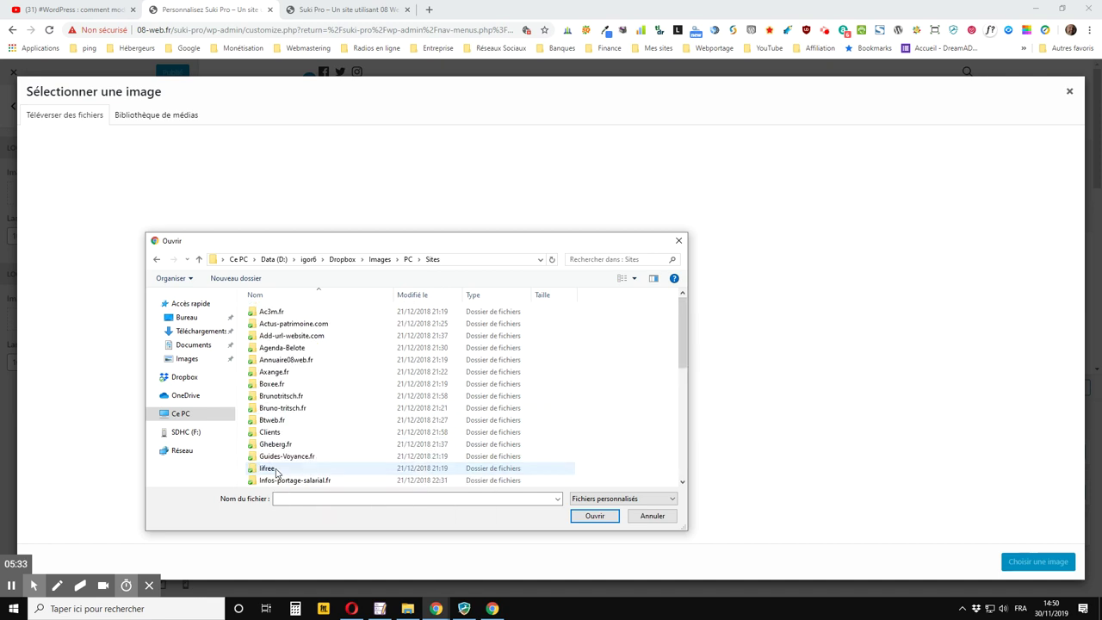
double_click(304, 399)
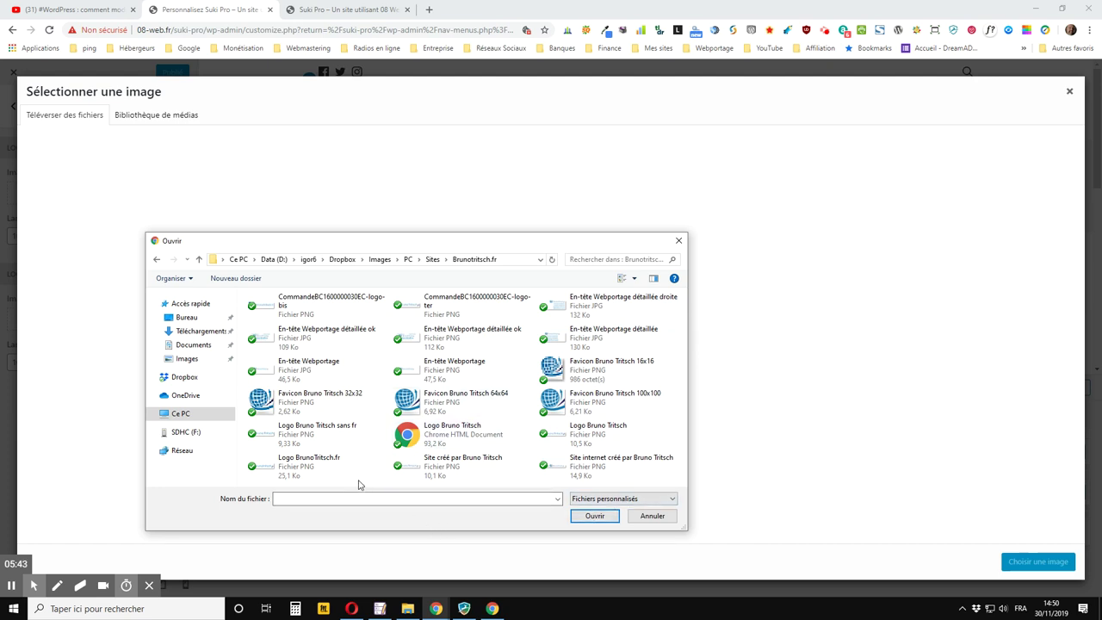
double_click(301, 466)
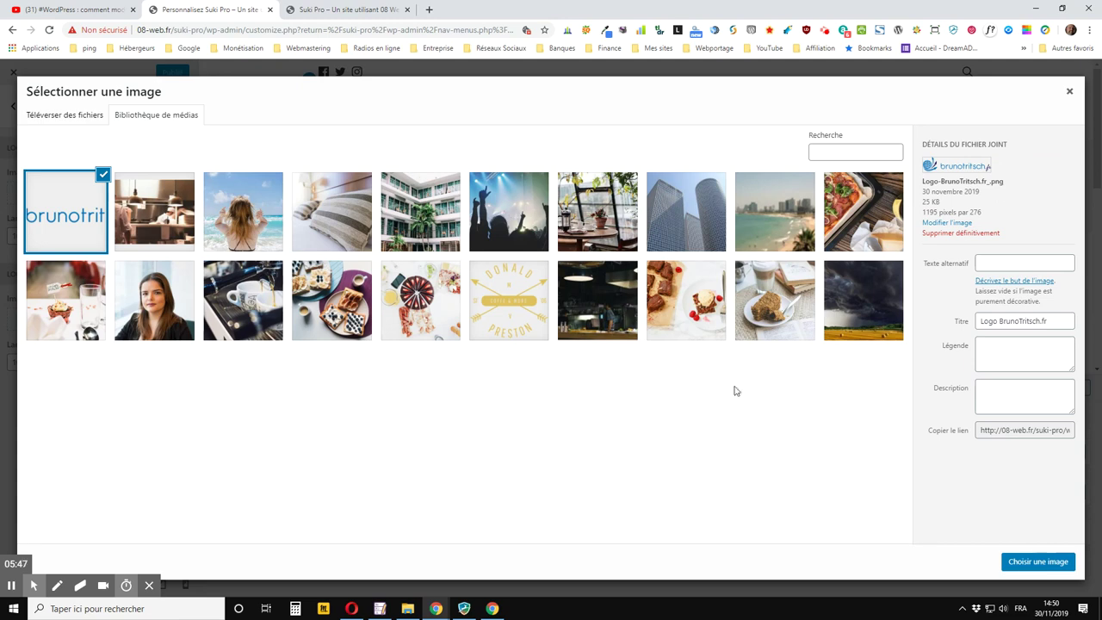
Set the brunotritsch.fr image as header logo at 300 px max width, publish, and verify live
left_click(1038, 561)
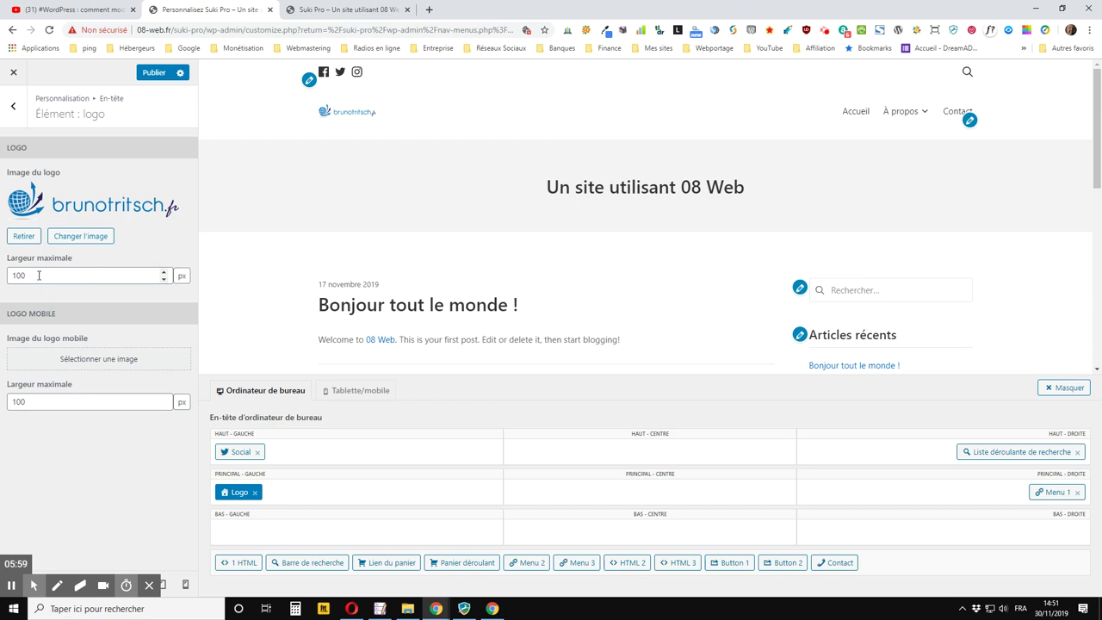
left_click_drag(62, 275, 7, 276)
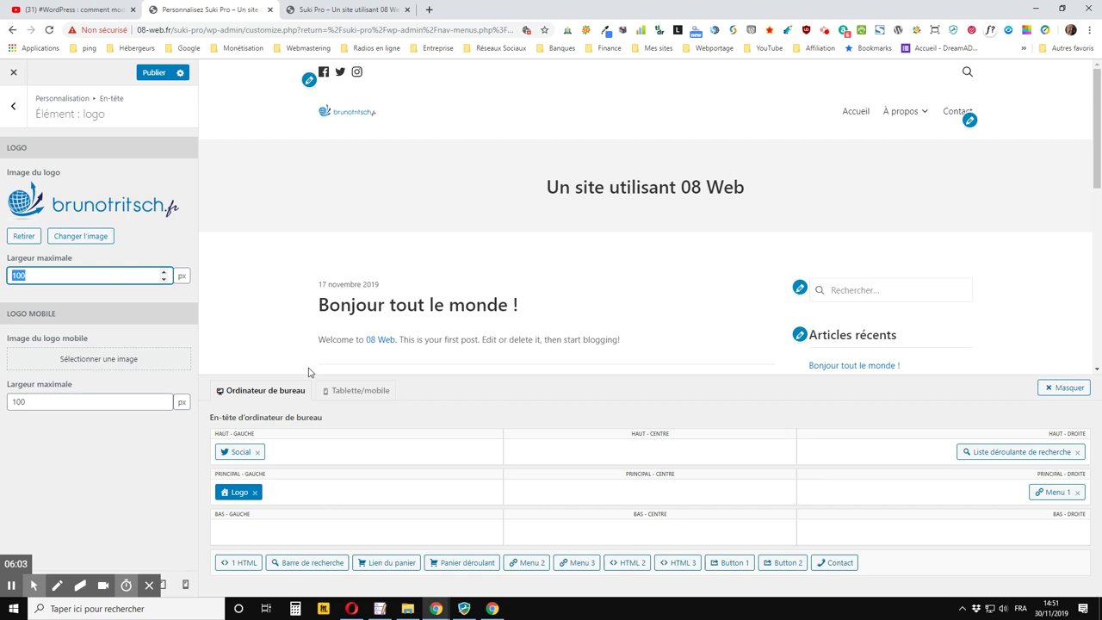
key("Tab")
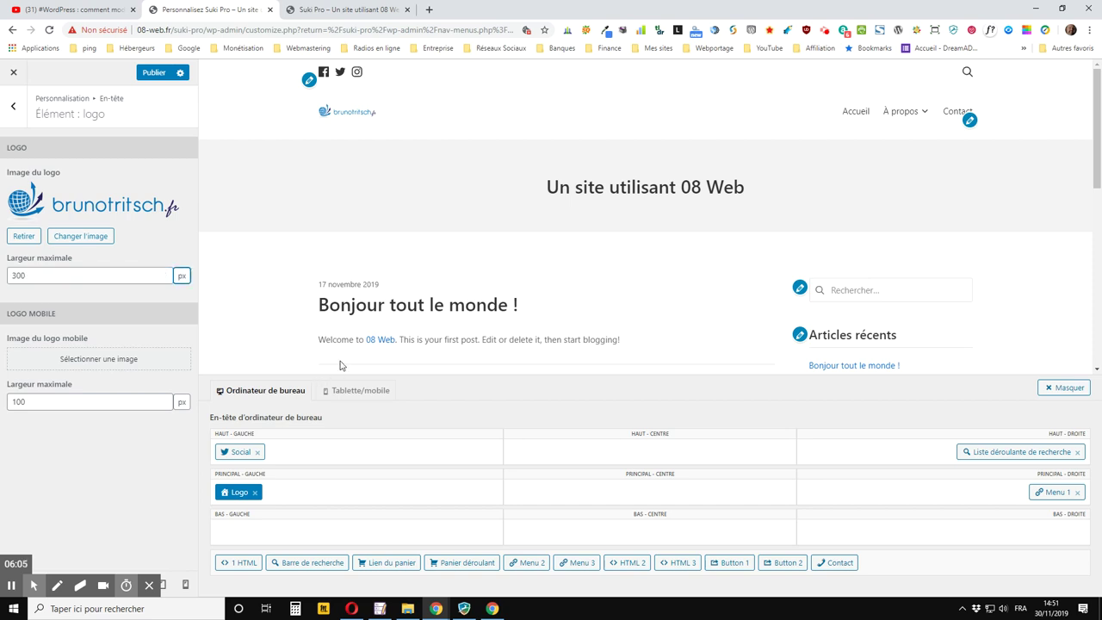
left_click(167, 73)
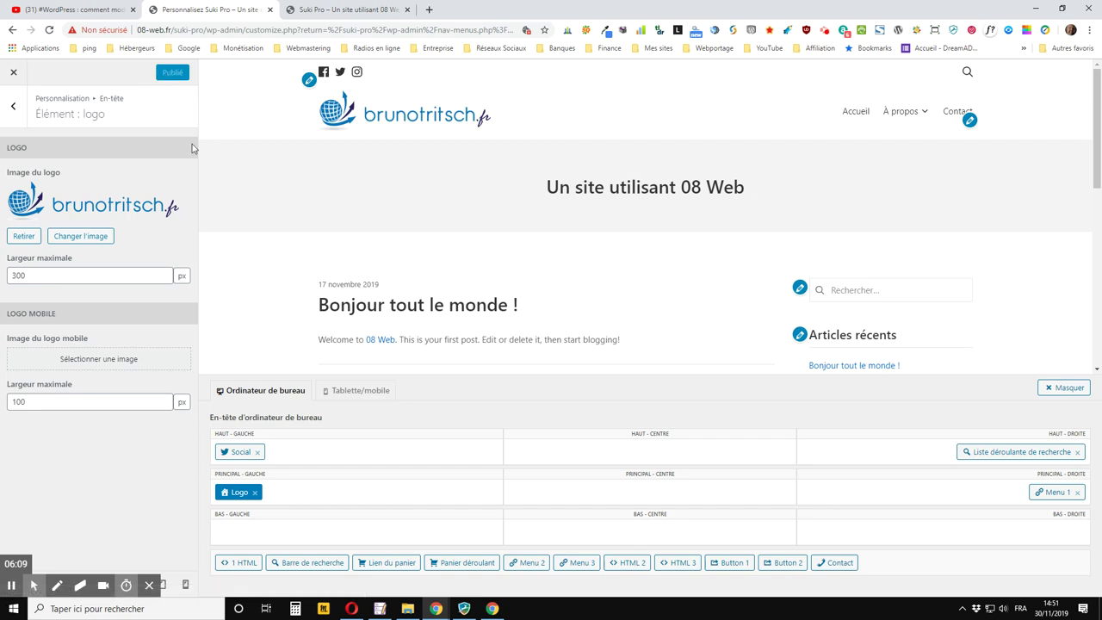
left_click(325, 15)
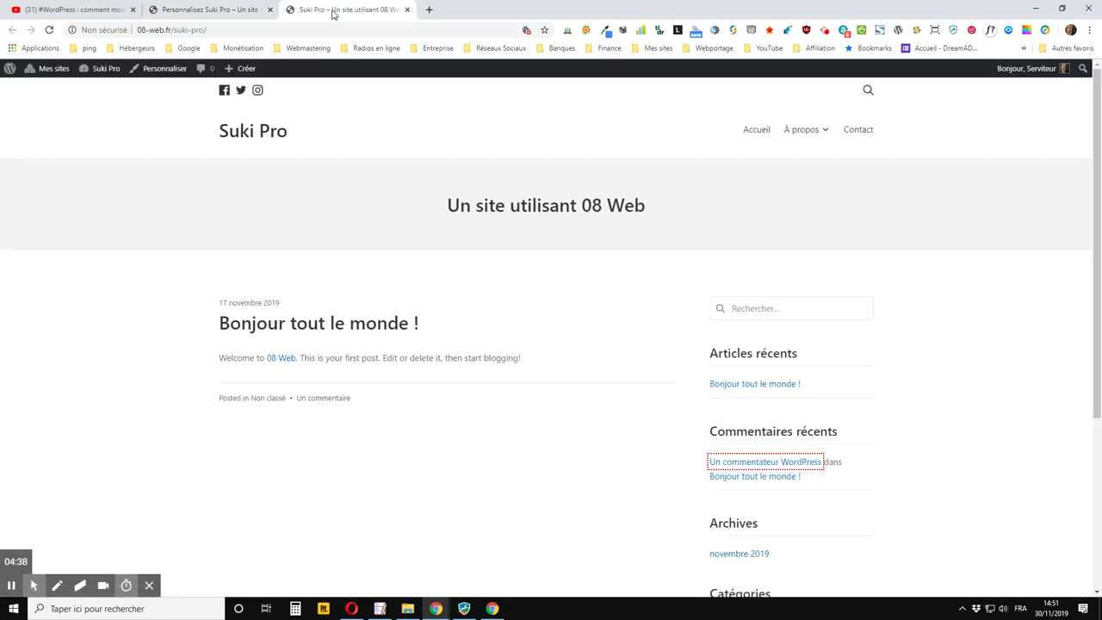
left_click(49, 29)
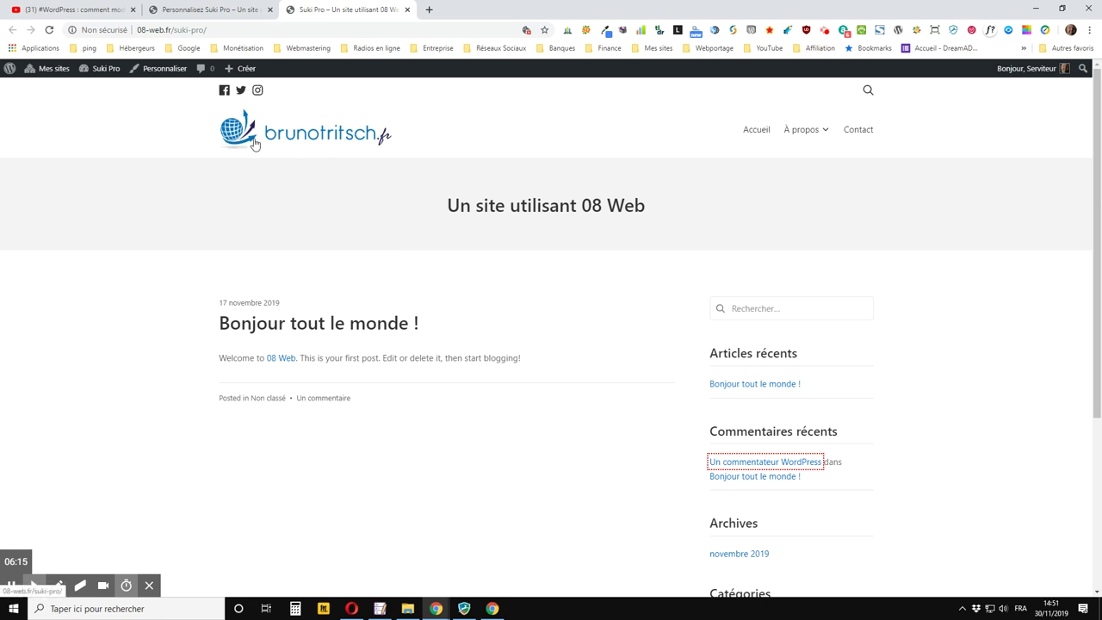
left_click(222, 9)
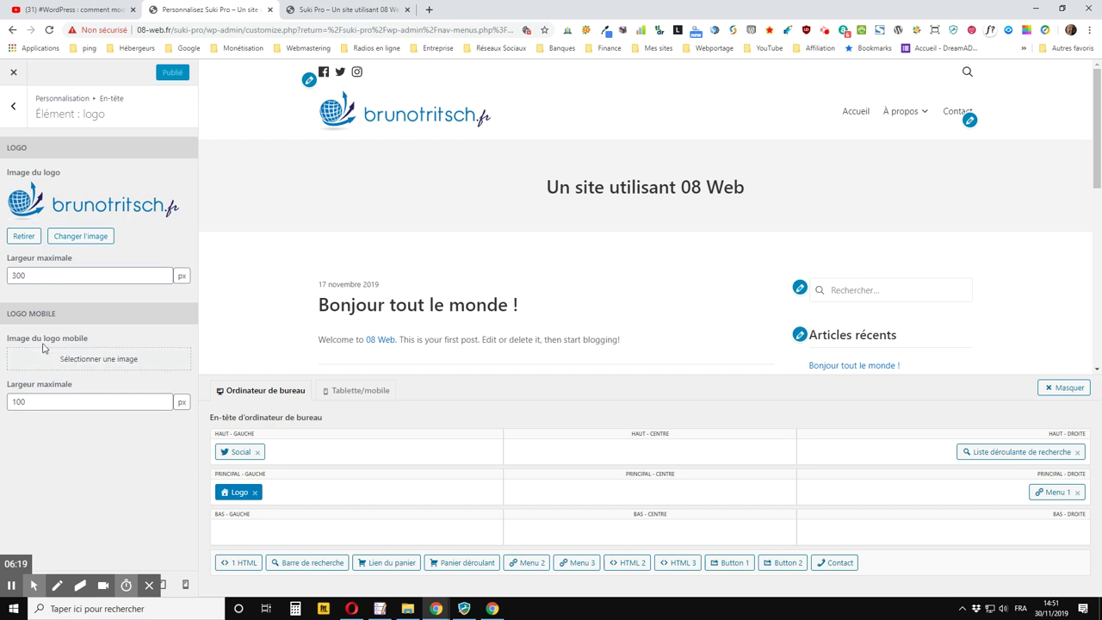
Upload the 32x32 globe favicon PNG and choose it as the Logo mobile image
left_click(97, 360)
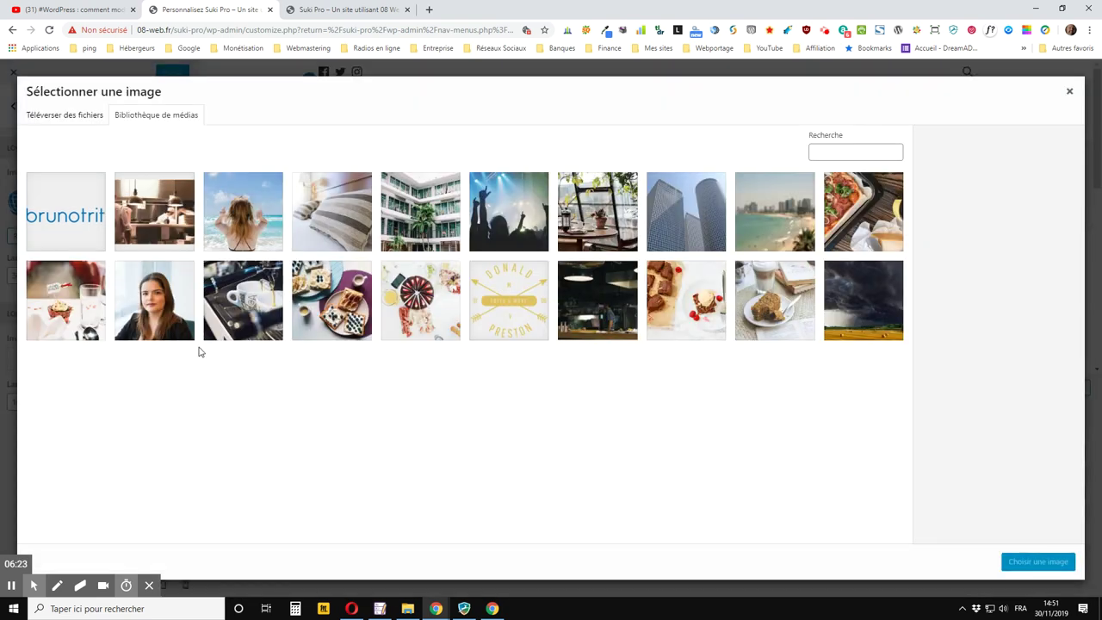
left_click(67, 118)
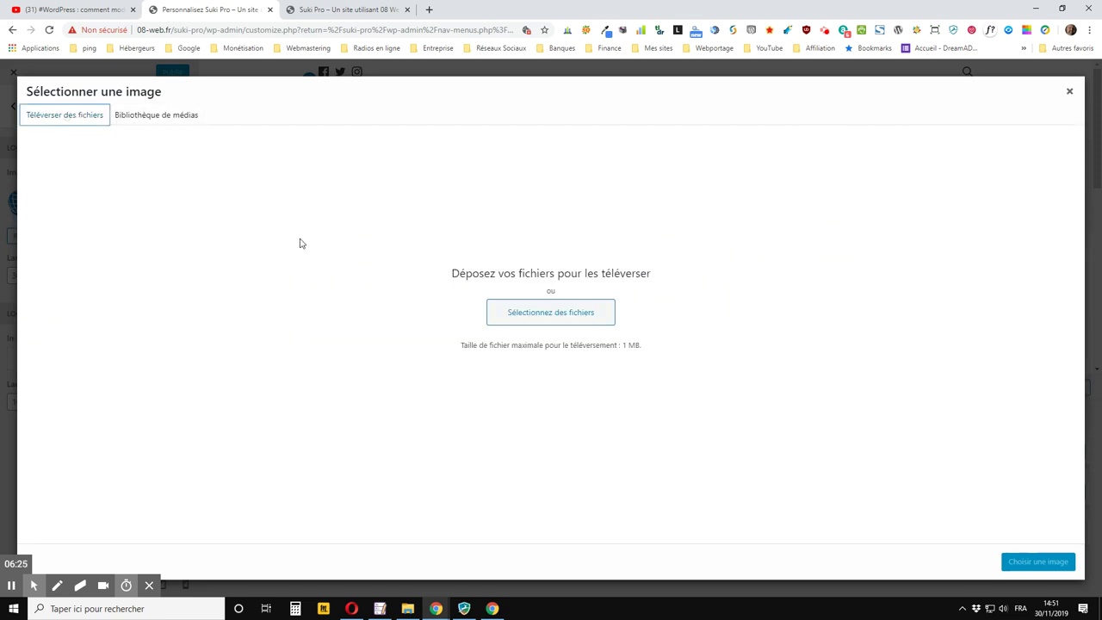
left_click(601, 326)
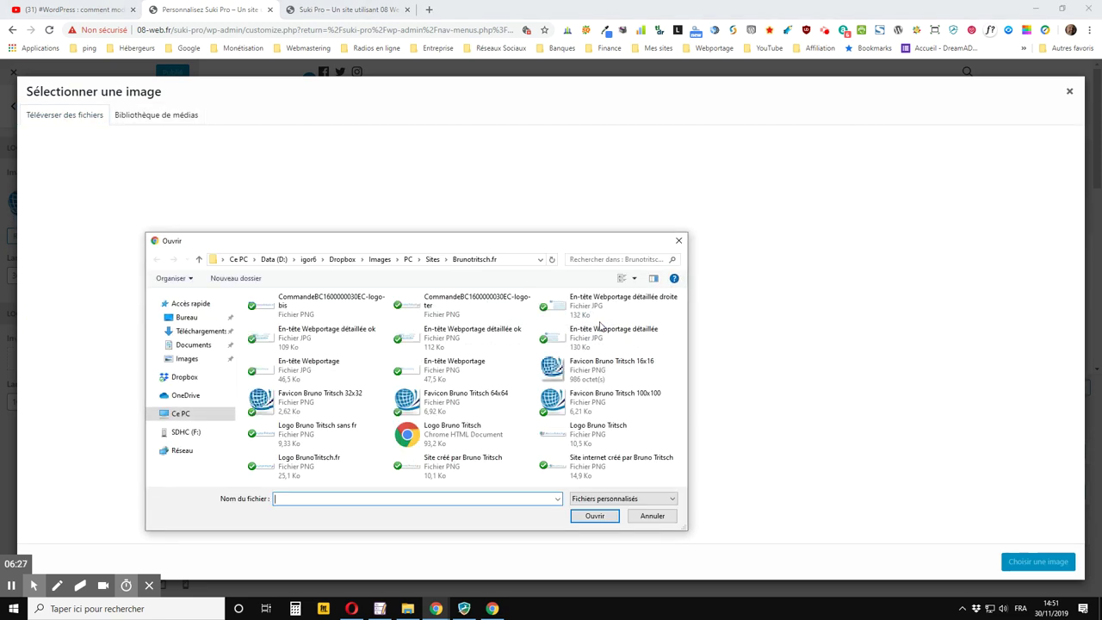
double_click(300, 411)
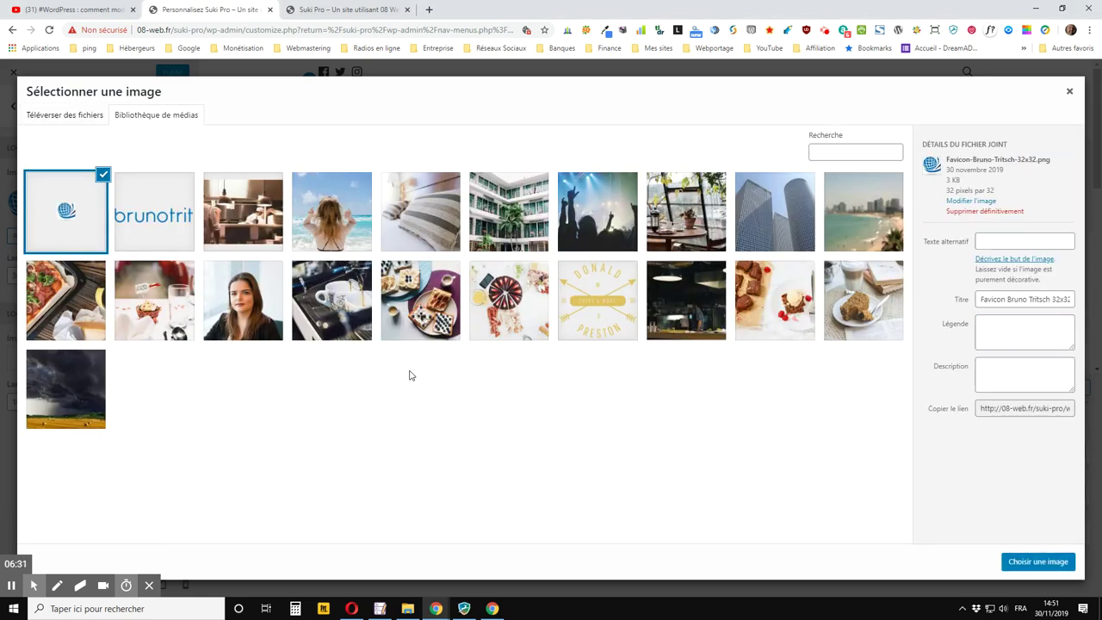
left_click(1037, 561)
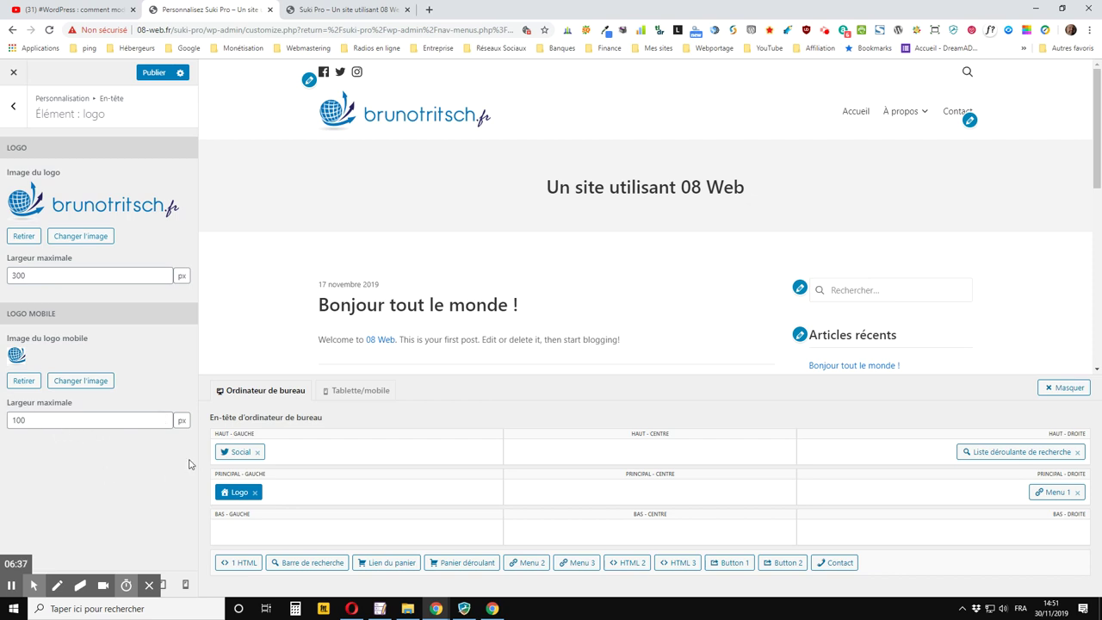
Publish the mobile logo, preview tablet/mobile then desktop layout, and return to the En-tête panel
left_click(153, 73)
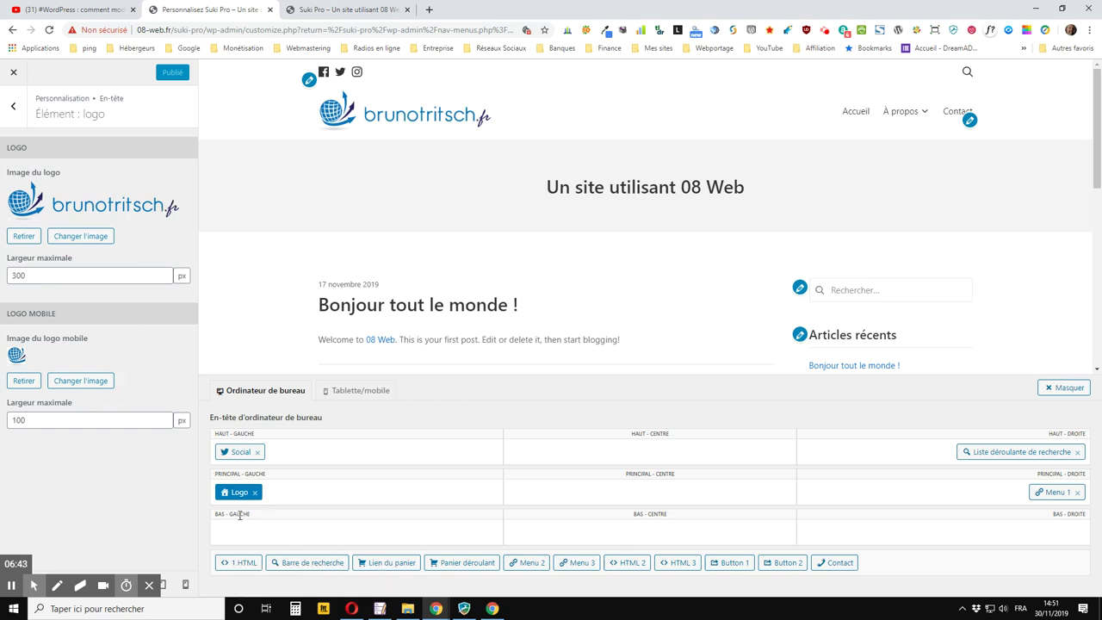
left_click(186, 586)
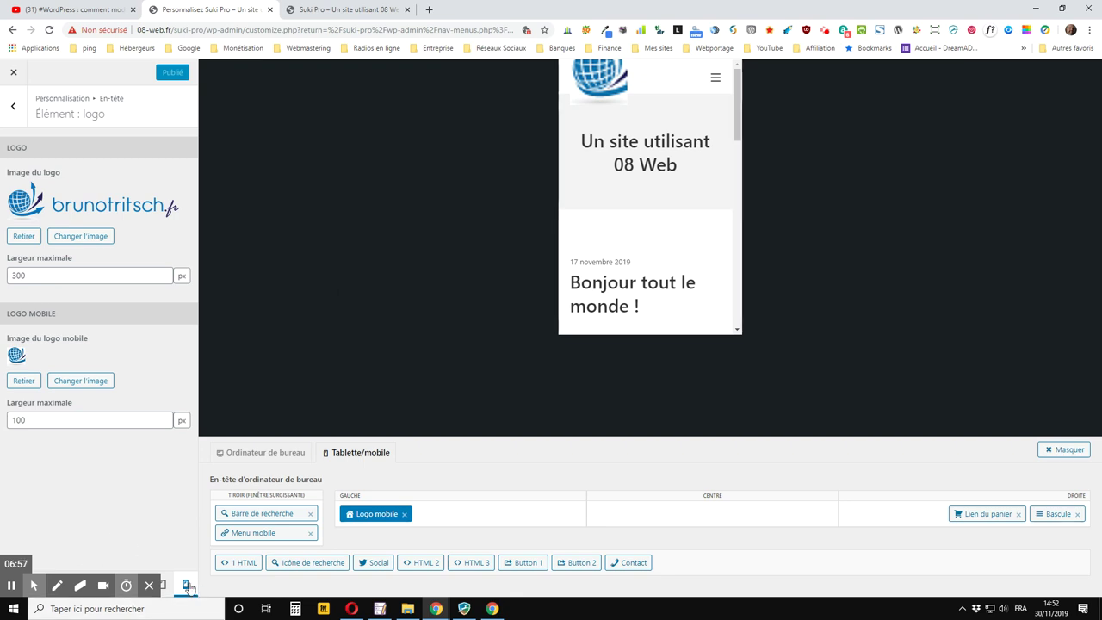
mouse_move(180, 581)
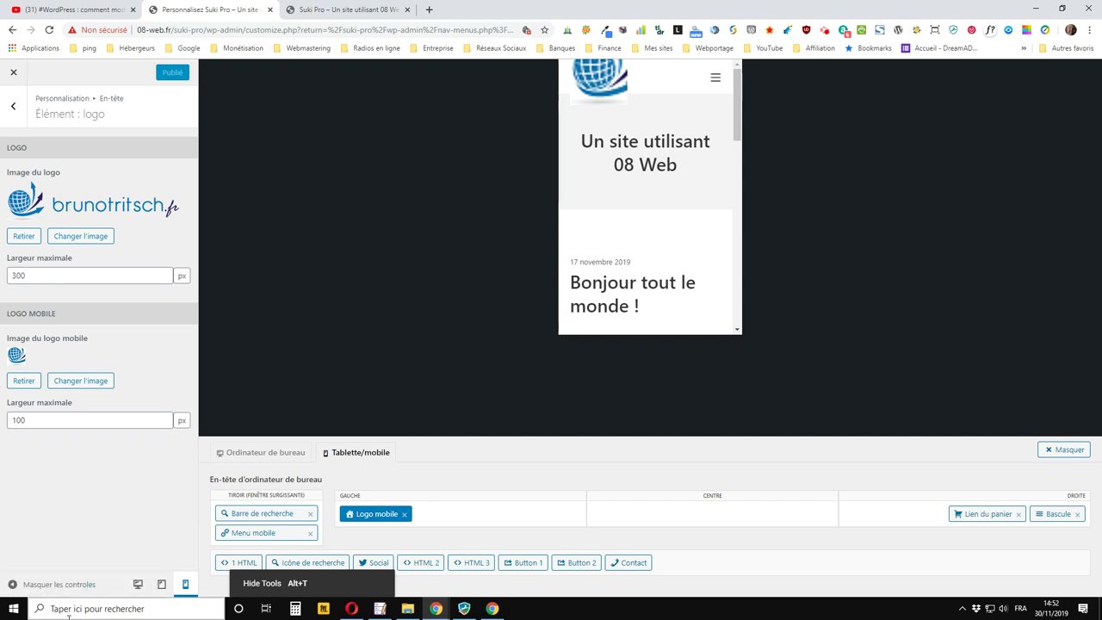
left_click(138, 584)
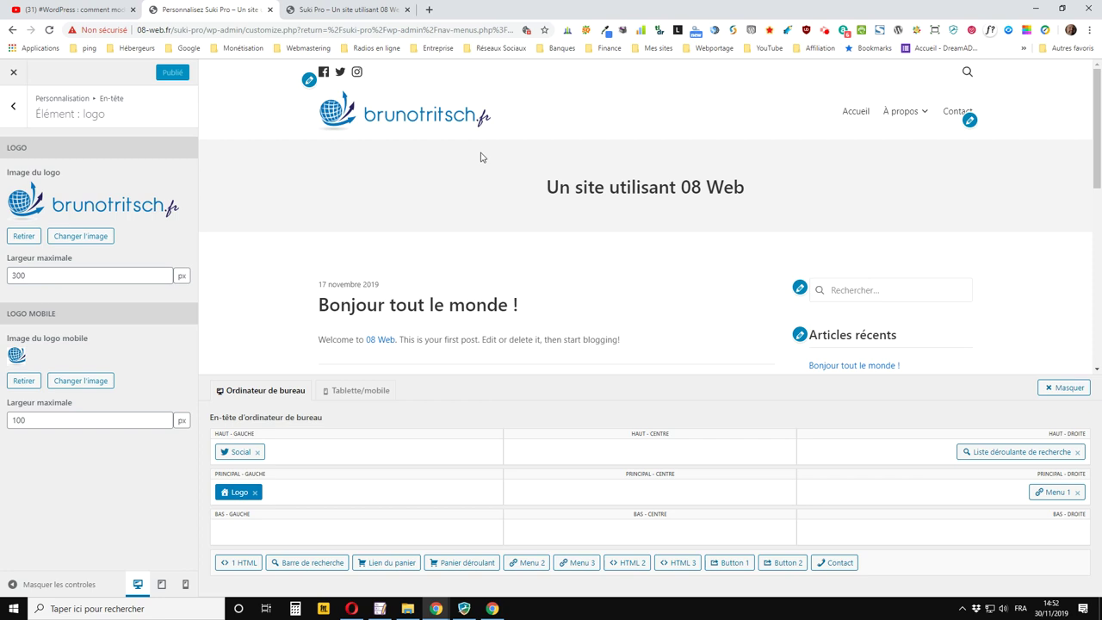
left_click(13, 106)
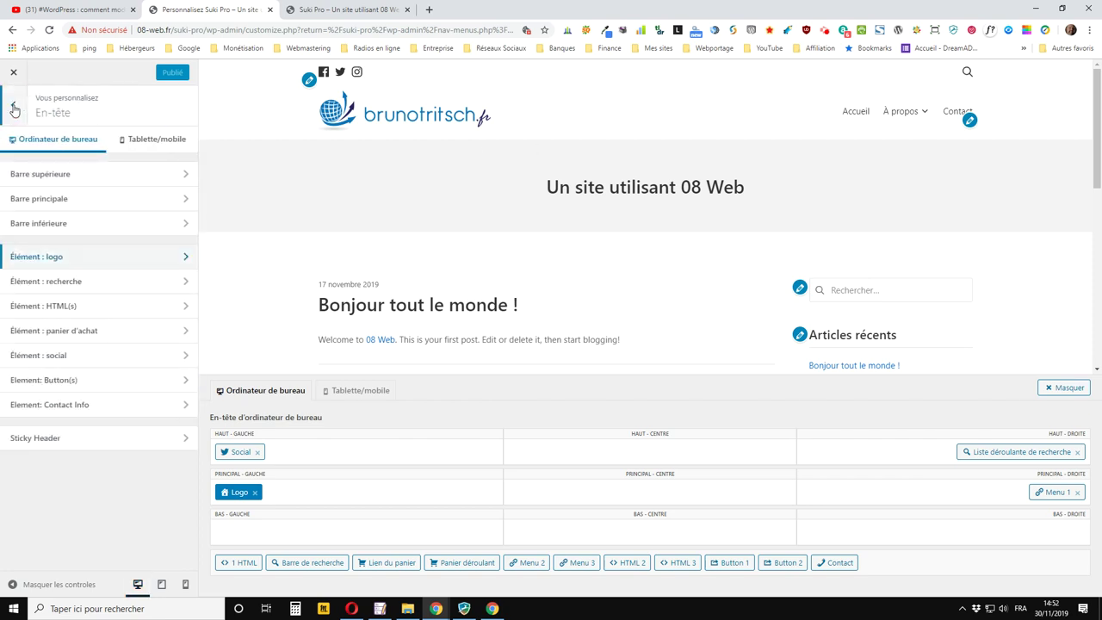
In Élément : social, remove Instagram and add Youtube as the first social link
left_click(44, 359)
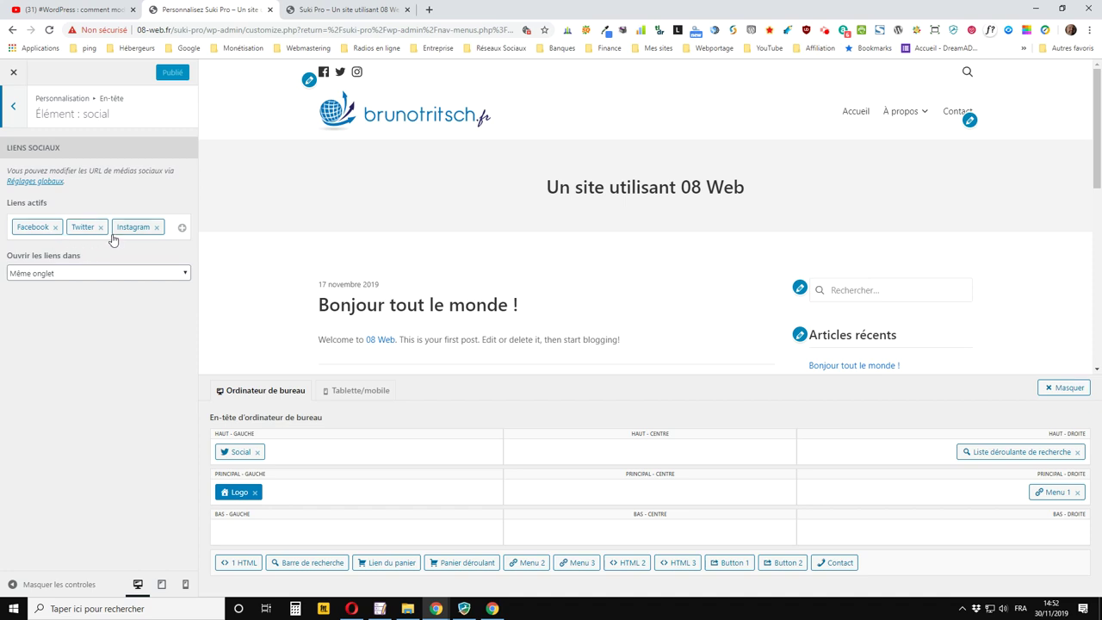
left_click(156, 227)
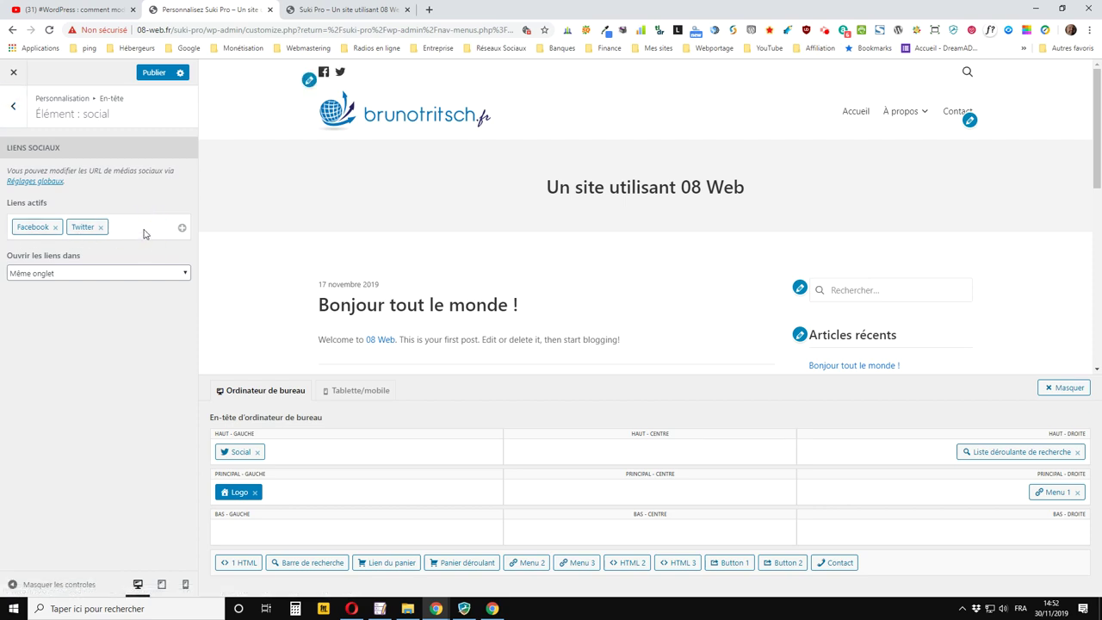
left_click(182, 228)
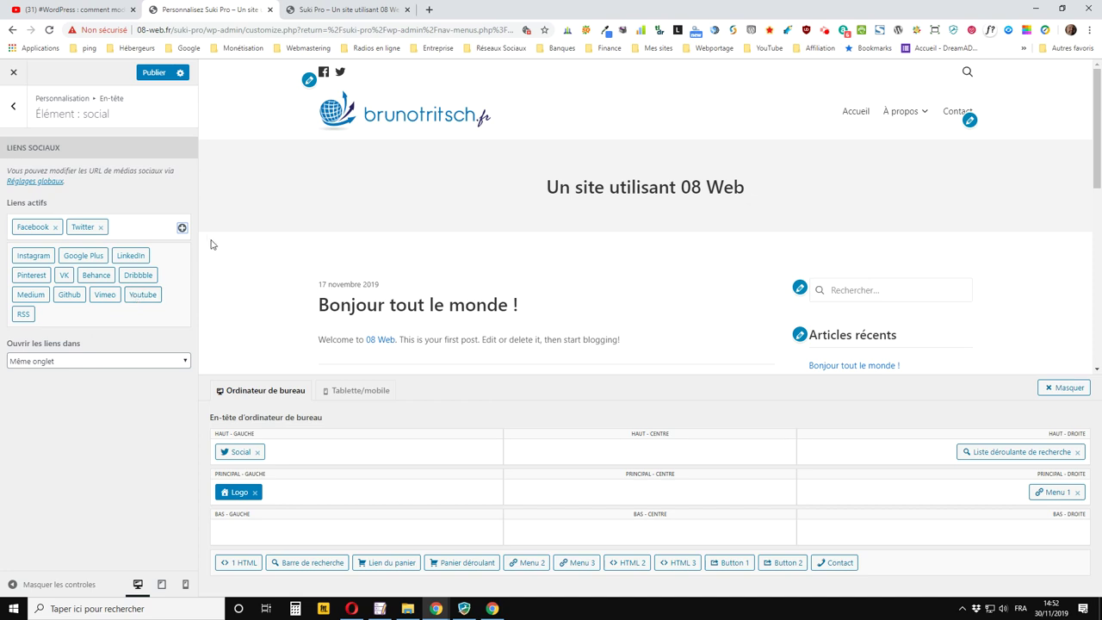
left_click(143, 295)
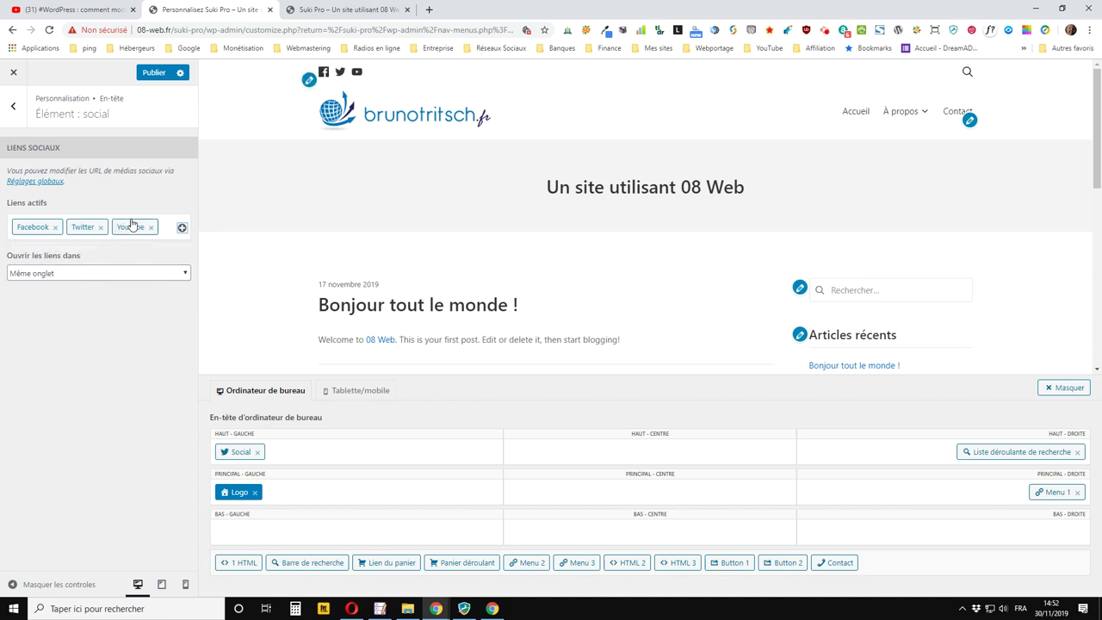
left_click_drag(132, 225, 26, 222)
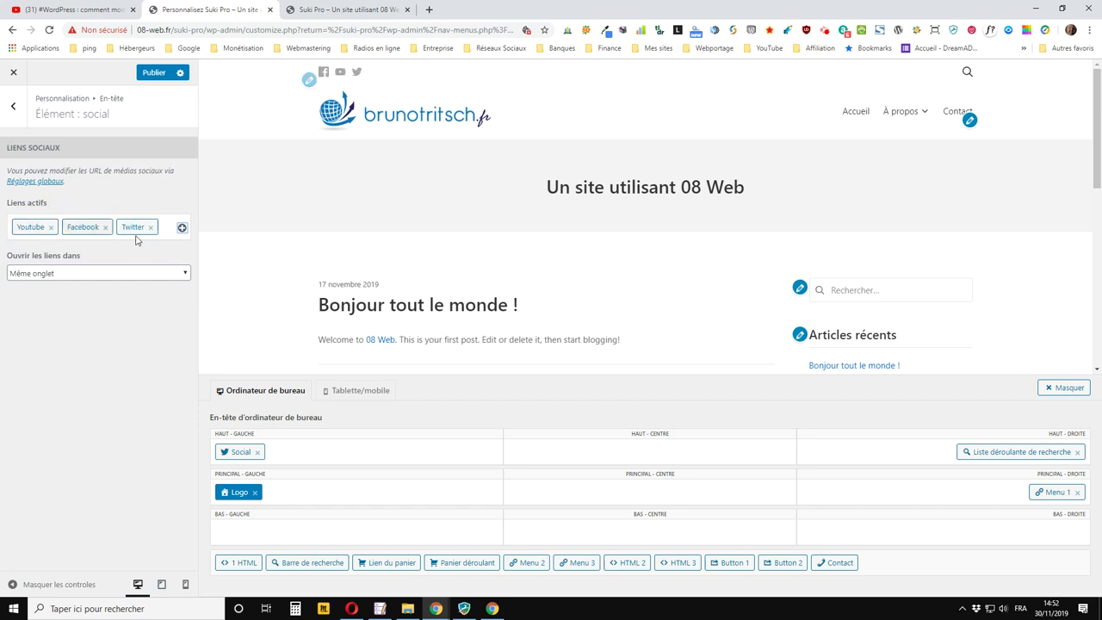
Make social links open in Nouvel onglet, publish, and return to the header elements list
left_click(69, 274)
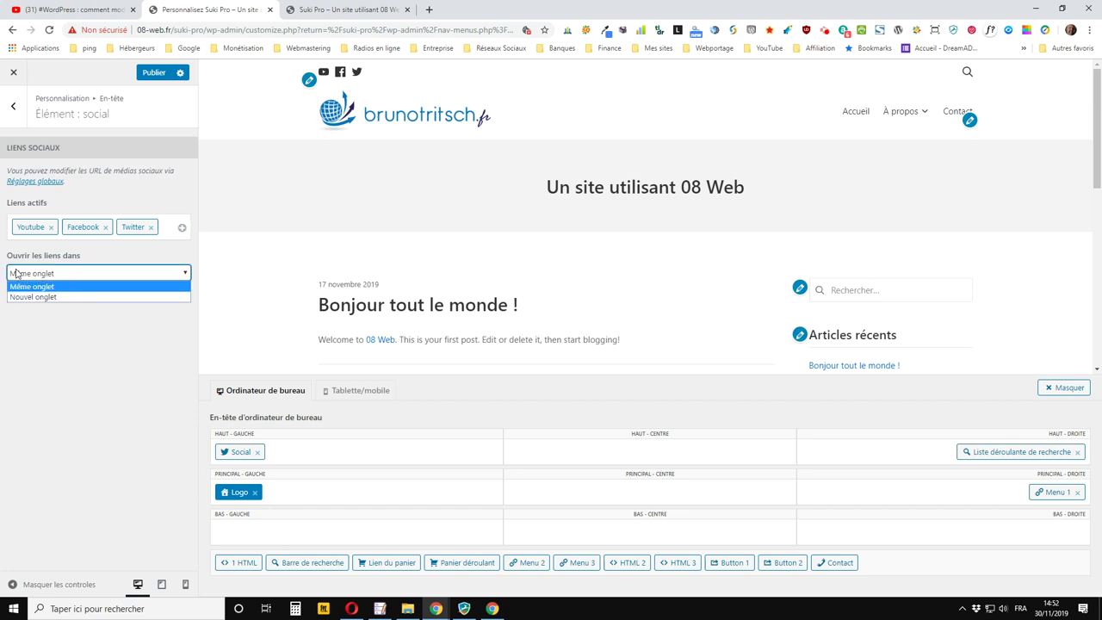
left_click(49, 298)
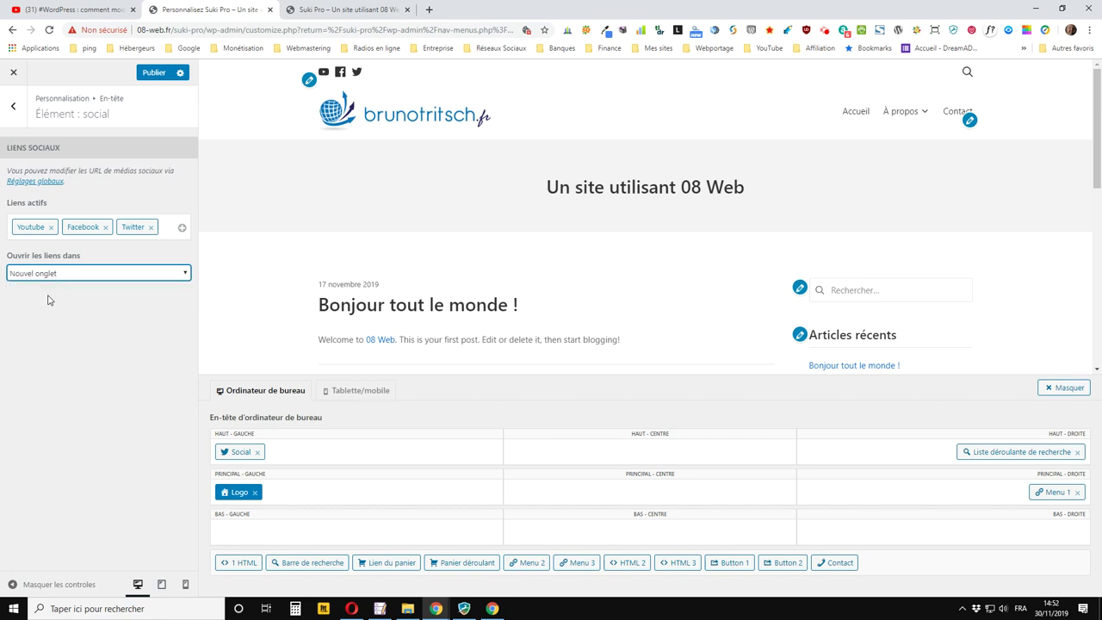
left_click(154, 72)
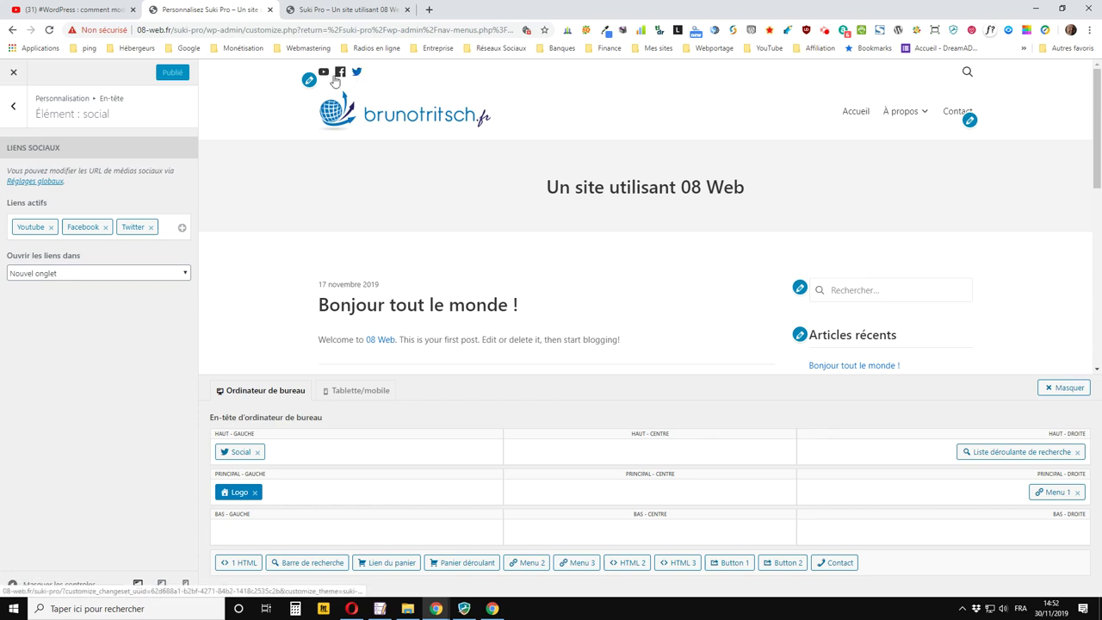
left_click(17, 111)
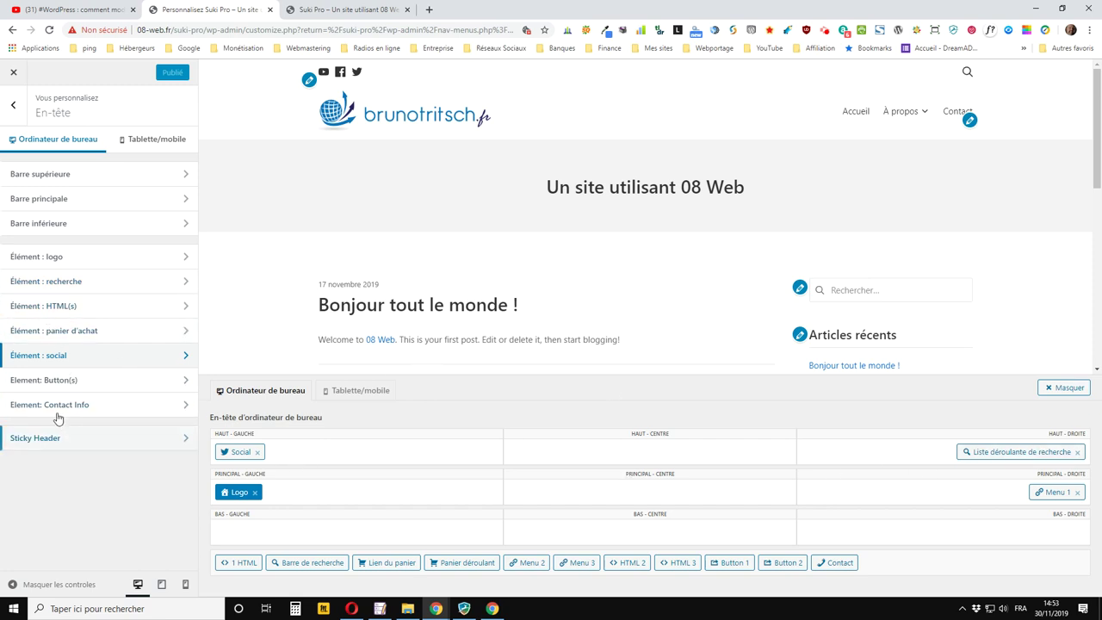
Place Menu 2 in the HAUT - DROITE header cell so Actualités and Test show, and publish
left_click(55, 355)
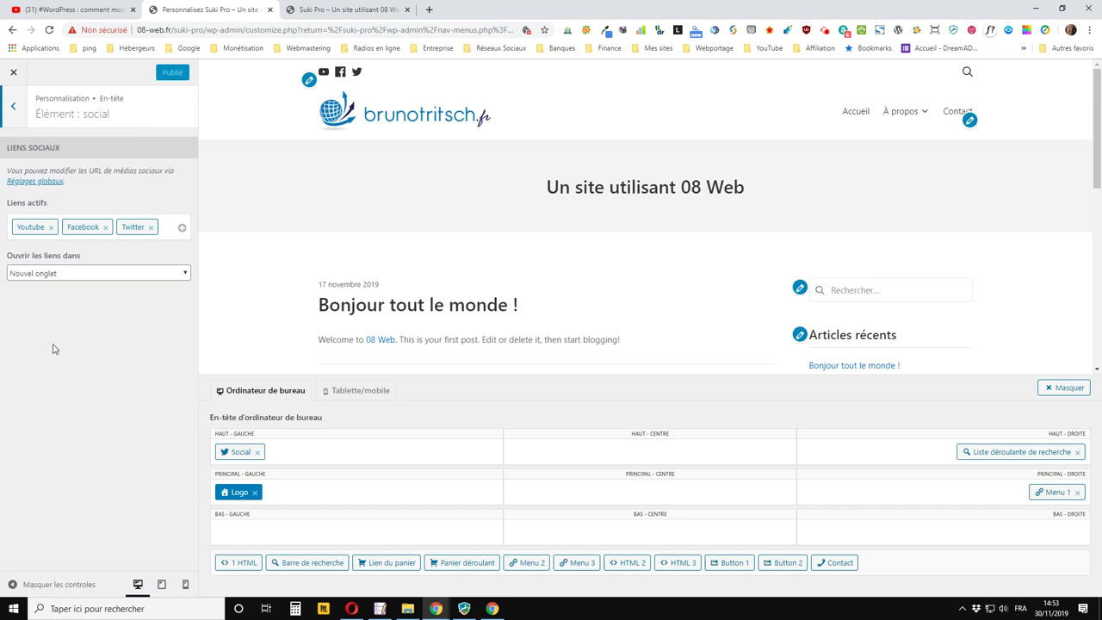
left_click(14, 105)
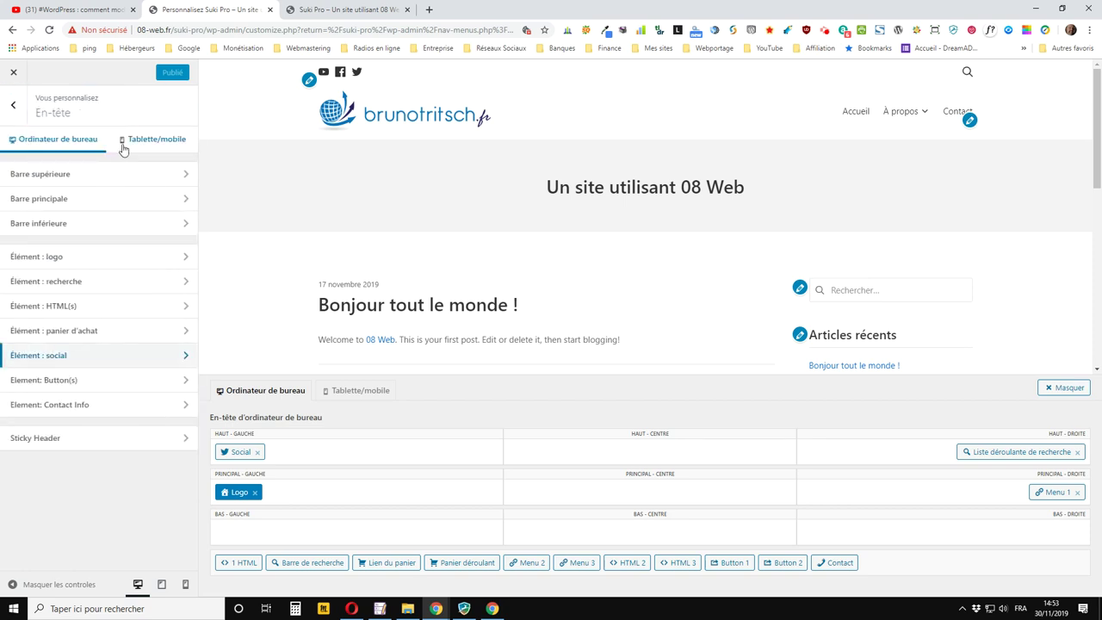
scroll(384, 263, "down", 1)
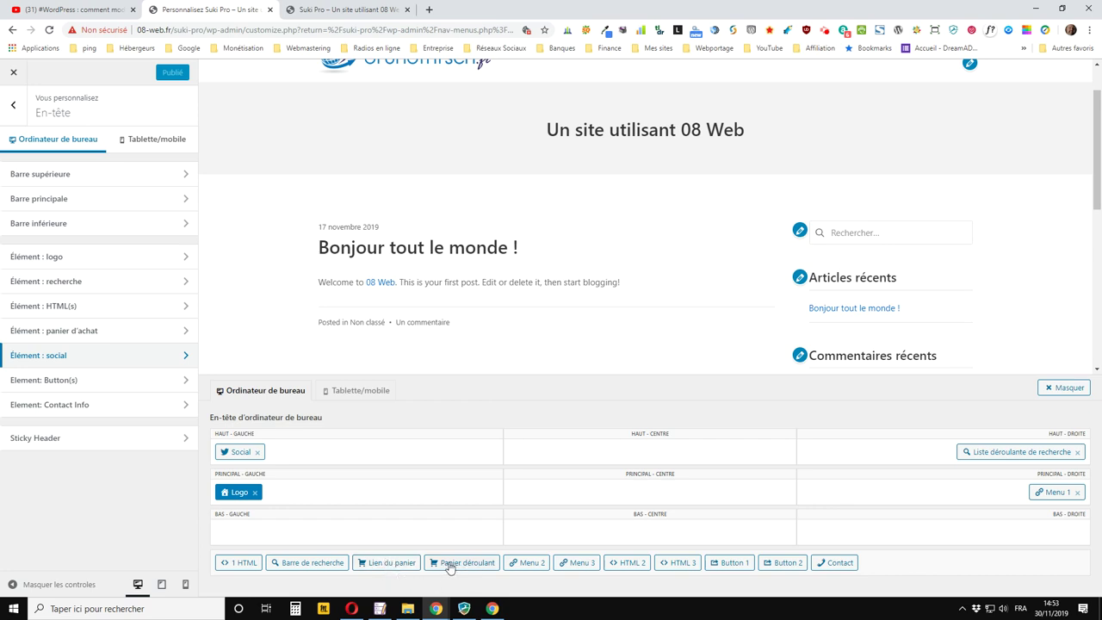
left_click(526, 569)
left_click_drag(526, 569, 909, 457)
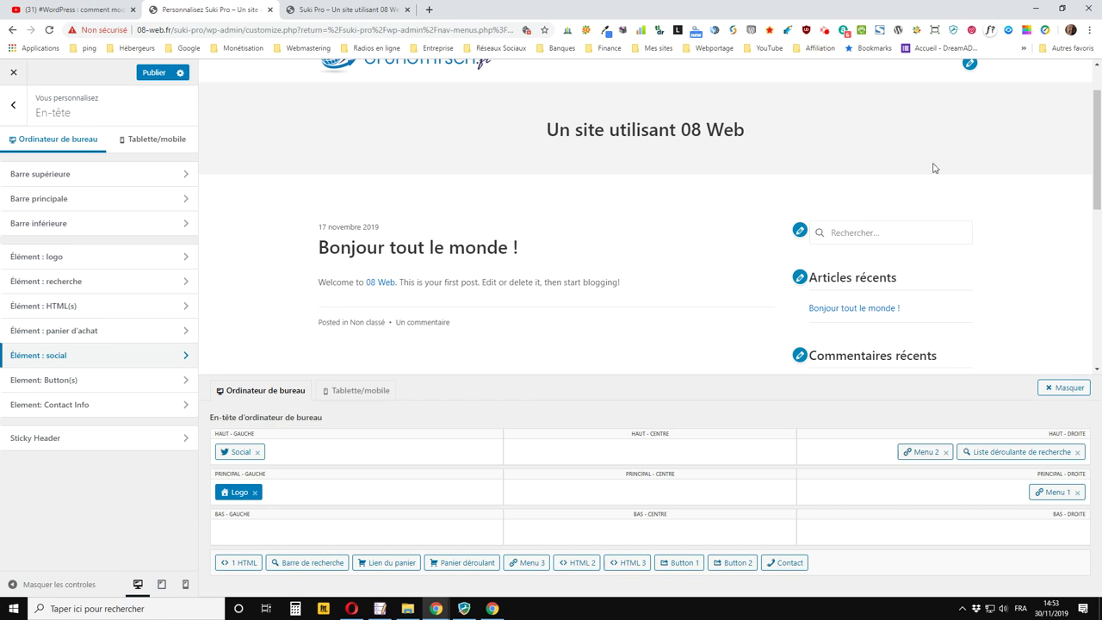
scroll(568, 165, "up", 1)
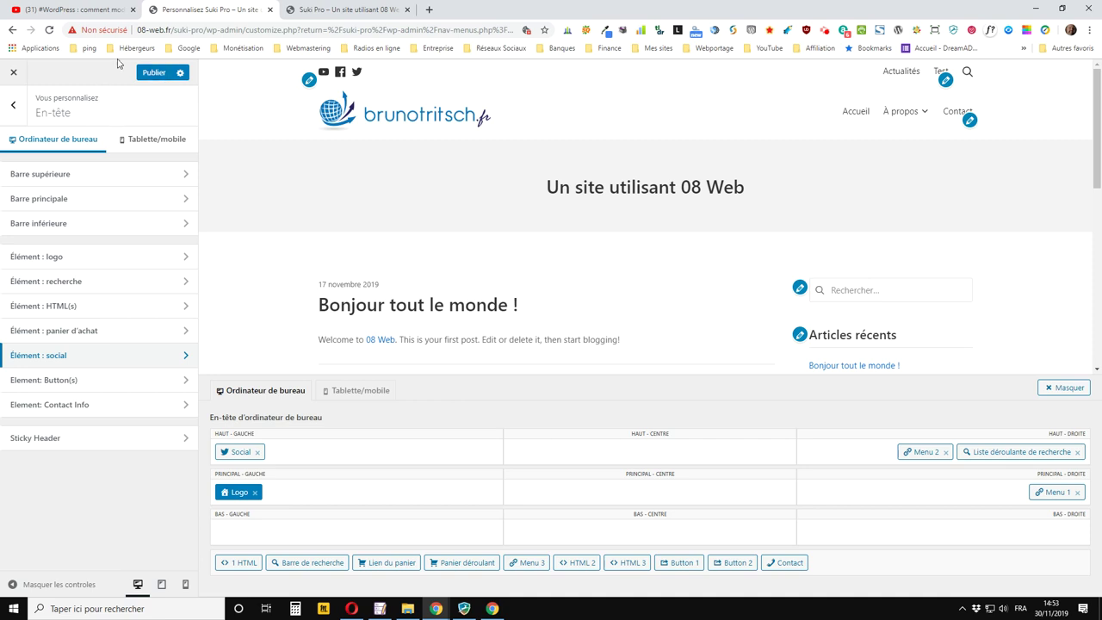
left_click(159, 78)
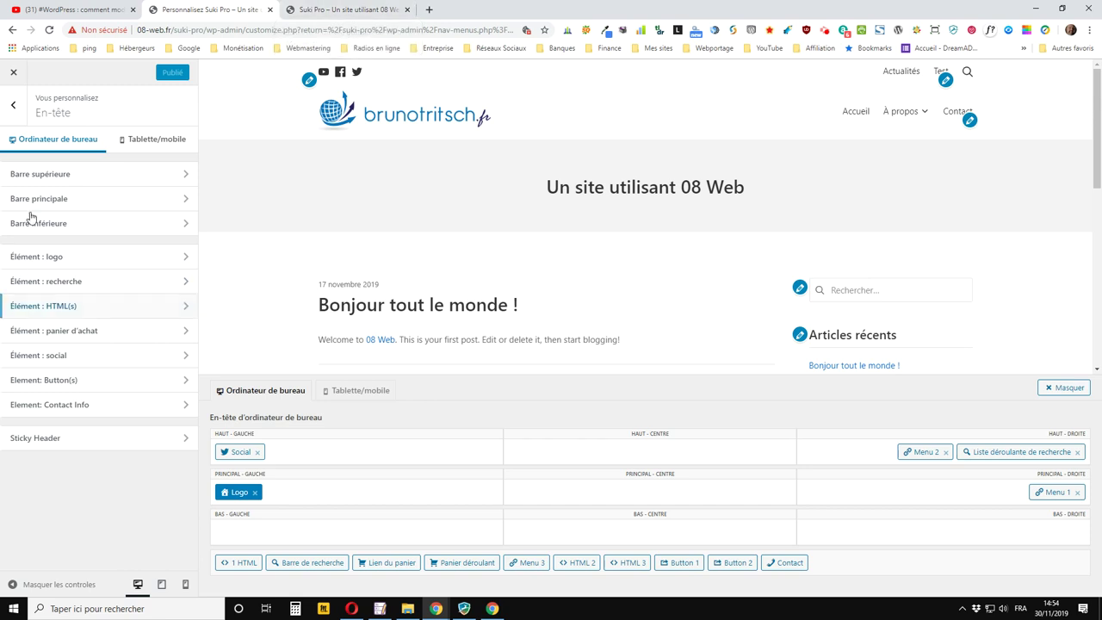
left_click(75, 183)
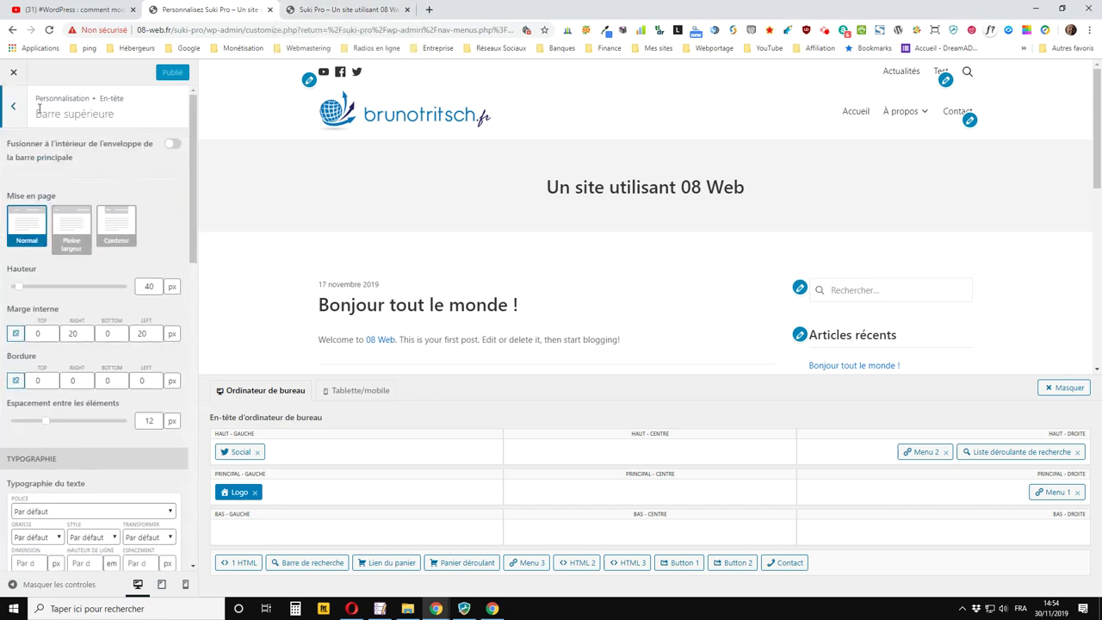
left_click(13, 106)
left_click(365, 10)
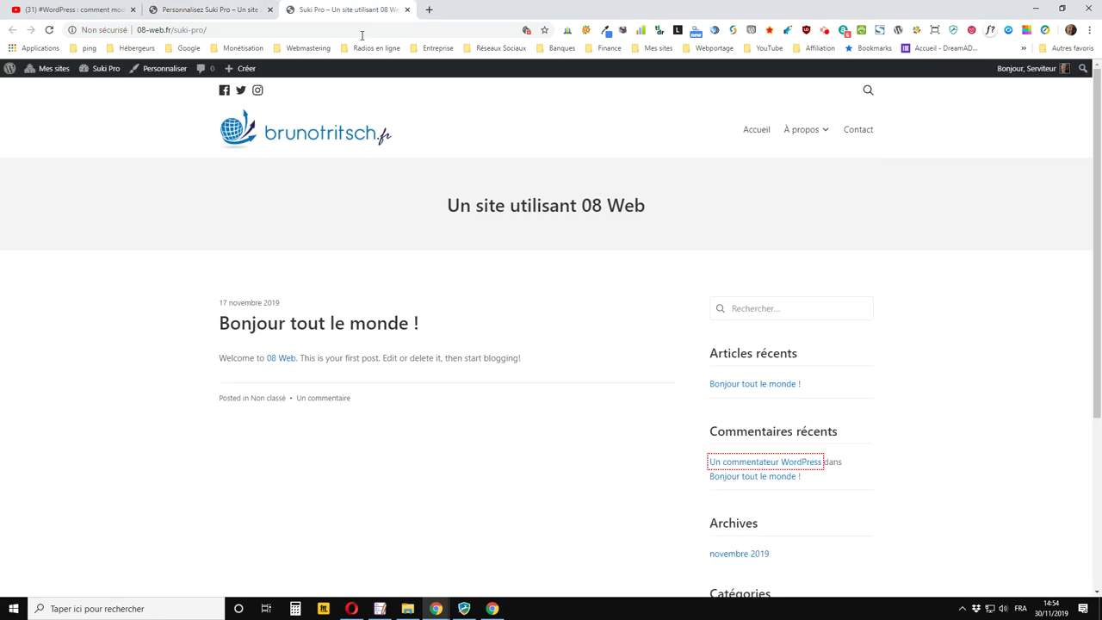
left_click(50, 29)
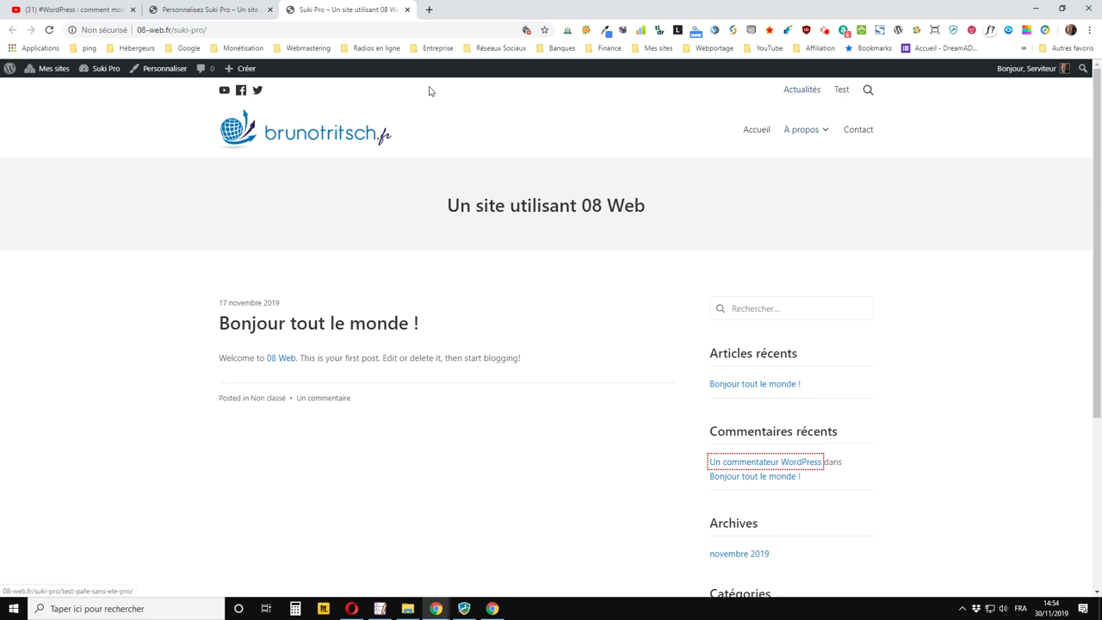
left_click(238, 11)
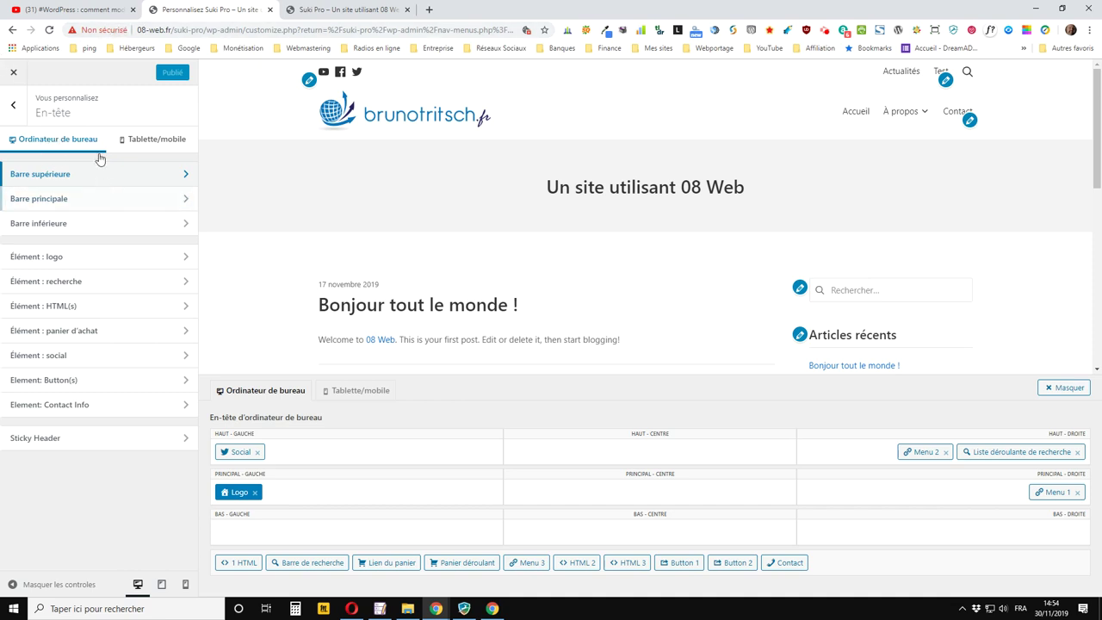
From the live site's Suki Pro > Menus link, view Menu supérieur (Actualités, Test) in a new tab
left_click(323, 12)
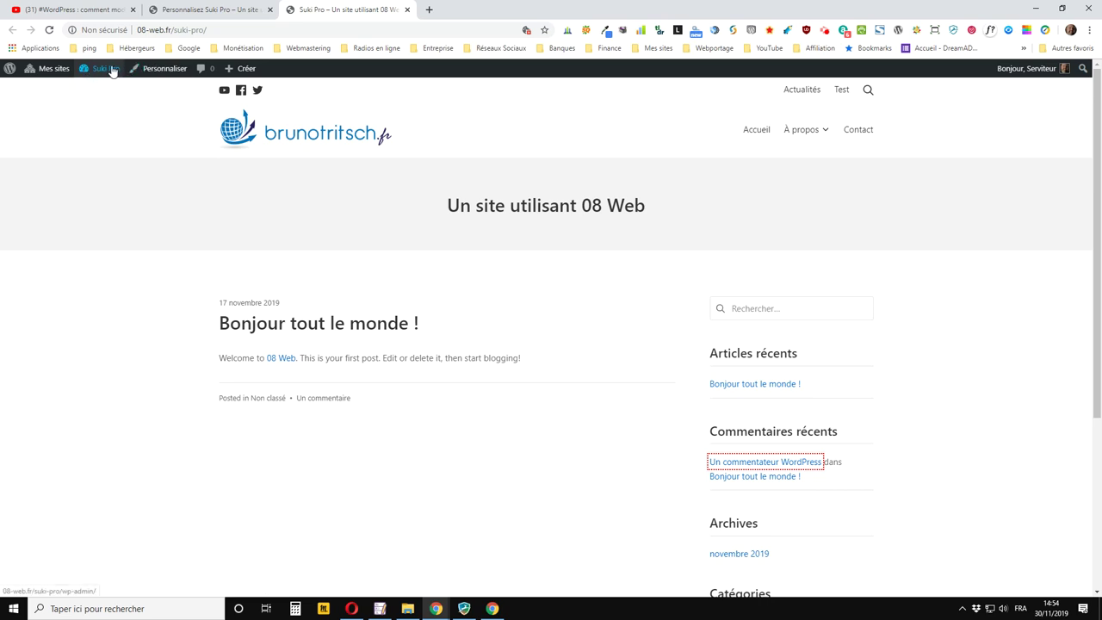
mouse_move(92, 76)
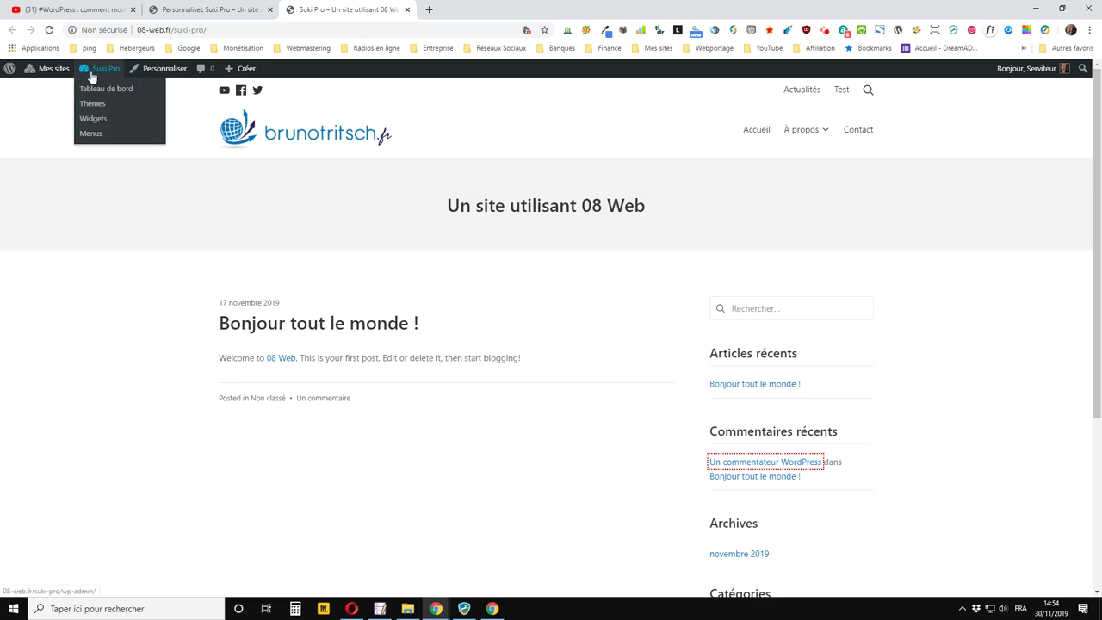
middle_click(93, 119)
left_click(460, 9)
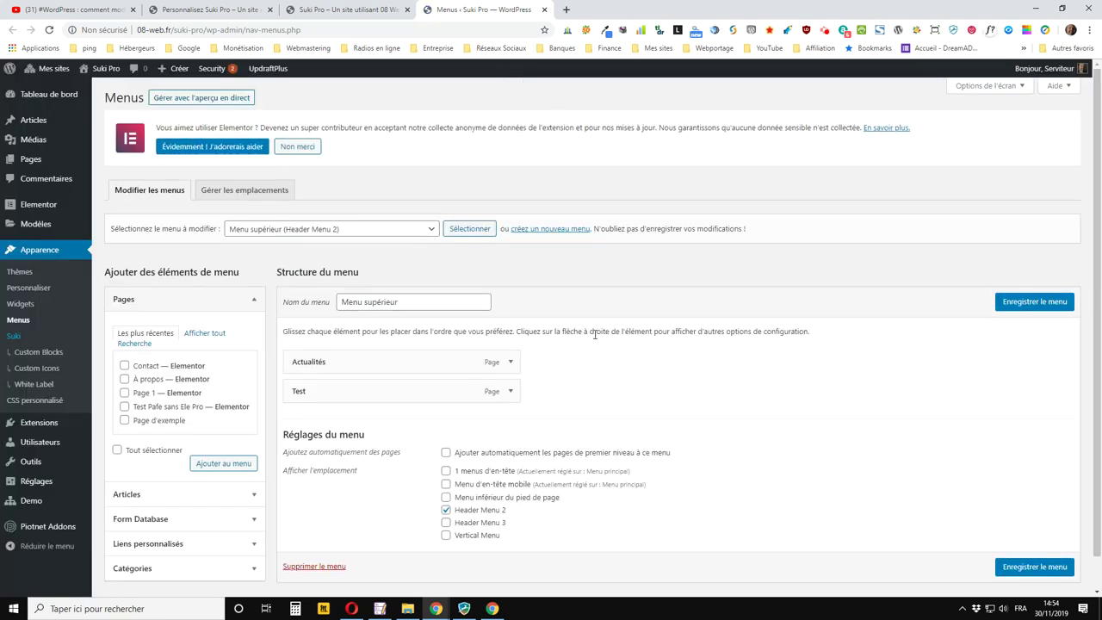
scroll(520, 400, "down", 1)
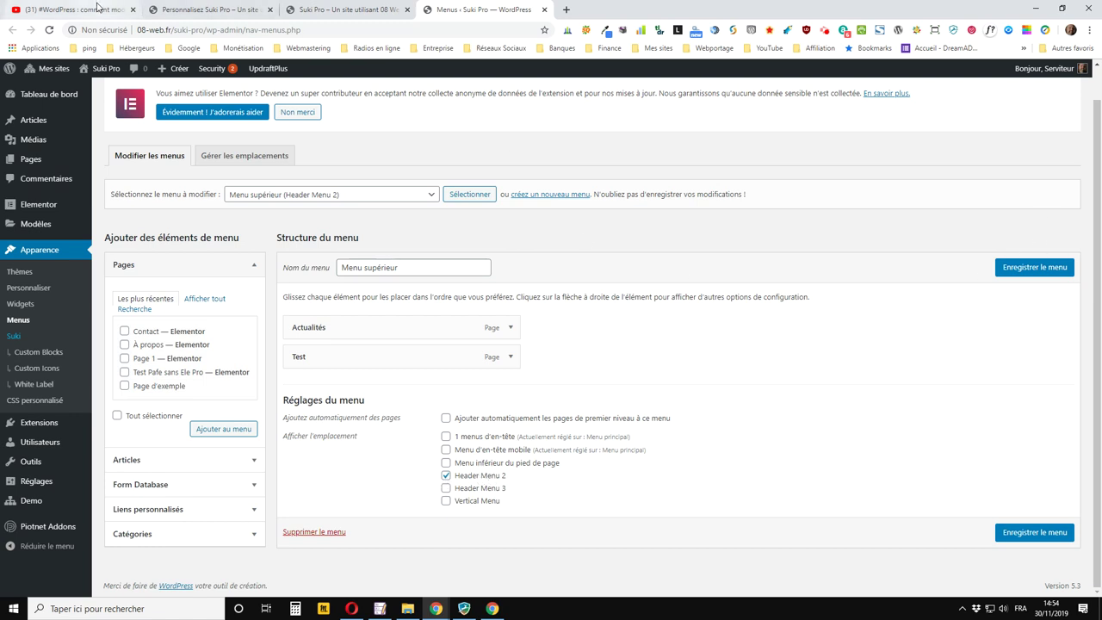
left_click(204, 9)
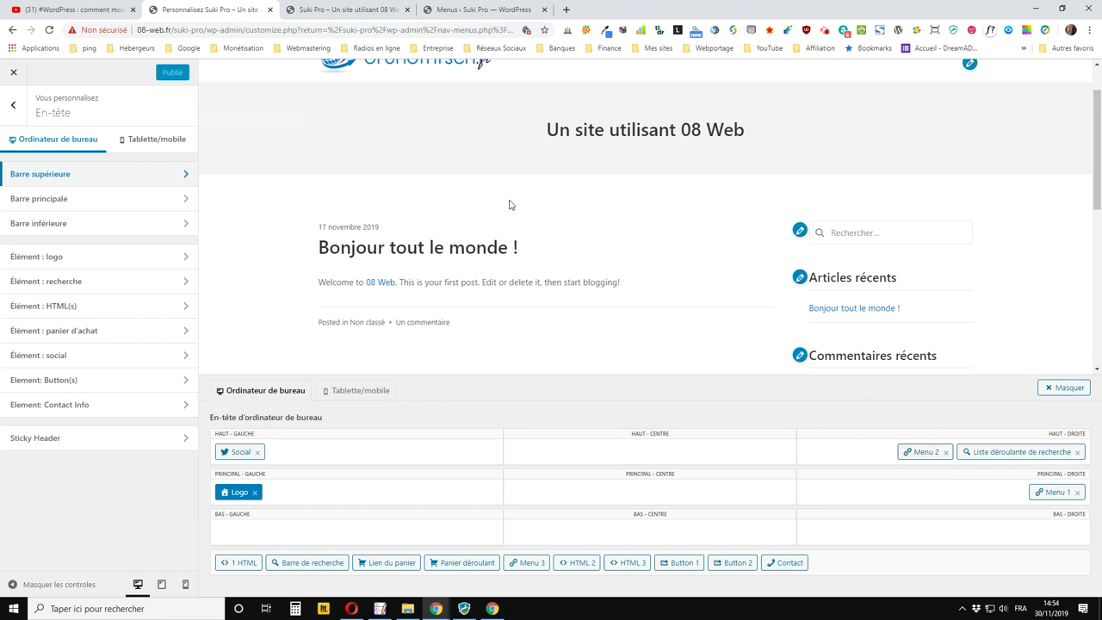
Return to the Personnalisez Suki Pro customizer showing the desktop header builder
left_click(383, 9)
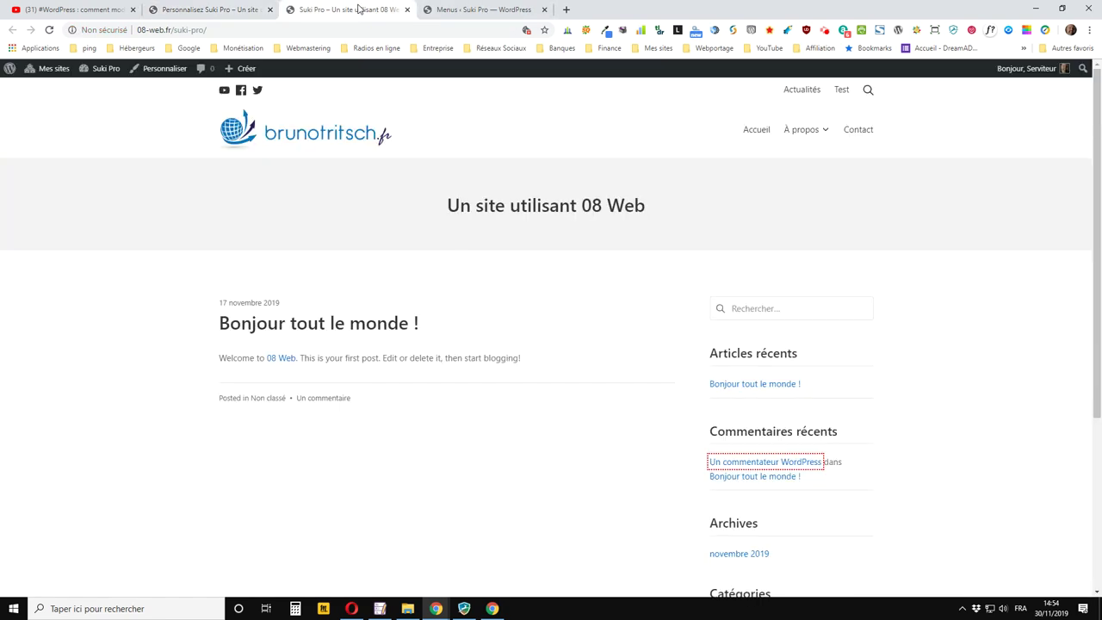
left_click(443, 8)
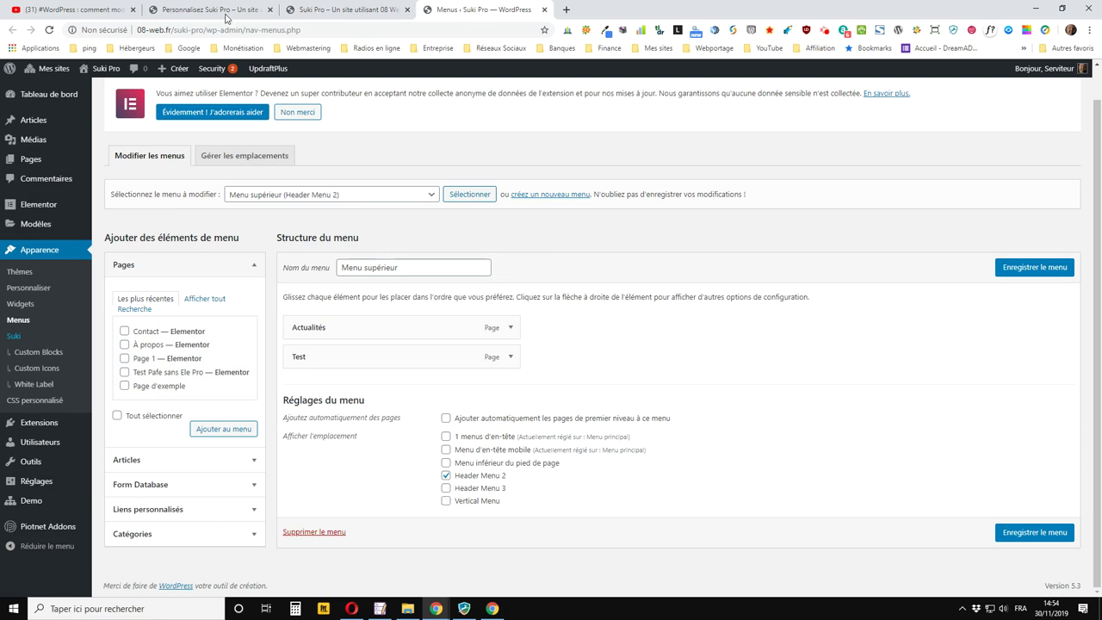
left_click(226, 10)
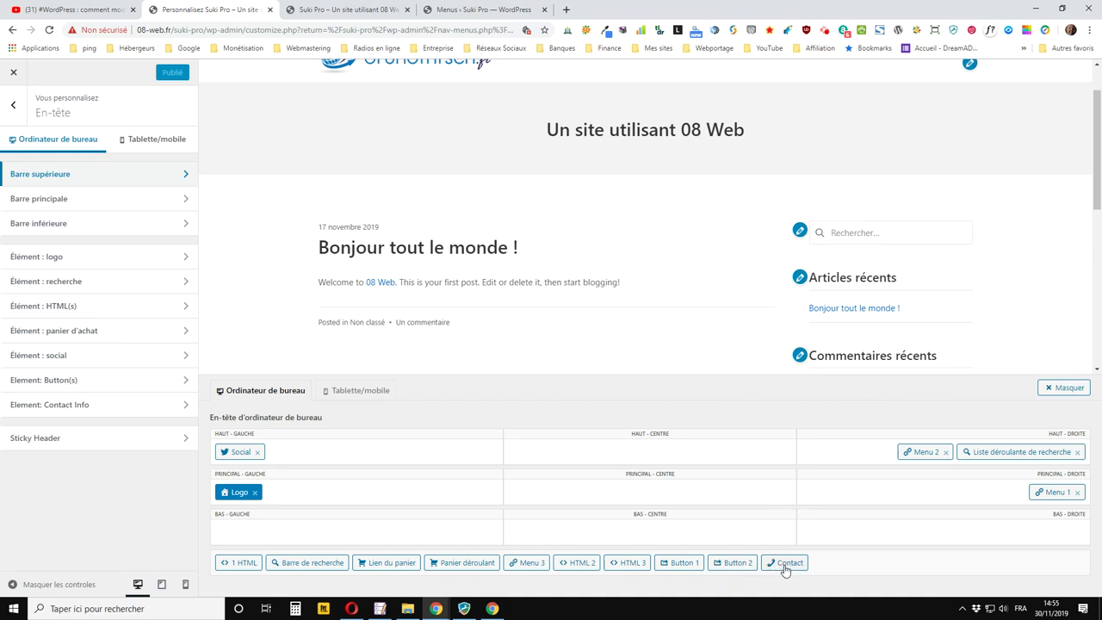
Drag Contact into the HAUT - GAUCHE header zone beside Social
left_click_drag(785, 568, 453, 461)
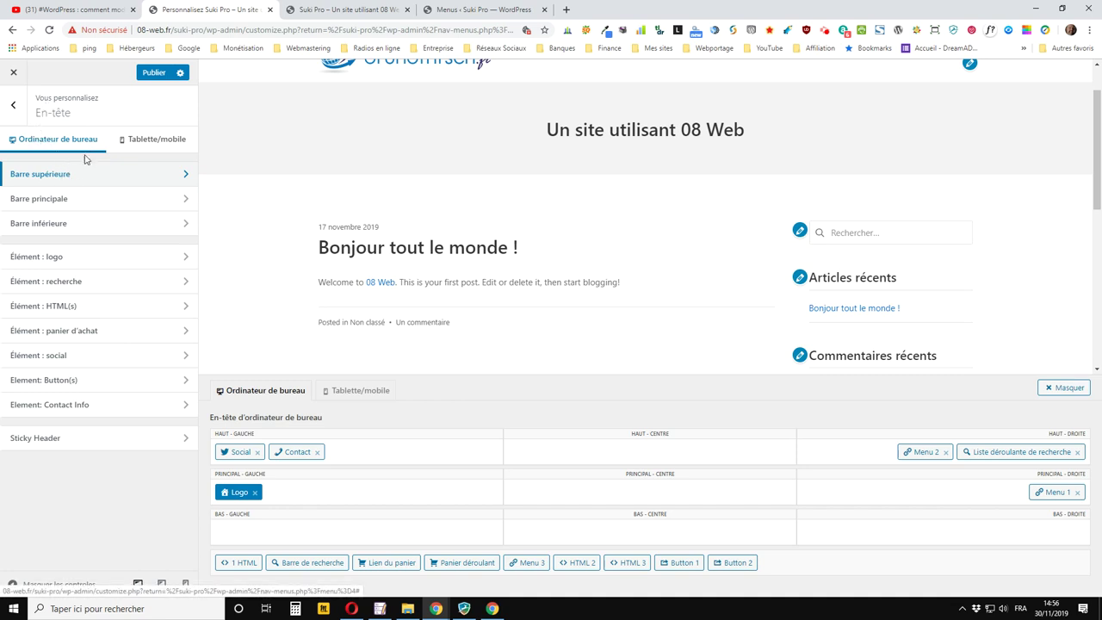
Add Address and Email to the Contact Info element's active items alongside Phone and Business Hours
left_click(78, 412)
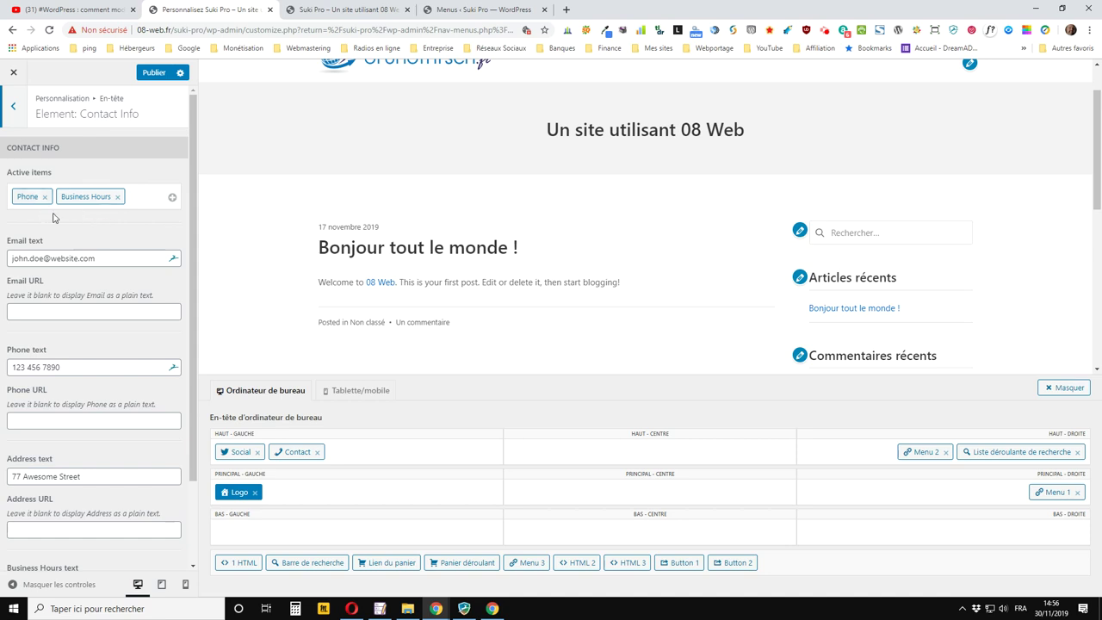
left_click(147, 198)
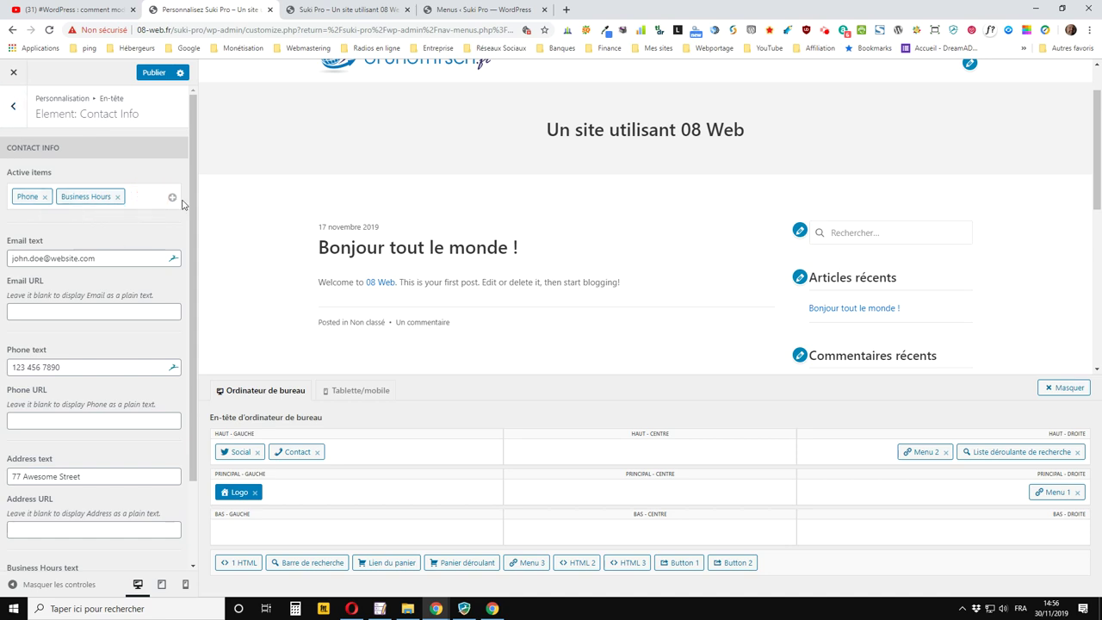
left_click(169, 198)
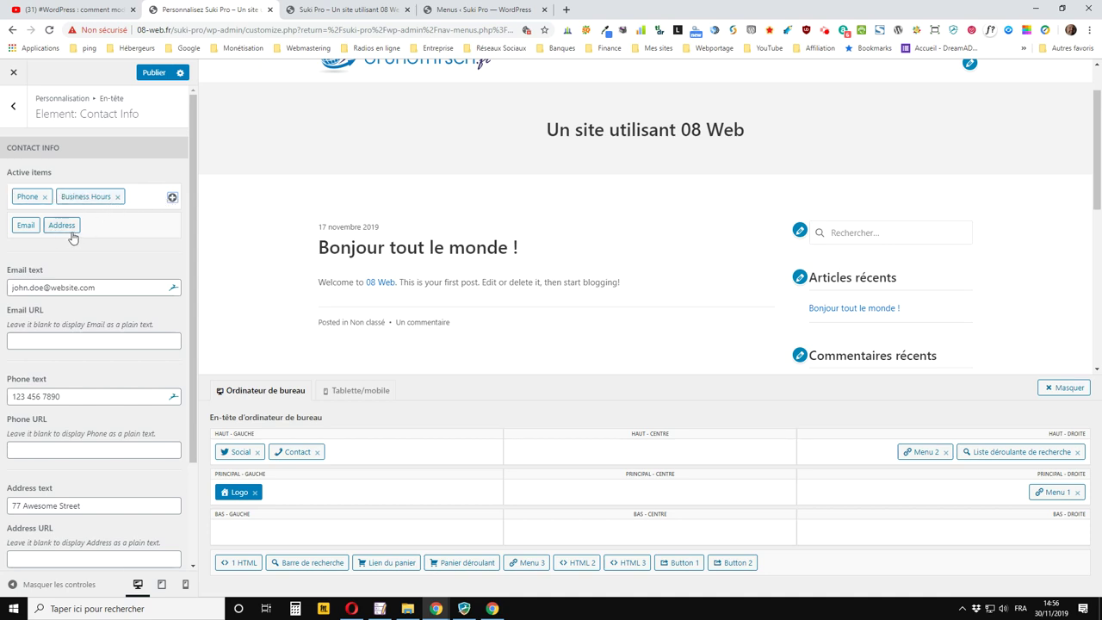
left_click_drag(60, 233, 140, 208)
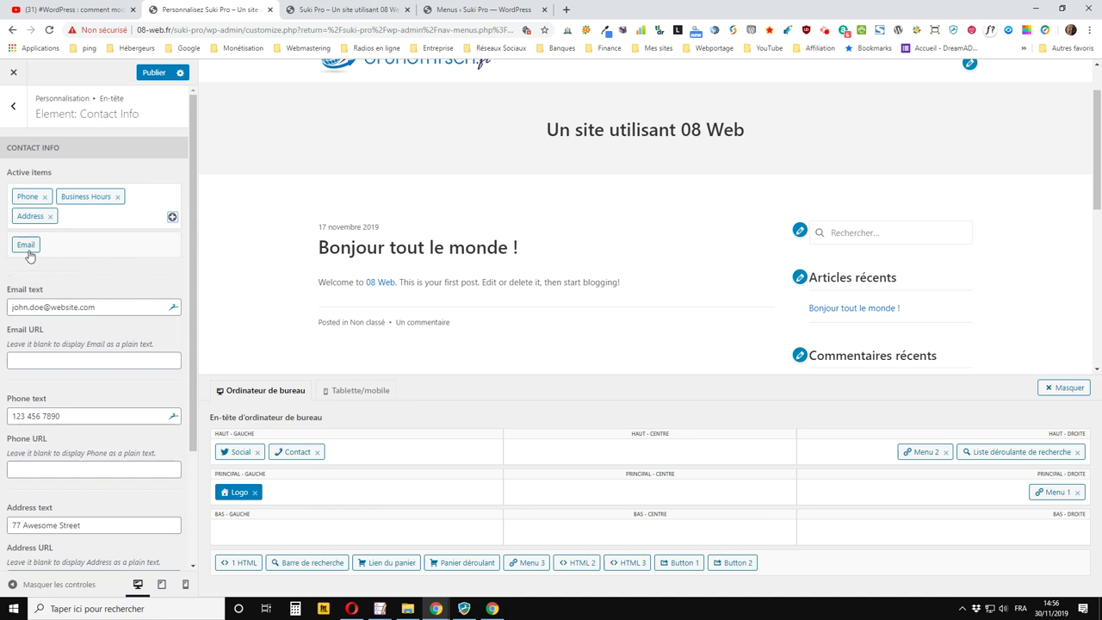
left_click_drag(27, 247, 104, 225)
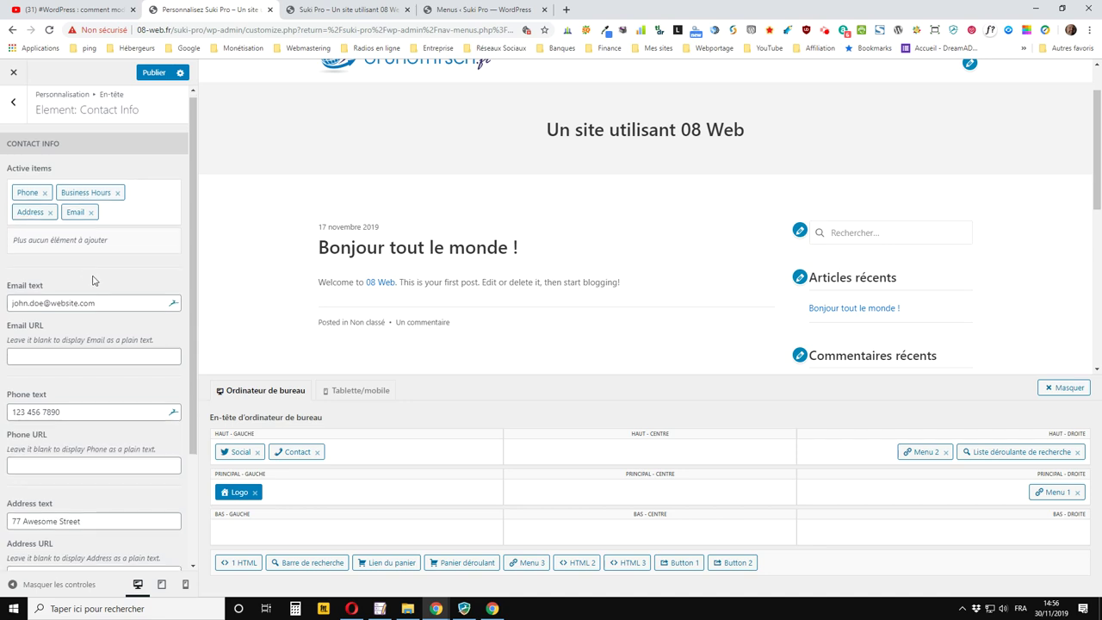
scroll(94, 281, "down", 1)
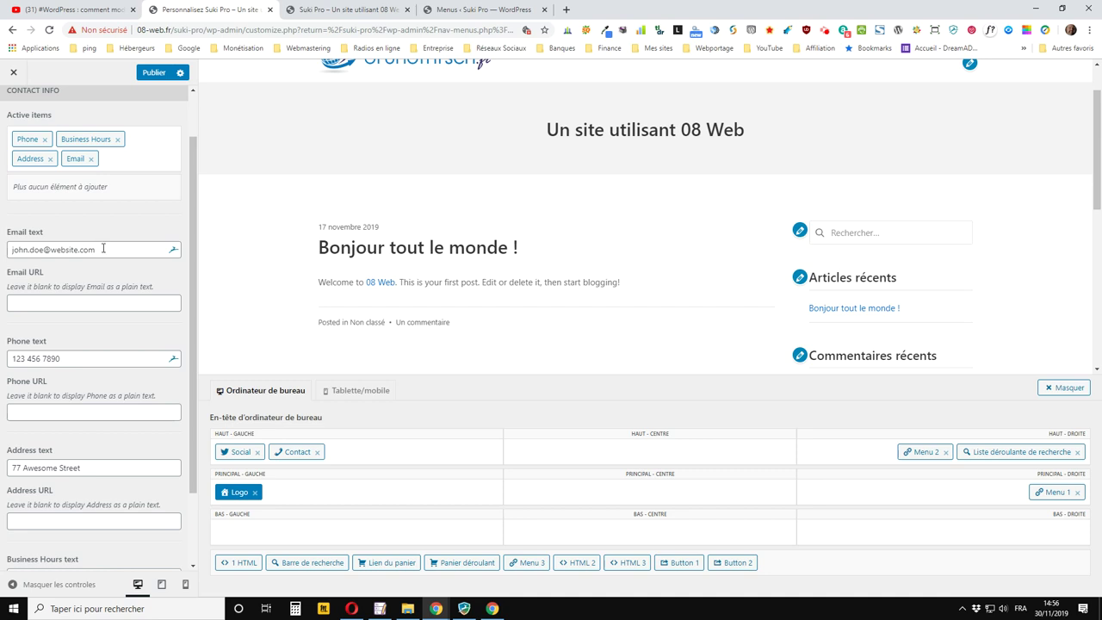
Set the Email URL to 'mailto:' followed by the copied contact email address
left_click_drag(104, 248, 5, 246)
right_click(60, 247)
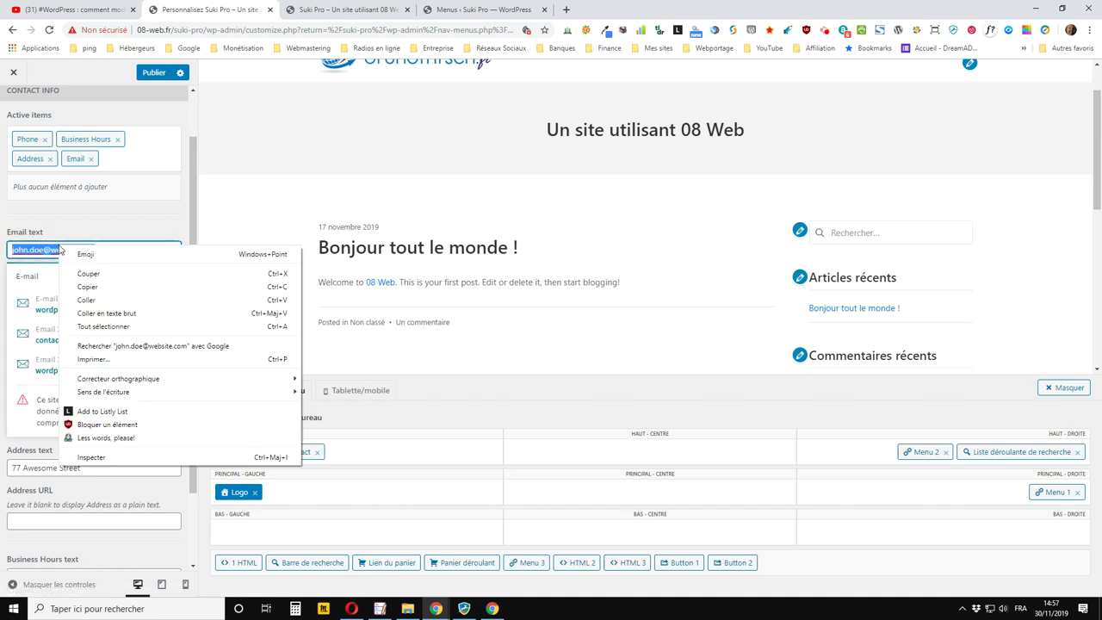
left_click(99, 291)
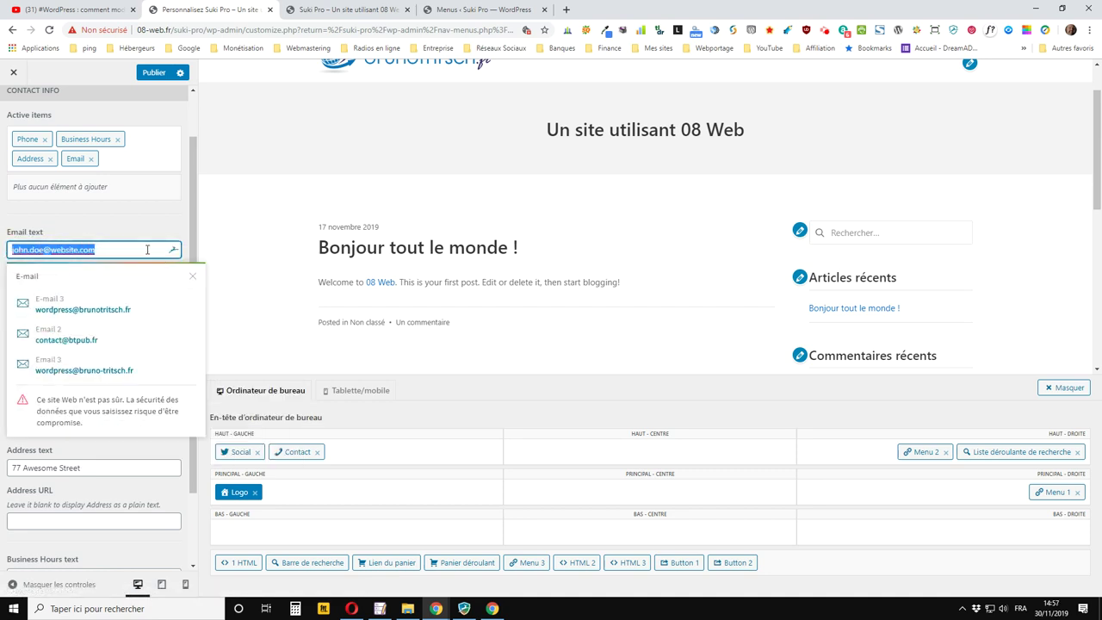
left_click(172, 258)
left_click(79, 303)
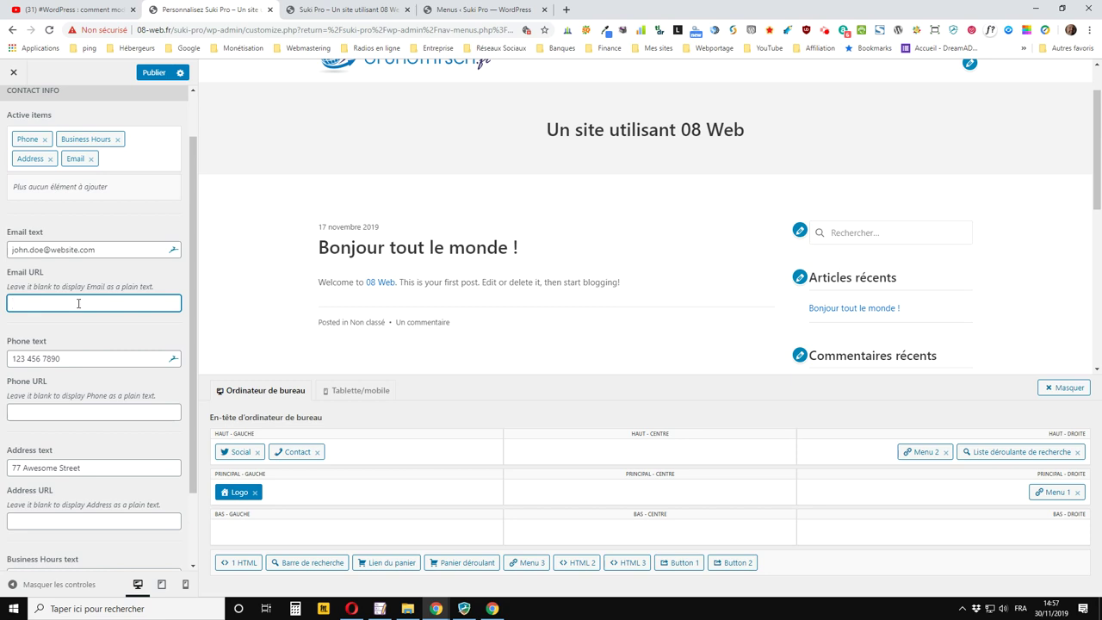
type("mailto:")
key("ctrl+v")
key("Tab")
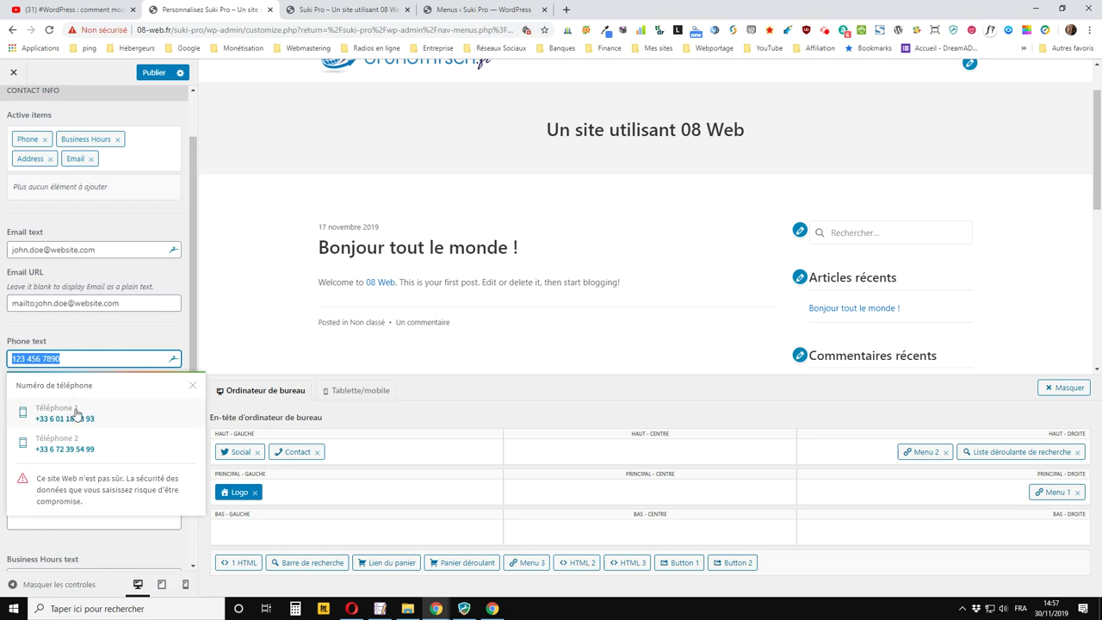
Fill the phone text with a saved phone number and set Phone URL to its tel: link
left_click(78, 417)
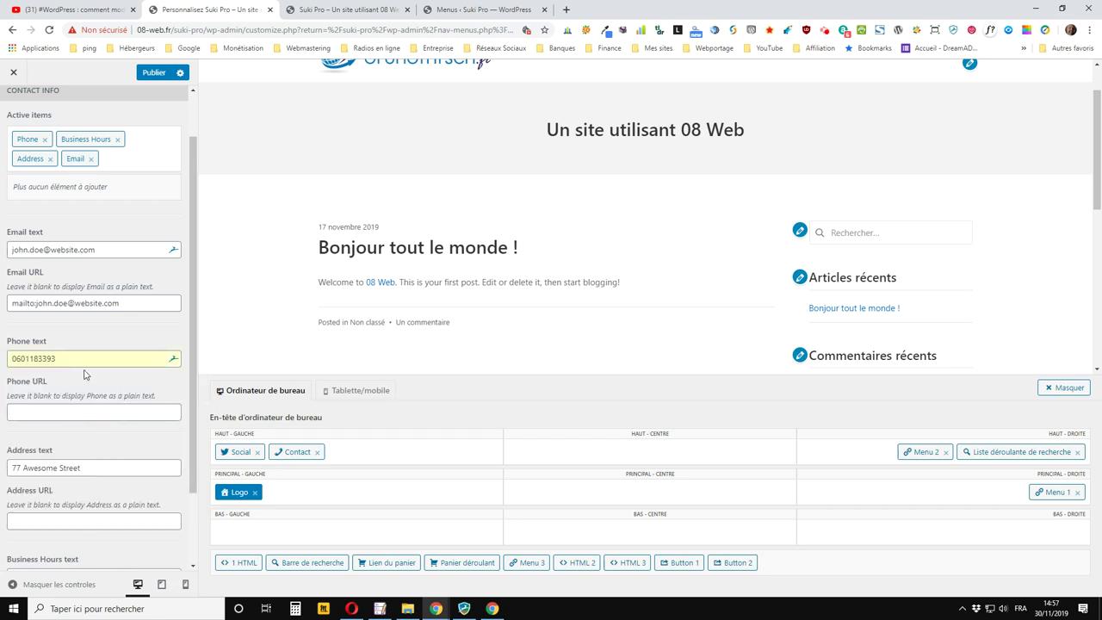
left_click(27, 360)
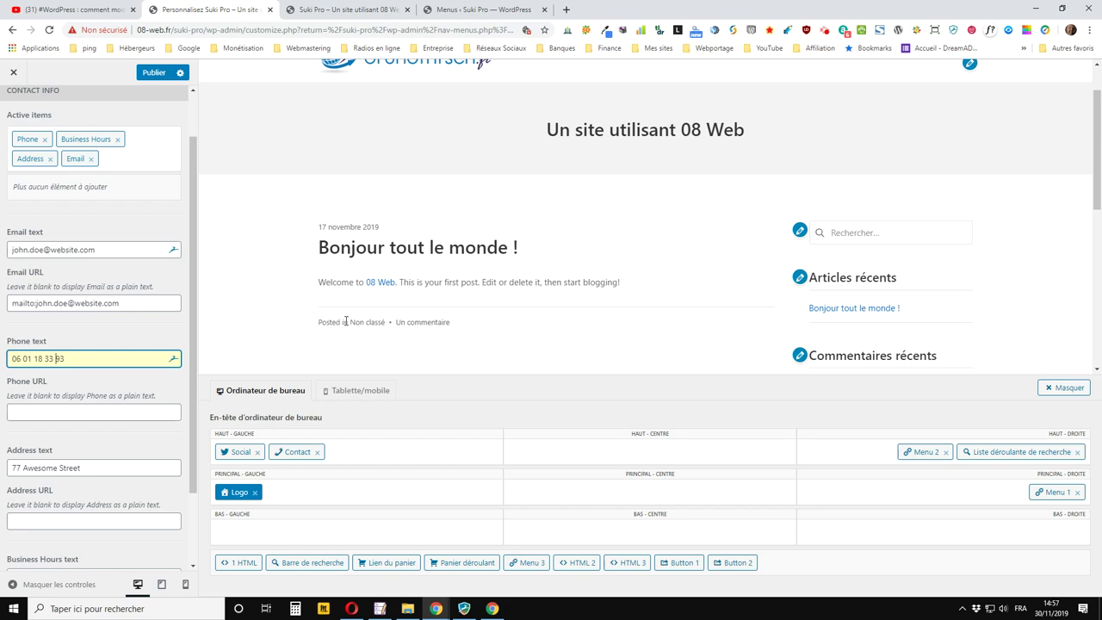
key("Tab")
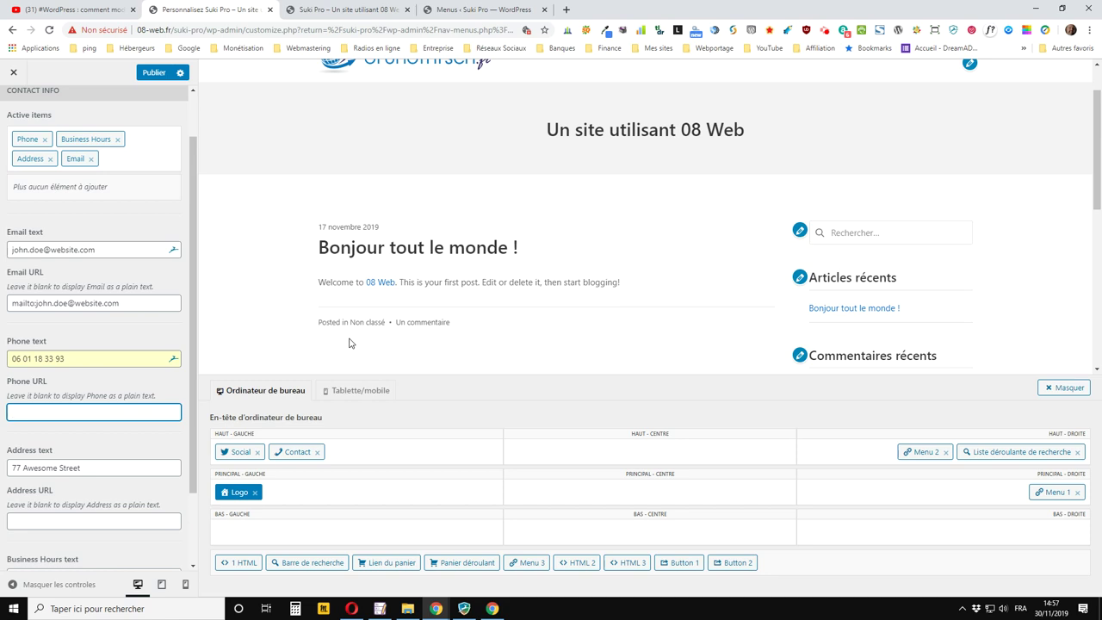
key("Tab")
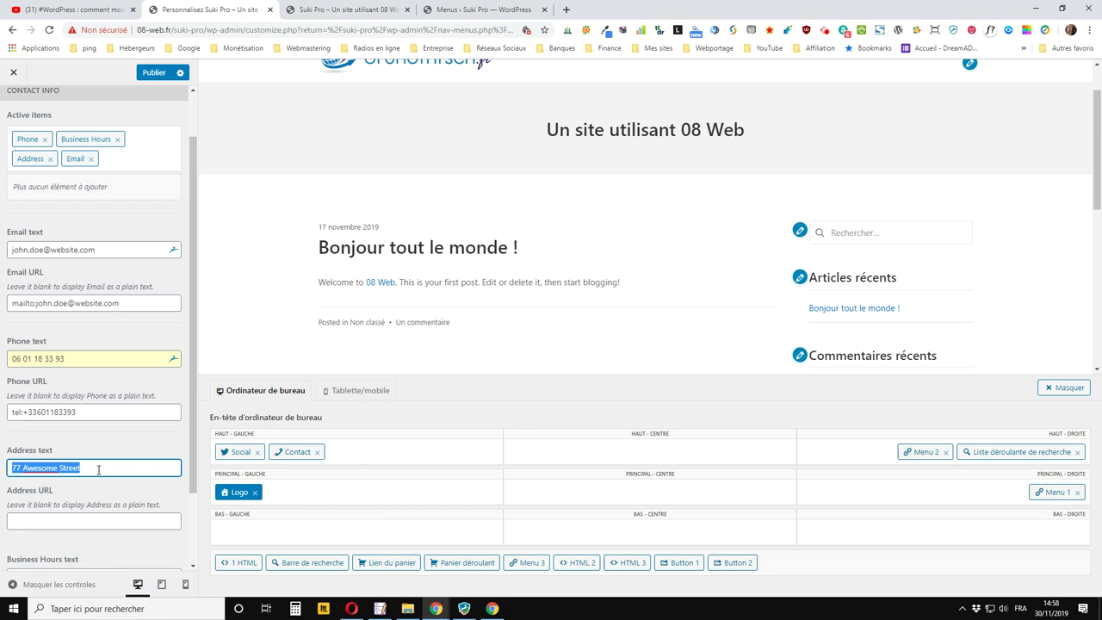
Replace the sample address text with the business's street address and postal code
left_click(102, 471)
left_click_drag(102, 467, 2, 463)
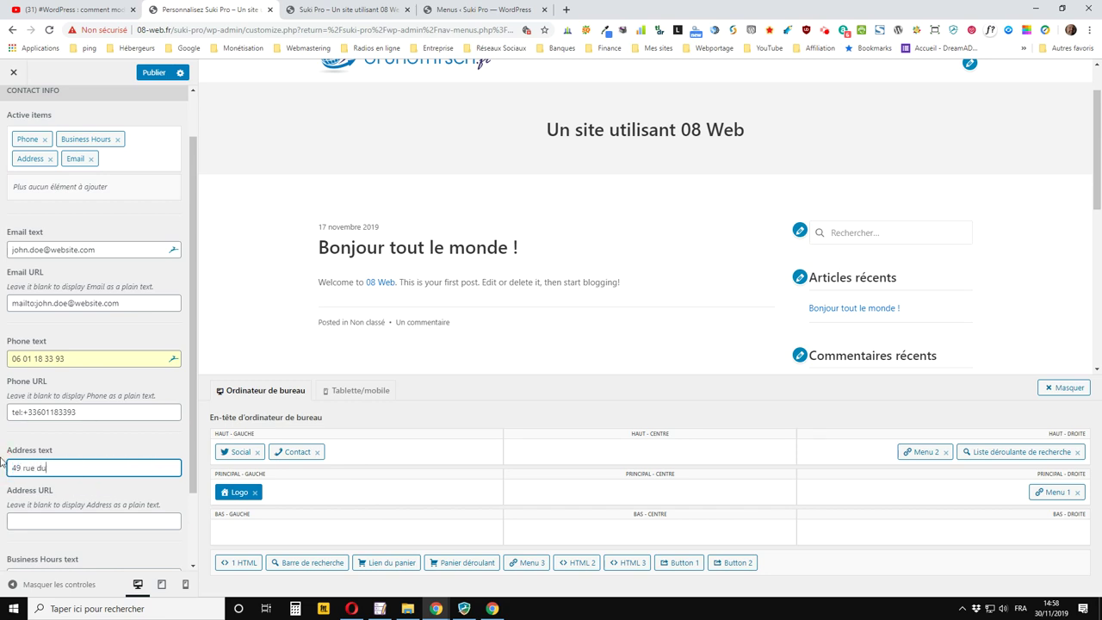
scroll(86, 431, "down", 1)
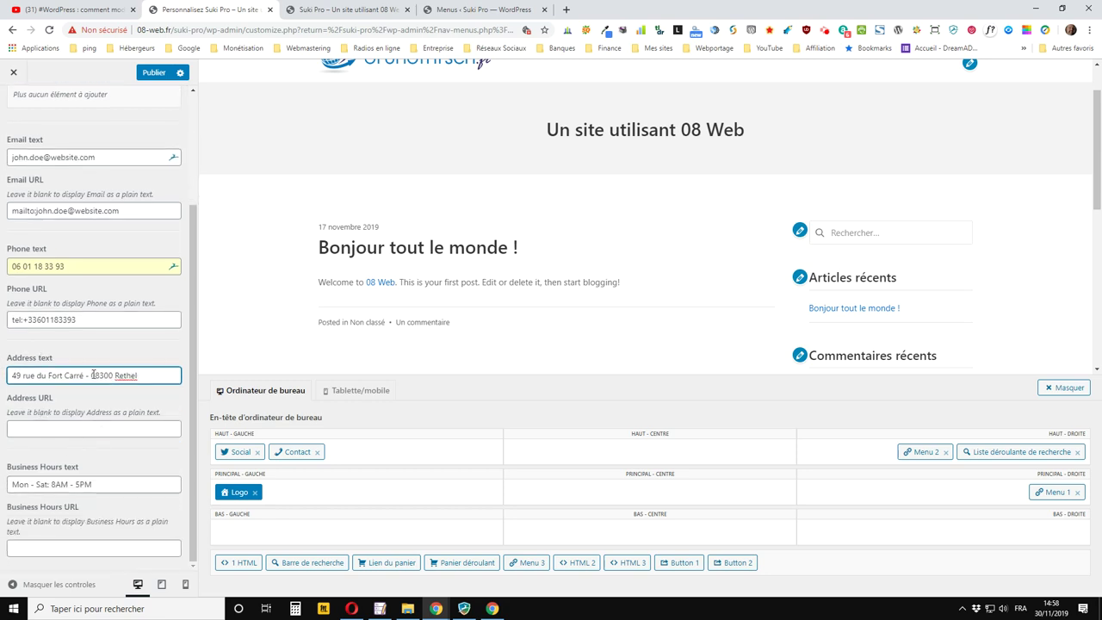
left_click(67, 430)
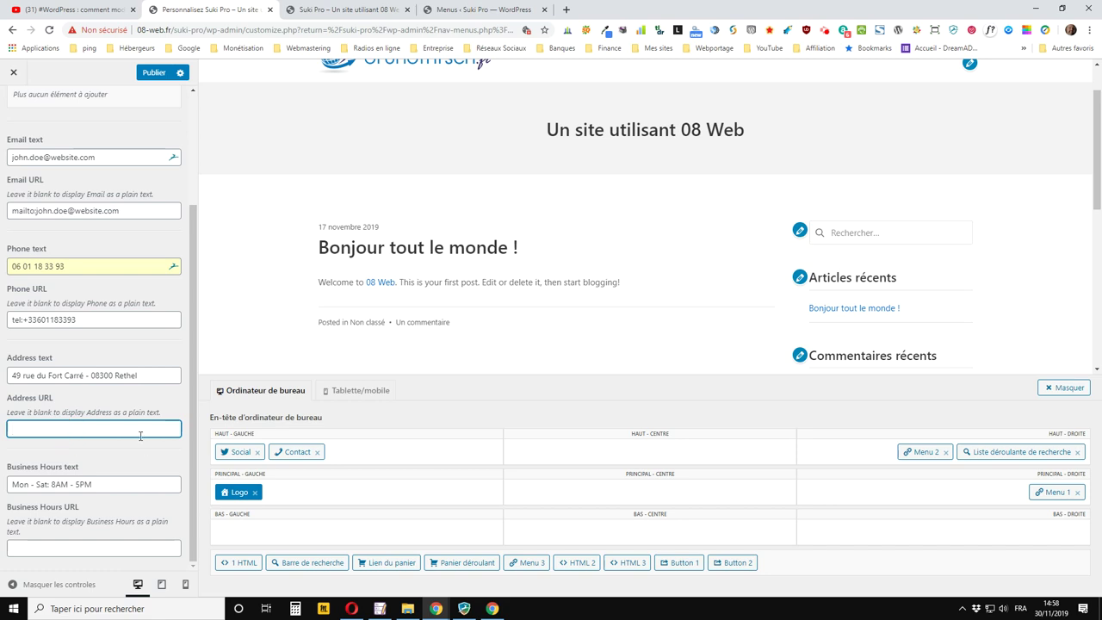
Change the business hours text to 'Lun - Sam : 10h - 19h'
left_click(26, 485)
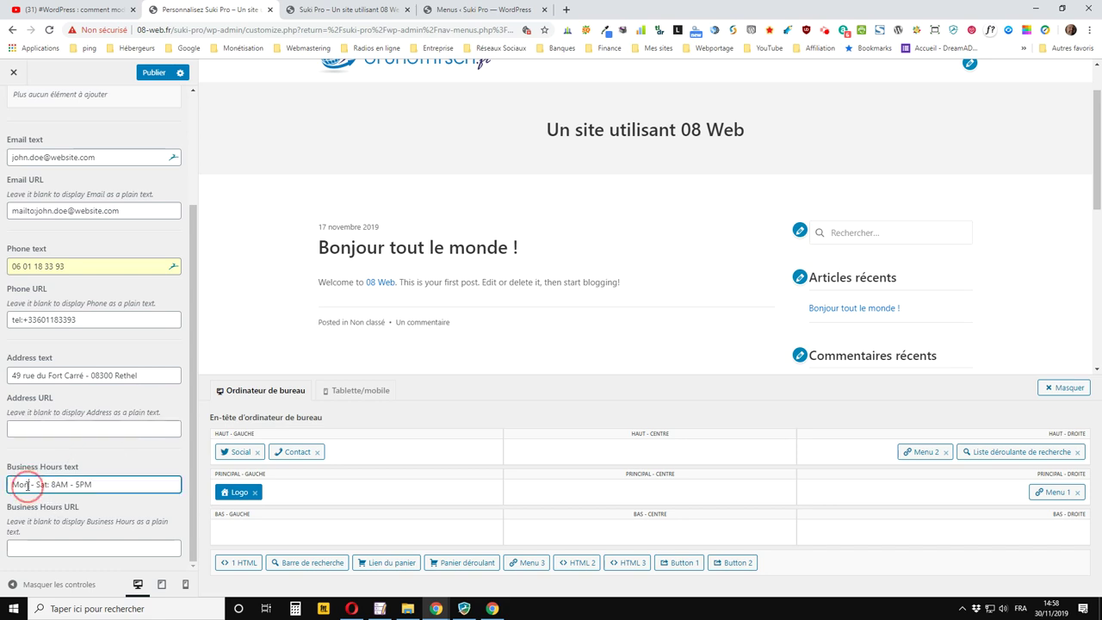
double_click(27, 485)
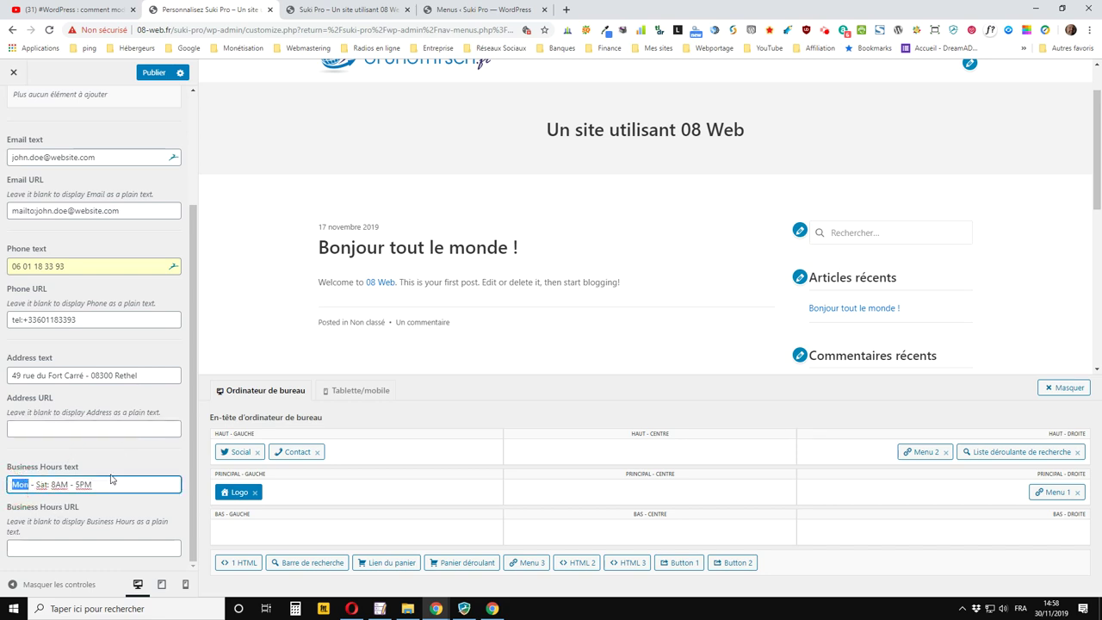
key("BackSpace")
type("Lun")
left_click(43, 485)
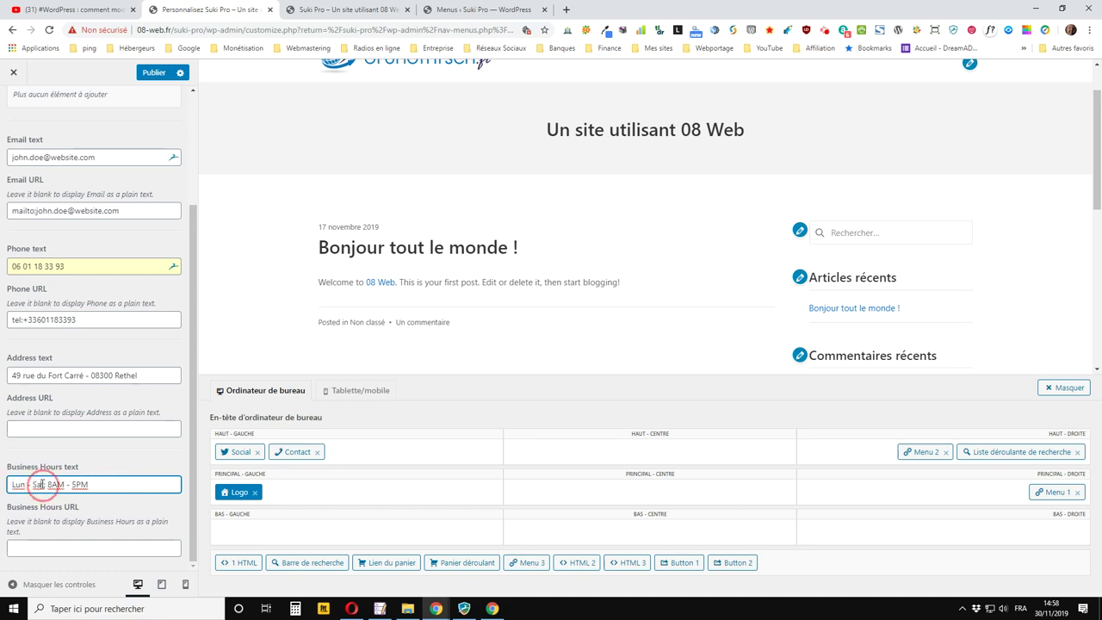
key("Delete")
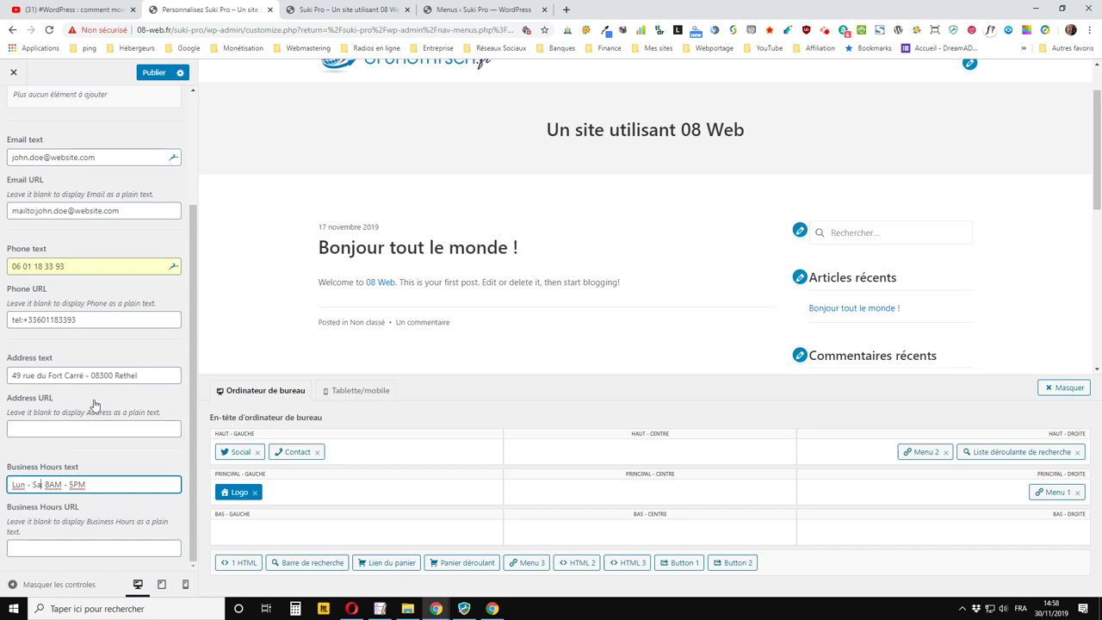
type("m :")
left_click(55, 485)
mouse_move(54, 485)
left_mouse_down()
mouse_move(81, 484)
mouse_move(70, 487)
left_mouse_up()
type("10h")
left_click_drag(78, 485, 94, 487)
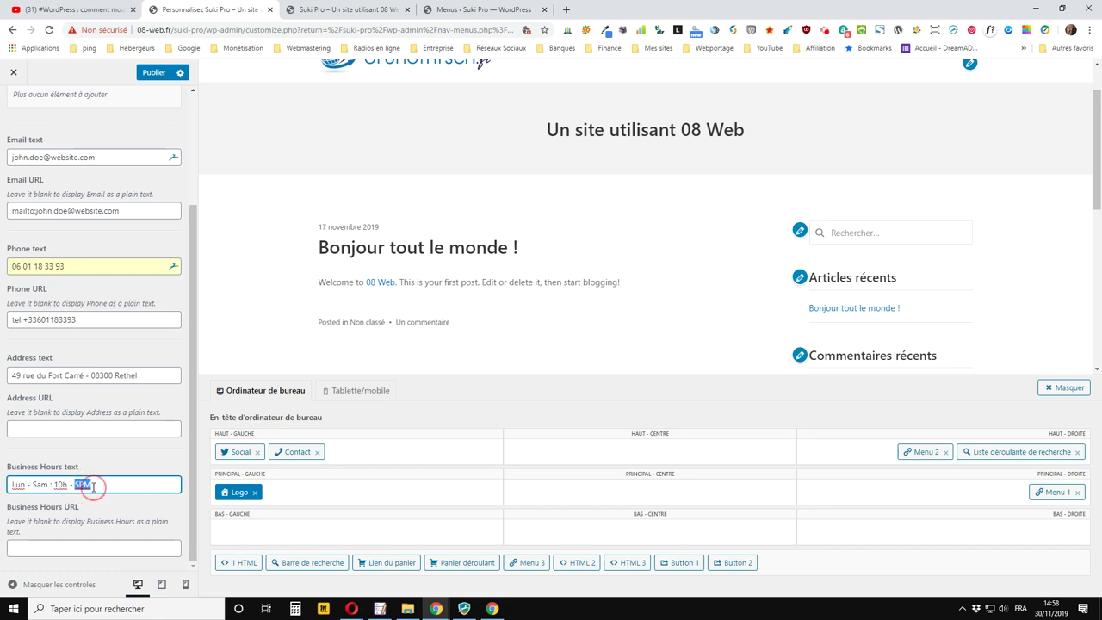
type("19h")
scroll(38, 540, "up", 2)
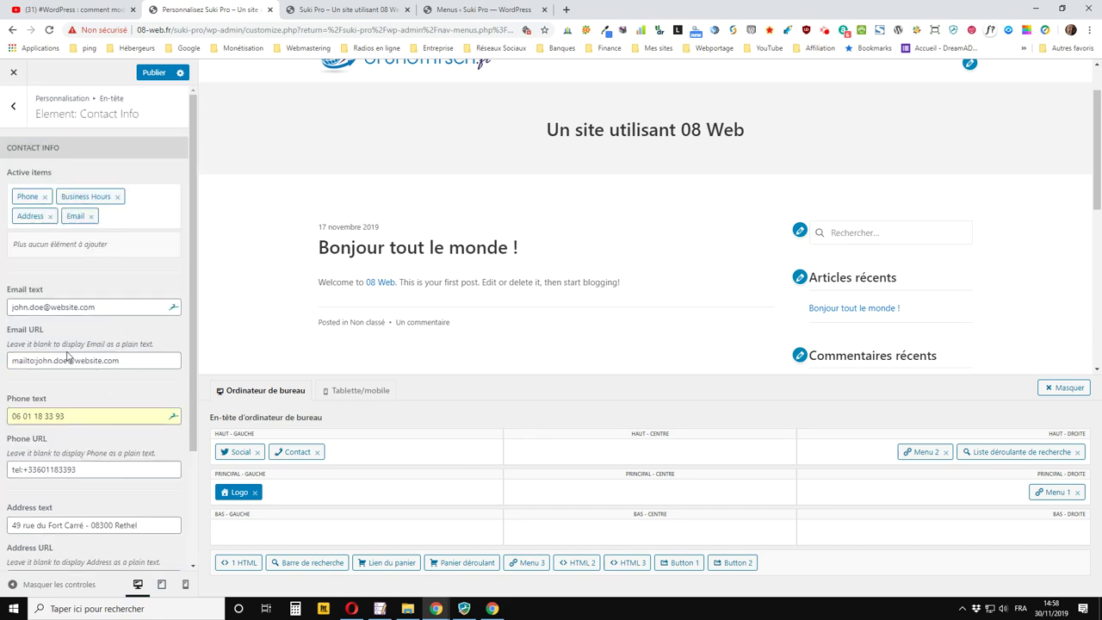
scroll(67, 356, "down", 2)
scroll(73, 357, "down", 1)
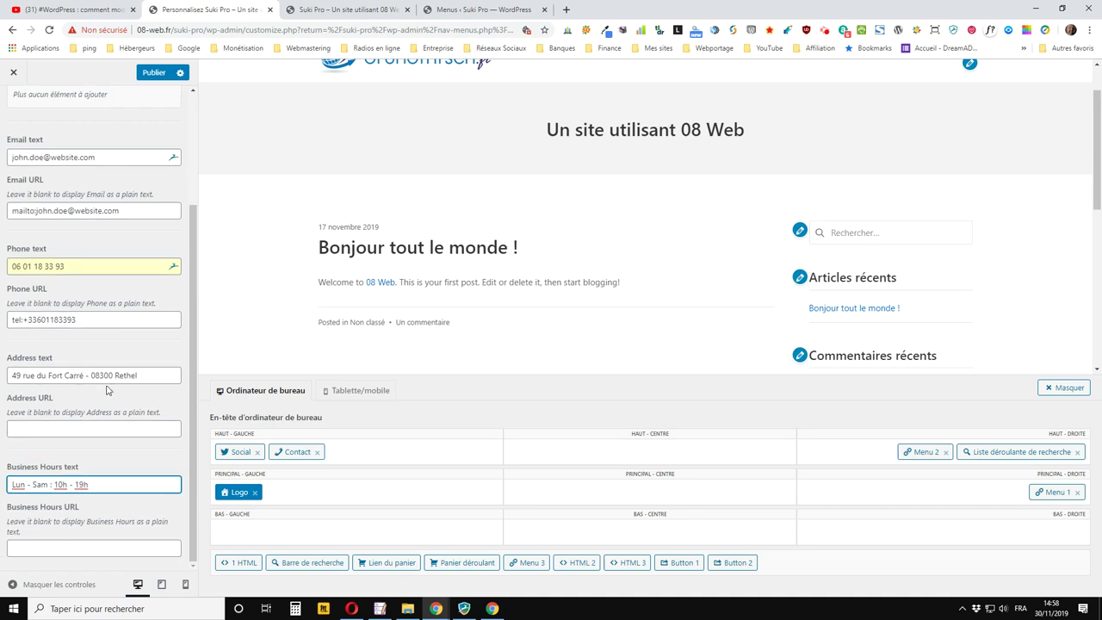
Publish the contact info changes, reload the live site to check them, then return to the customizer
left_click(153, 72)
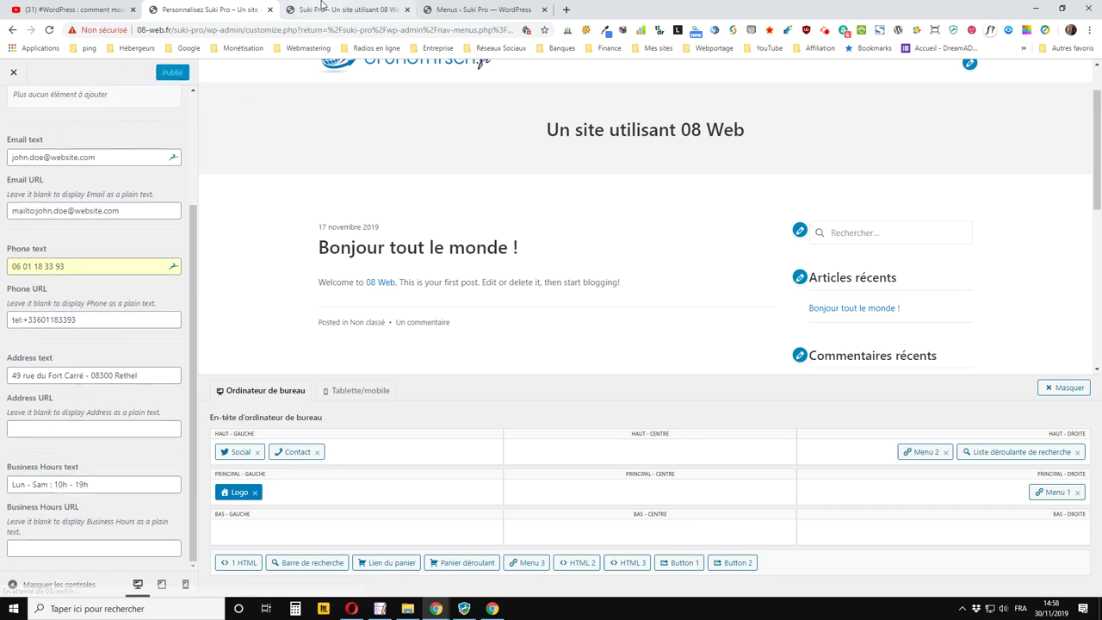
left_click(331, 12)
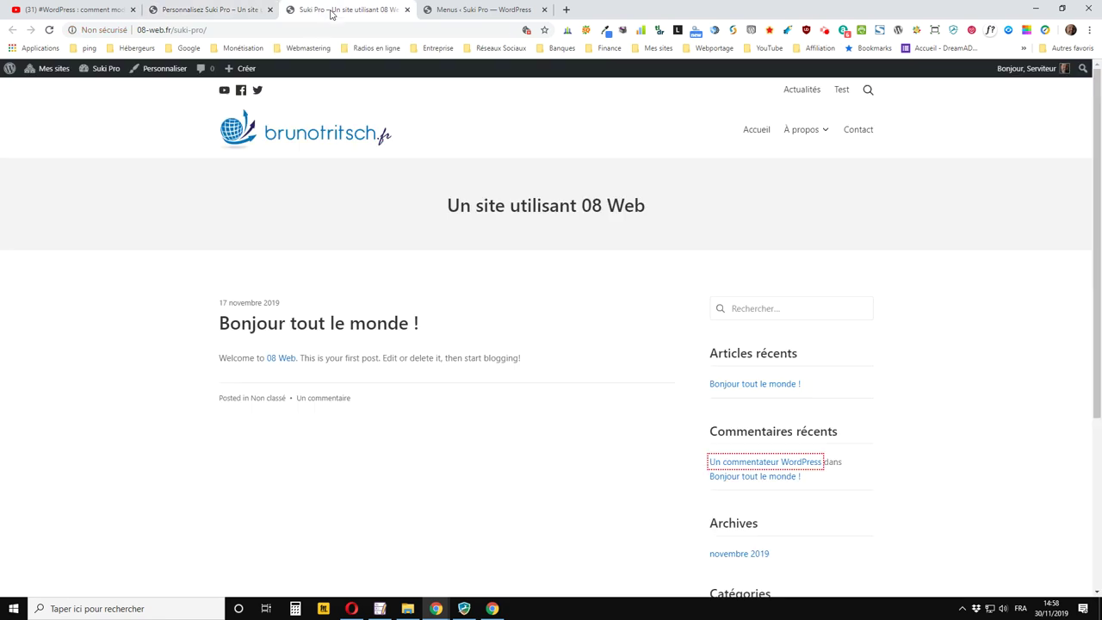
left_click(51, 30)
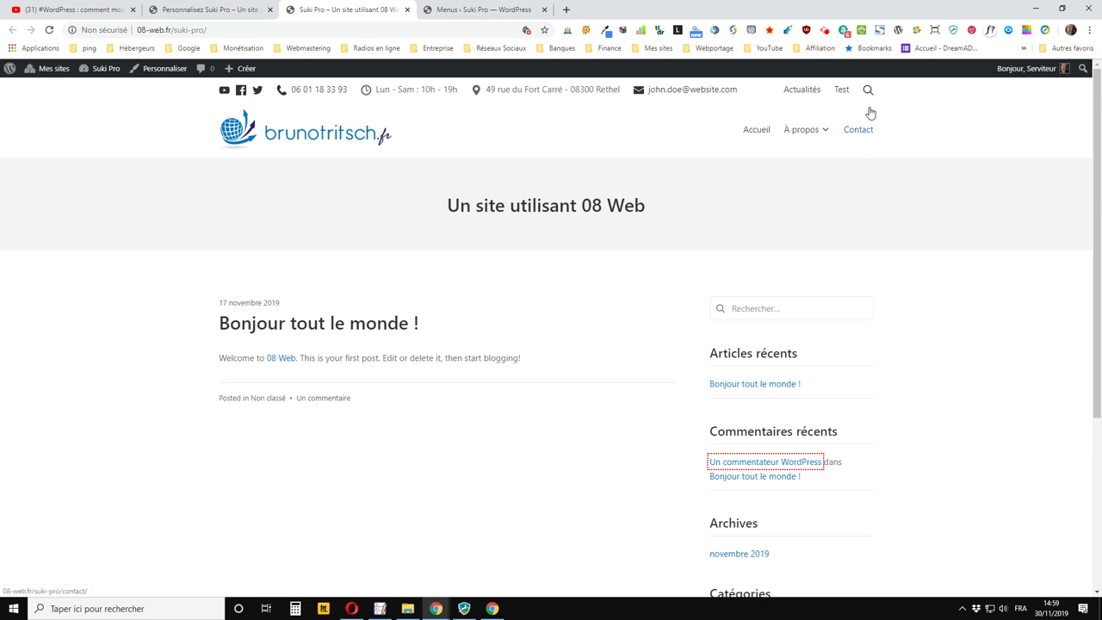
left_click(250, 9)
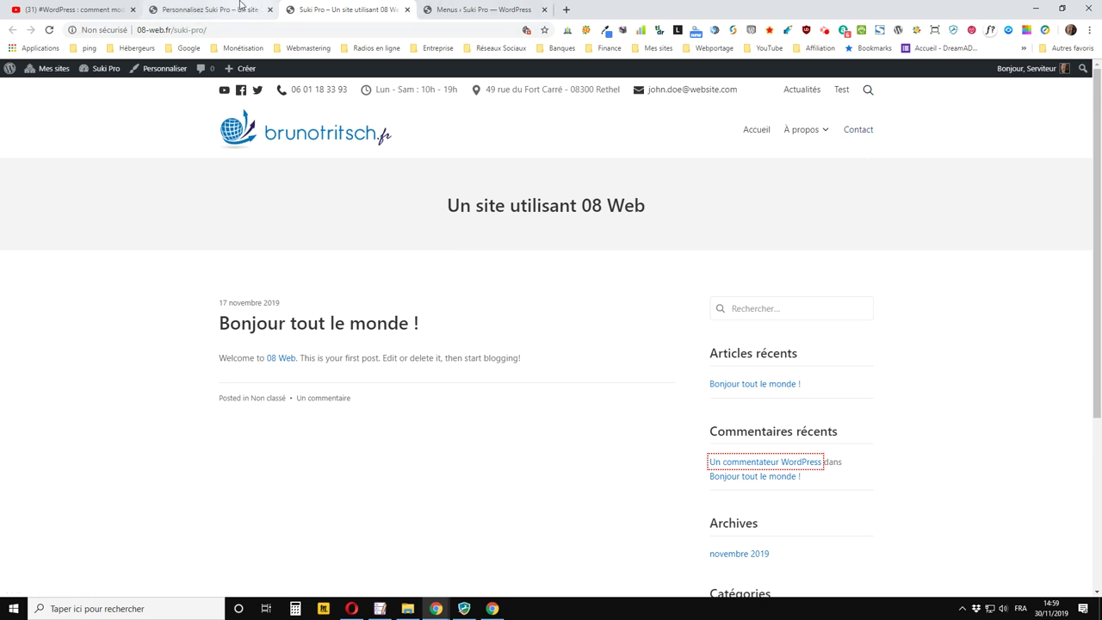
Move the search dropdown to PRINCIPAL - DROITE after Menu 1, publish, and reload the live site
scroll(745, 330, "down", 1)
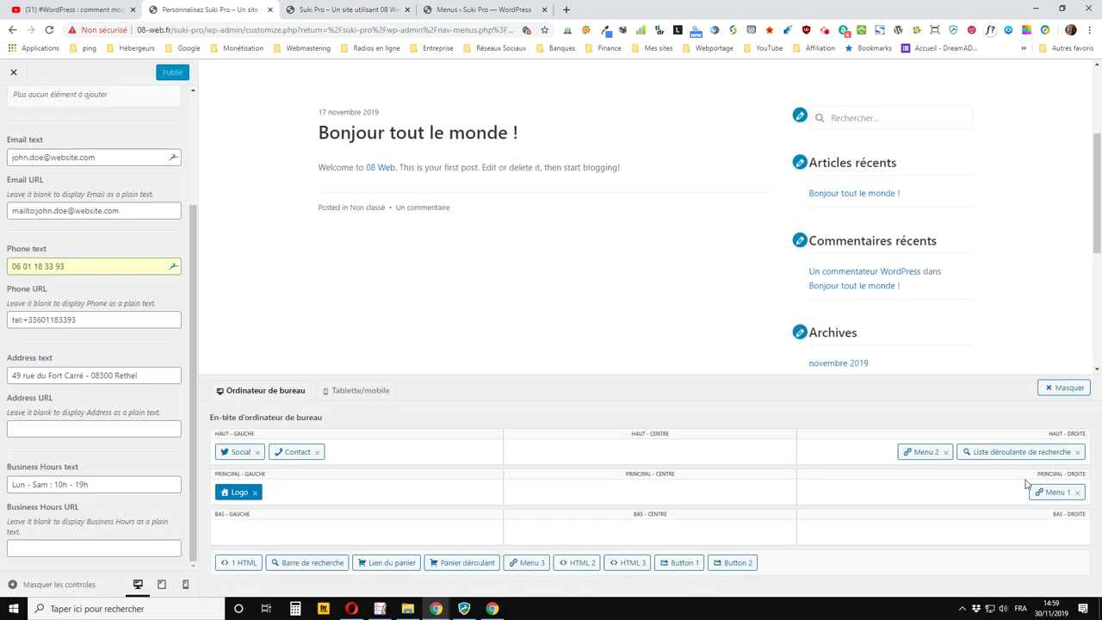
left_click_drag(1019, 452, 874, 491)
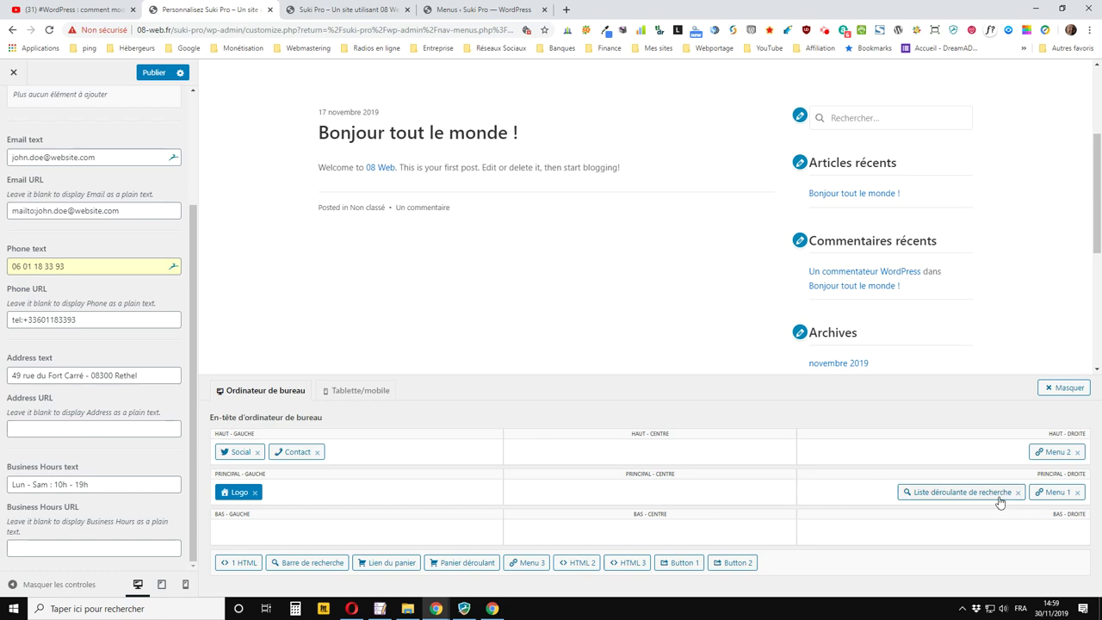
left_click_drag(1054, 492, 882, 492)
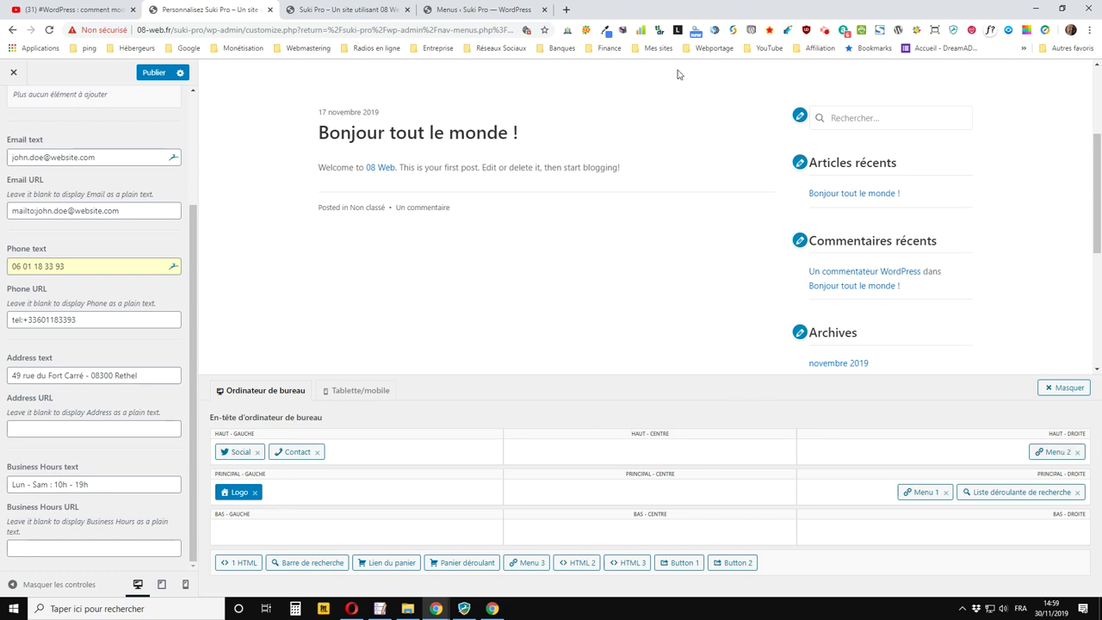
left_click(154, 75)
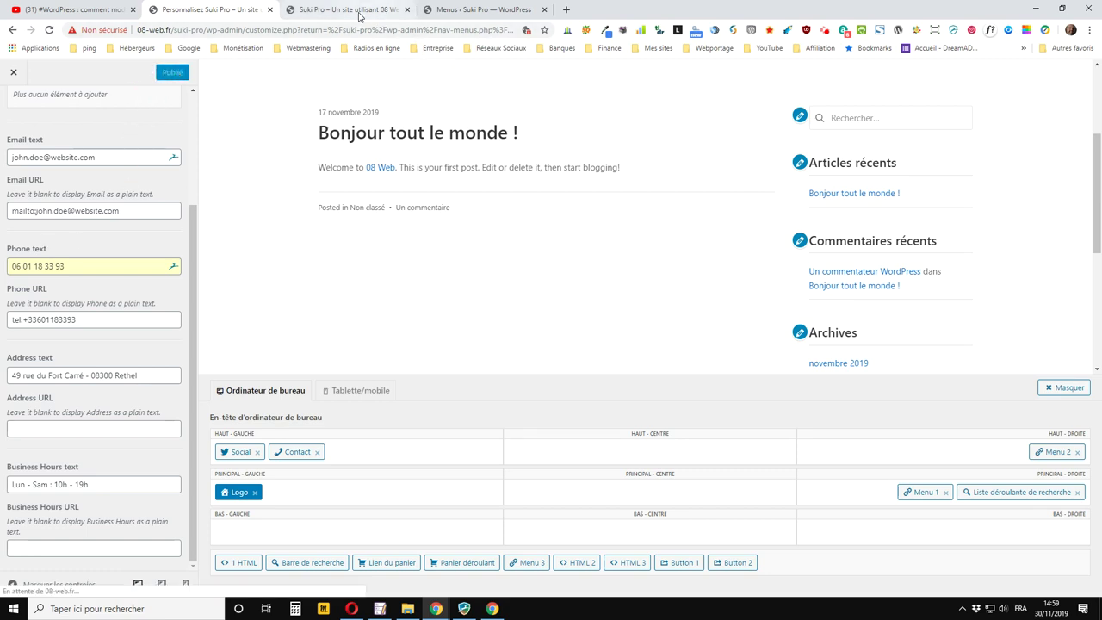
left_click(359, 12)
left_click(53, 33)
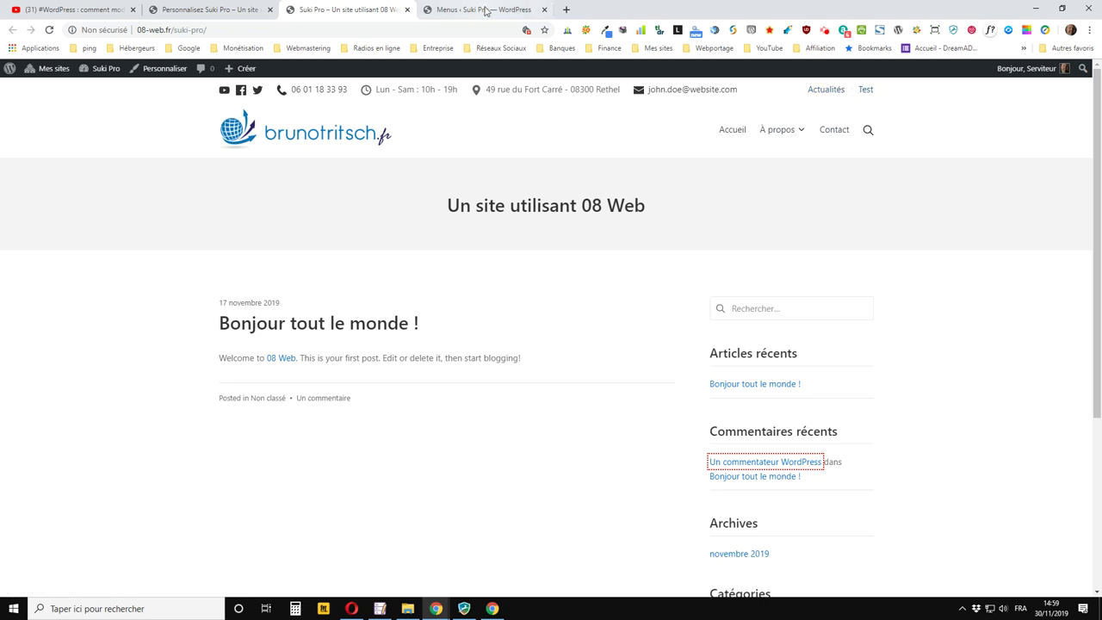
Remove Menu 2 from the top bar and move Contact into the HAUT - DROITE zone
left_click(460, 9)
left_click(242, 12)
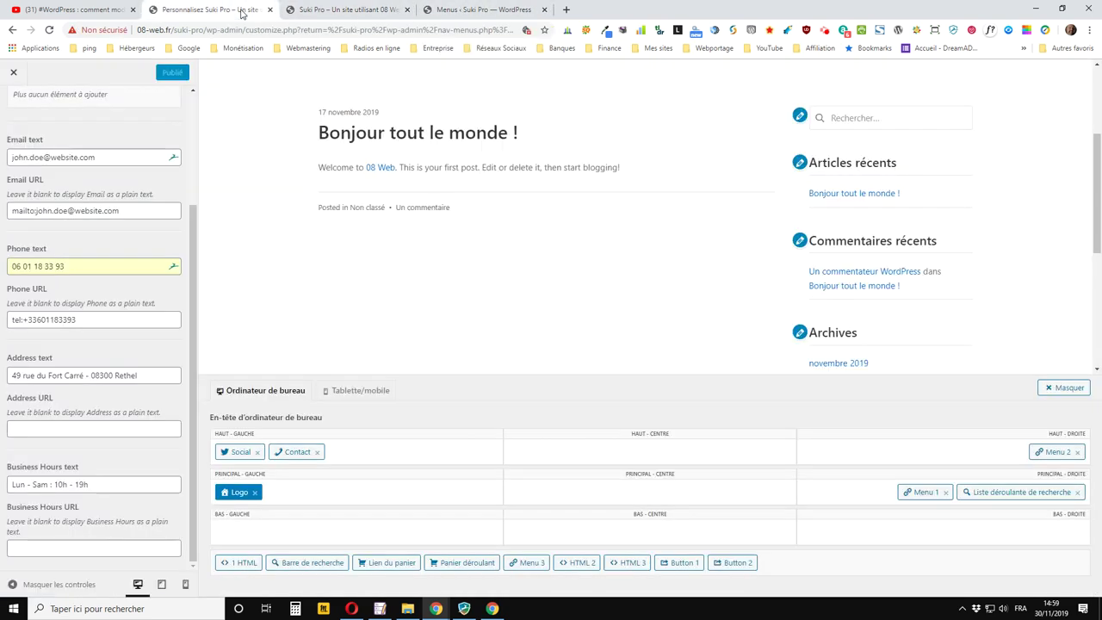
left_click(1079, 454)
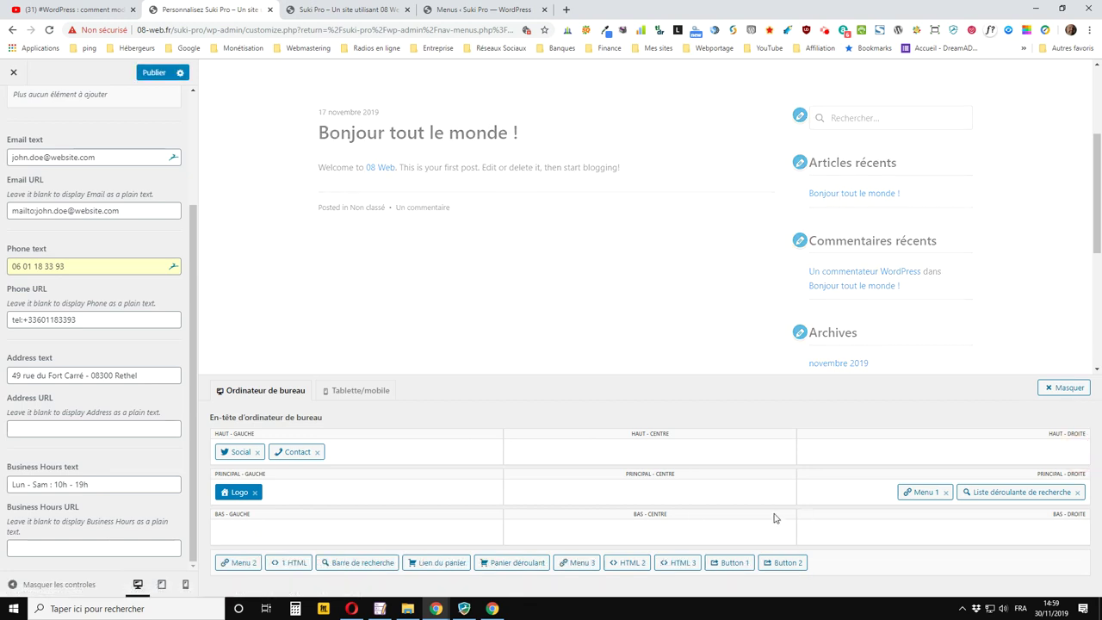
left_click_drag(299, 452, 1068, 454)
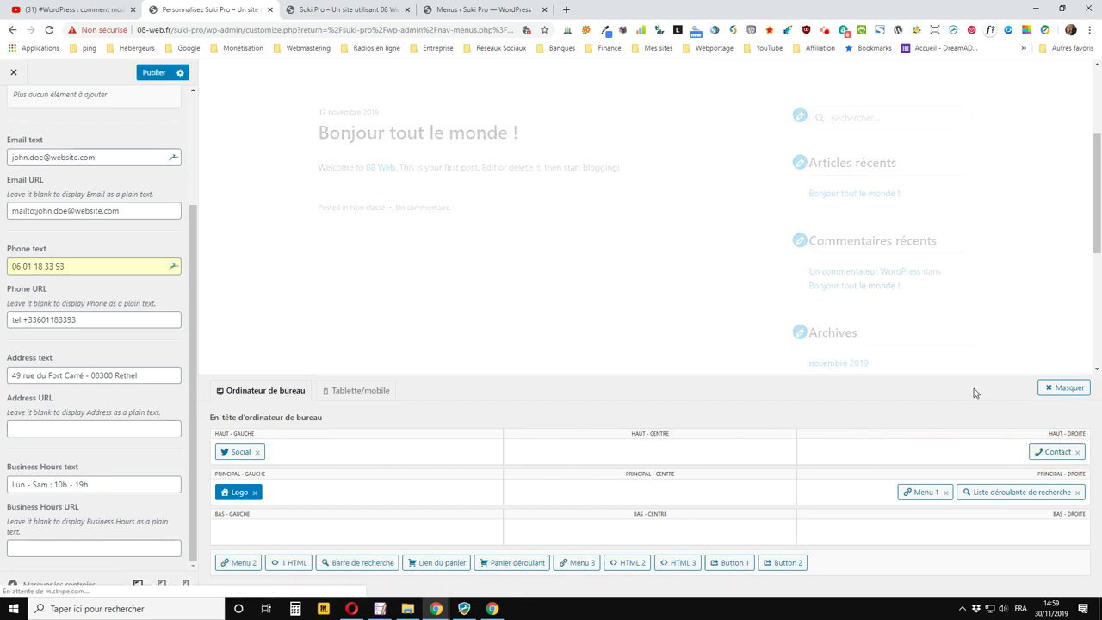
Publish the header and reload the live site to check the new top bar
left_click(151, 73)
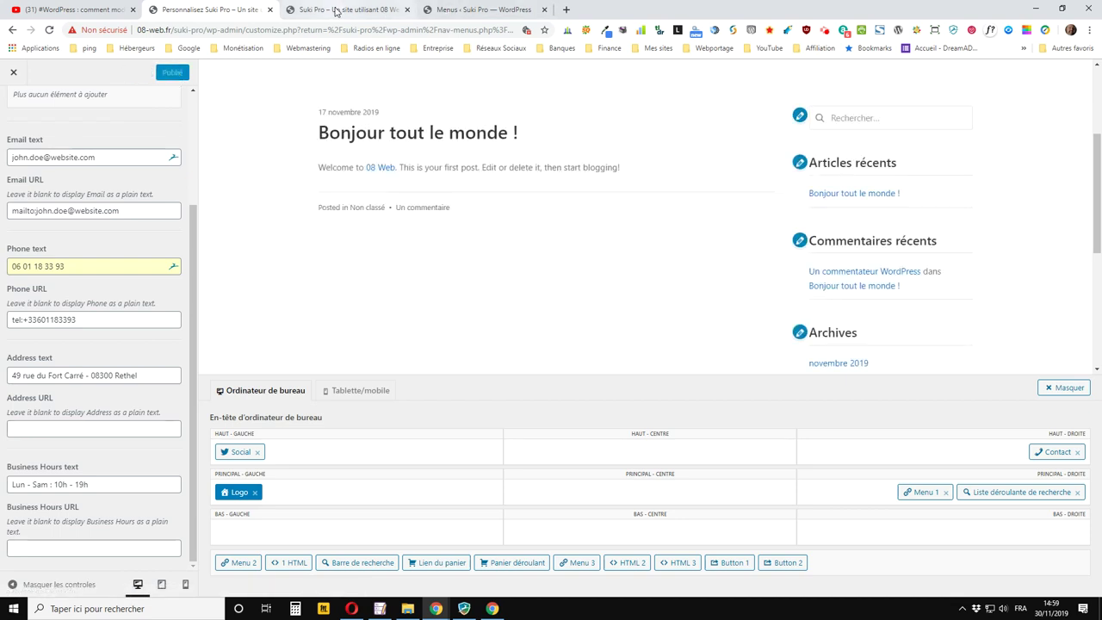
left_click(344, 9)
left_click(49, 30)
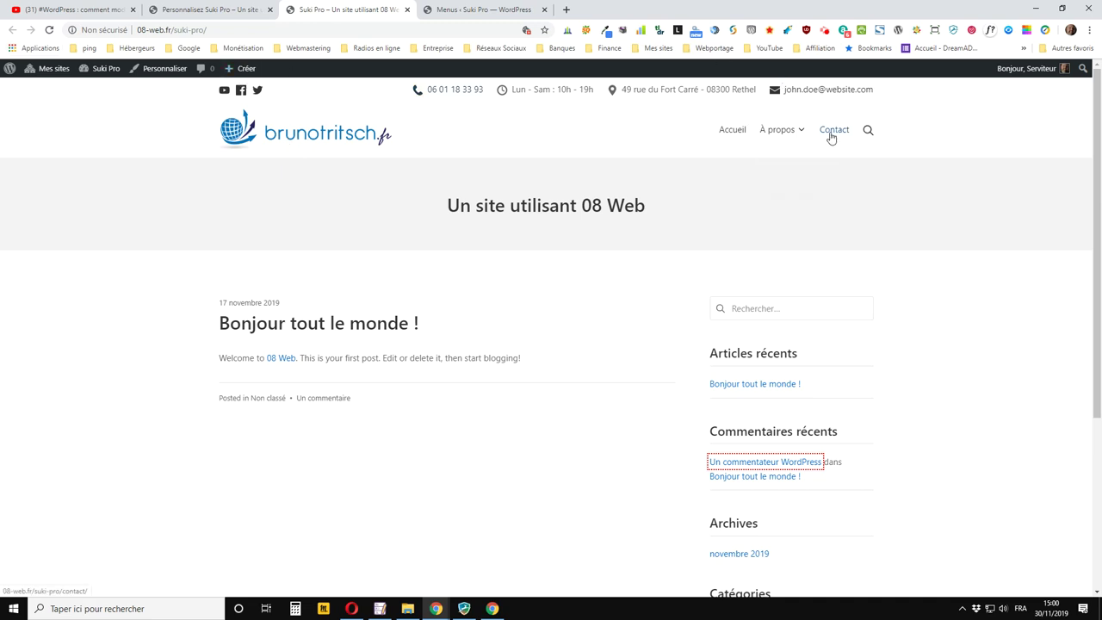
scroll(827, 136, "down", 1)
scroll(824, 135, "up", 1)
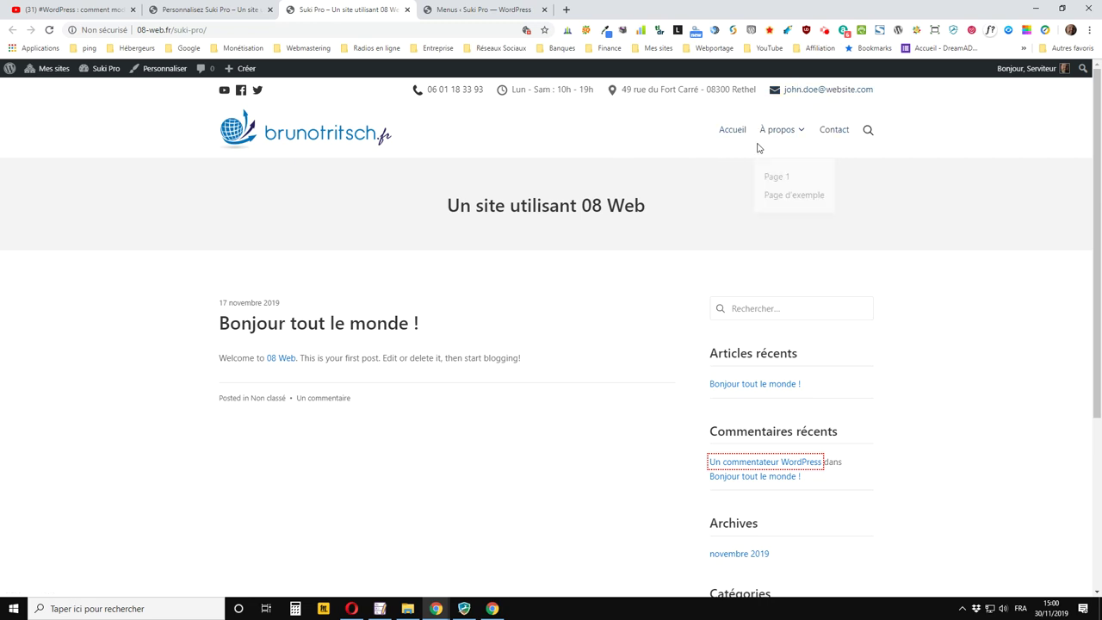
Reopen the Barre supérieure settings in the header customizer and scroll down to its Typographie options
left_click(221, 12)
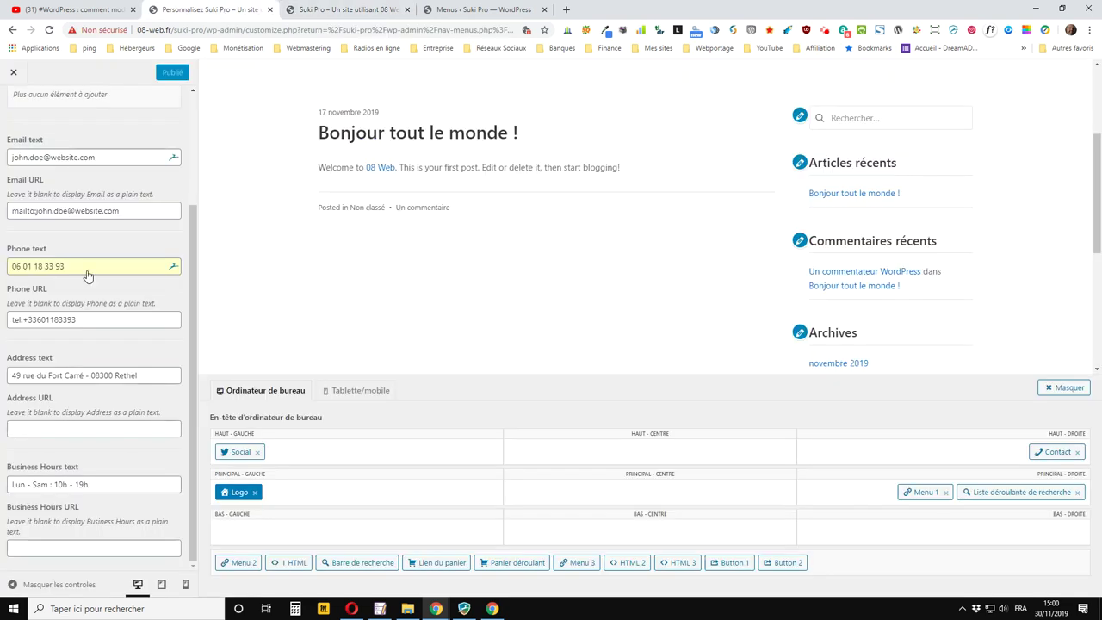
scroll(63, 203, "up", 5)
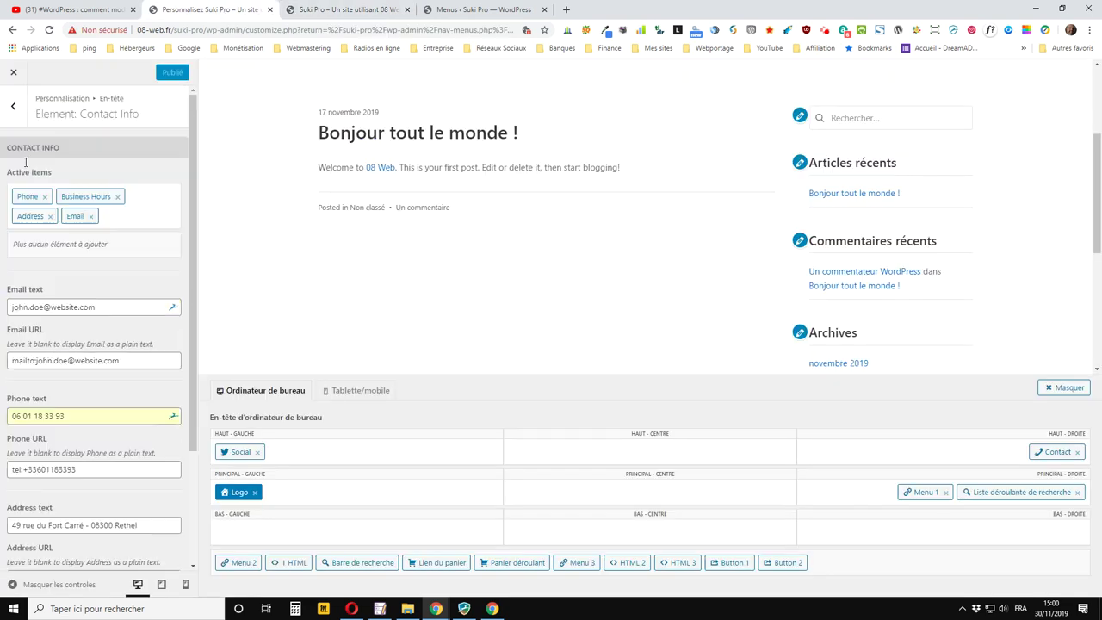
left_click(13, 104)
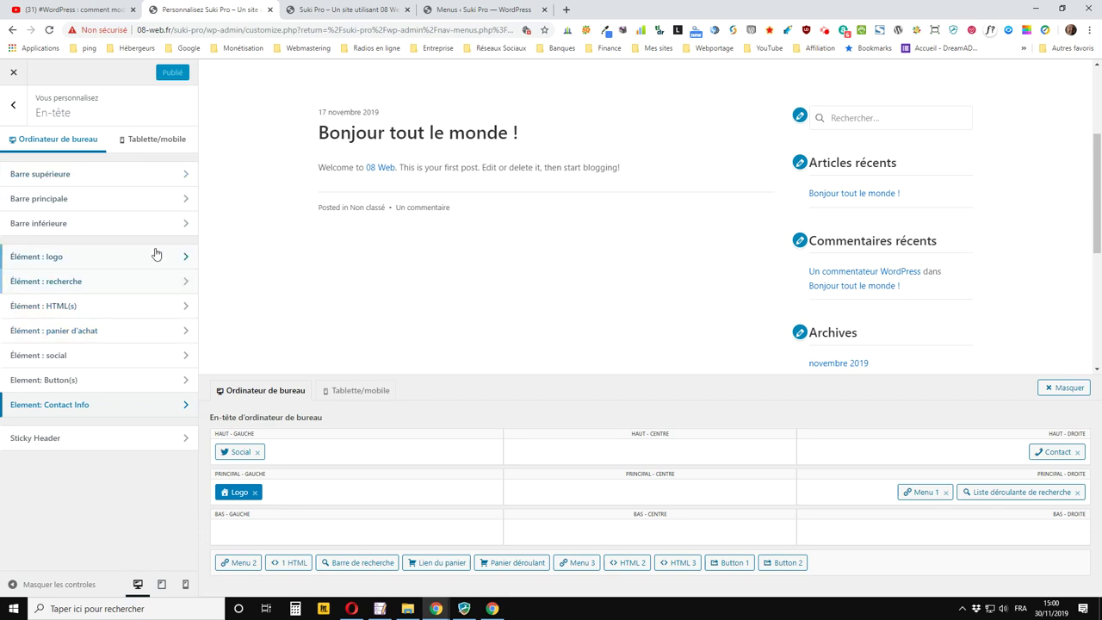
left_click(144, 170)
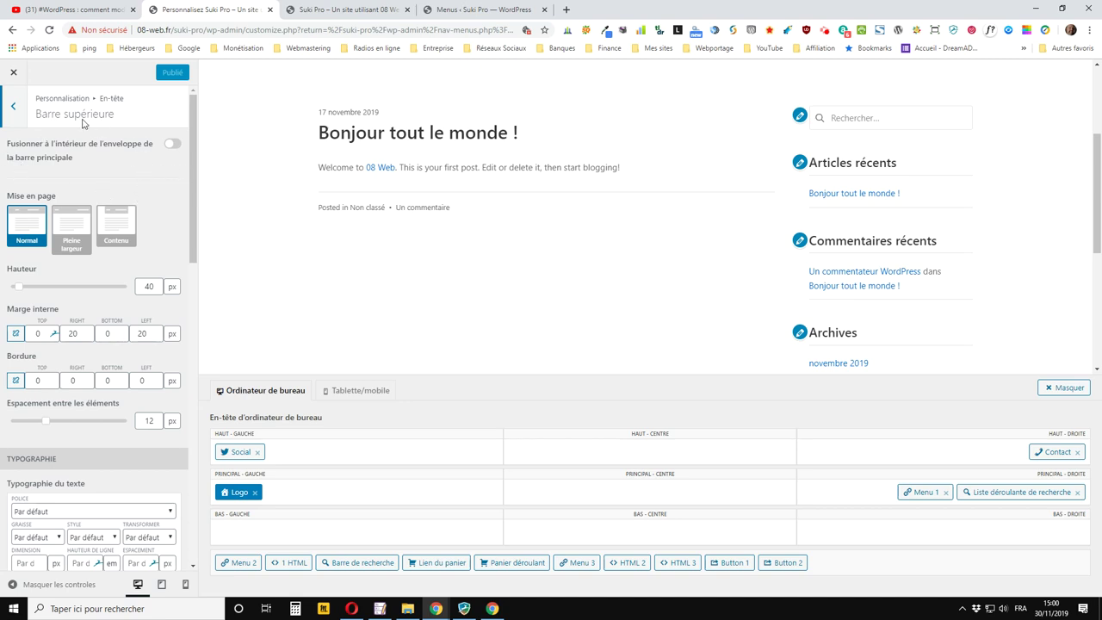
left_click(13, 105)
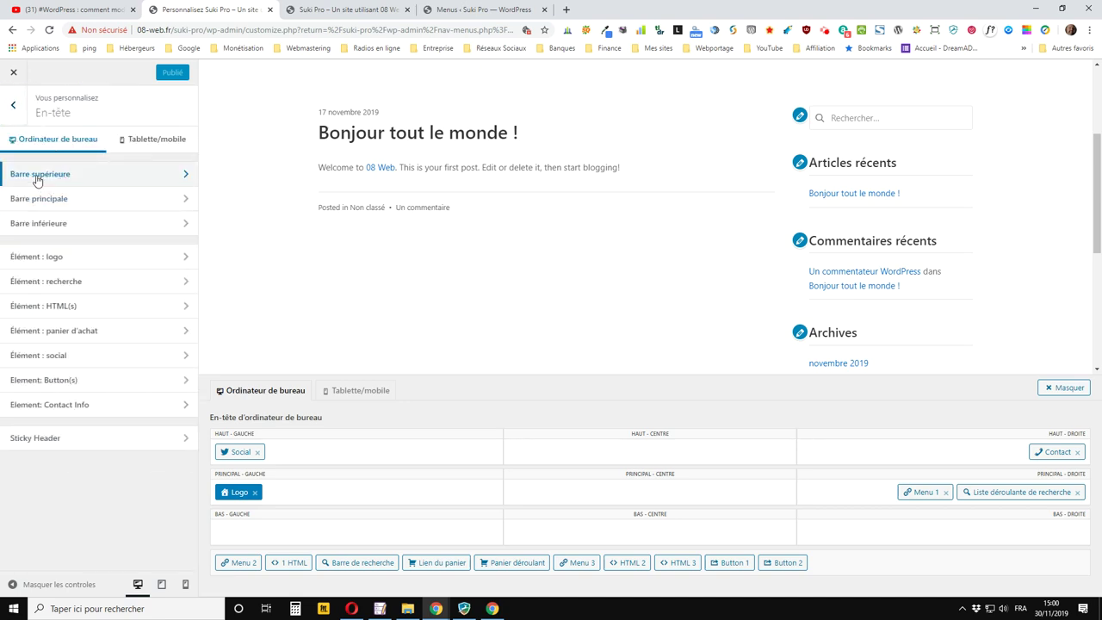
left_click(30, 176)
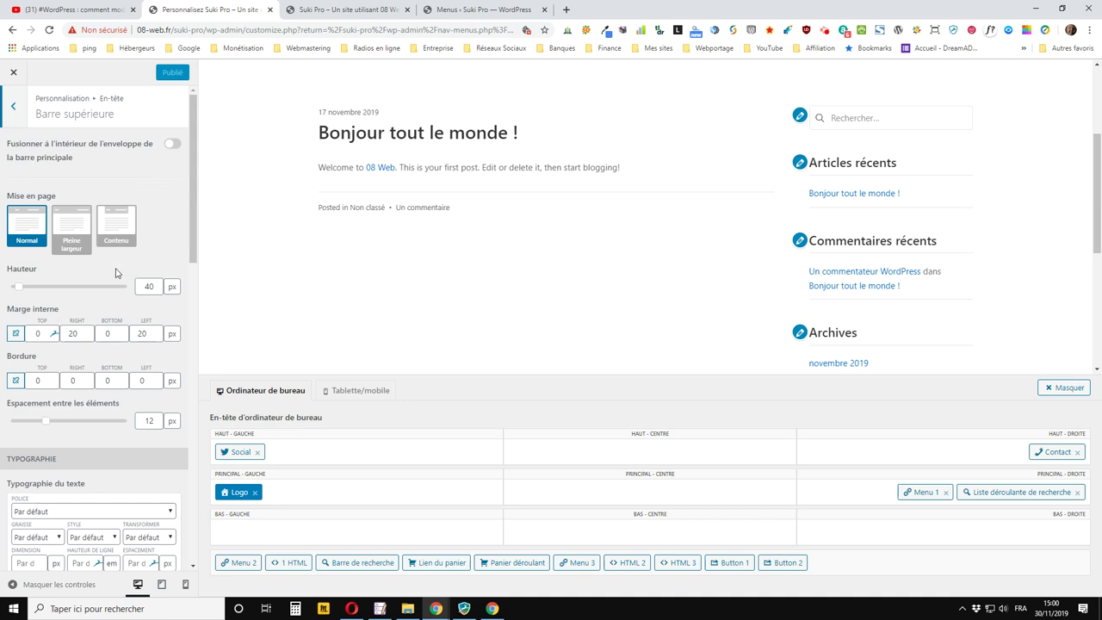
scroll(116, 273, "down", 1)
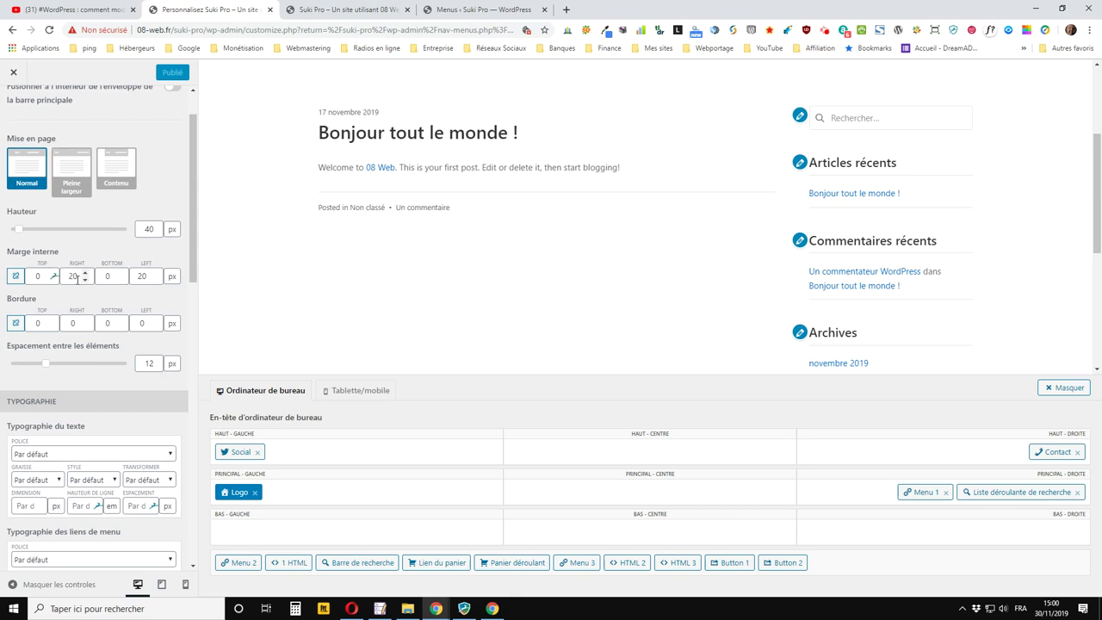
scroll(89, 311, "down", 2)
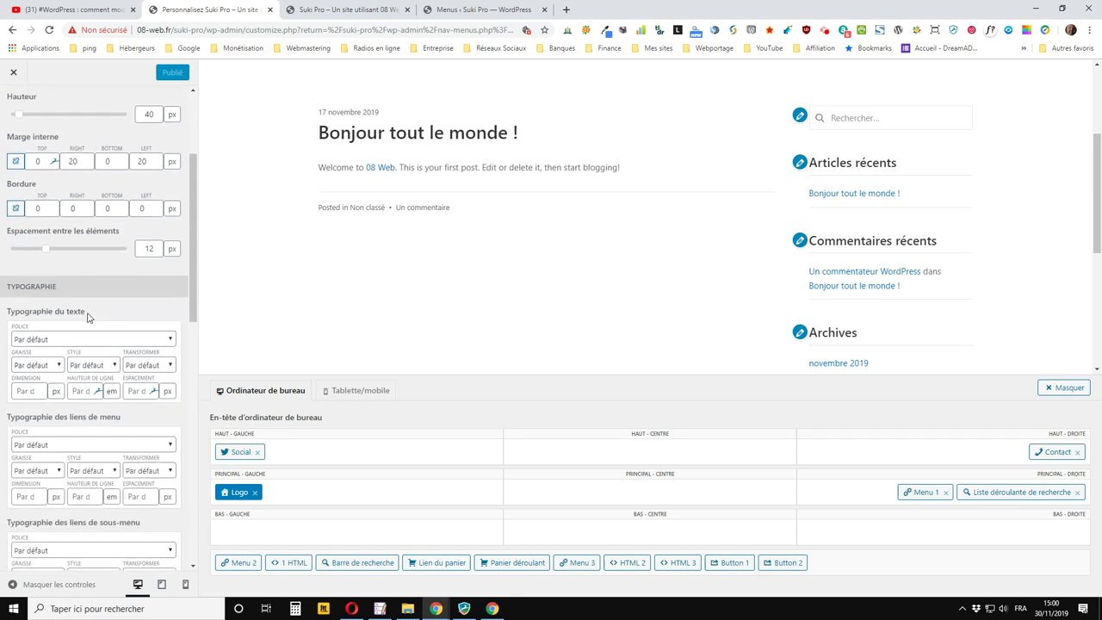
scroll(87, 318, "up", 3)
scroll(87, 318, "down", 4)
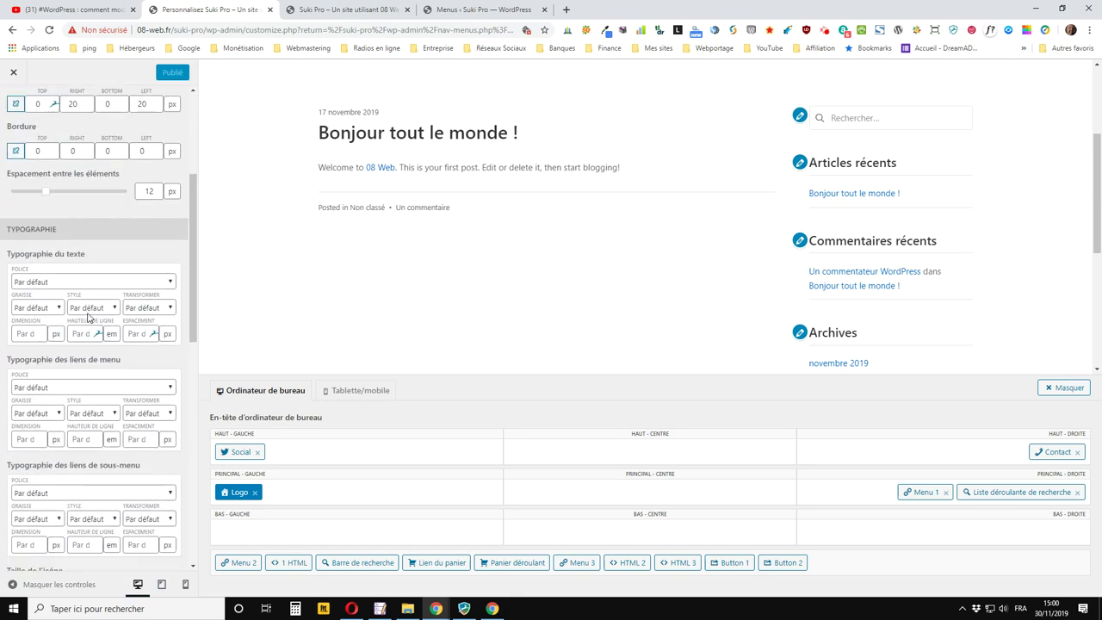
scroll(87, 318, "down", 2)
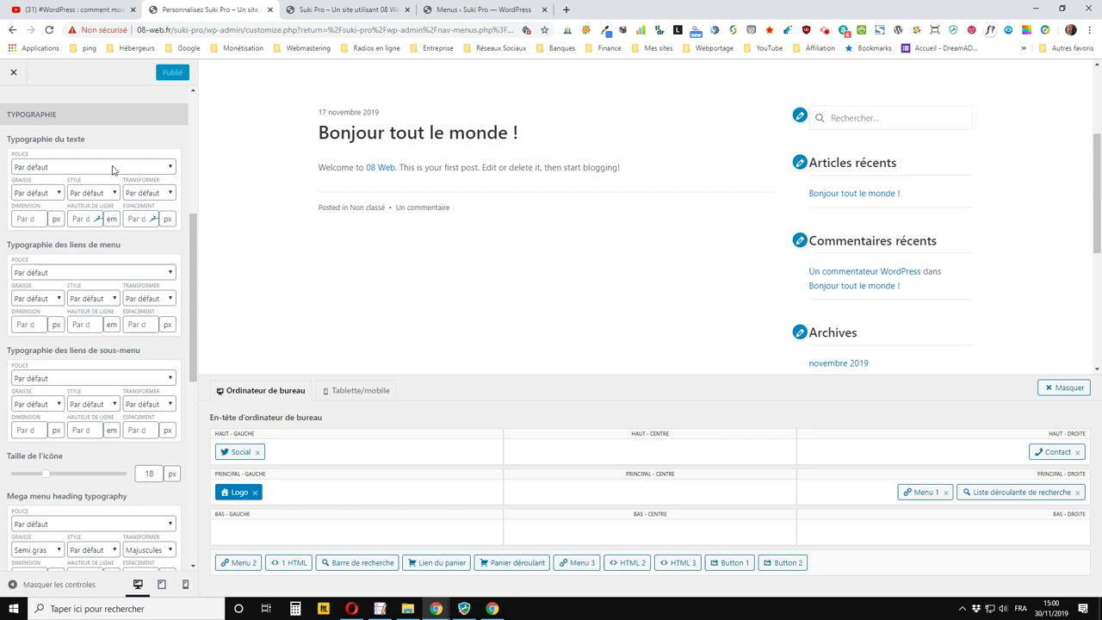
Set the top bar text style to Italique, keeping the default font, weight and transform
left_click(113, 171)
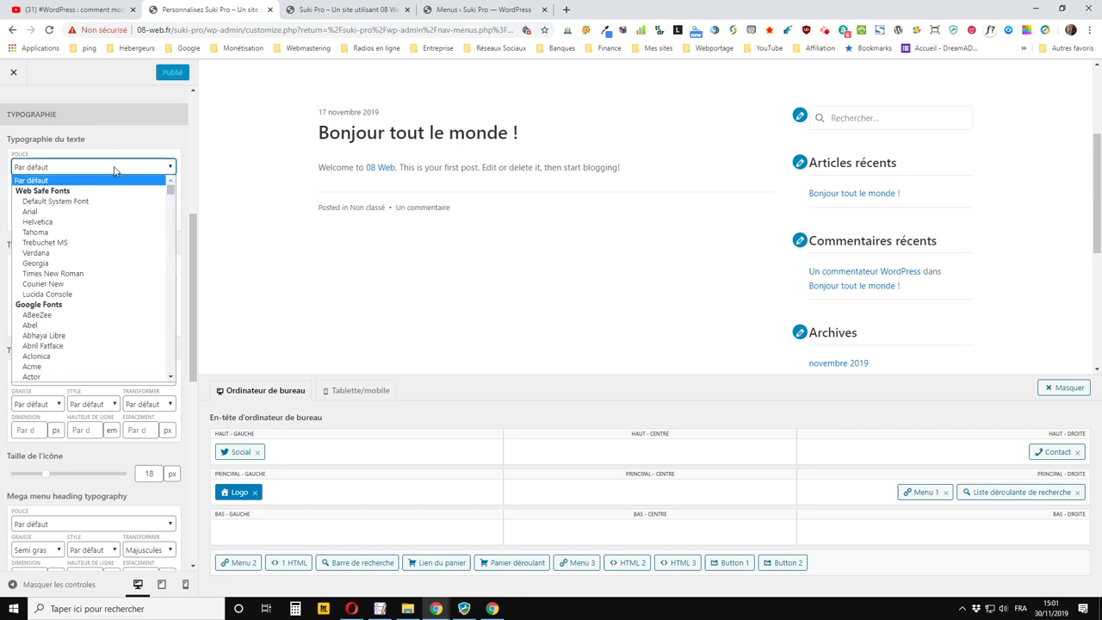
left_click(114, 169)
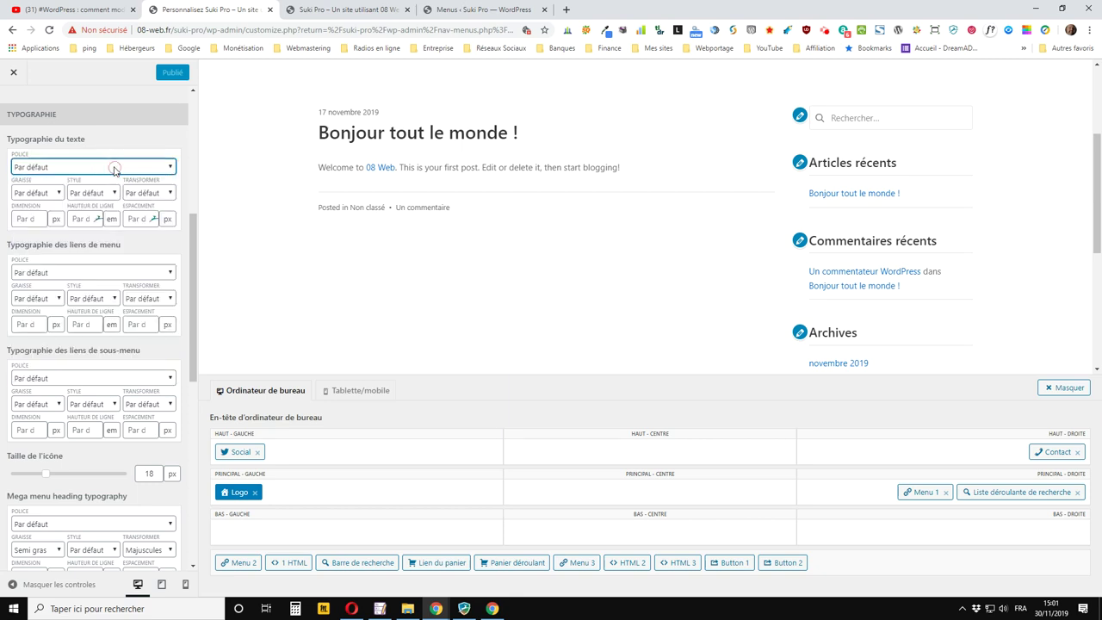
left_click(37, 194)
left_click(37, 194)
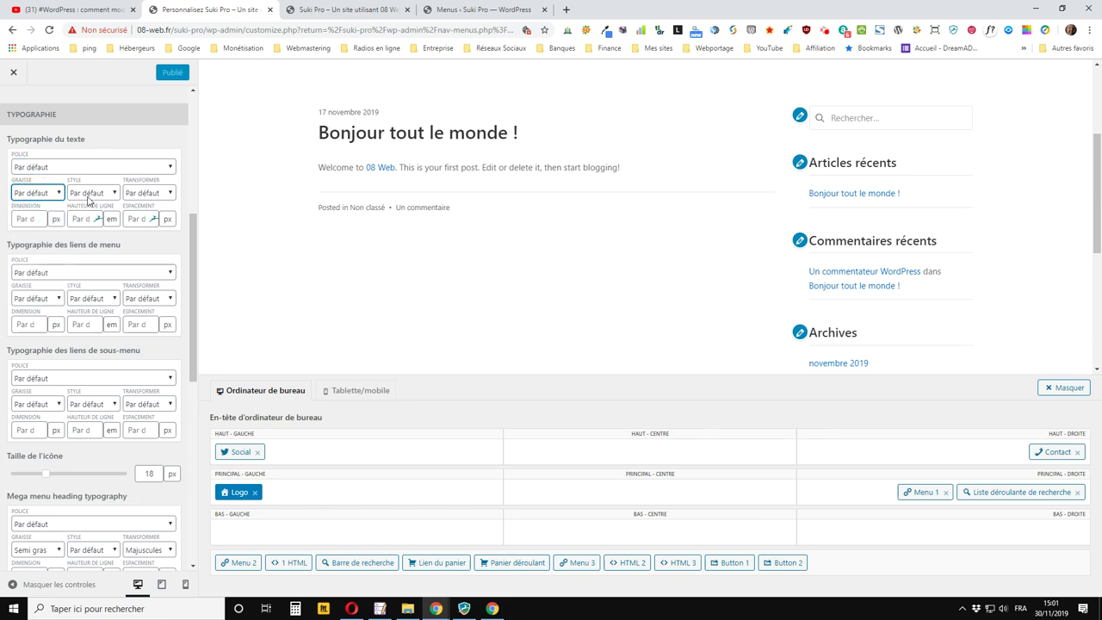
left_click(93, 195)
left_click(93, 194)
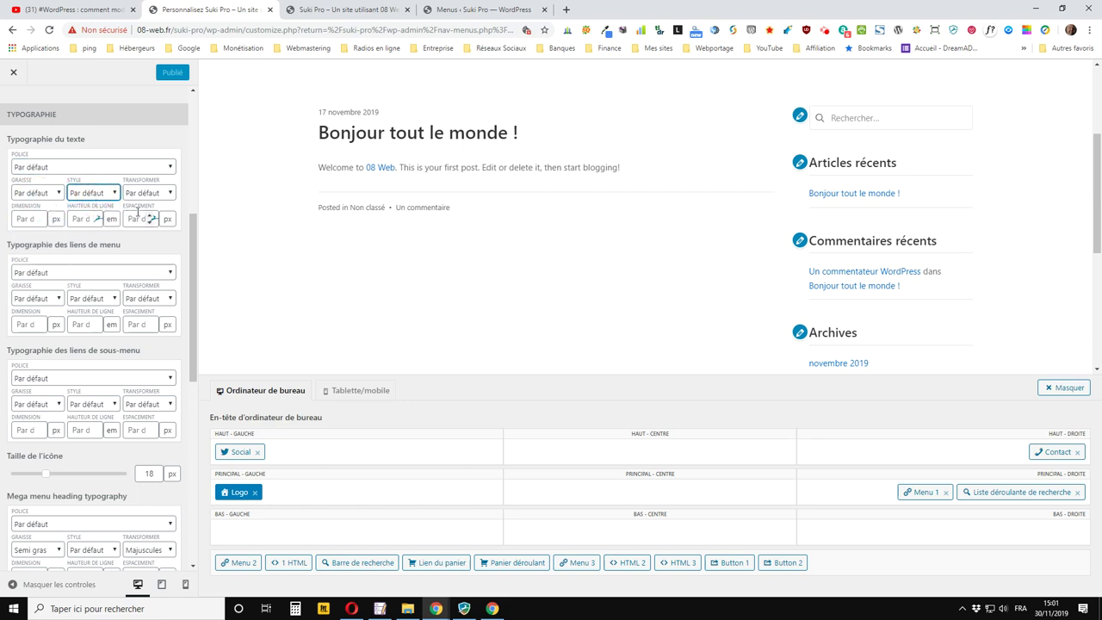
left_click(140, 195)
left_click(141, 195)
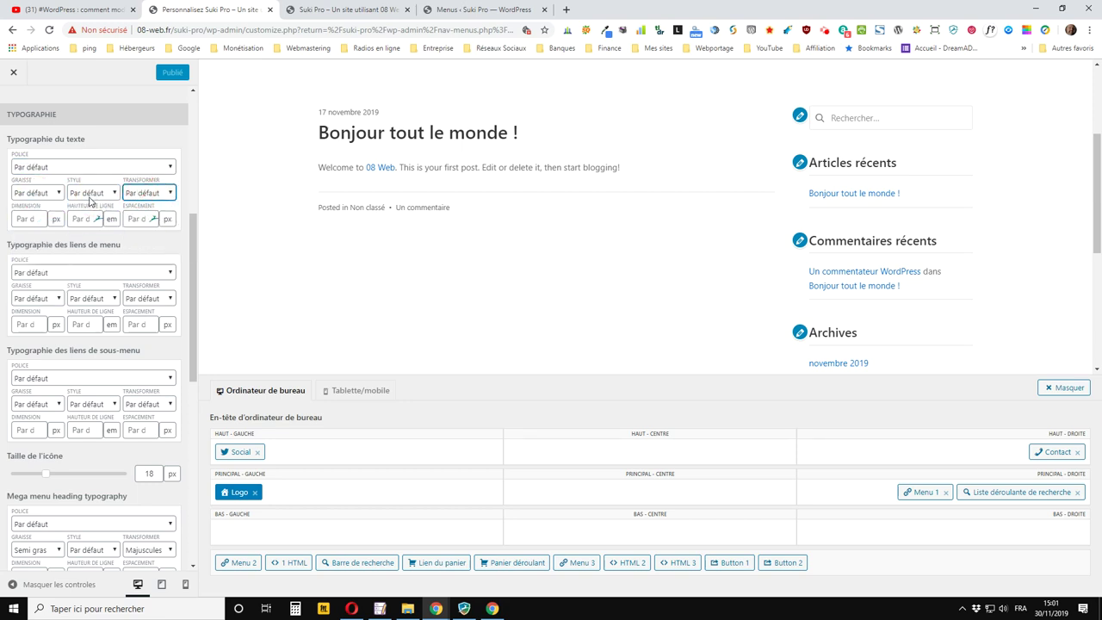
left_click(90, 194)
left_click(82, 228)
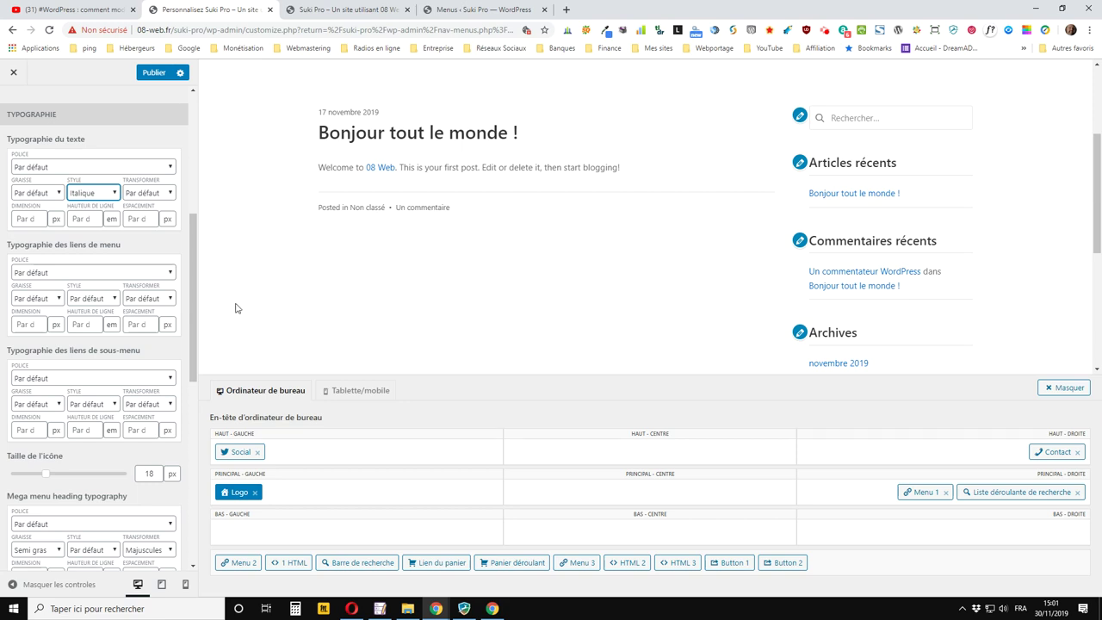
Publish the italic text style and reload the live site to check it
left_click(155, 72)
left_click(364, 10)
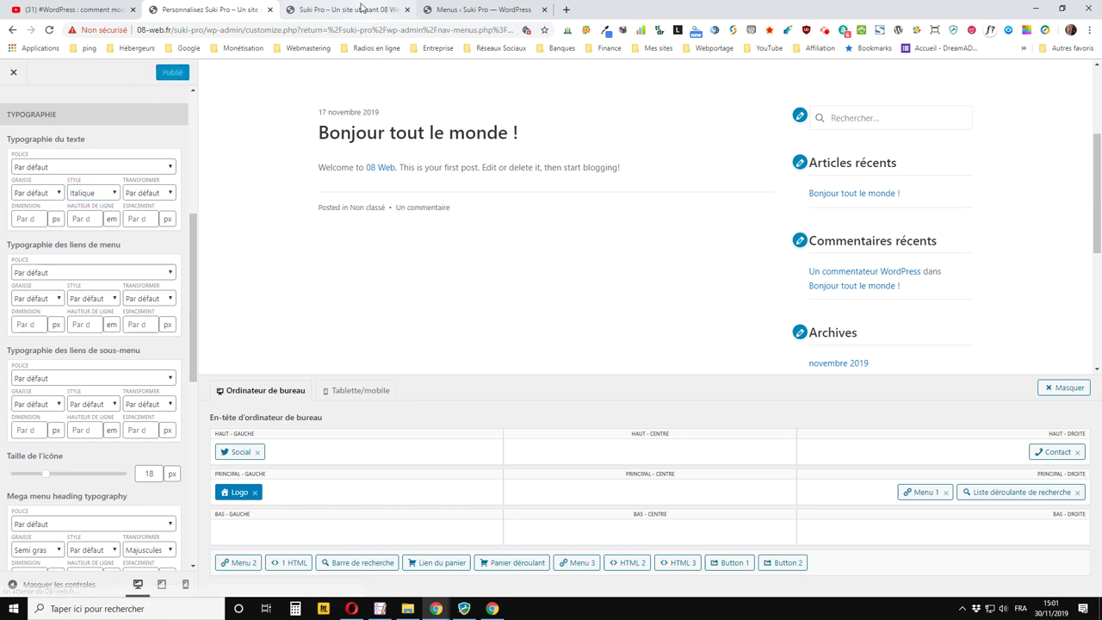
left_click(49, 29)
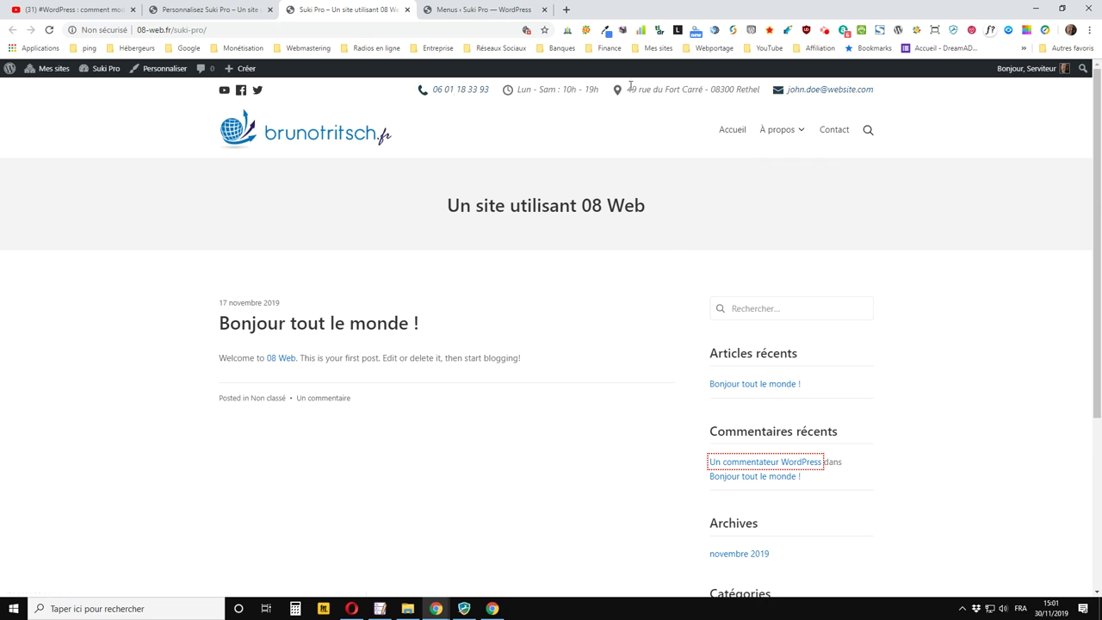
Enlarge the header icon size (Taille de l'icône) to 36 px
left_click(239, 9)
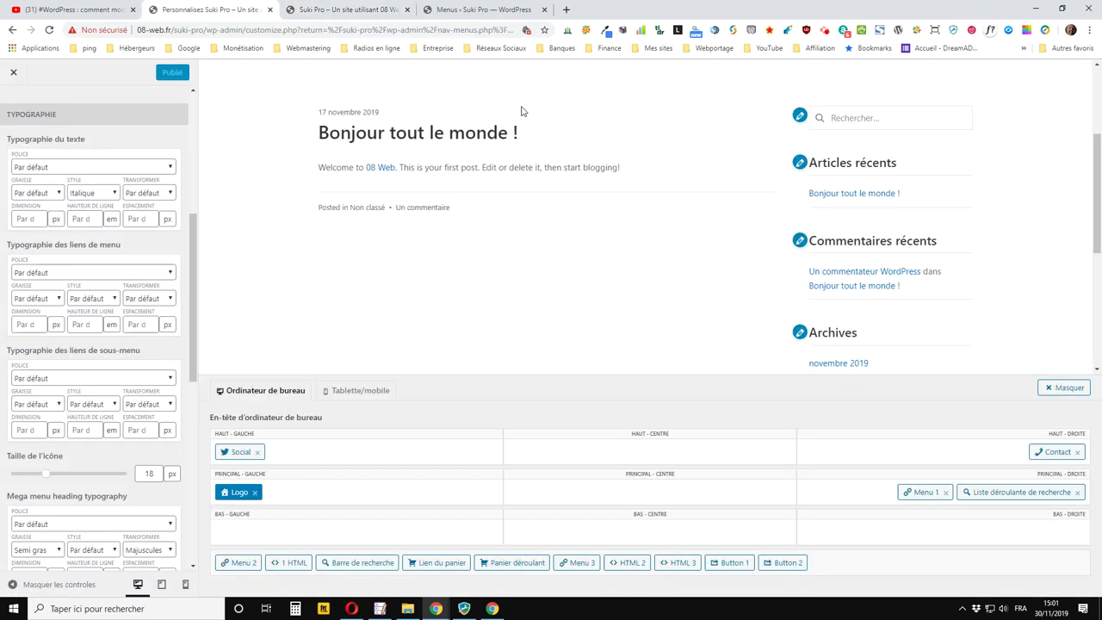
scroll(156, 286, "down", 3)
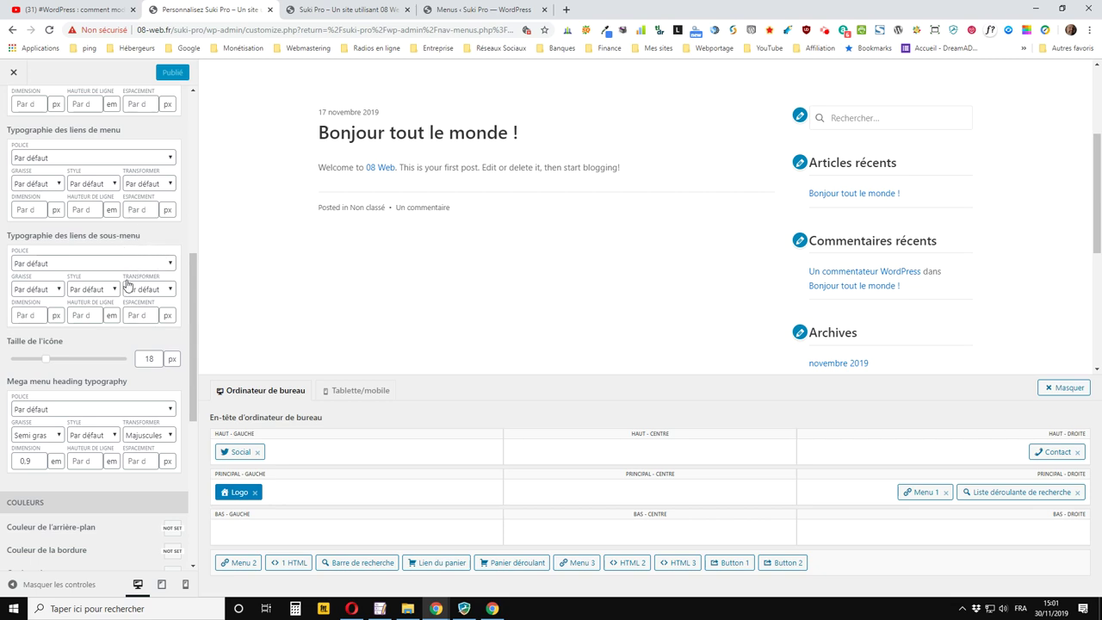
scroll(51, 276, "down", 3)
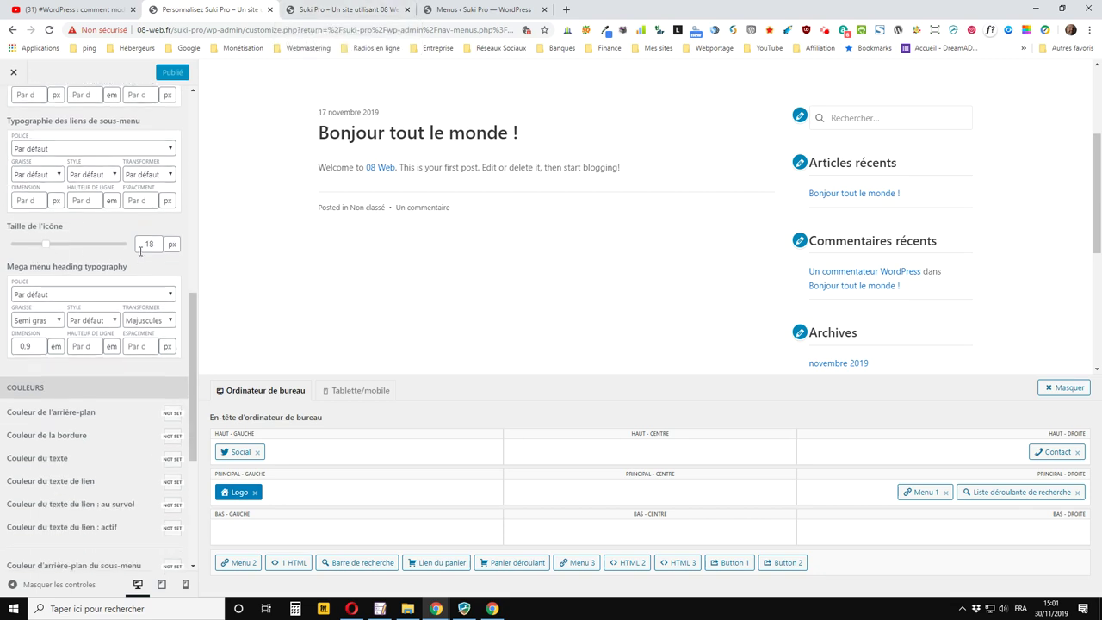
left_click_drag(142, 243, 169, 249)
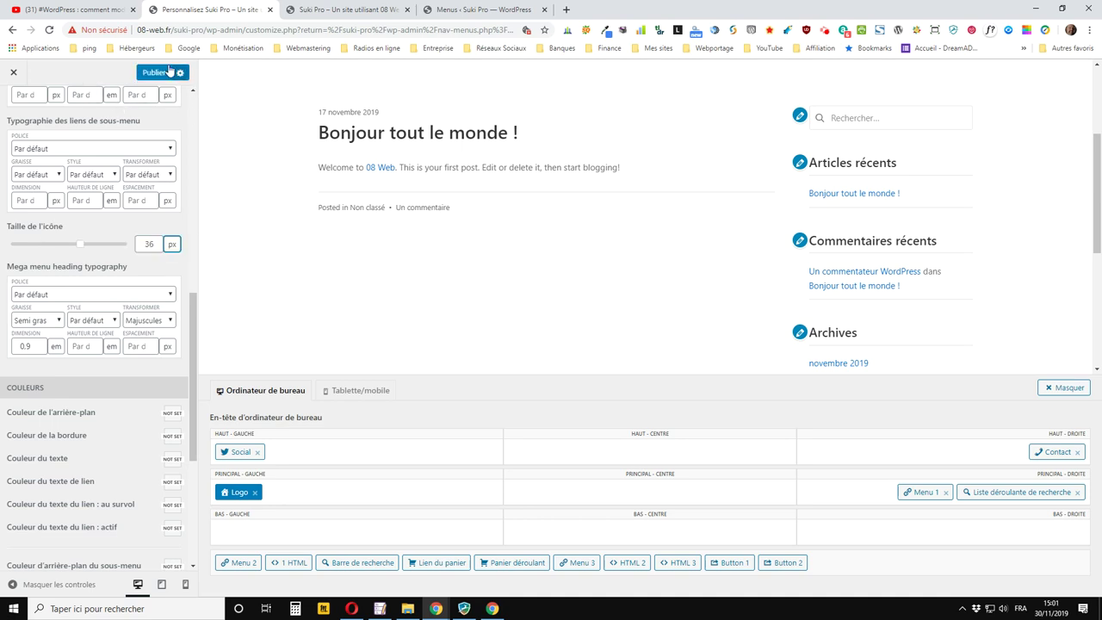
Preview the bigger icons on the live site, then set the icon size back to 18 px
left_click(316, 9)
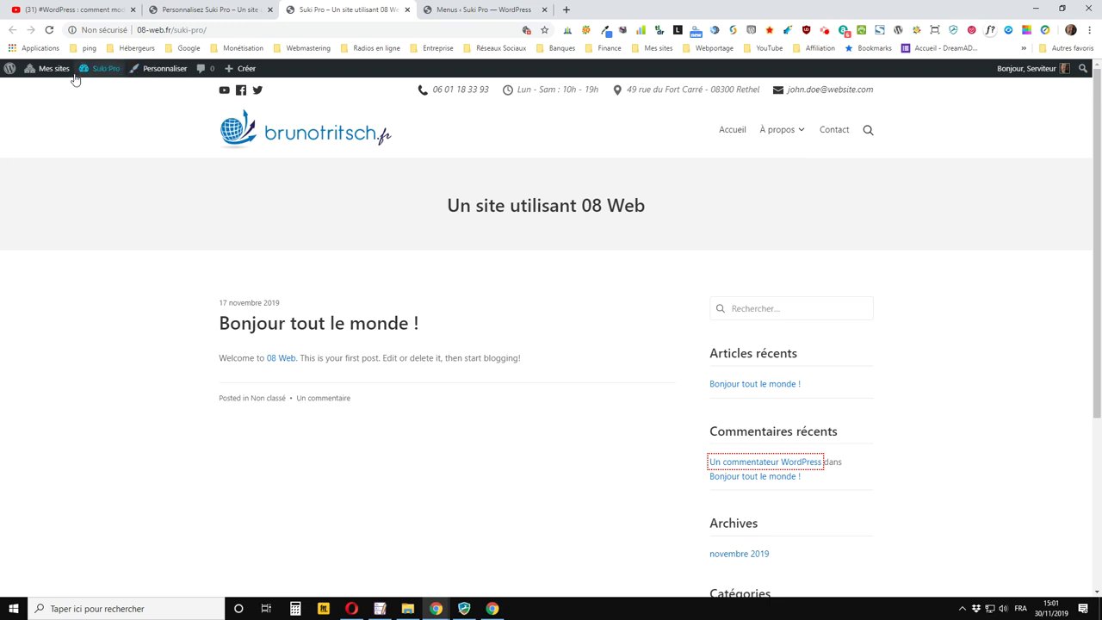
left_click(50, 30)
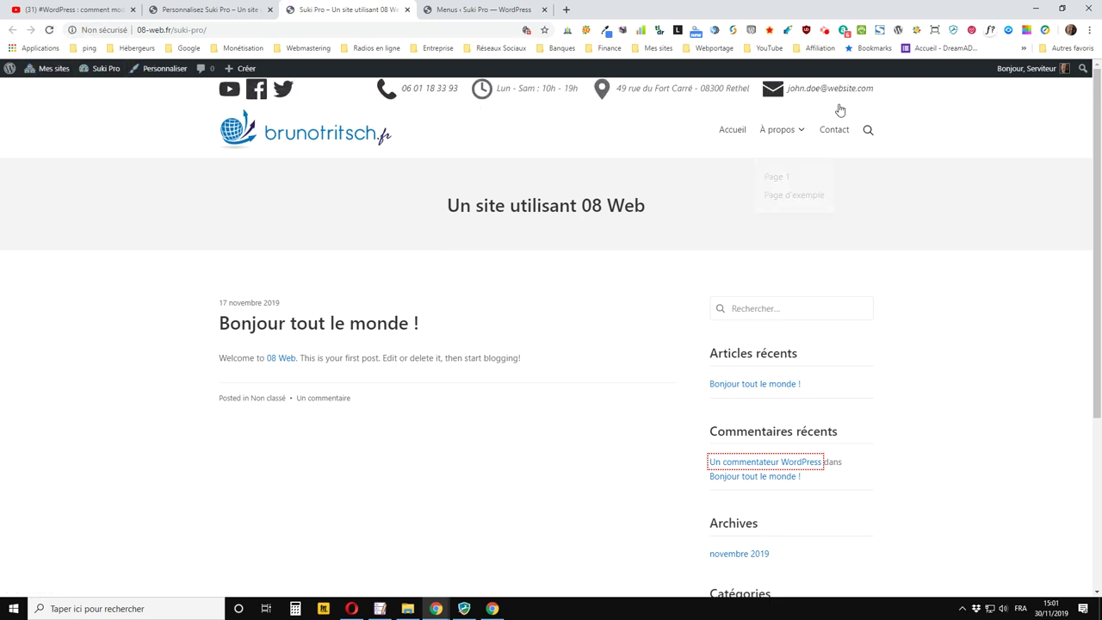
key("ctrl+shift+Tab")
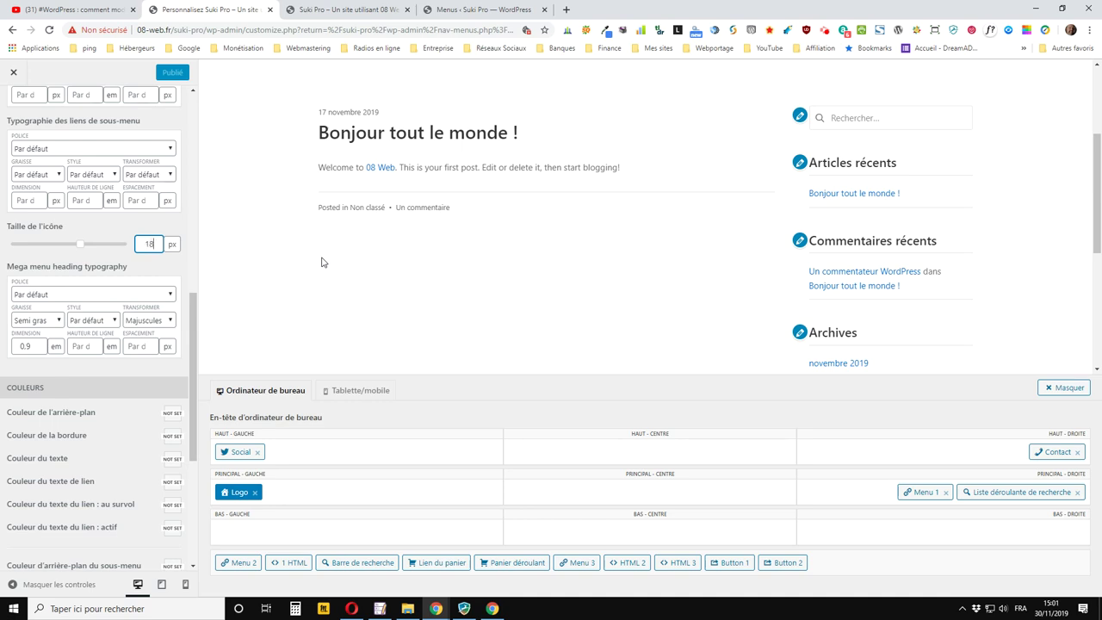
key("Tab")
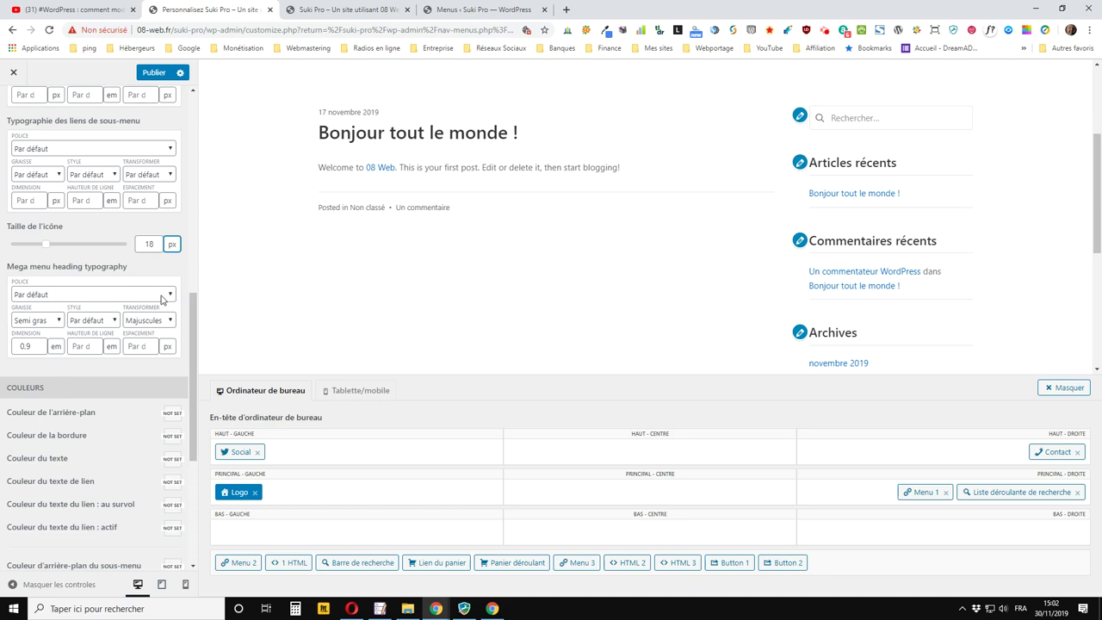
Set the top bar background colour to black (#000000), publish, and reload the live site
scroll(79, 336, "down", 1)
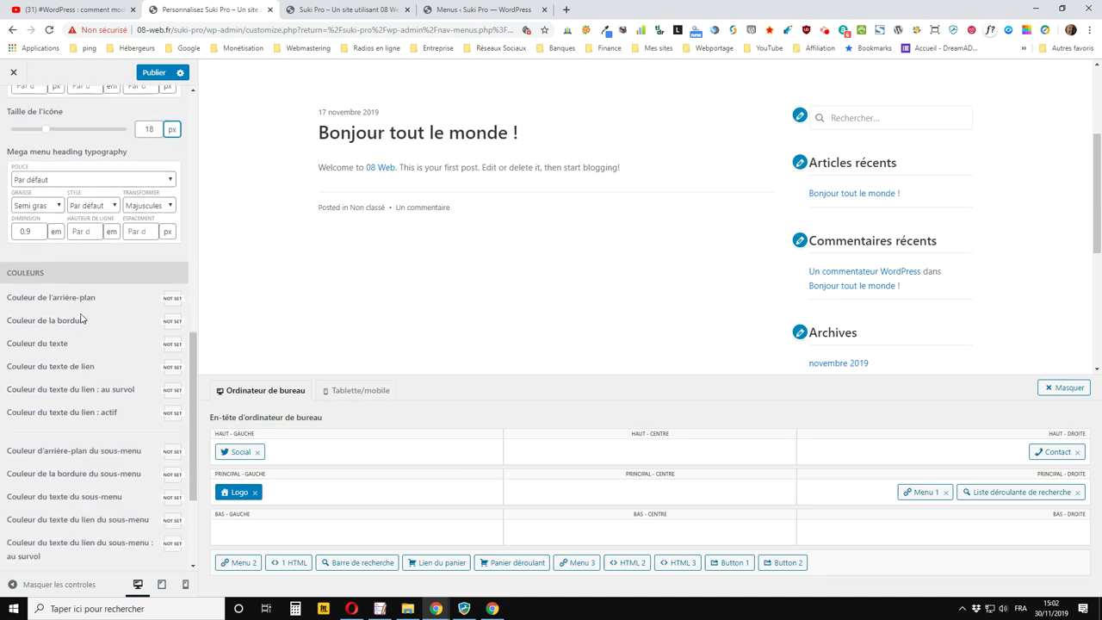
left_click(172, 298)
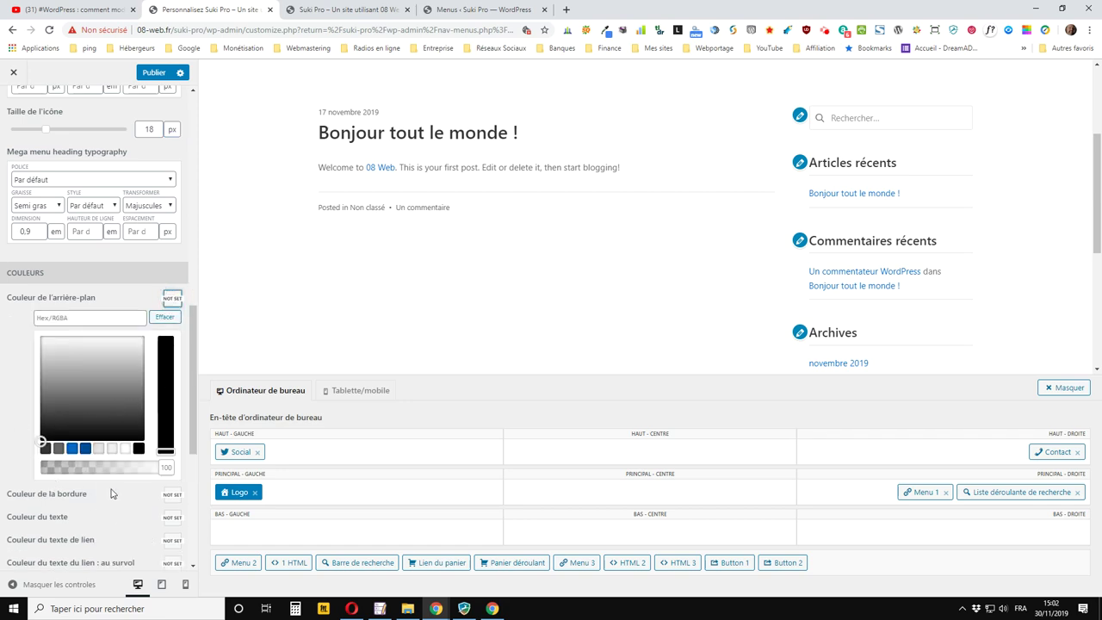
left_click(138, 447)
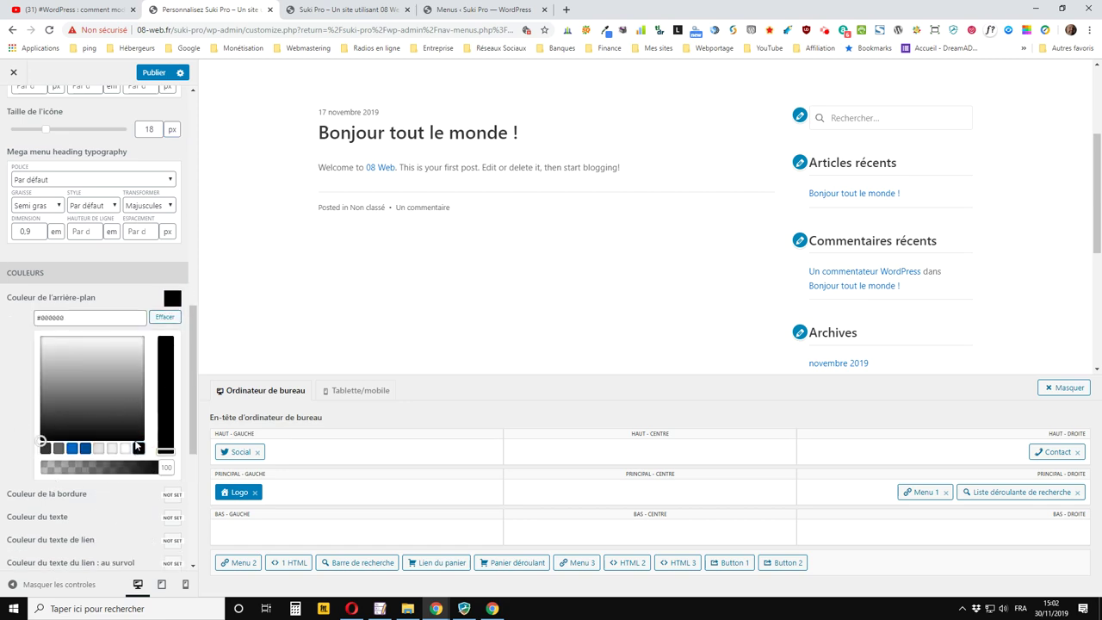
left_click(154, 72)
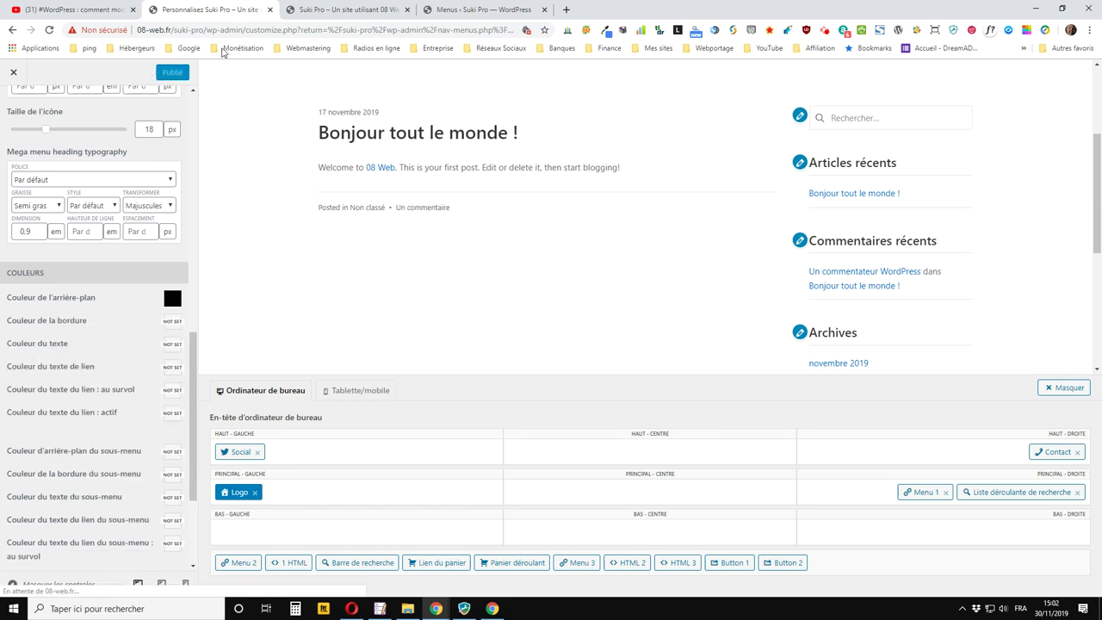
left_click(320, 10)
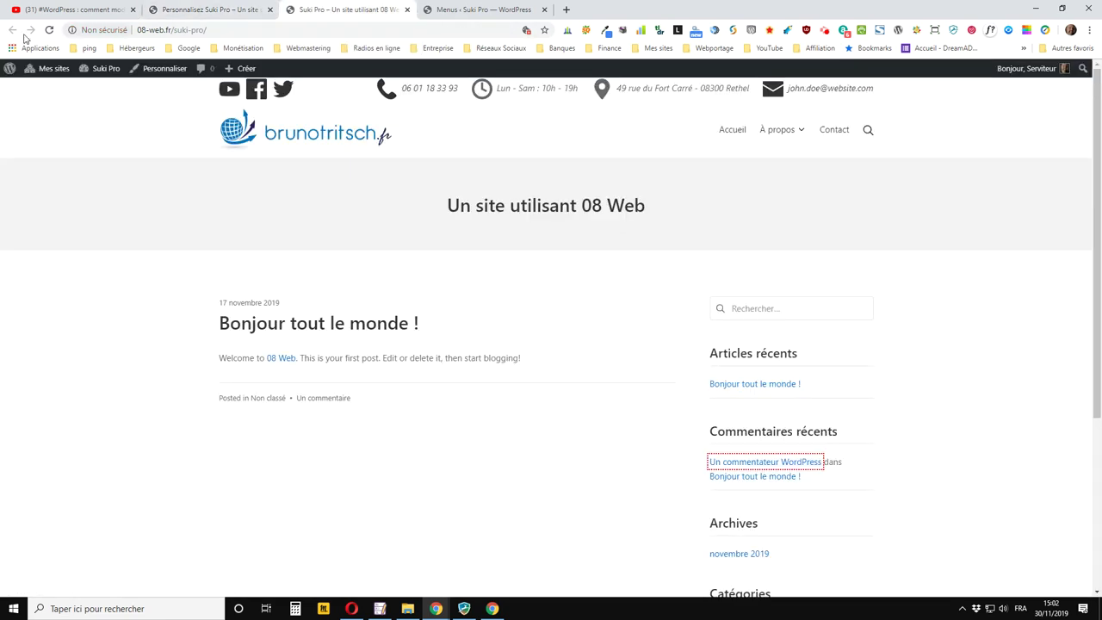
left_click(50, 31)
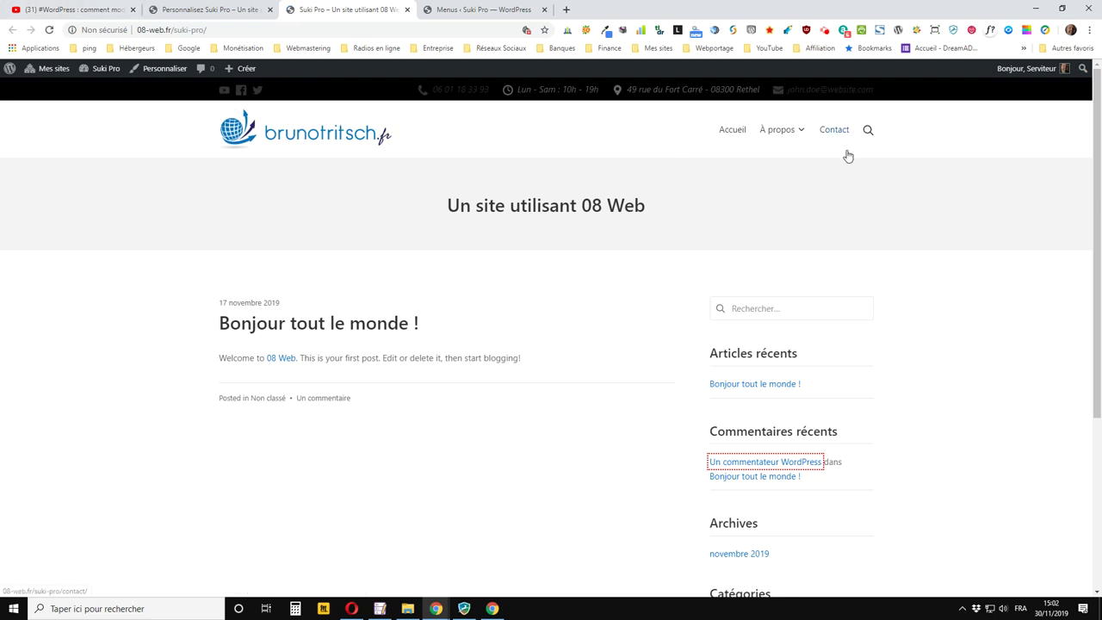
left_click(235, 10)
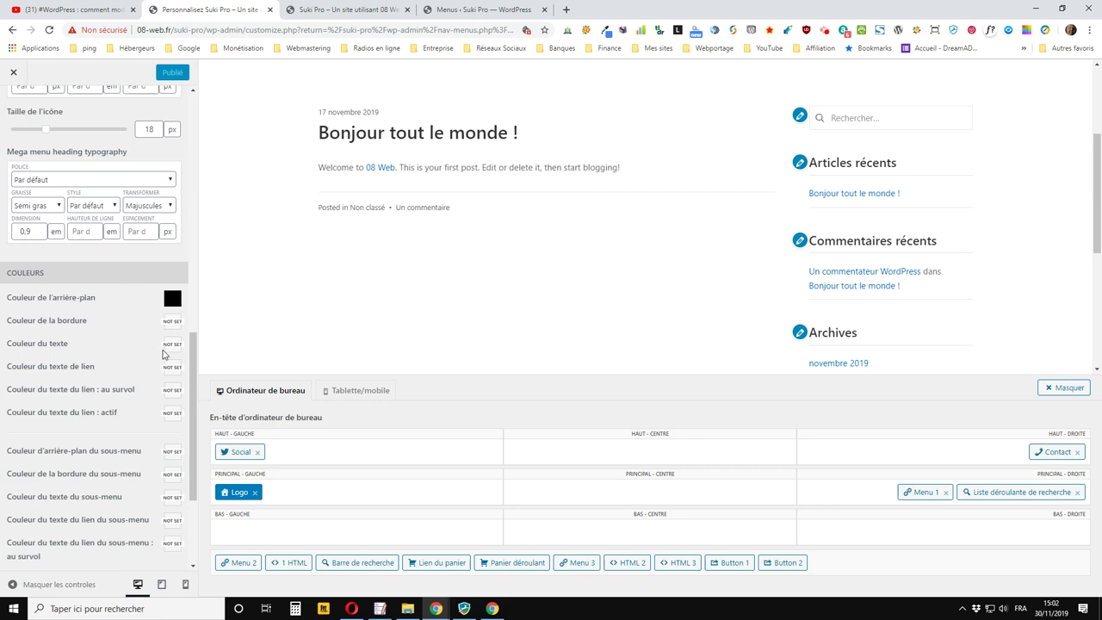
Set the top bar text, link text and link hover colours to white
left_click(169, 346)
left_click(126, 493)
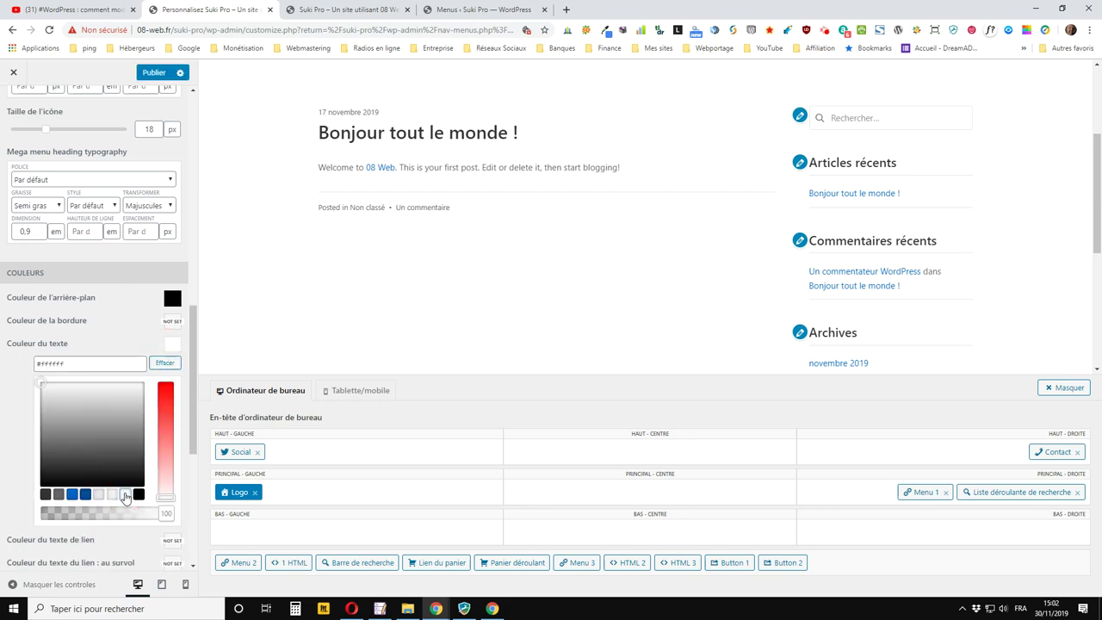
left_click(172, 345)
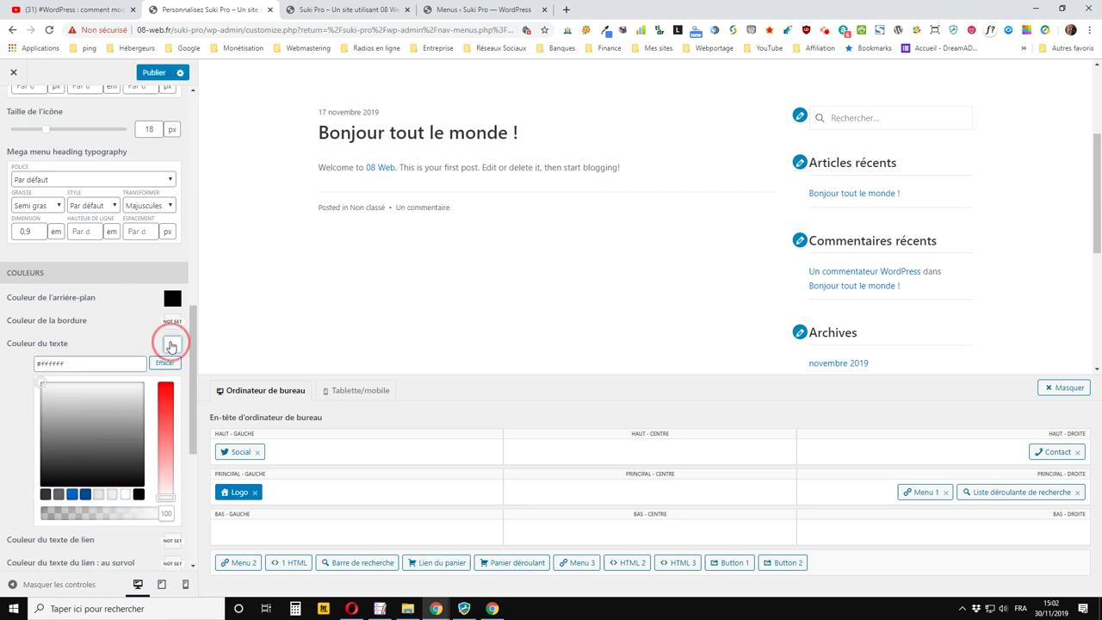
left_click(172, 369)
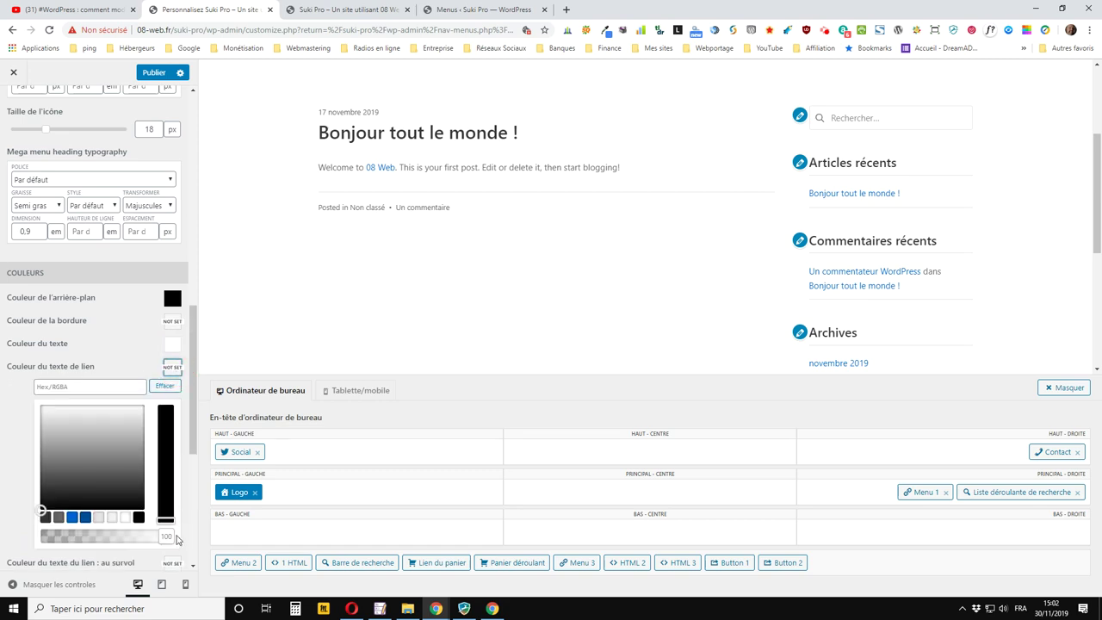
left_click(125, 518)
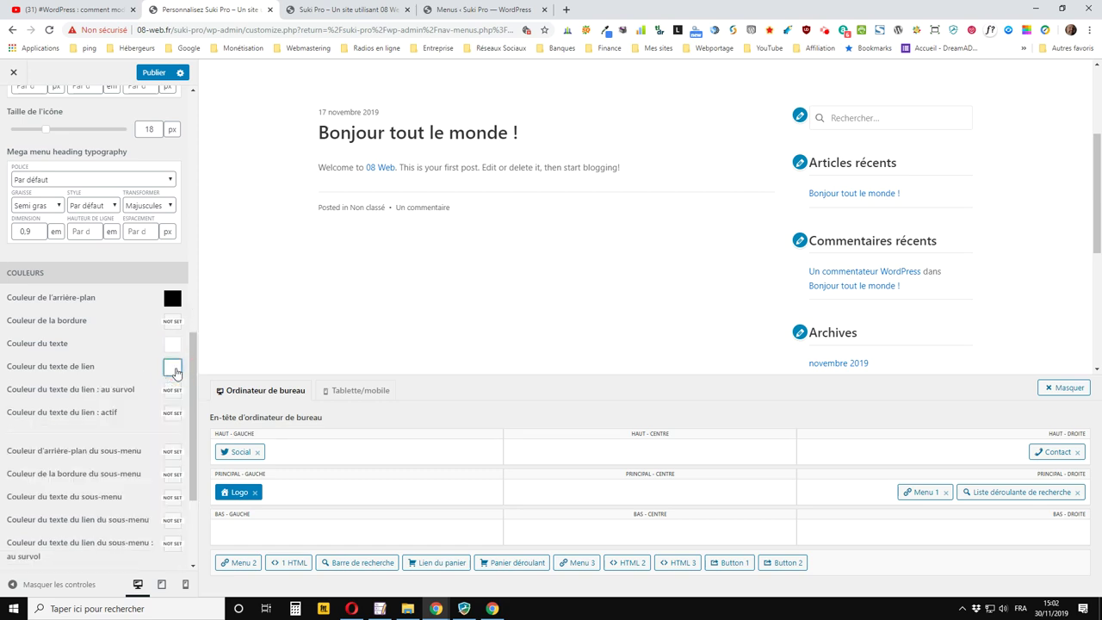
left_click(172, 367)
left_click(172, 392)
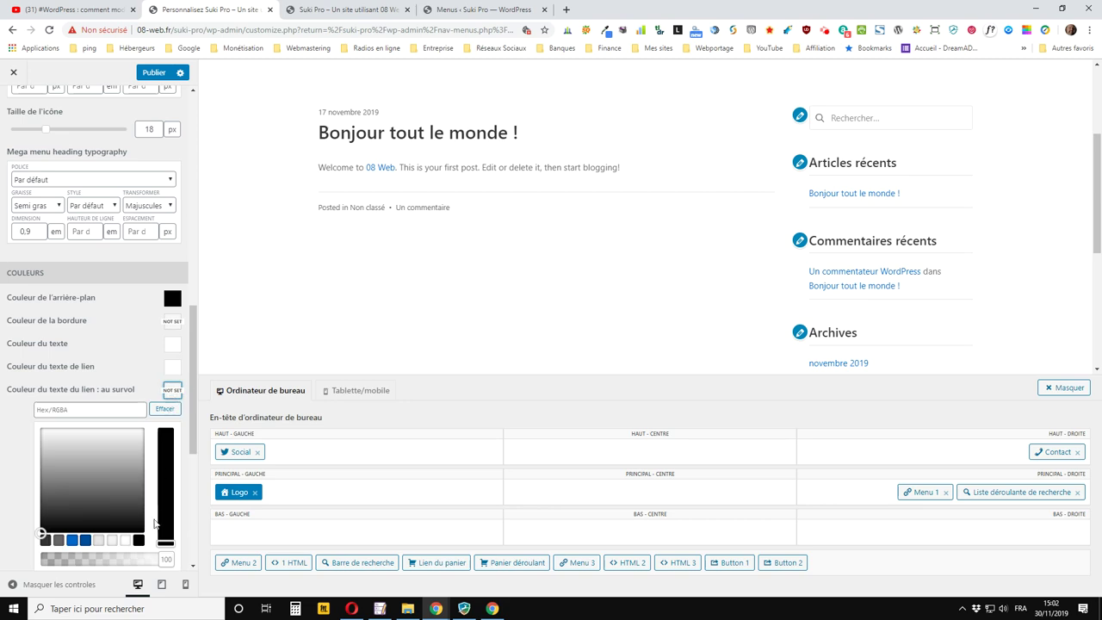
left_click(124, 541)
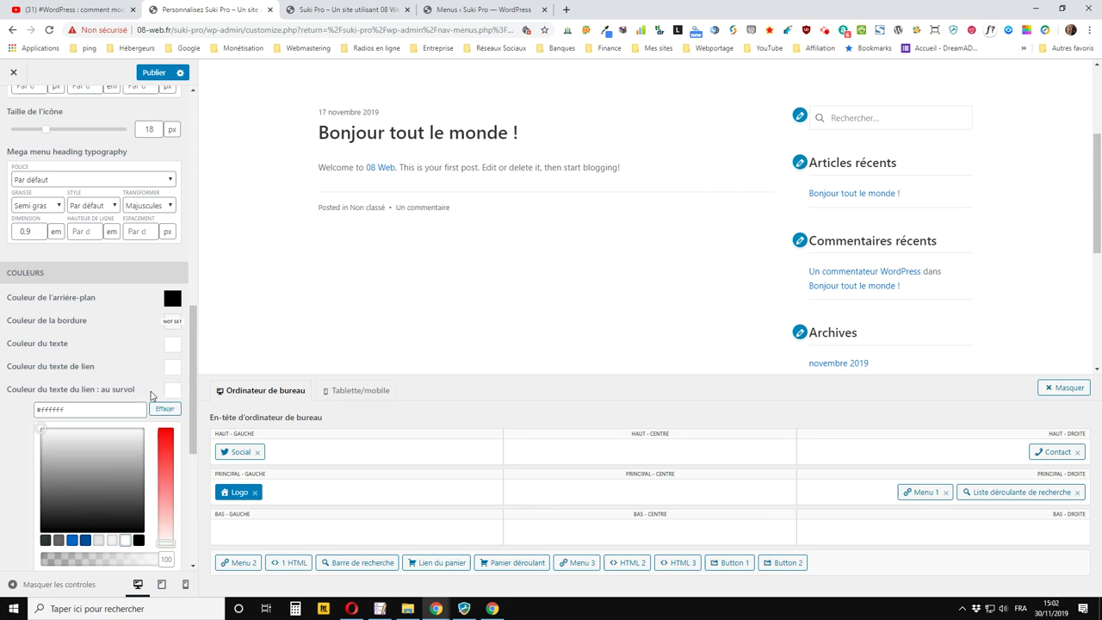
left_click(166, 388)
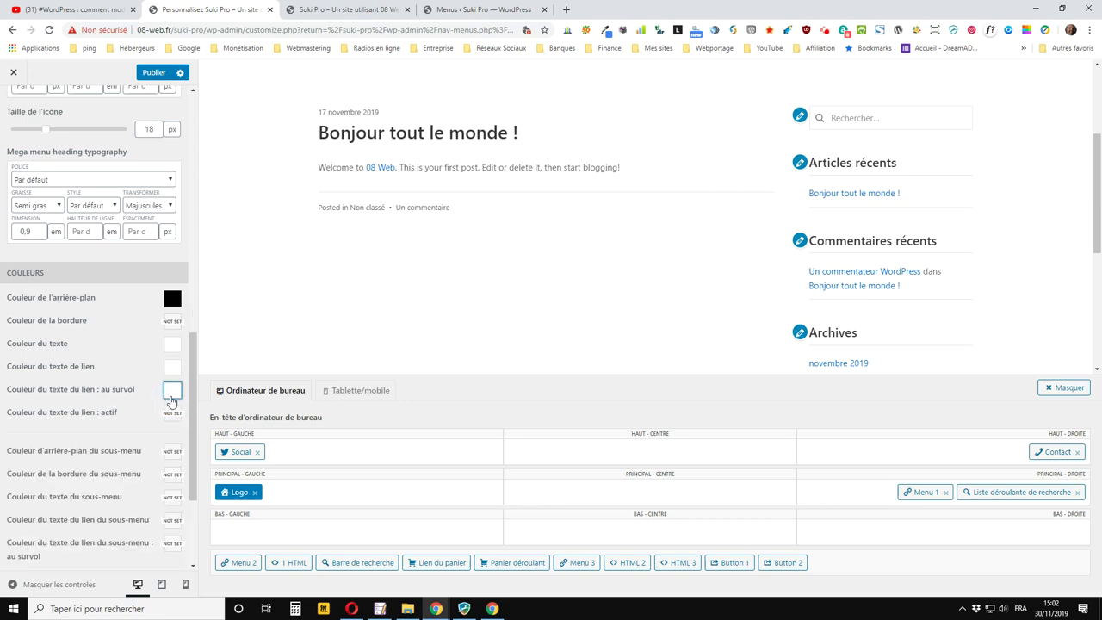
Publish the white top bar colours and reload the live site to check them
left_click(170, 414)
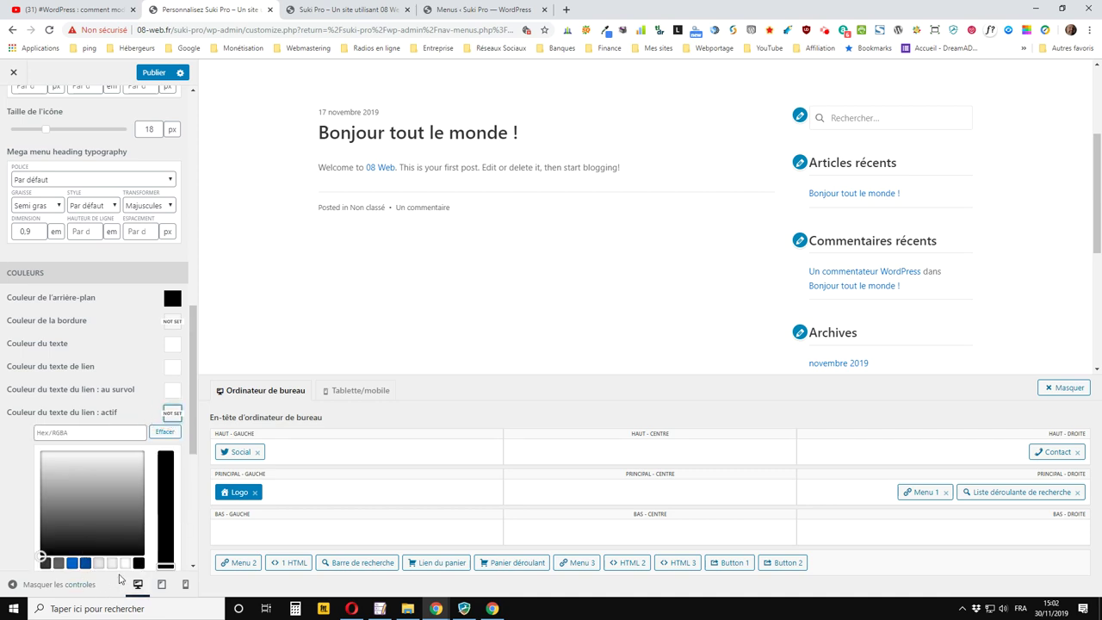
left_click(154, 73)
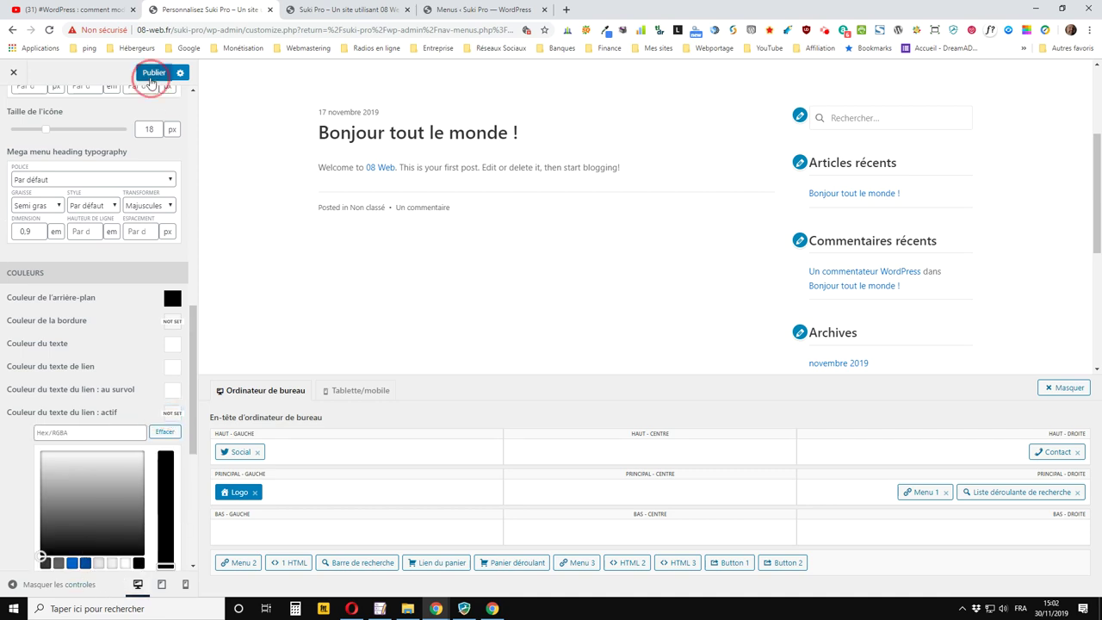
left_click(339, 8)
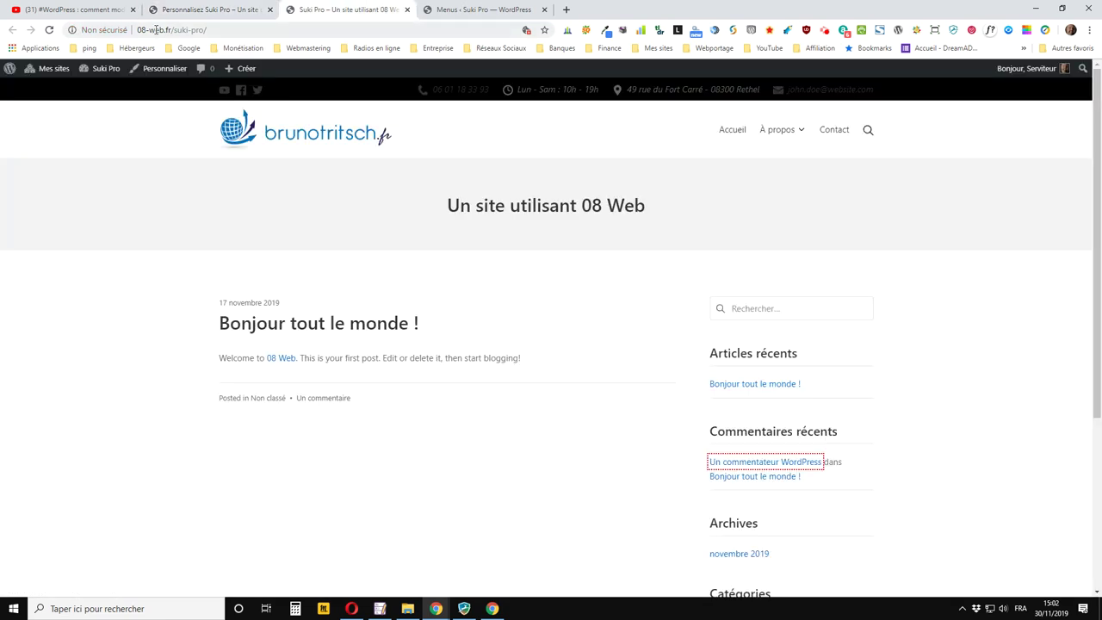
left_click(49, 30)
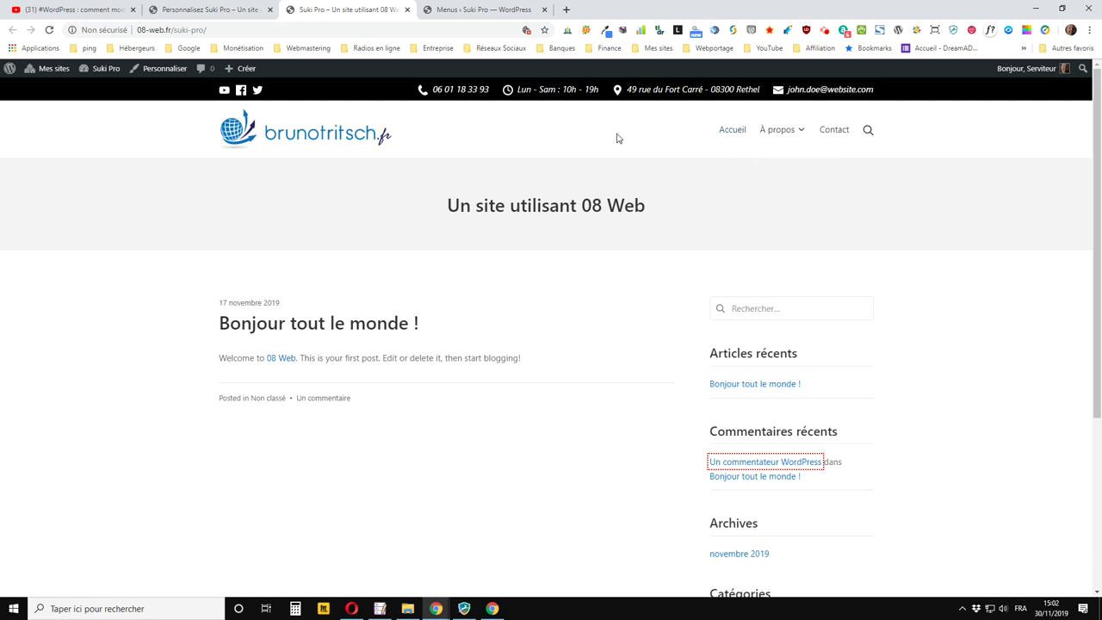
left_click(459, 97)
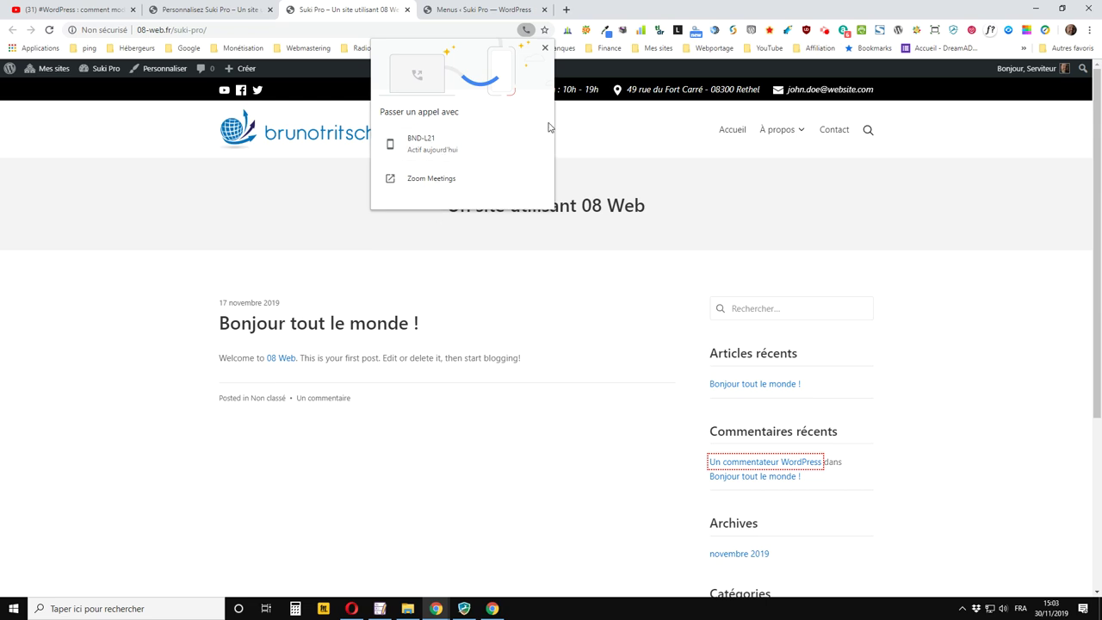
left_click(545, 48)
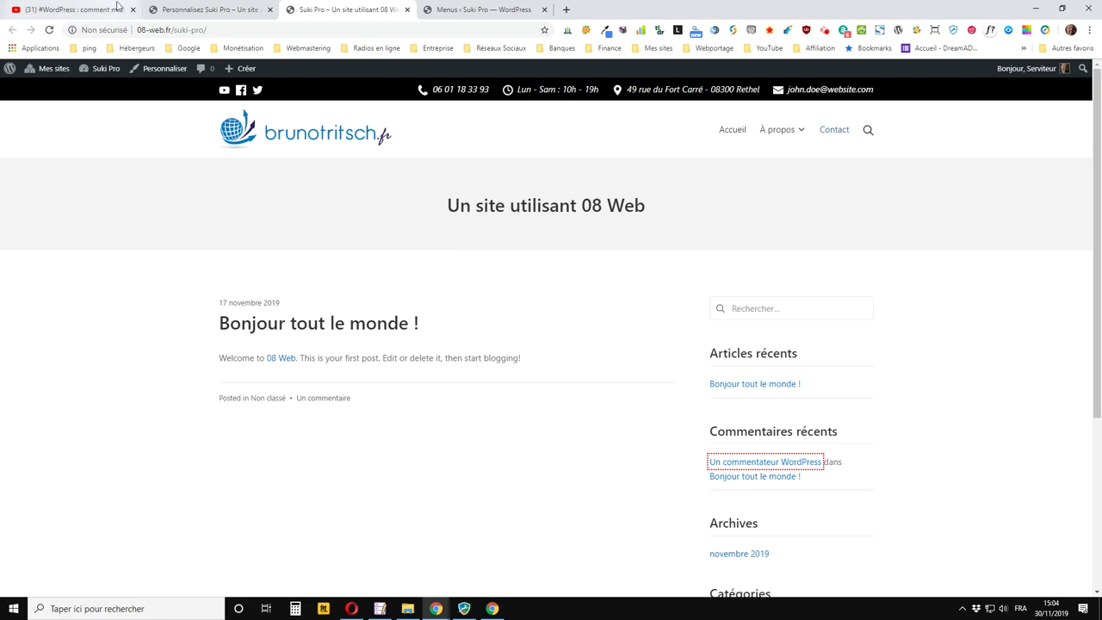
Return to the Customizer and scroll up to the top bar's Mise en page, Hauteur and Marge interne settings
left_click(230, 11)
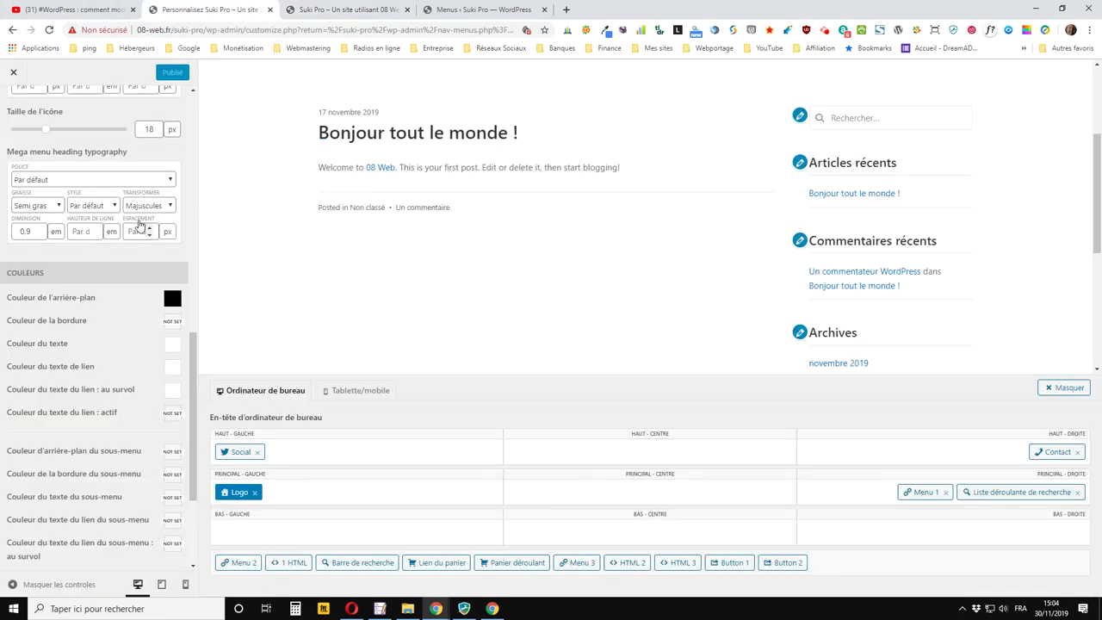
scroll(104, 247, "up", 3)
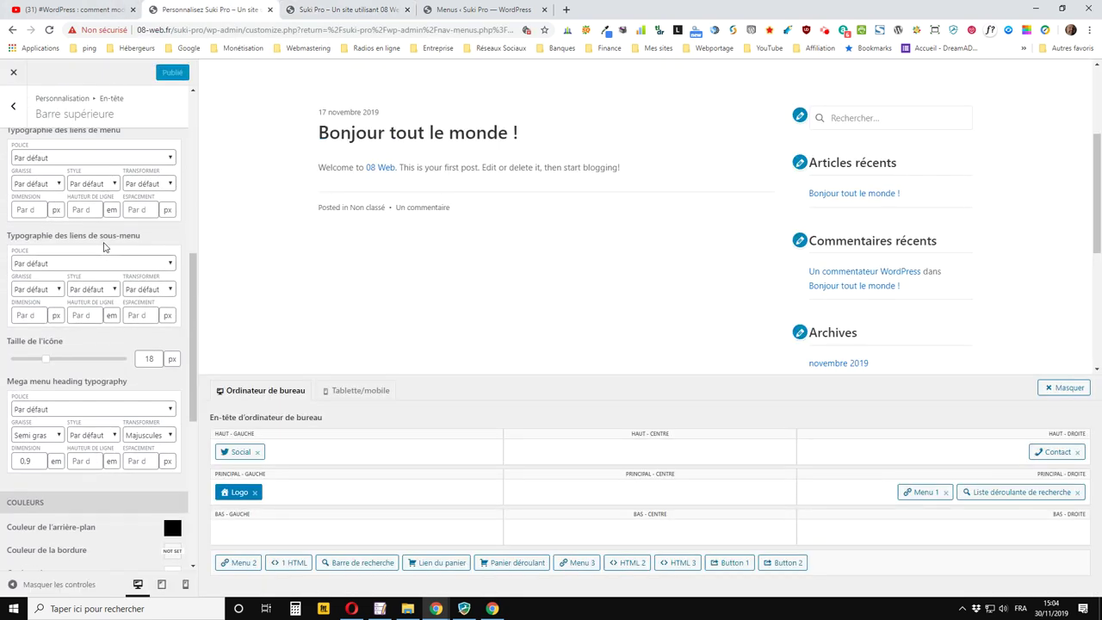
scroll(104, 247, "up", 5)
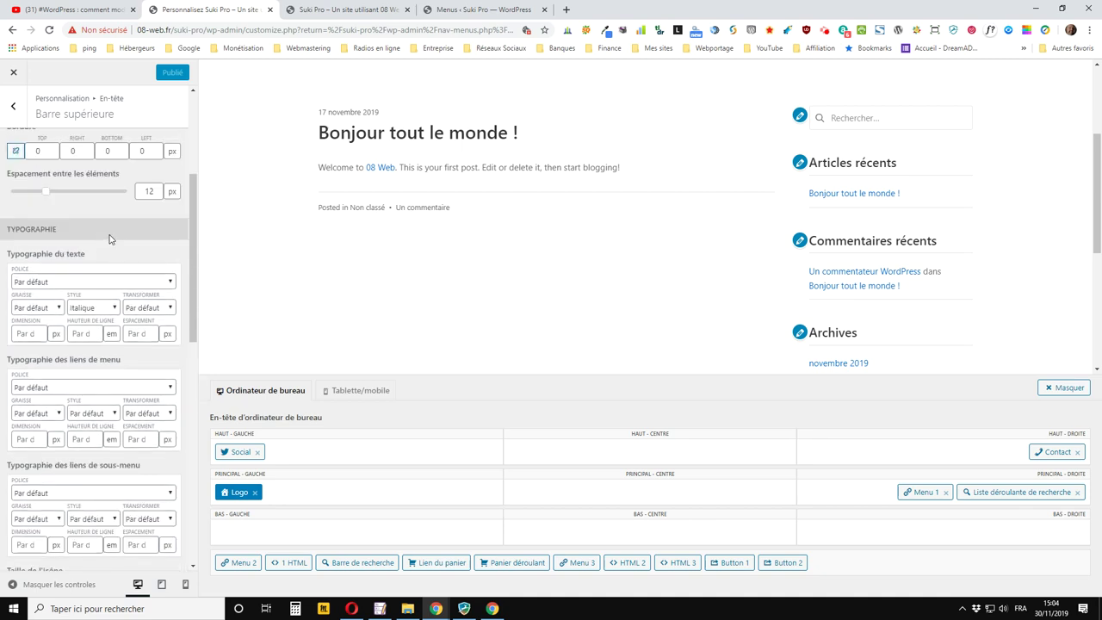
scroll(109, 239, "up", 4)
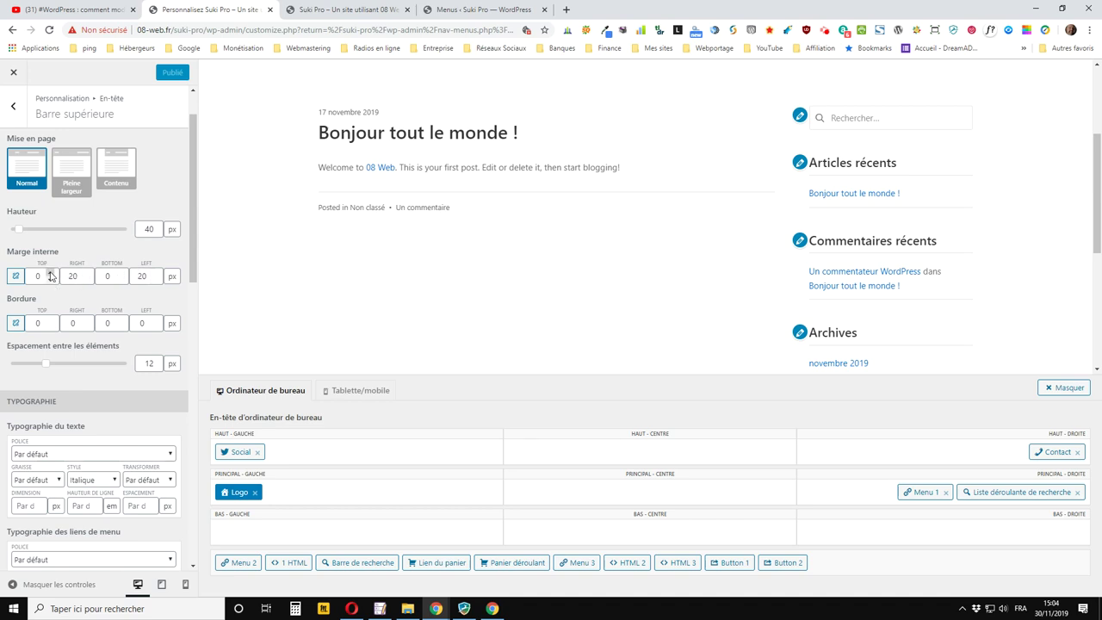
Set the top bar's Marge interne top and bottom to 50 px, publish, and preview it live
left_click(39, 276)
left_click(99, 276)
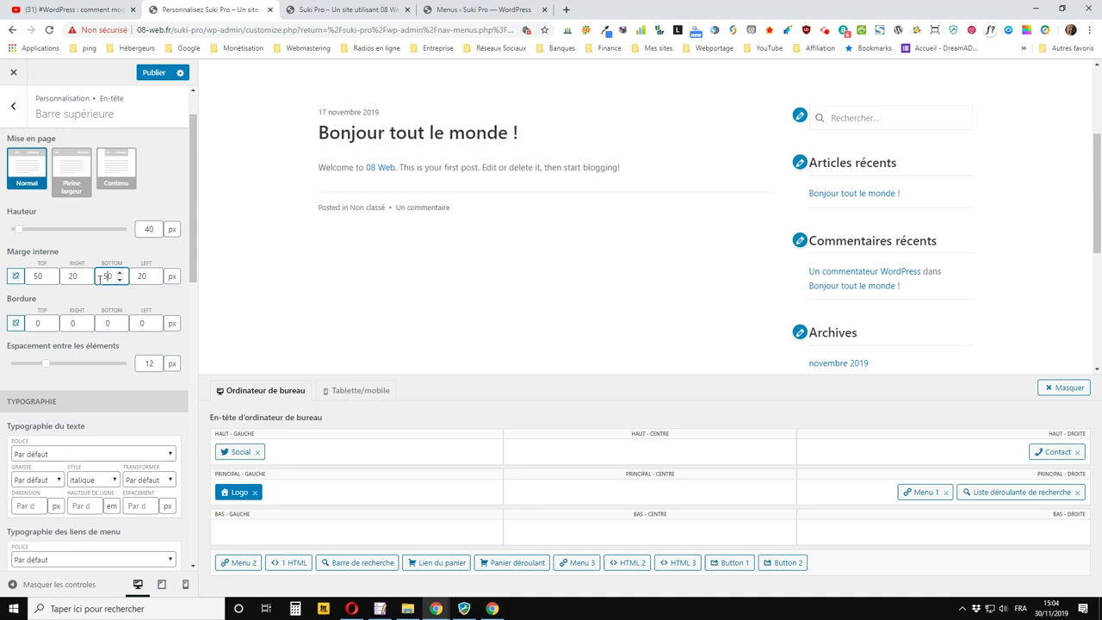
left_click(155, 73)
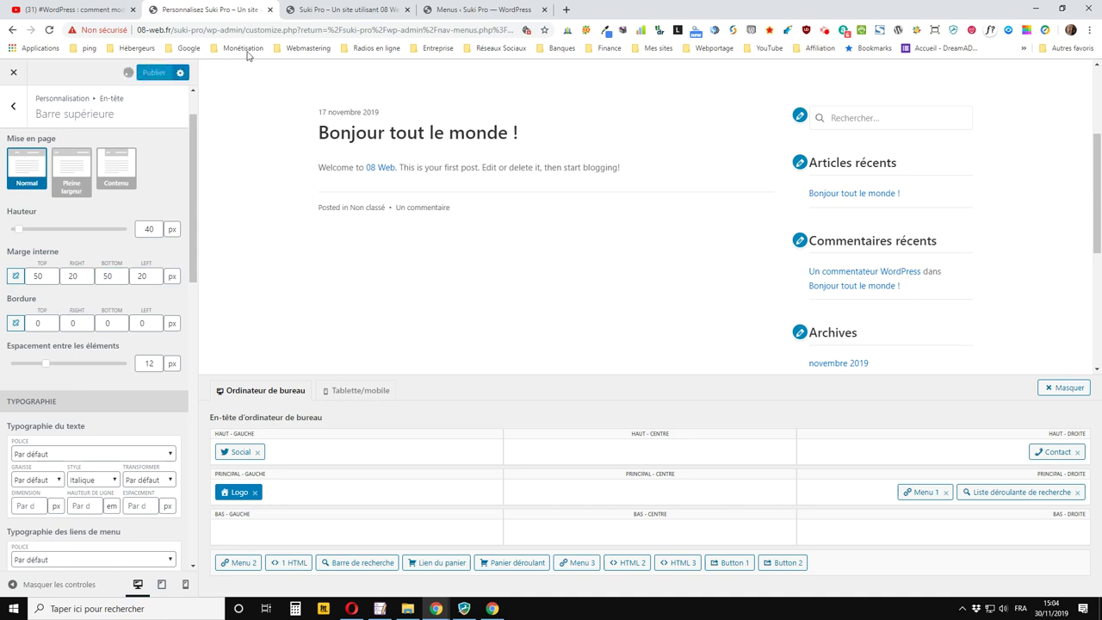
left_click(339, 15)
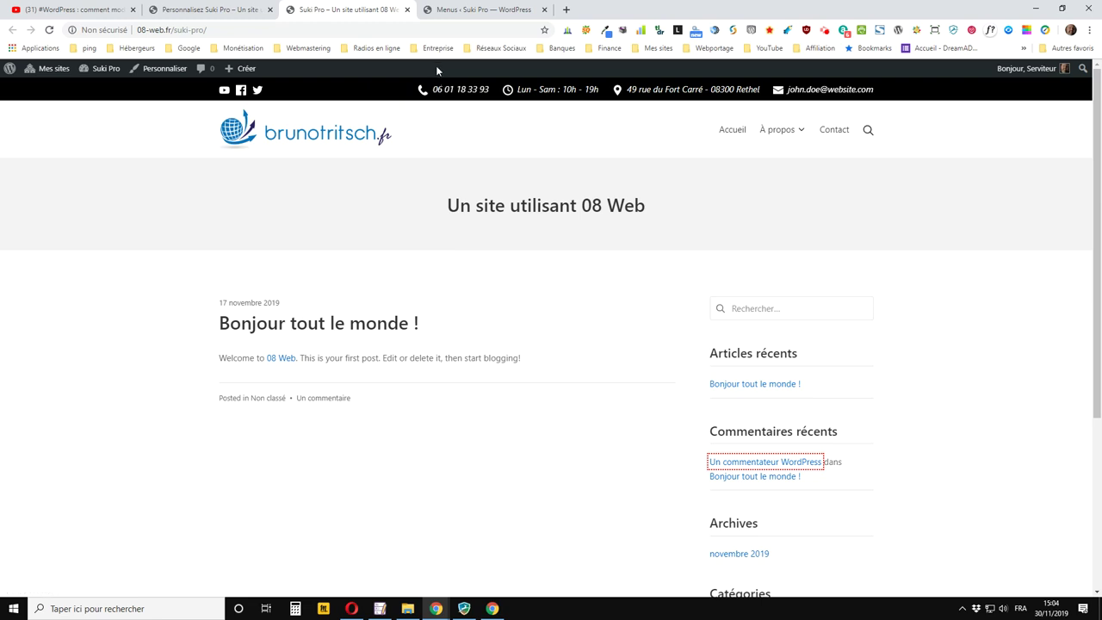
left_click(49, 30)
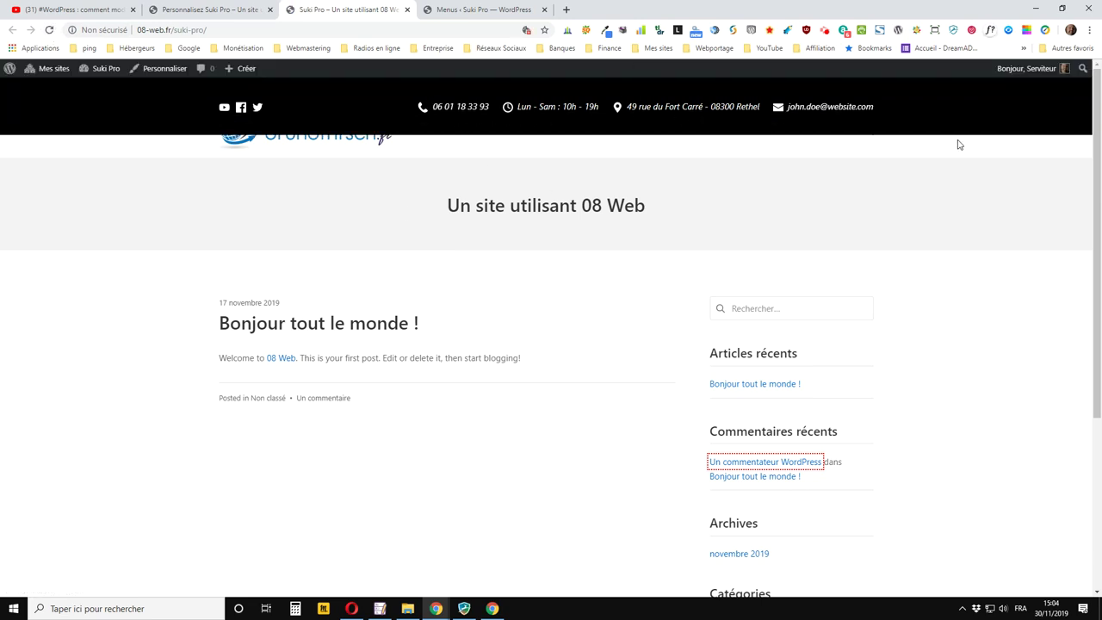
left_click(225, 12)
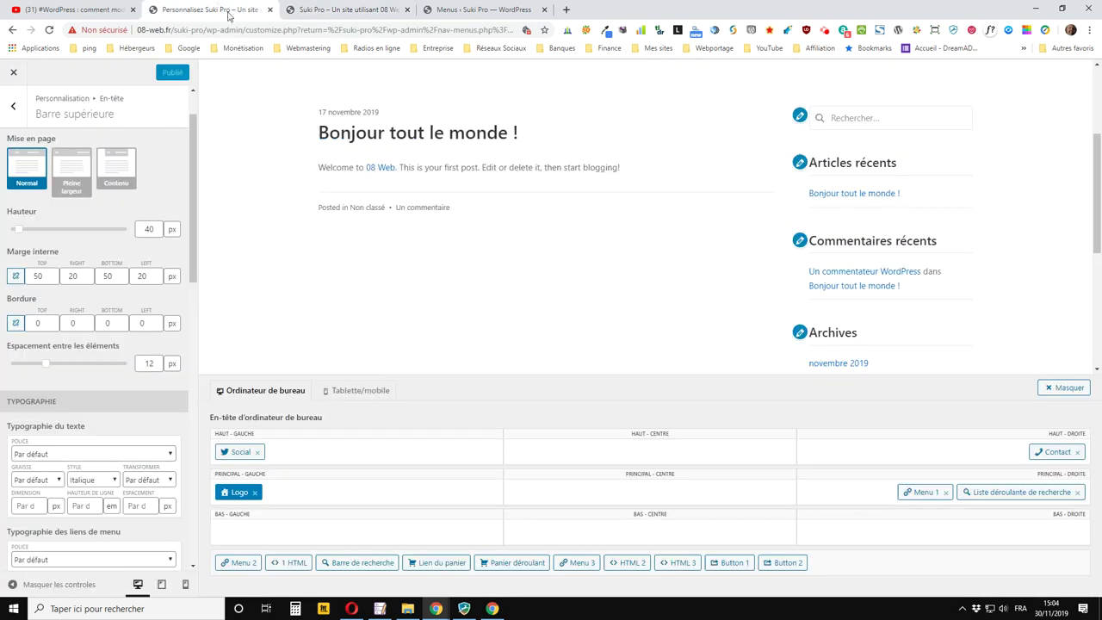
Change the top bar's top and bottom inner padding to 5 px
left_click(49, 274)
left_click(49, 274)
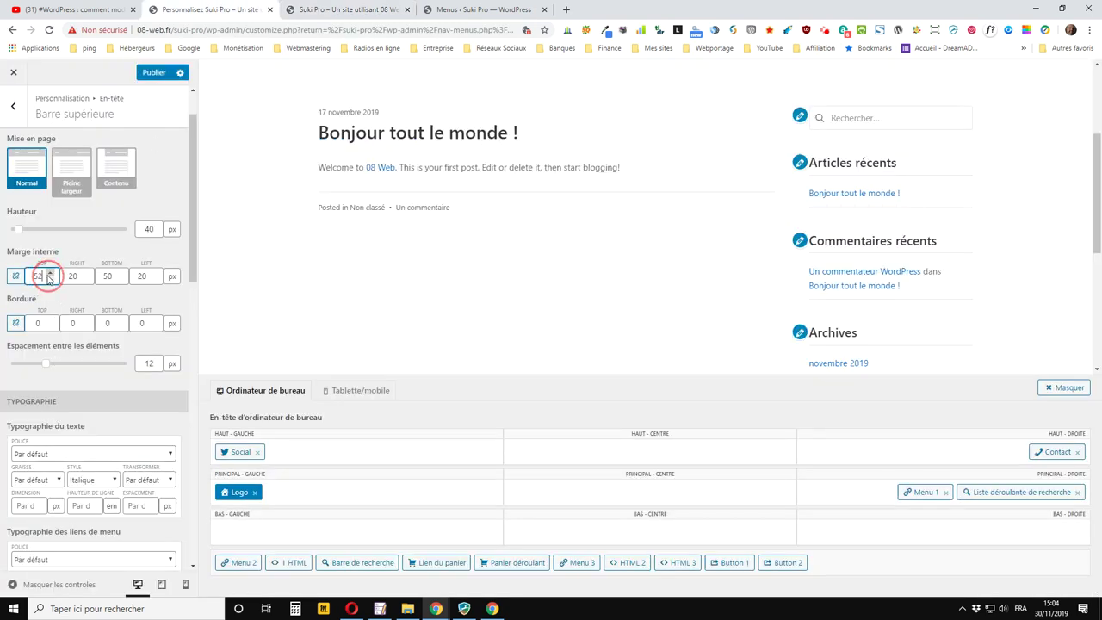
left_click(38, 275)
left_click(33, 275)
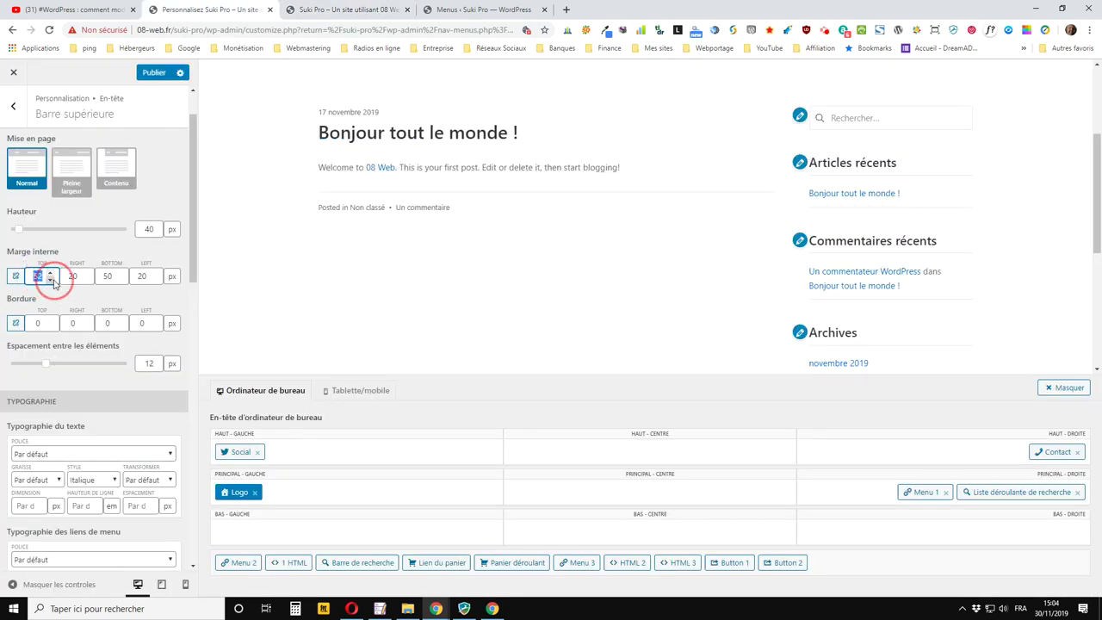
key("BackSpace")
key("Tab")
key("Tab")
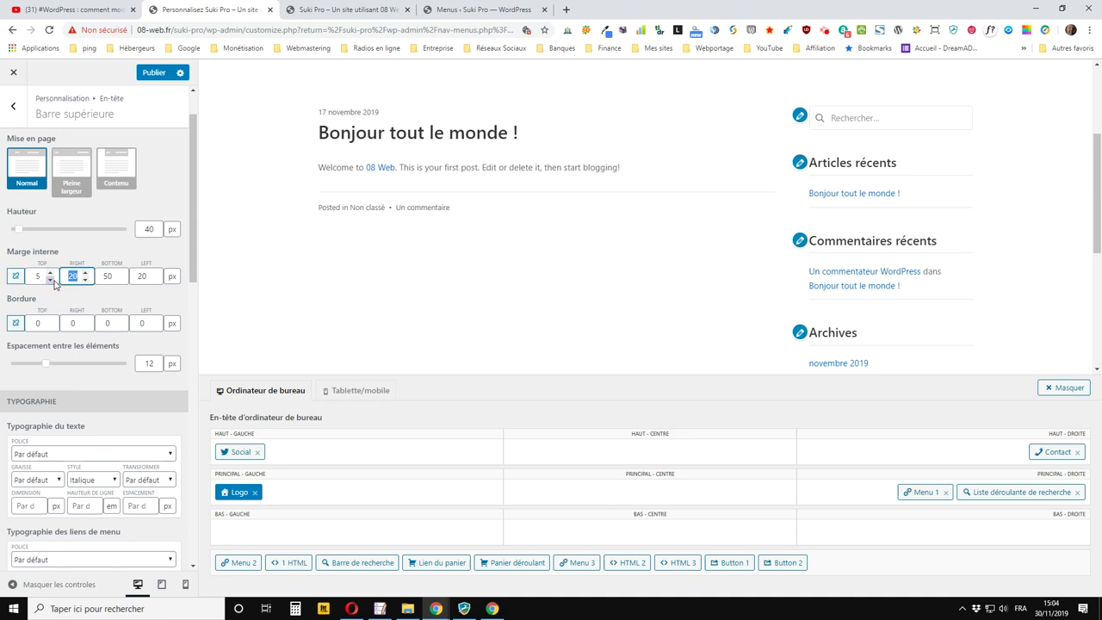
type("5")
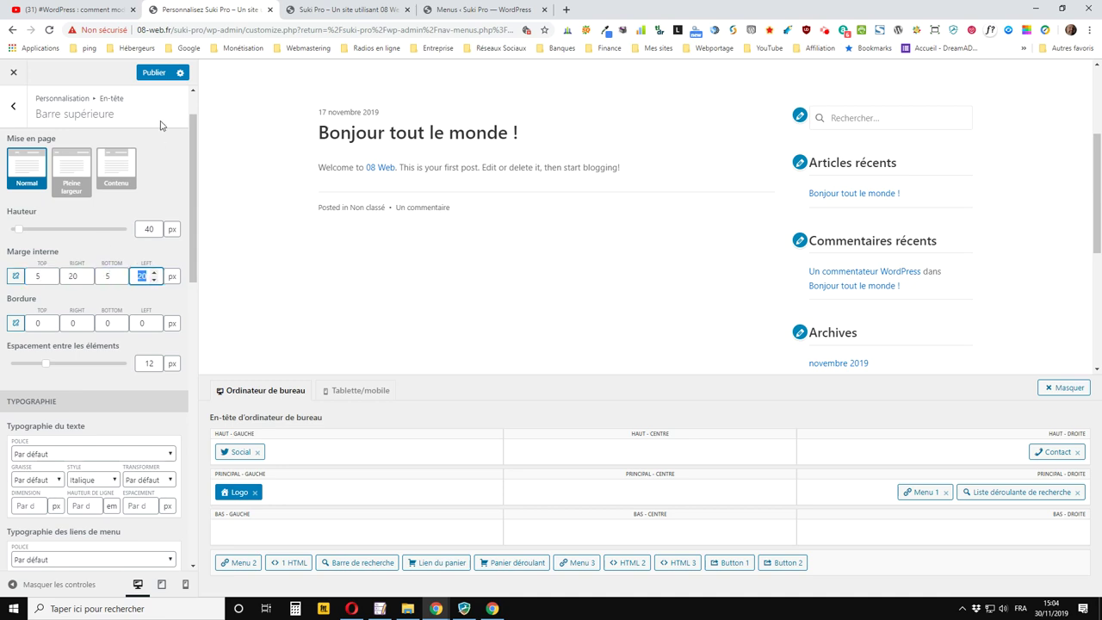
Publish the 5 px padding and reload the live site to confirm the slimmer bar
left_click(153, 72)
left_click(338, 10)
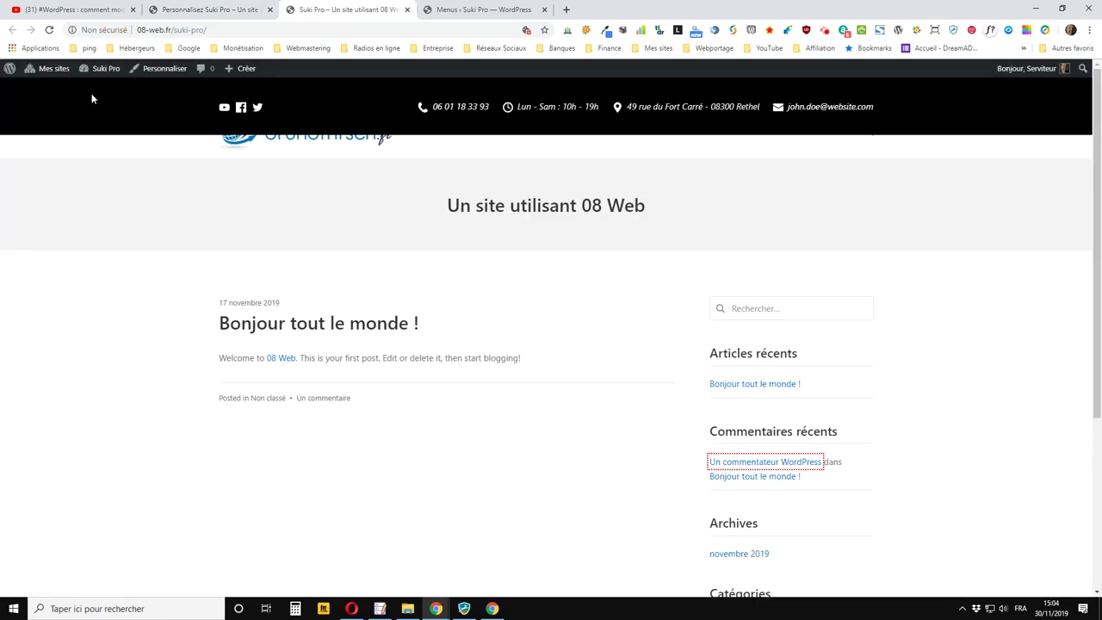
left_click(50, 30)
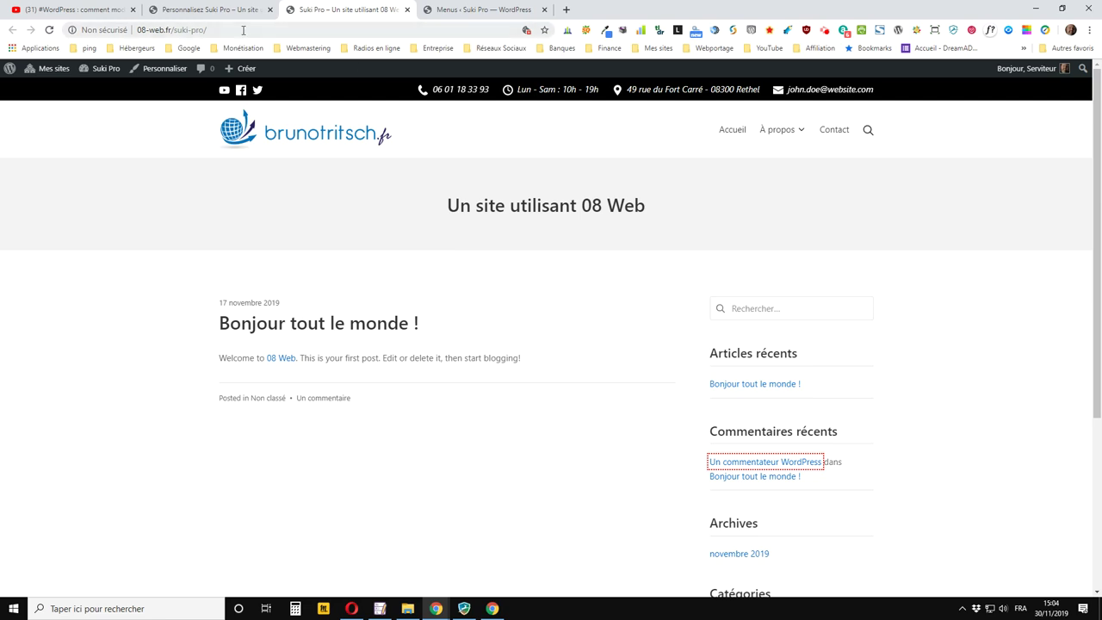
left_click(214, 11)
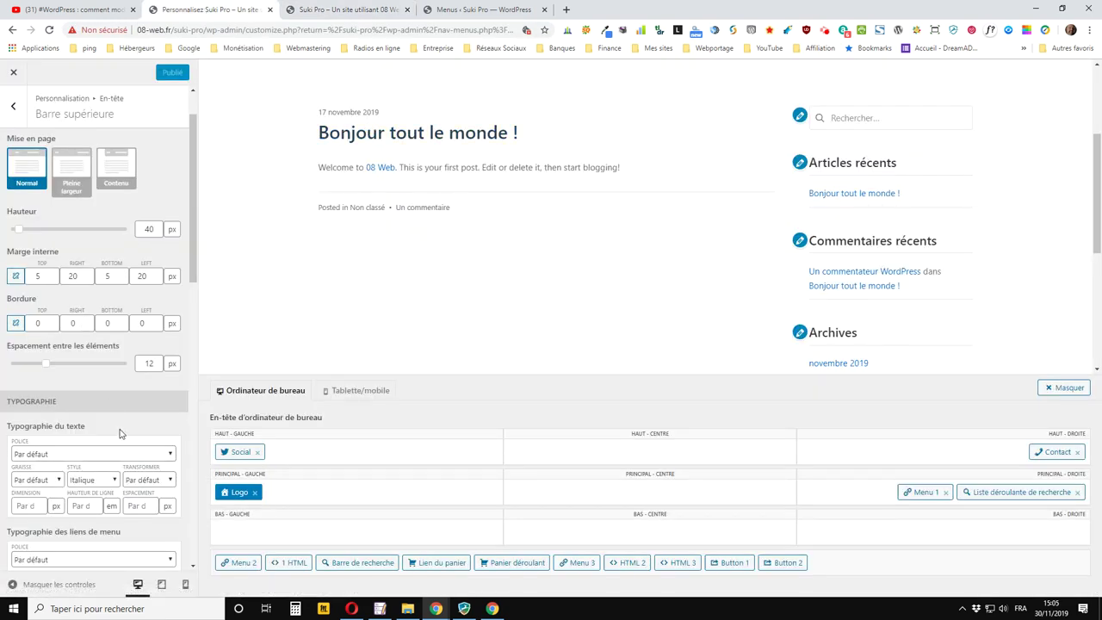
scroll(112, 391, "down", 2)
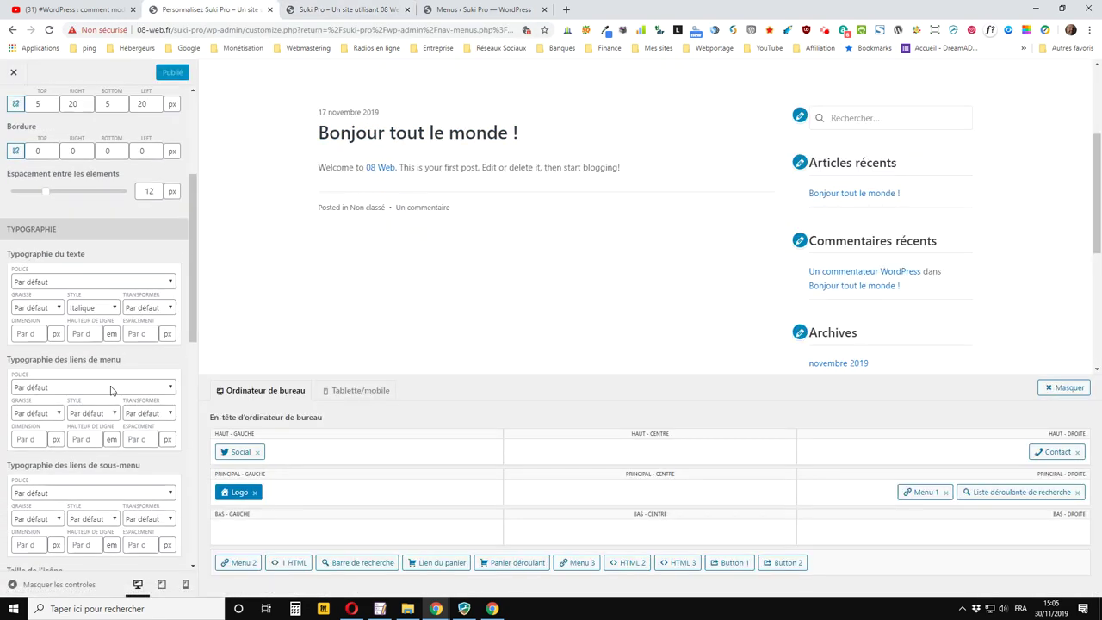
scroll(110, 390, "down", 7)
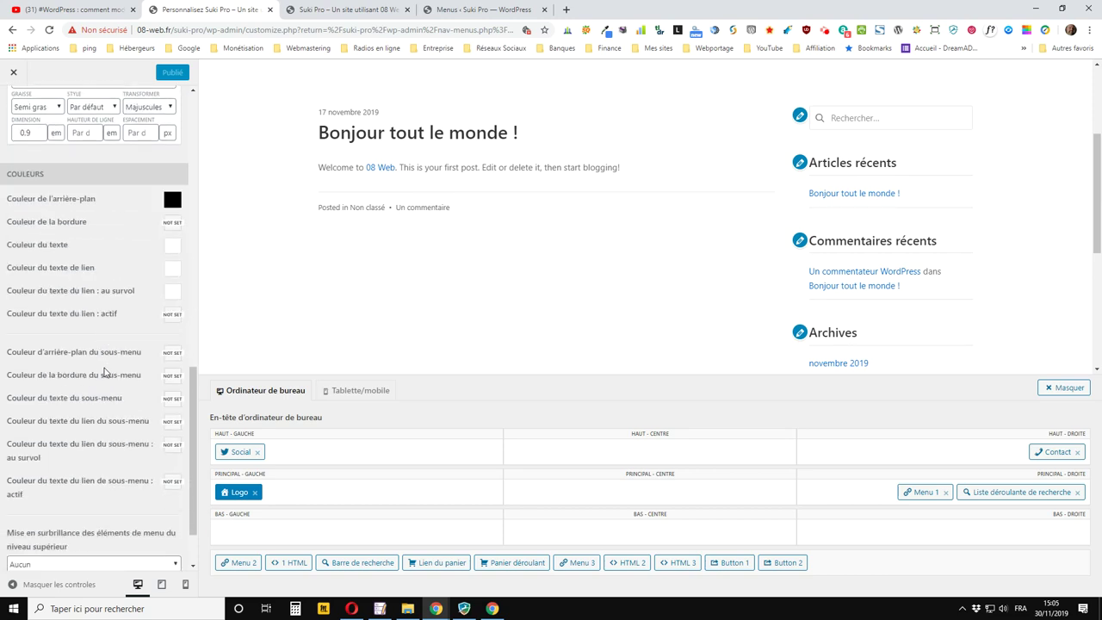
scroll(104, 370, "down", 1)
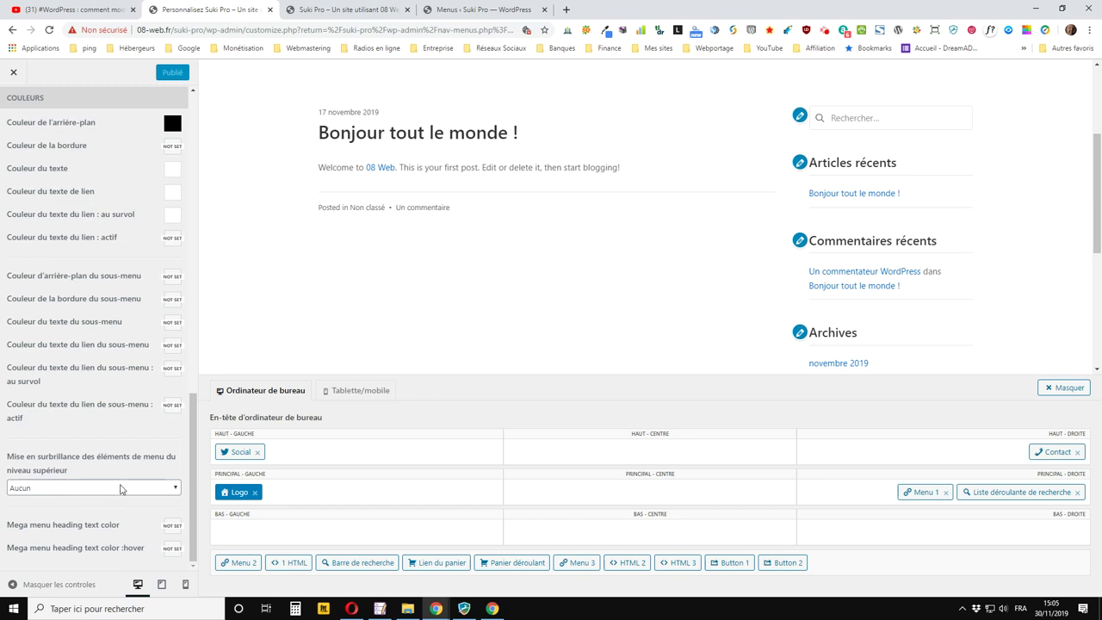
left_click(109, 488)
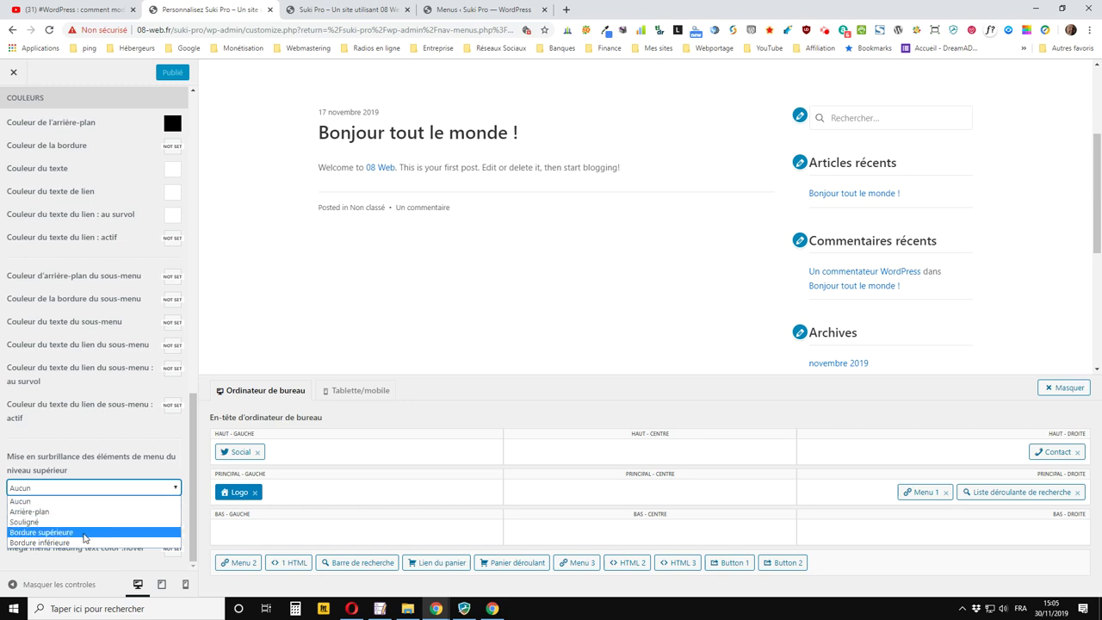
left_click(133, 435)
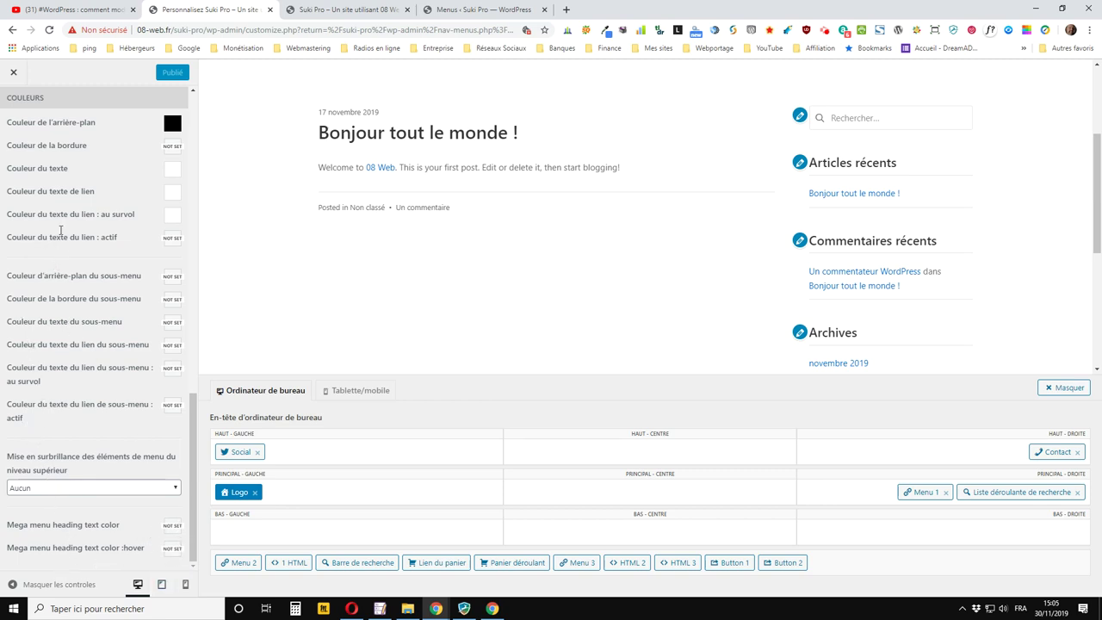
scroll(61, 230, "up", 10)
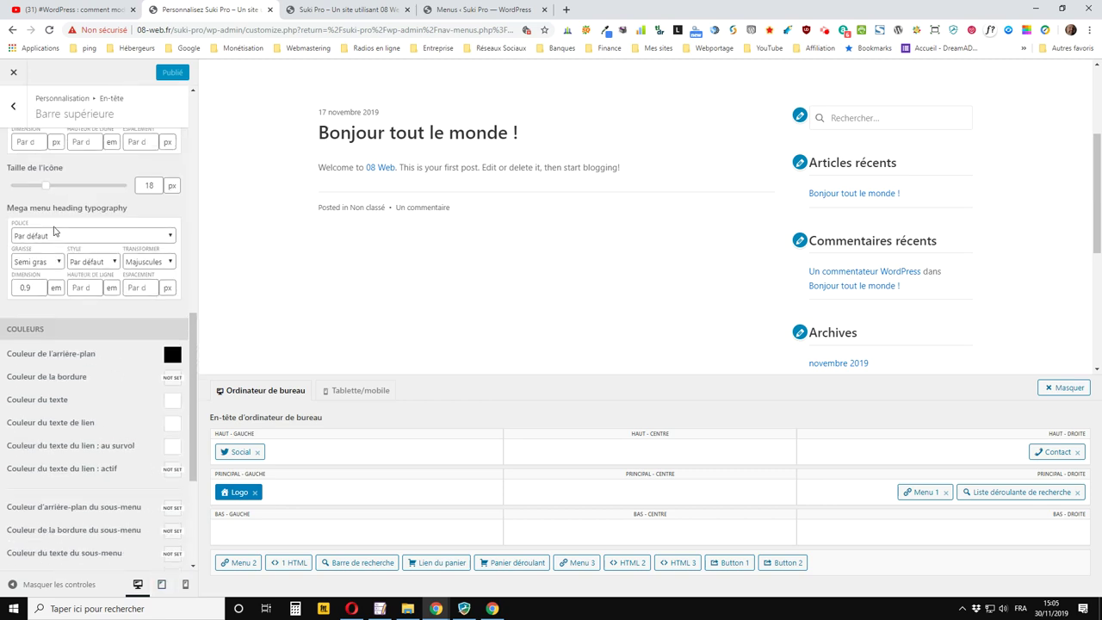
Open the main bar settings and set its Couleur de l'arrière-plan to grey with the picker
left_click(16, 110)
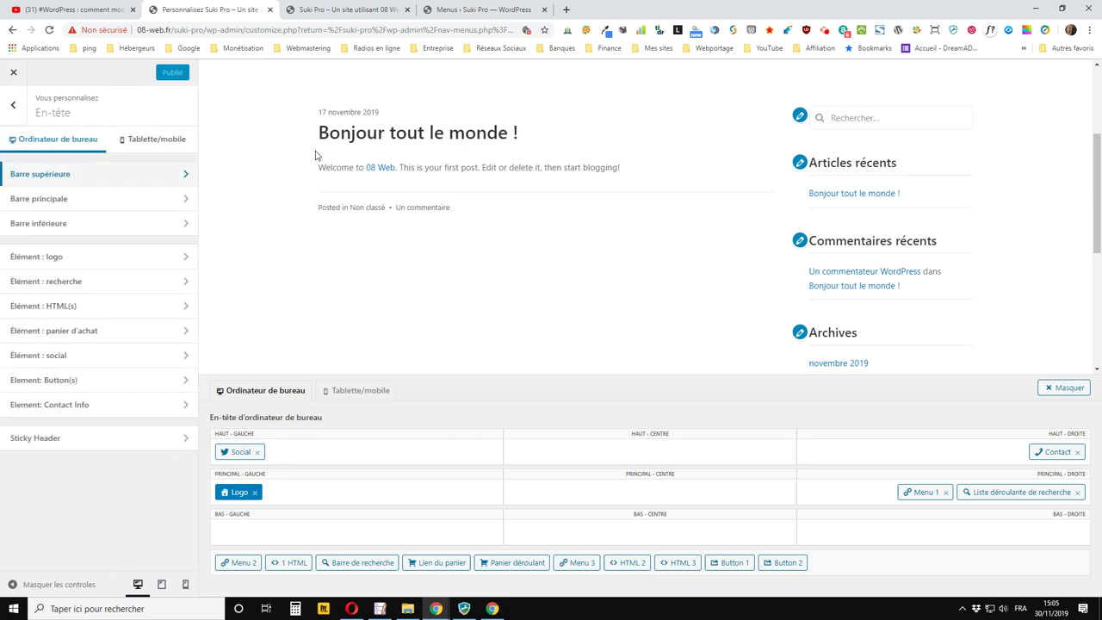
left_click(62, 199)
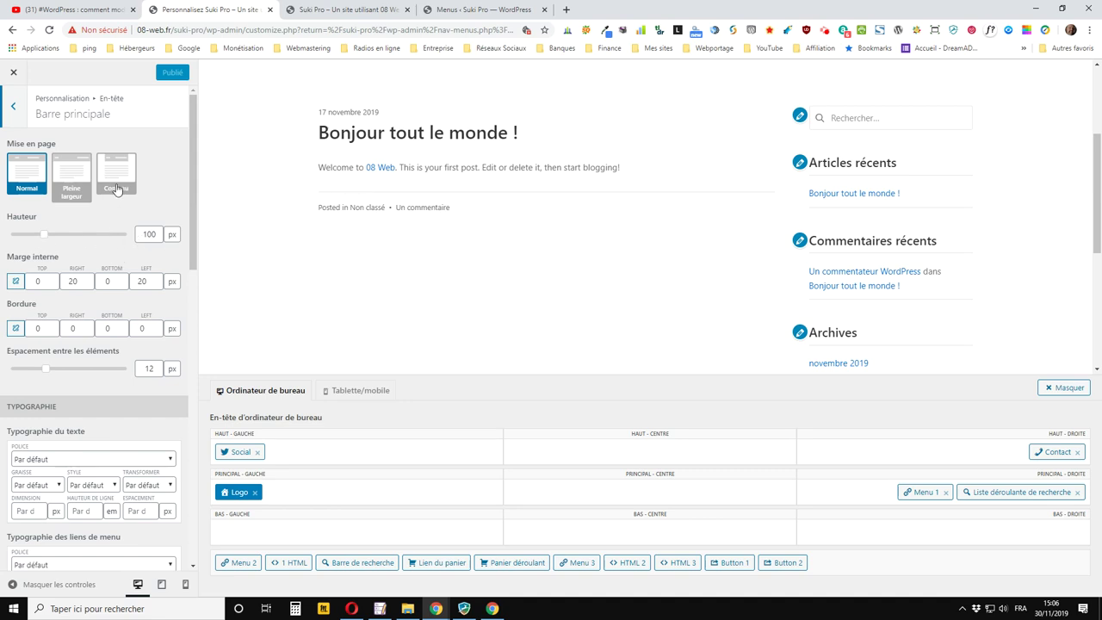
scroll(80, 391, "down", 2)
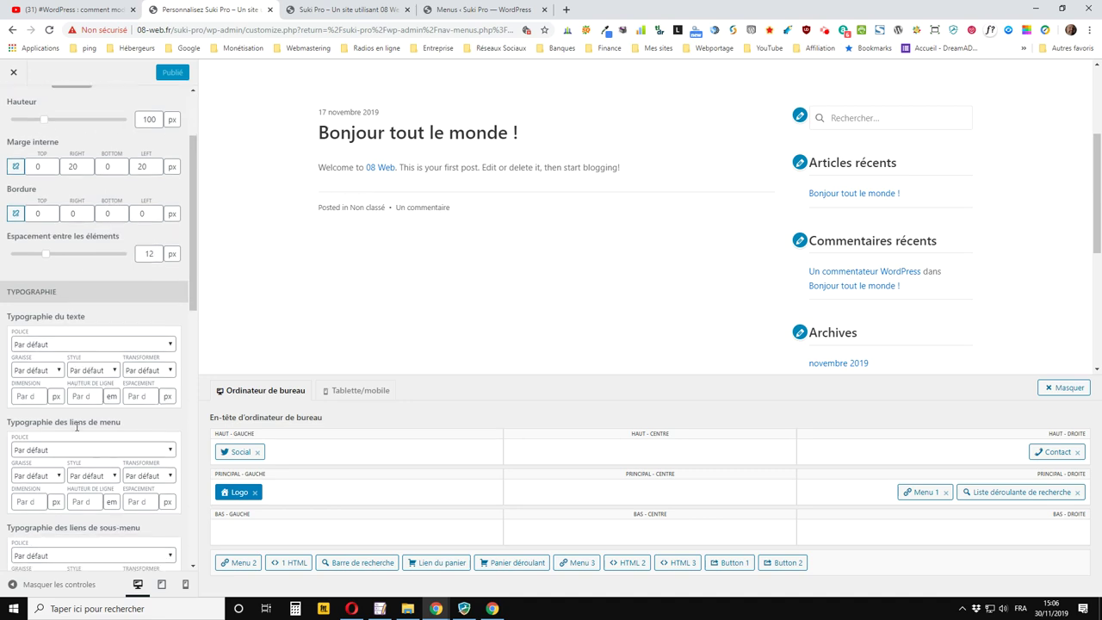
scroll(75, 420, "down", 1)
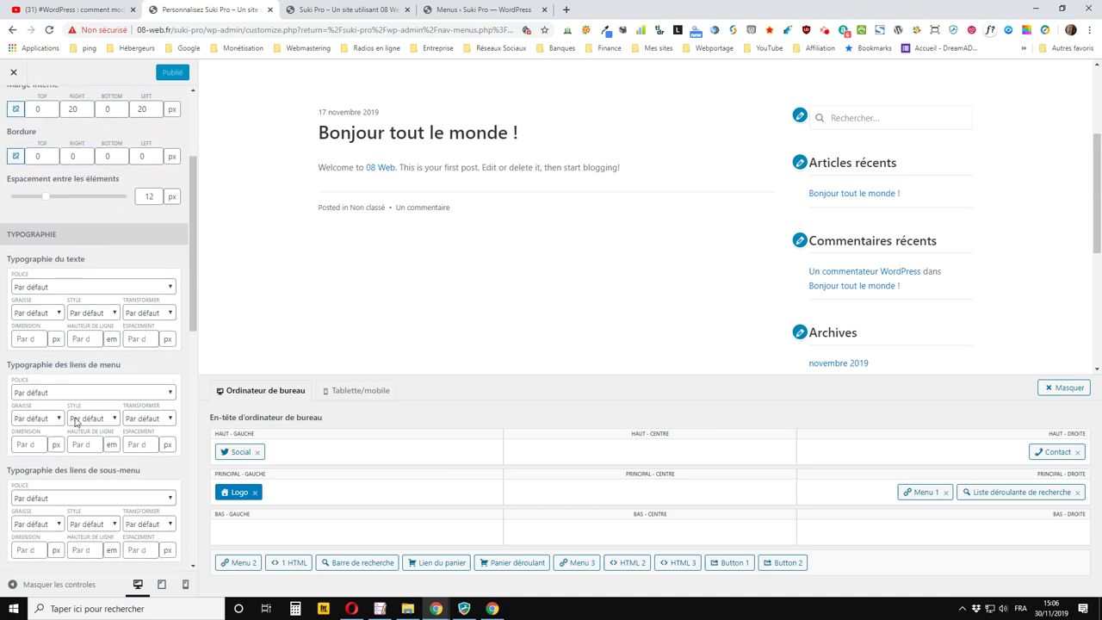
scroll(74, 414, "down", 2)
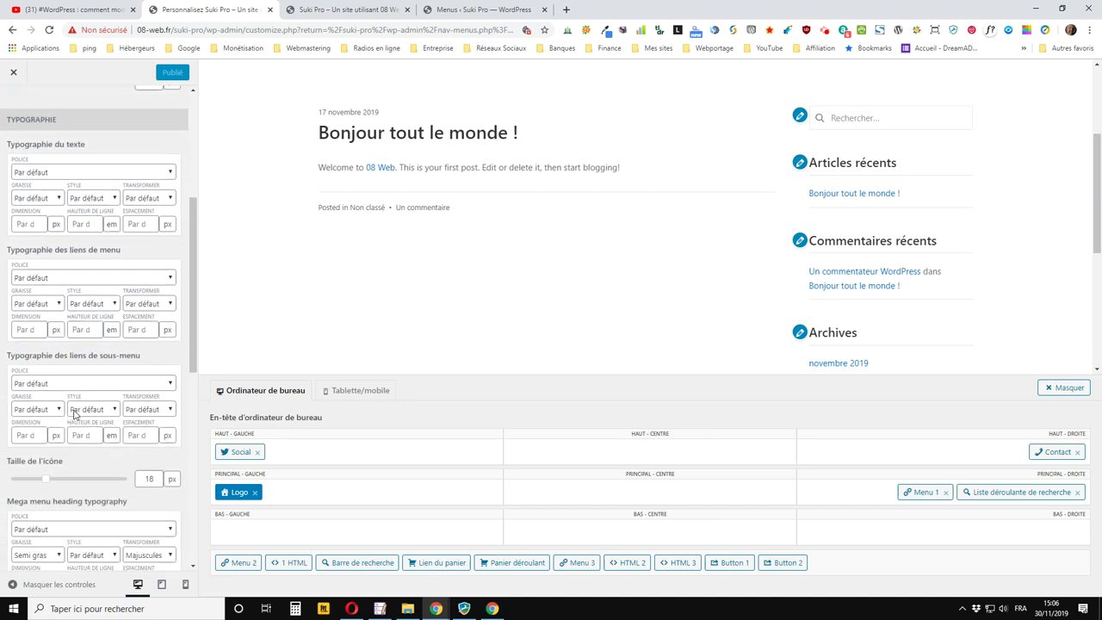
scroll(74, 414, "down", 2)
scroll(74, 414, "down", 2)
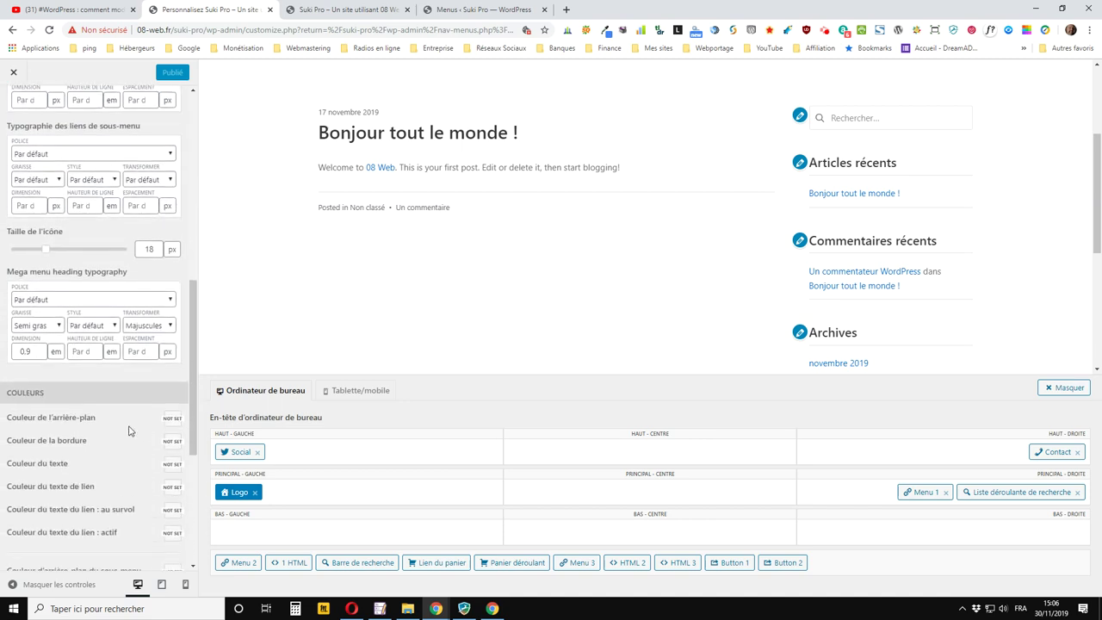
left_click(174, 420)
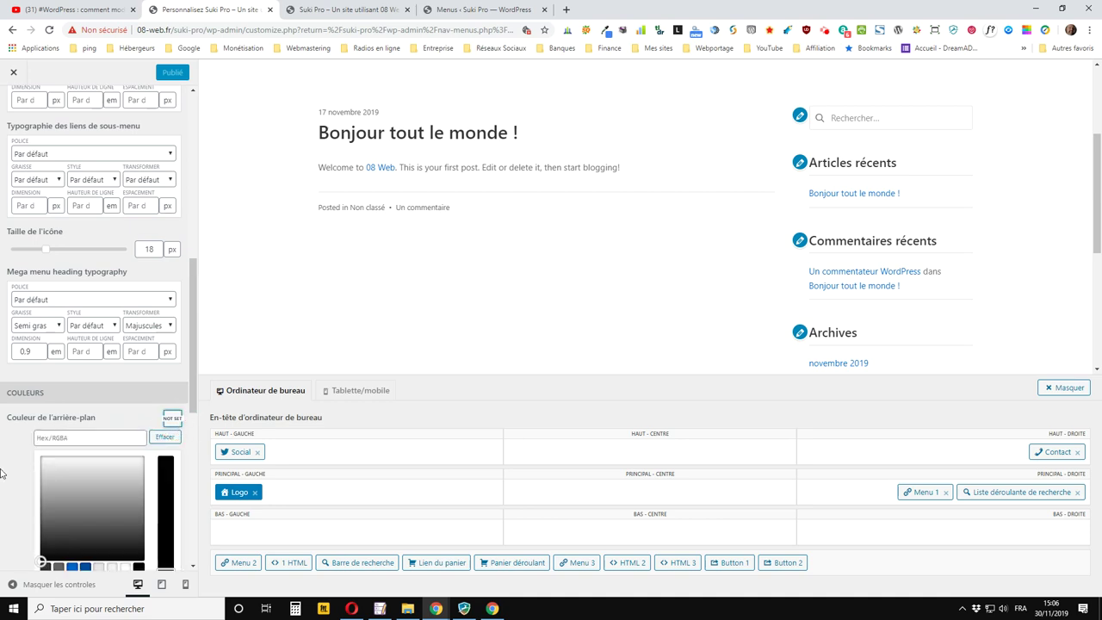
scroll(7, 489, "down", 2)
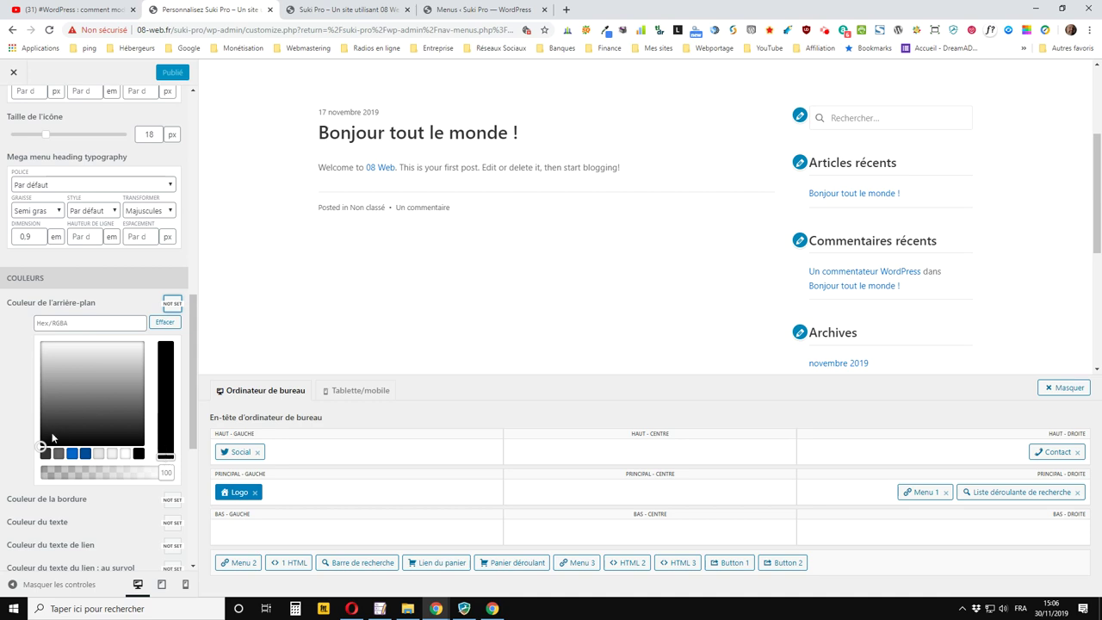
mouse_move(41, 445)
left_mouse_down()
mouse_move(132, 338)
mouse_move(115, 364)
mouse_move(30, 362)
left_mouse_up()
left_click(30, 362)
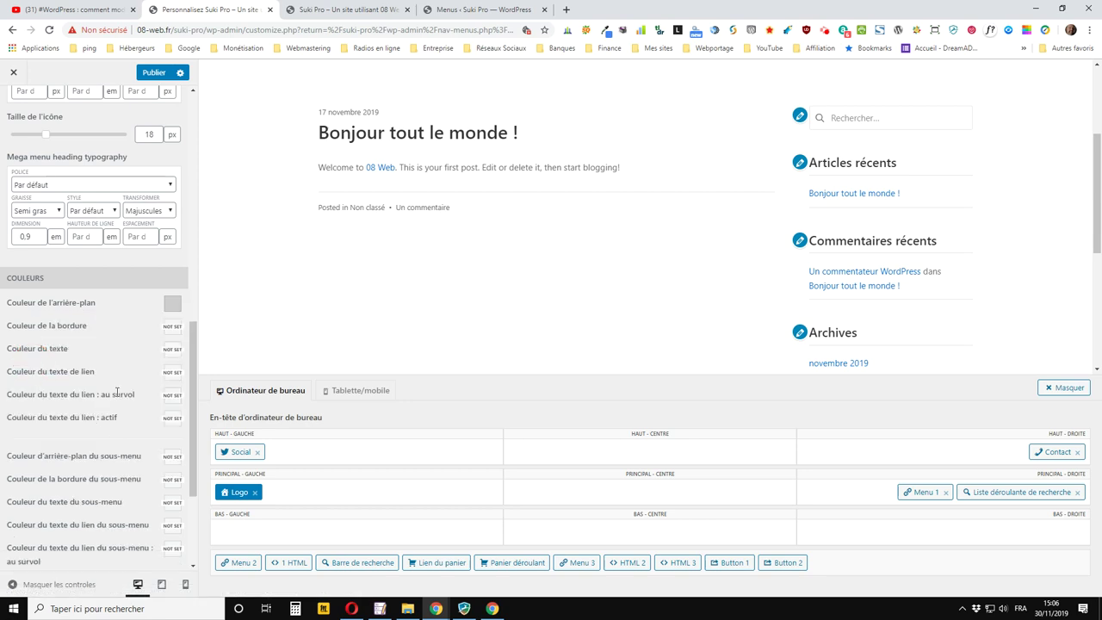
Publish the grey main bar background and reload the live site to check the header
left_click(153, 73)
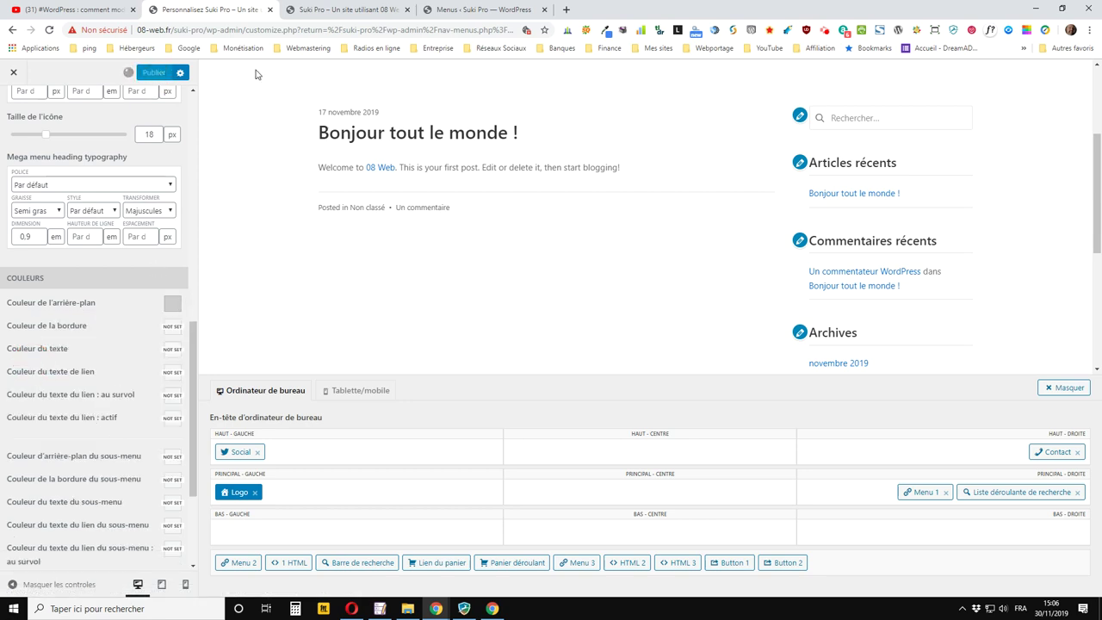
left_click(321, 10)
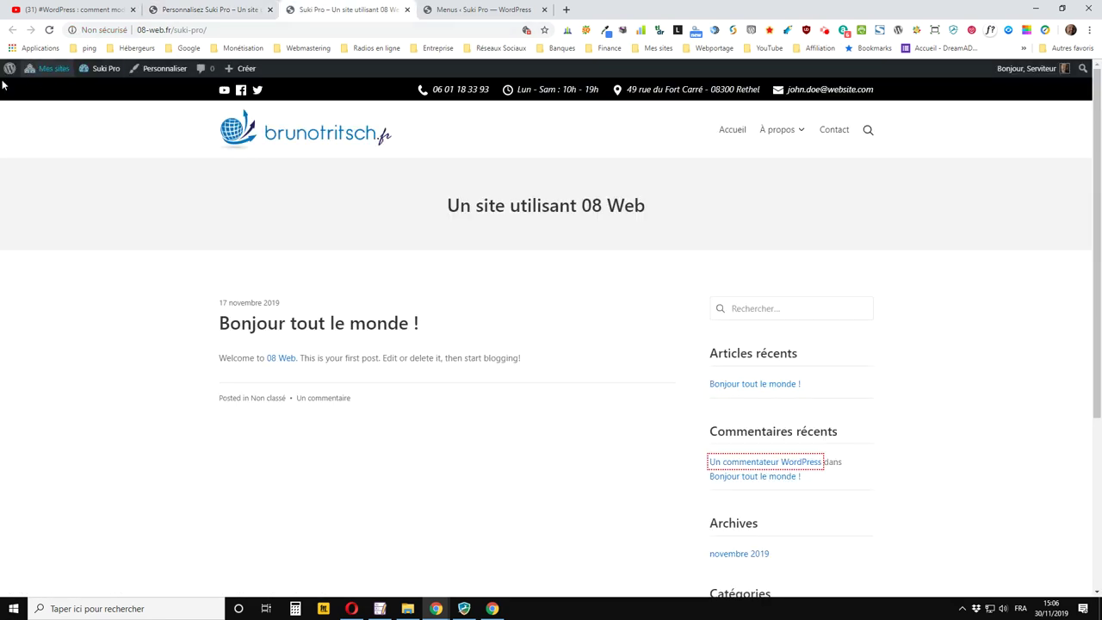
left_click(50, 31)
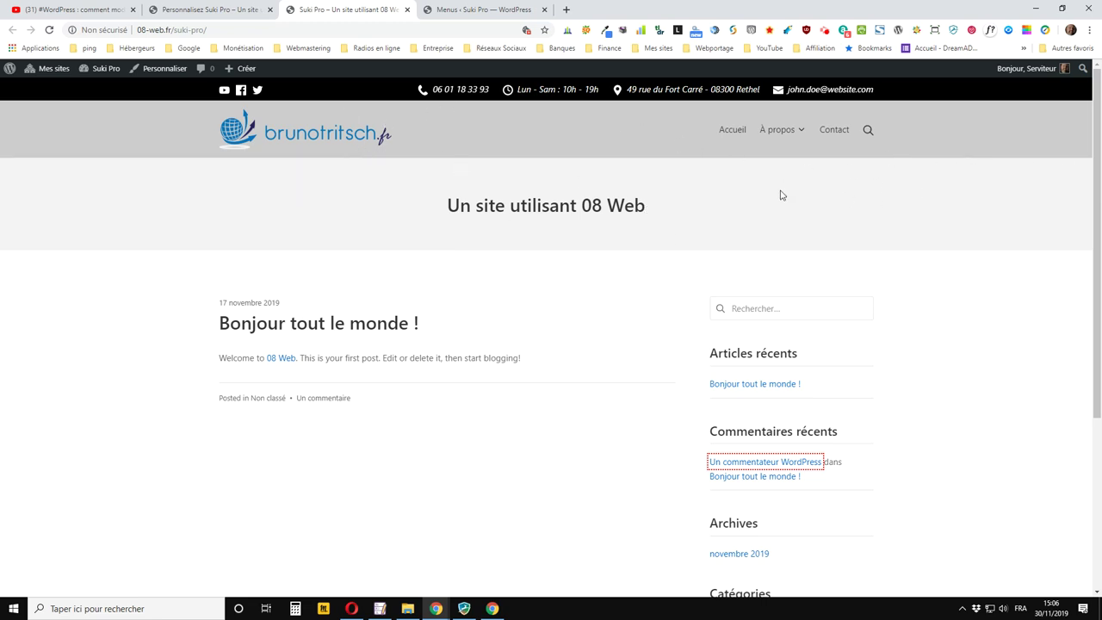
left_click(247, 9)
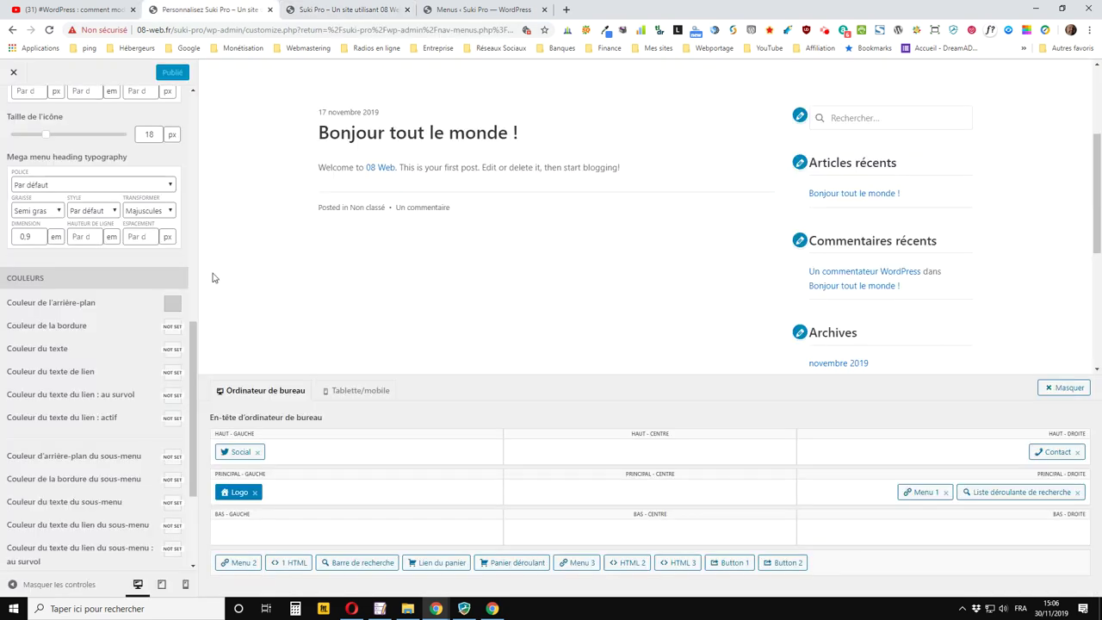
Set the main bar Hauteur to 200 px, publish, and preview the taller header live
scroll(129, 259, "up", 10)
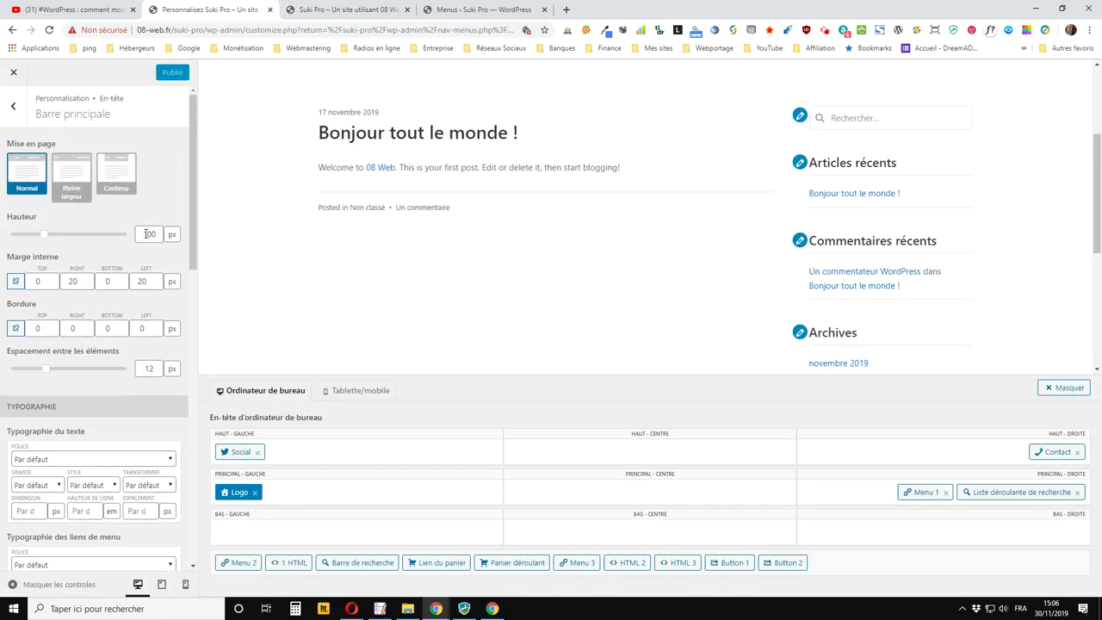
left_click(146, 233)
left_click(162, 90)
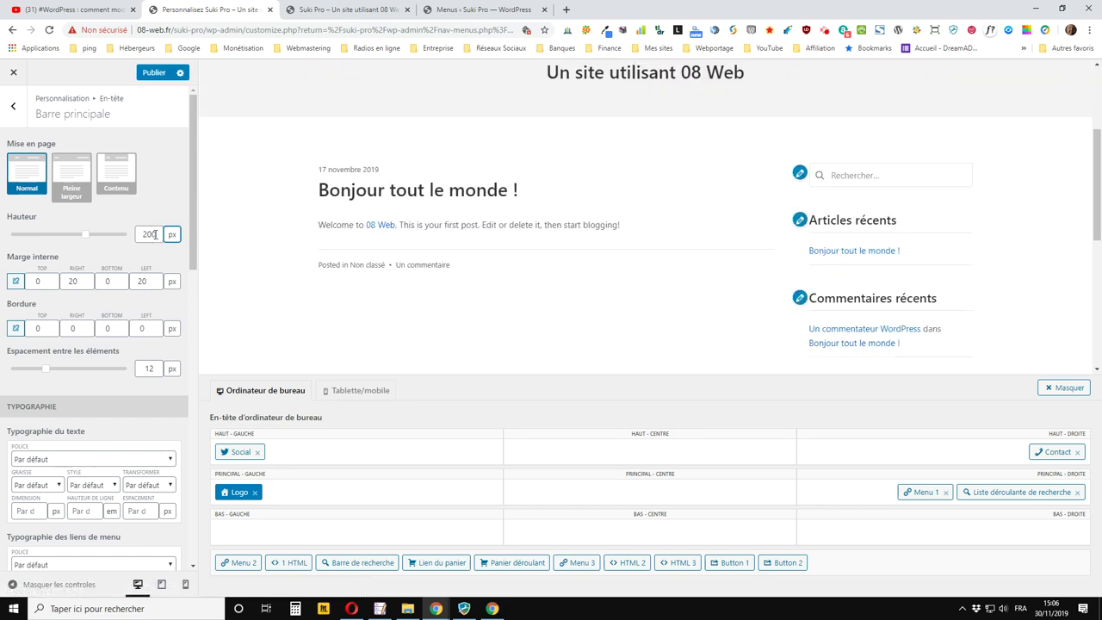
left_click(153, 74)
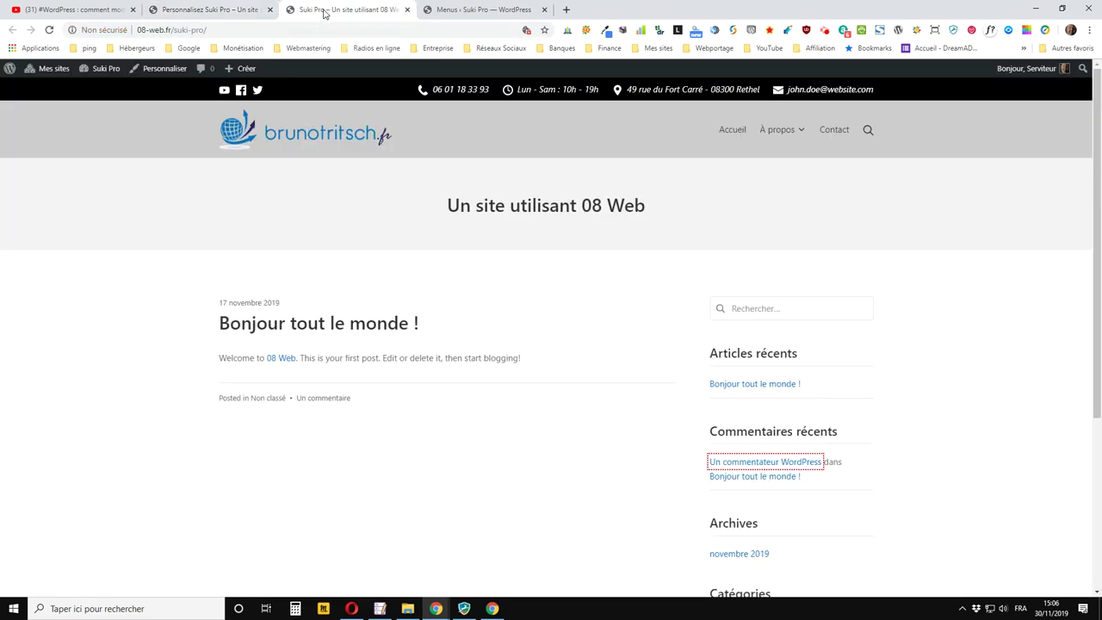
left_click(320, 15)
left_click(49, 30)
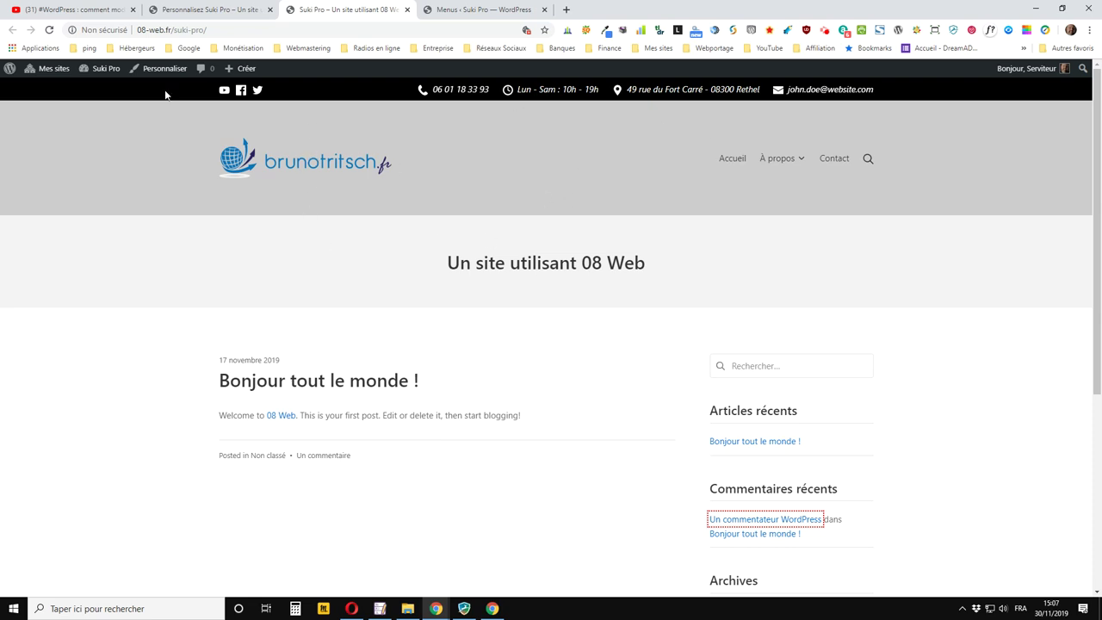
left_click(237, 12)
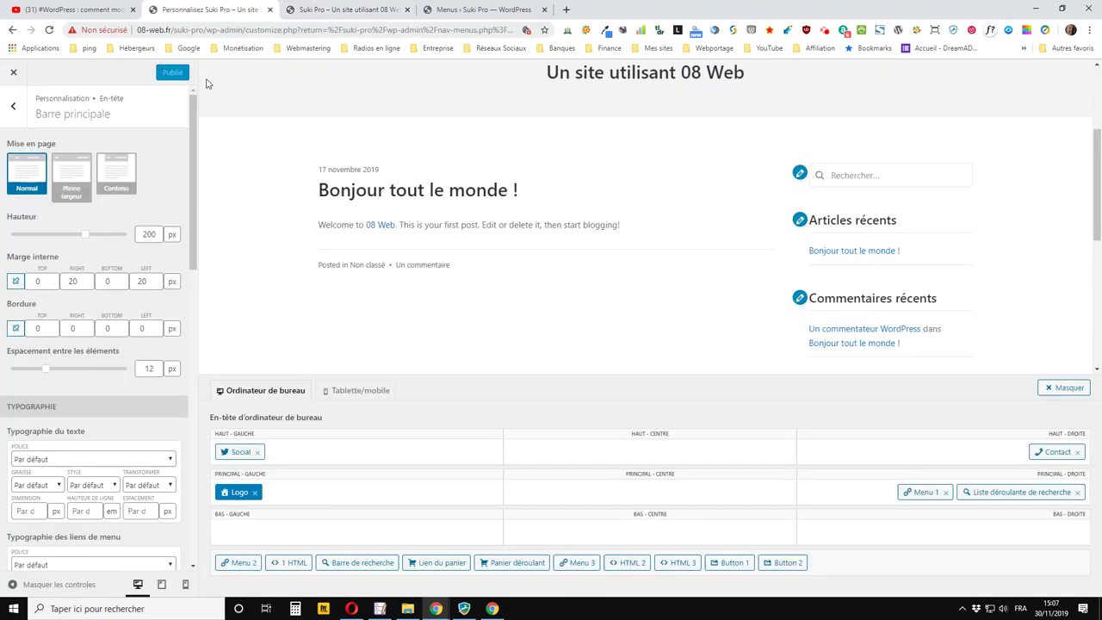
Change the main bar Hauteur back to 100 px, publish, and reload the live site
double_click(143, 233)
type("100")
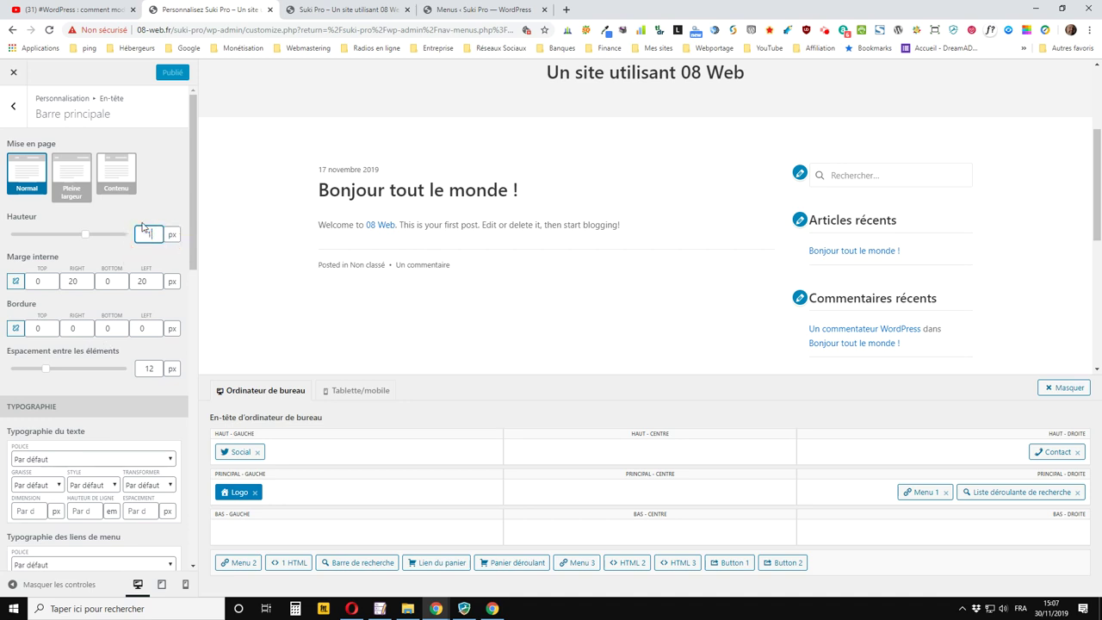
left_click(153, 73)
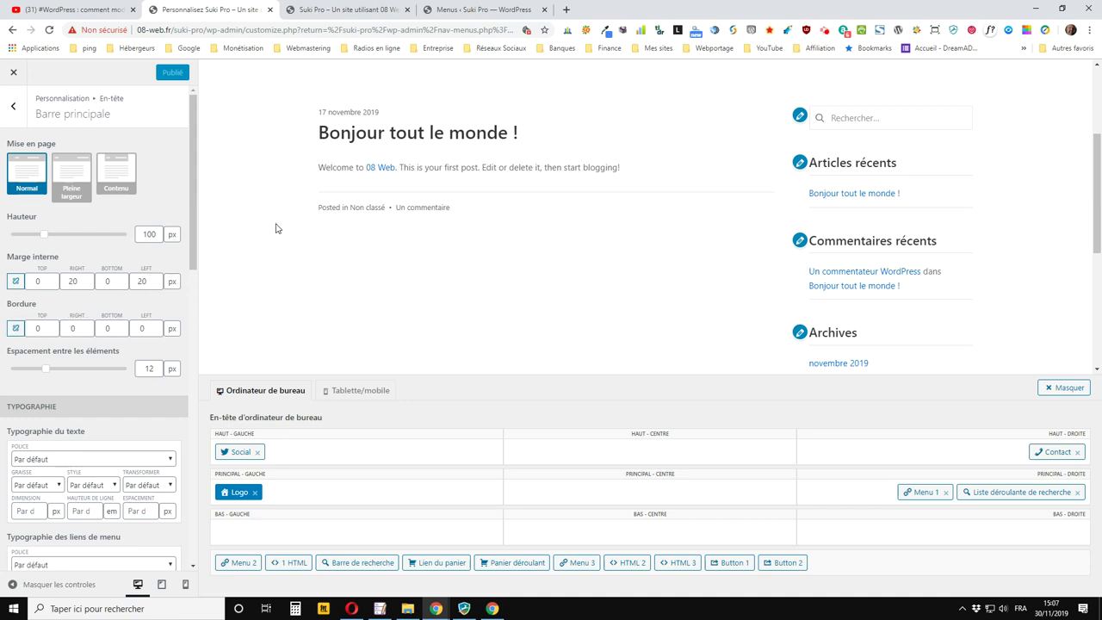
left_click(342, 11)
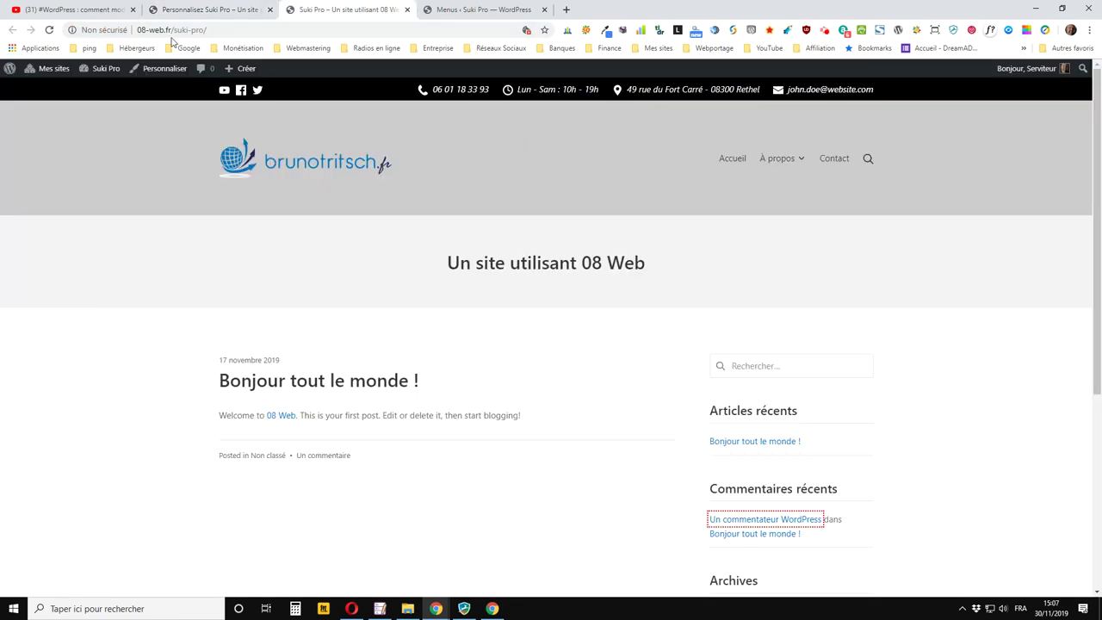
left_click(49, 30)
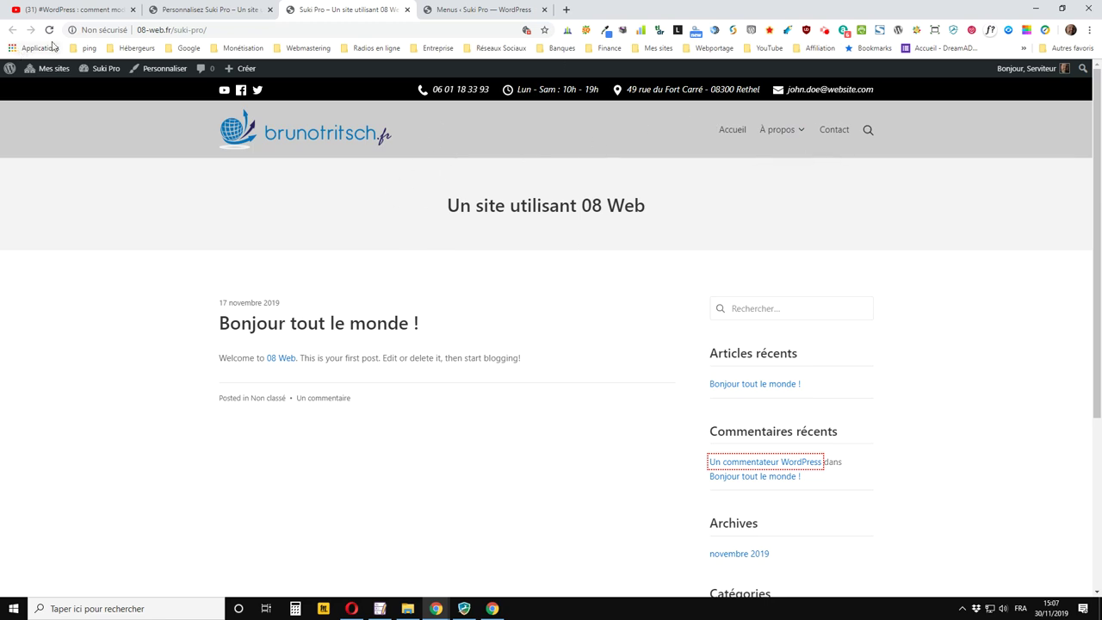
left_click(211, 10)
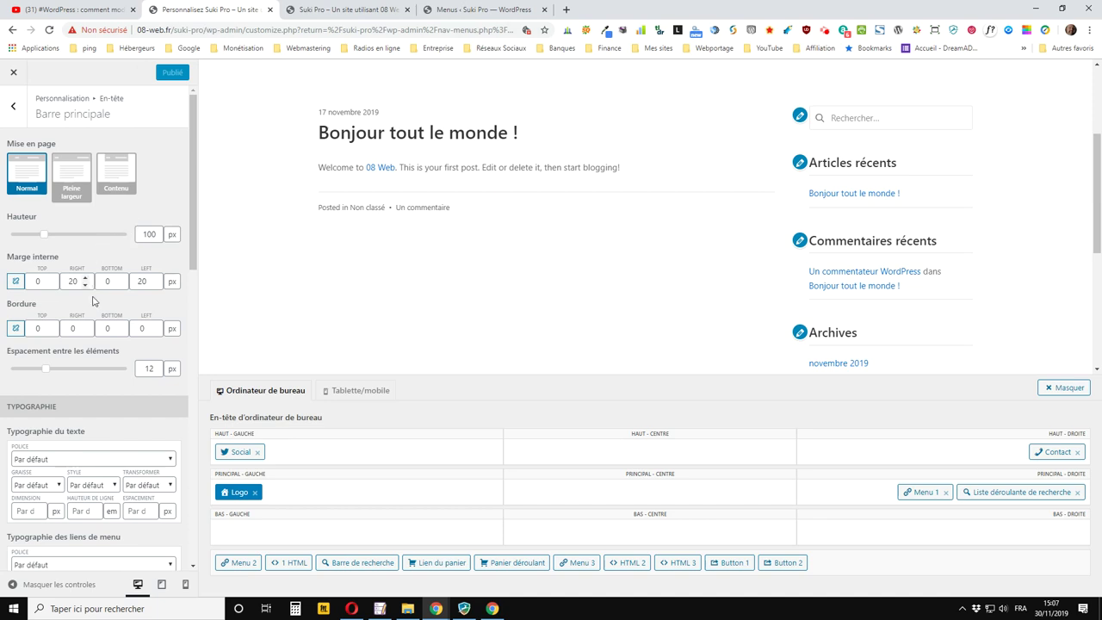
scroll(90, 297, "down", 3)
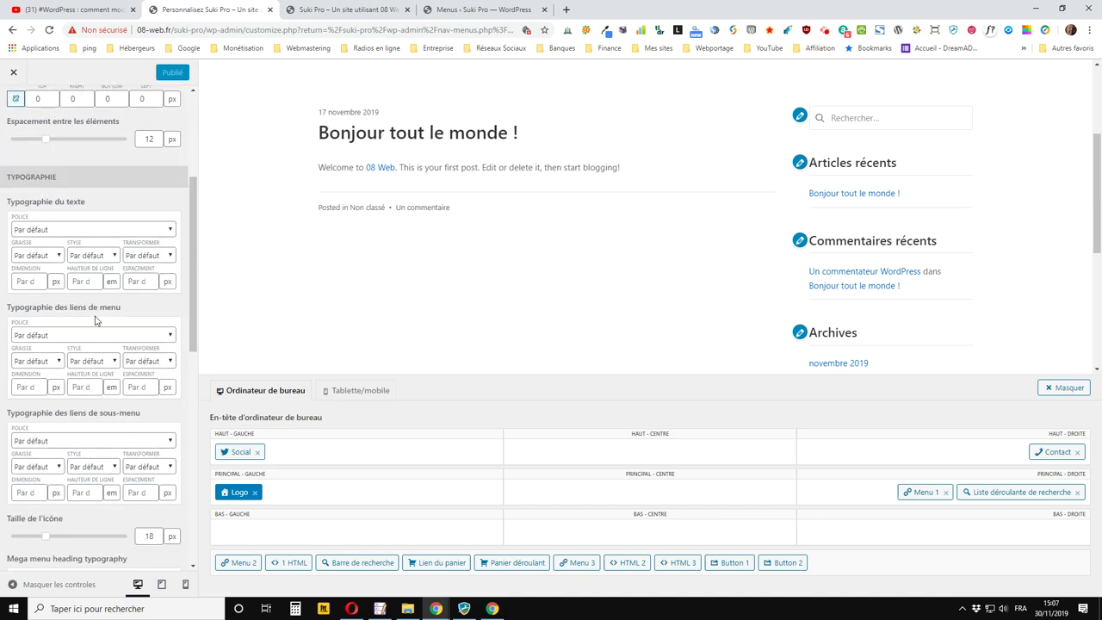
left_click(361, 10)
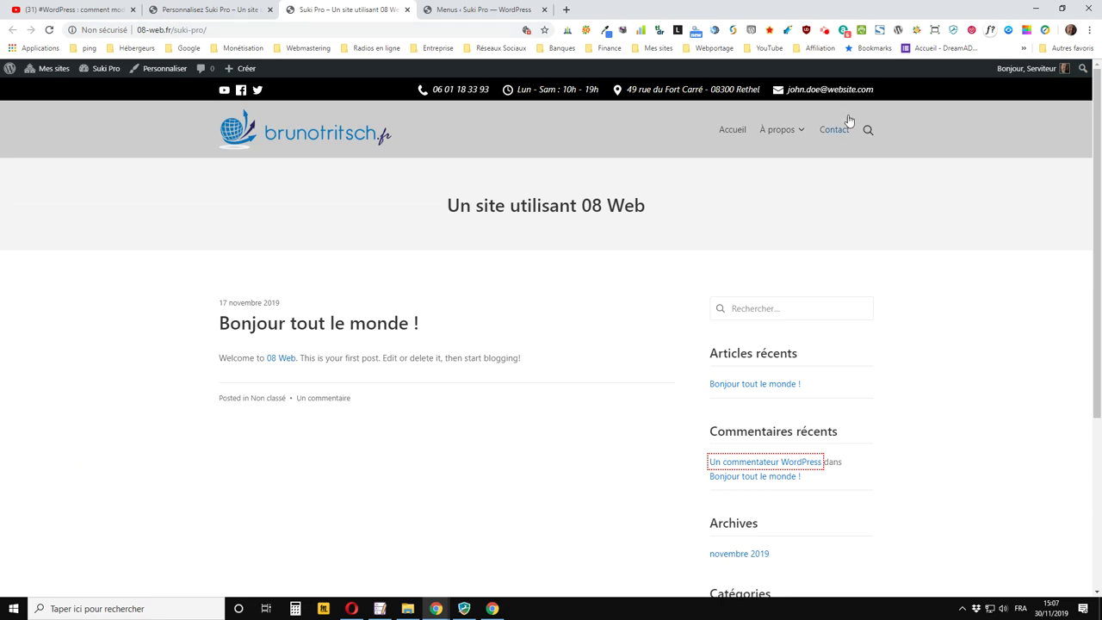
mouse_move(790, 133)
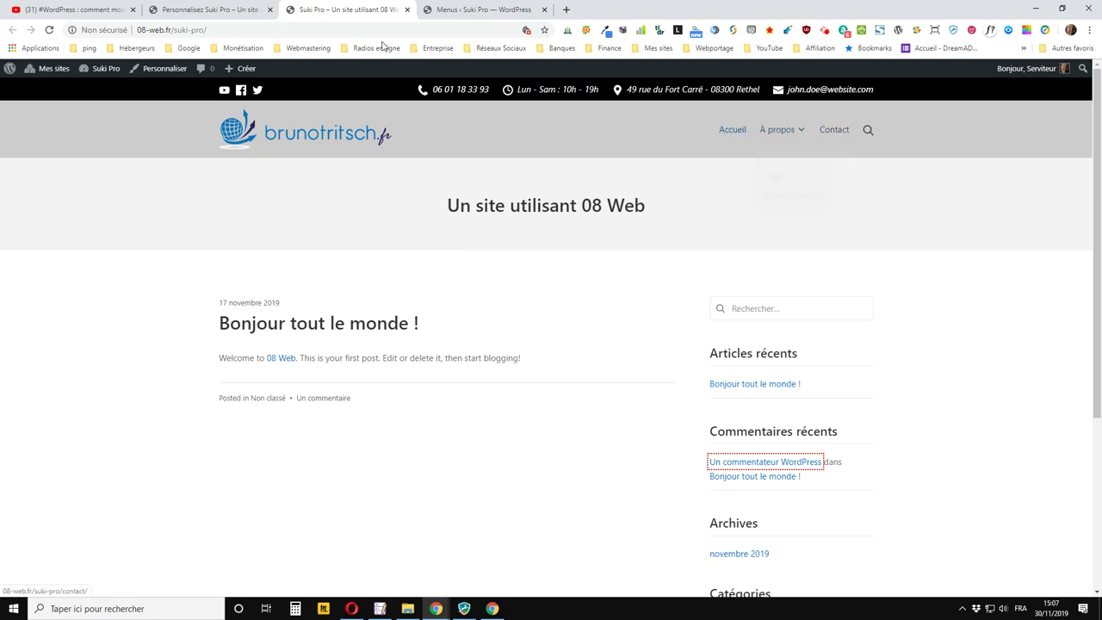
left_click(255, 15)
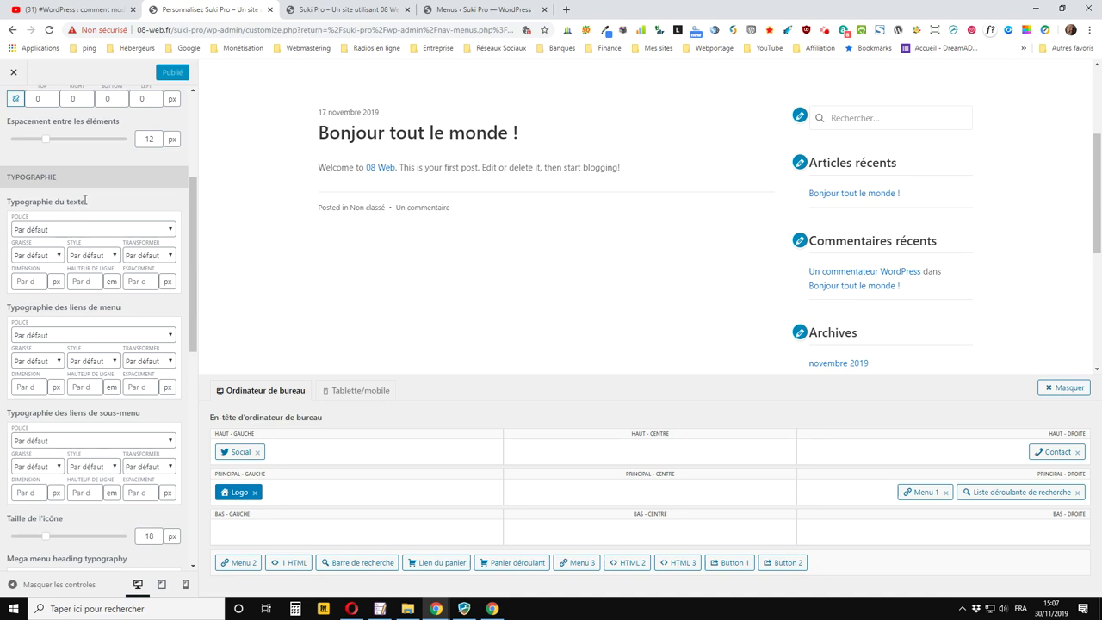
scroll(84, 202, "down", 2)
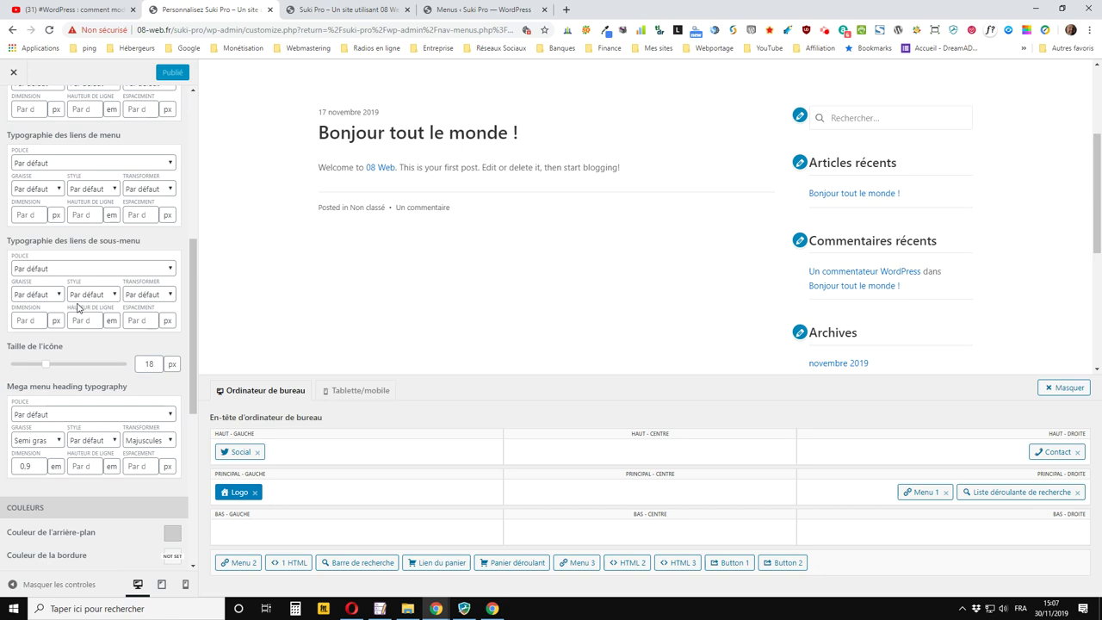
scroll(77, 308, "up", 1)
scroll(76, 303, "up", 3)
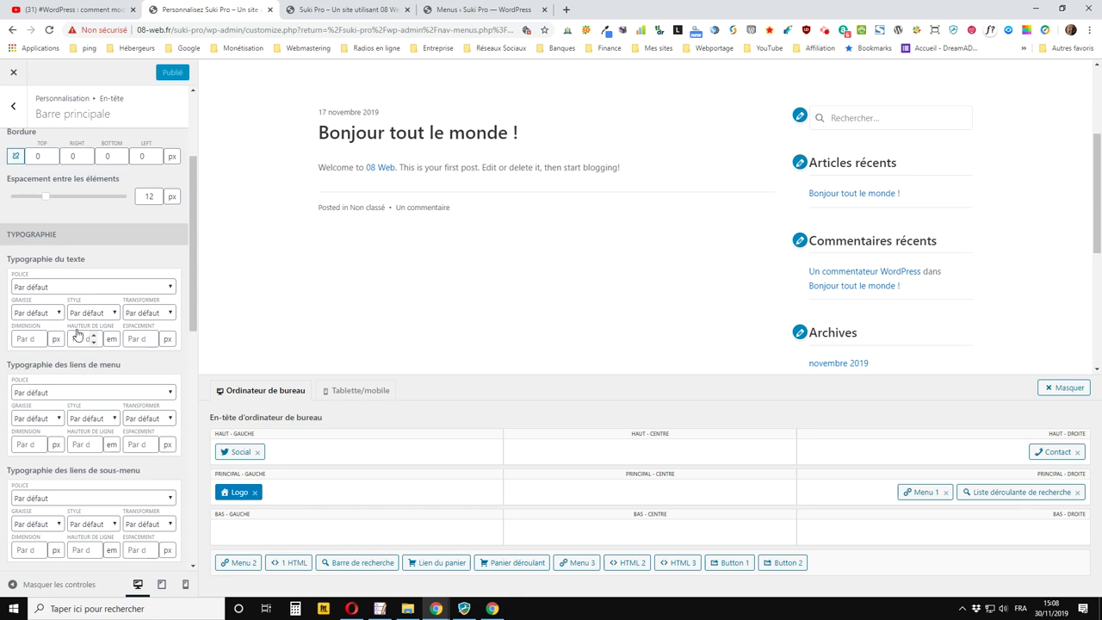
scroll(77, 334, "down", 2)
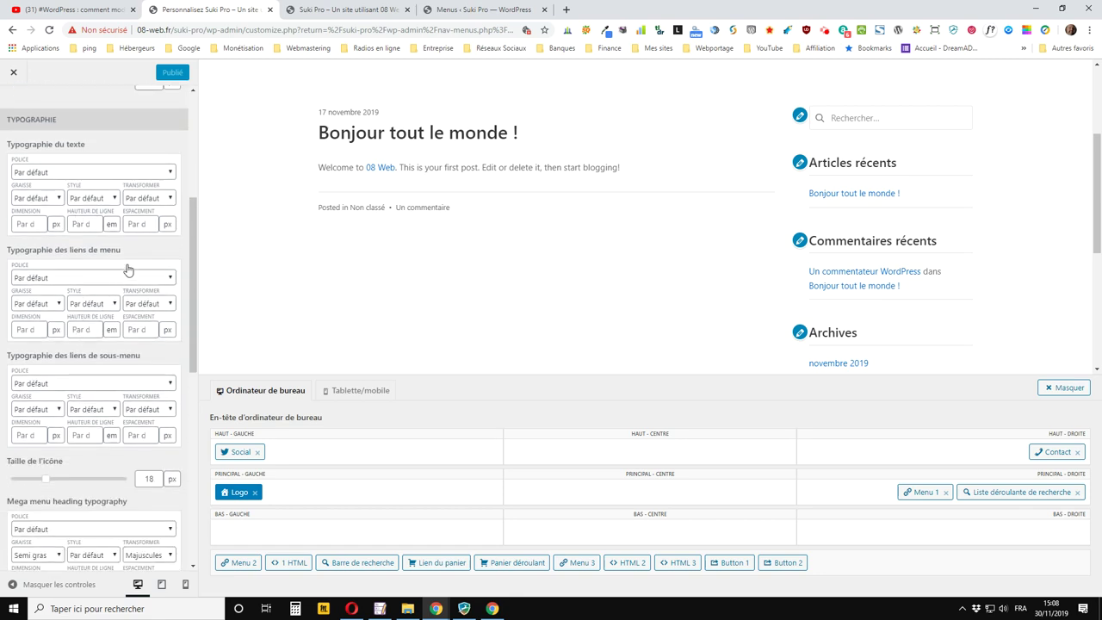
scroll(126, 271, "down", 3)
scroll(116, 280, "down", 2)
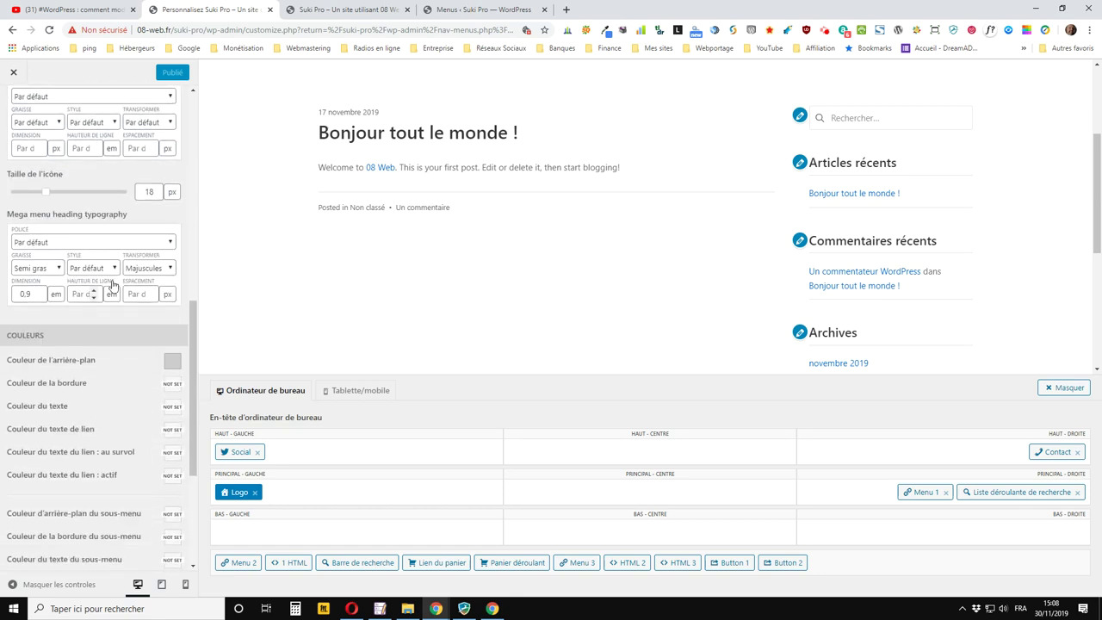
scroll(112, 284, "down", 4)
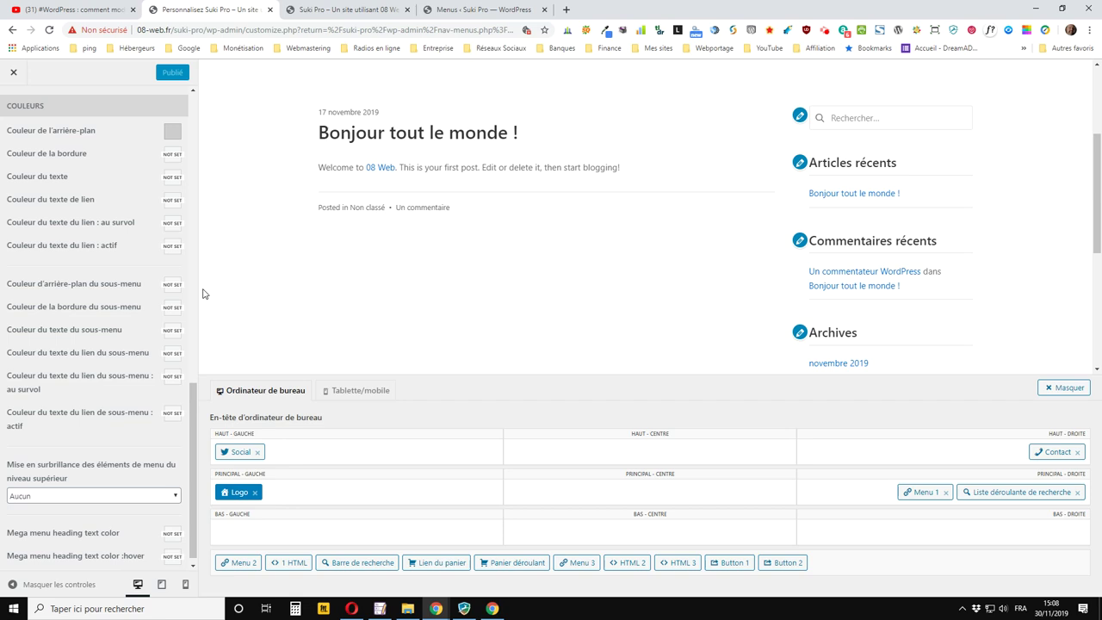
Set the submenu background colour to white and publish the change
left_click(383, 9)
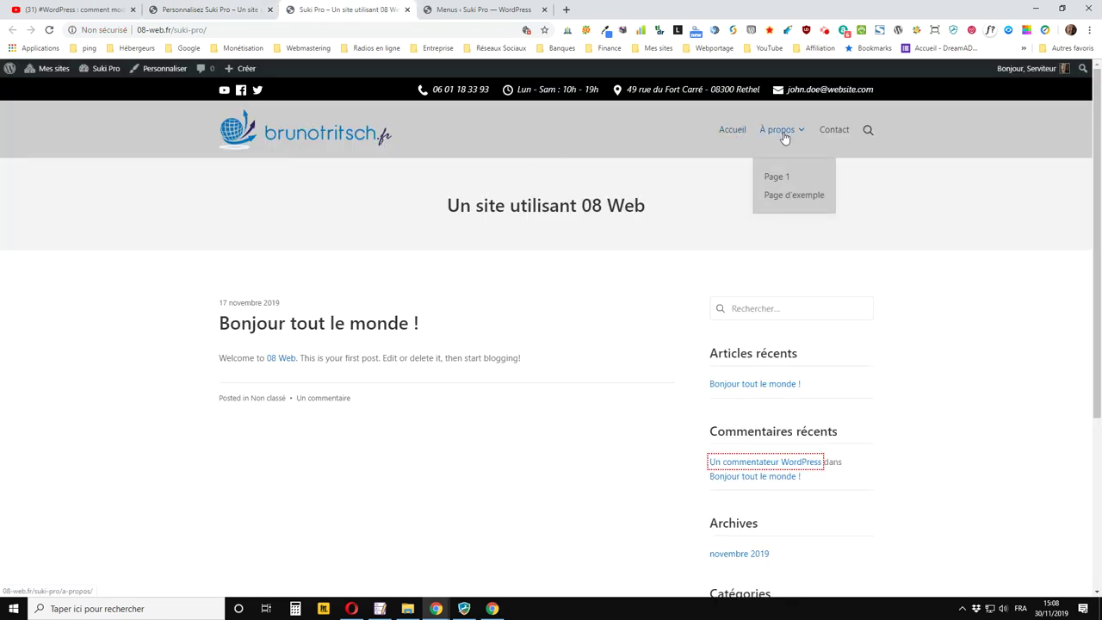
left_click(208, 11)
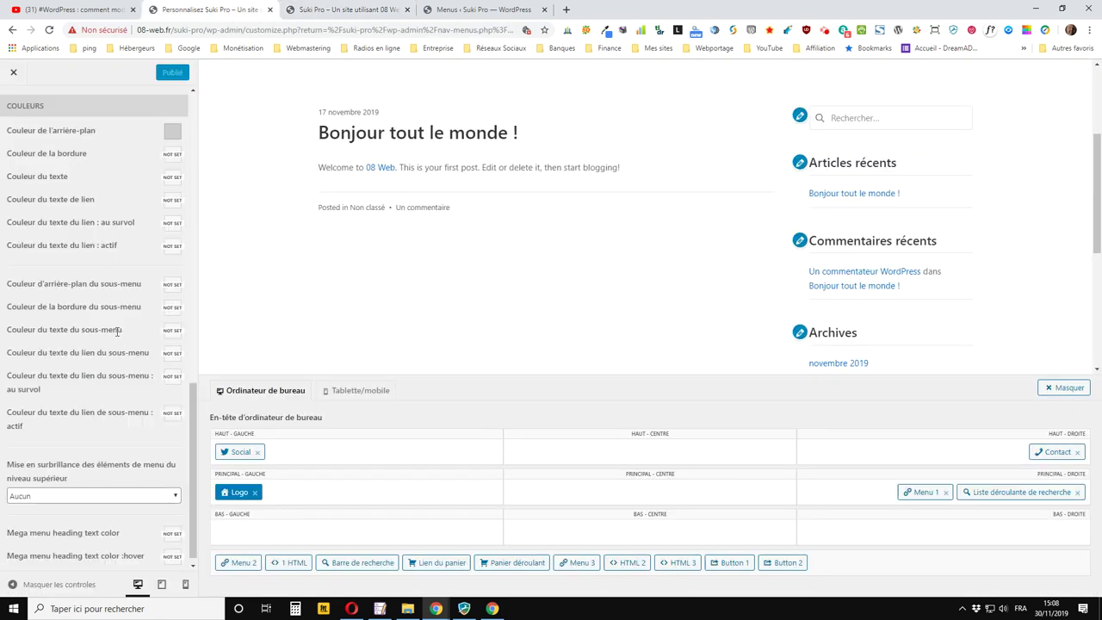
left_click(171, 285)
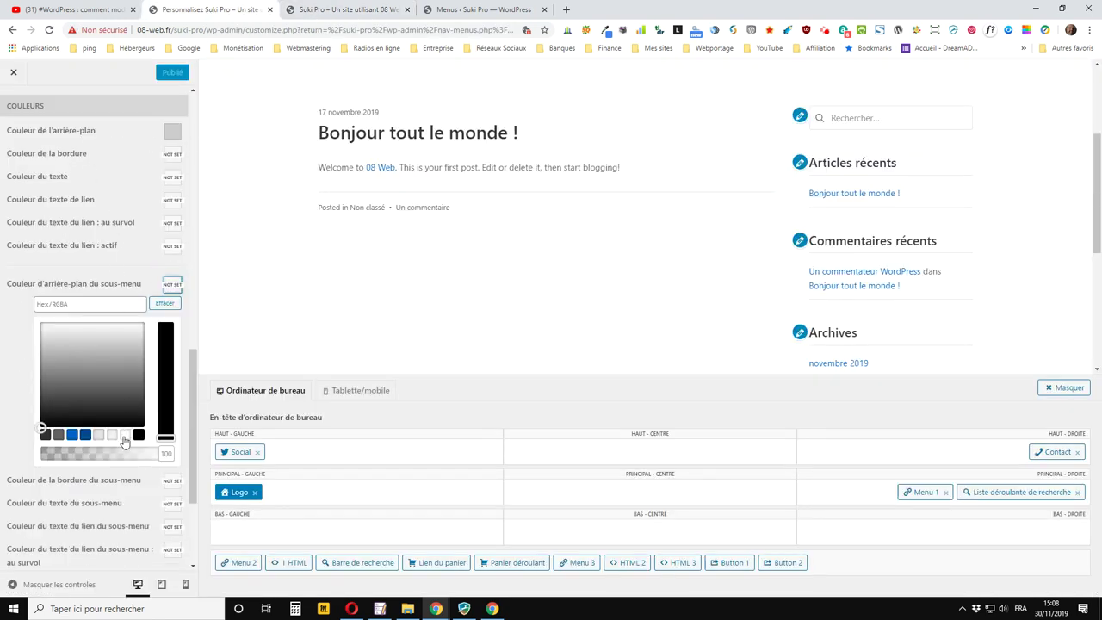
left_click(125, 435)
left_click(160, 72)
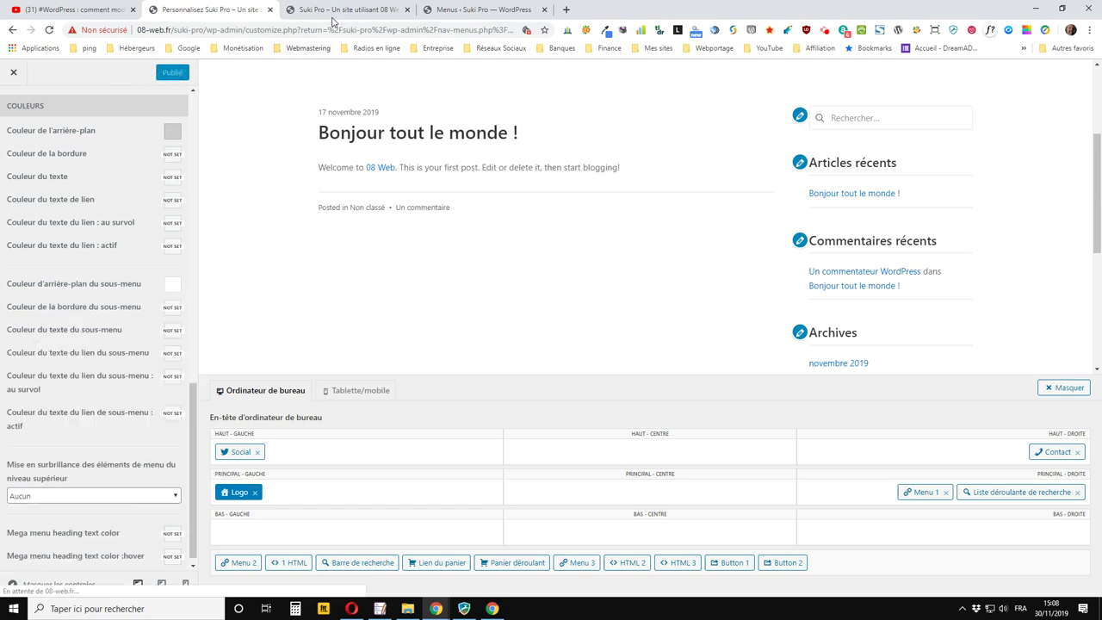
Reload the live site to check the white submenu, then return to the customizer
left_click(332, 15)
left_click(50, 30)
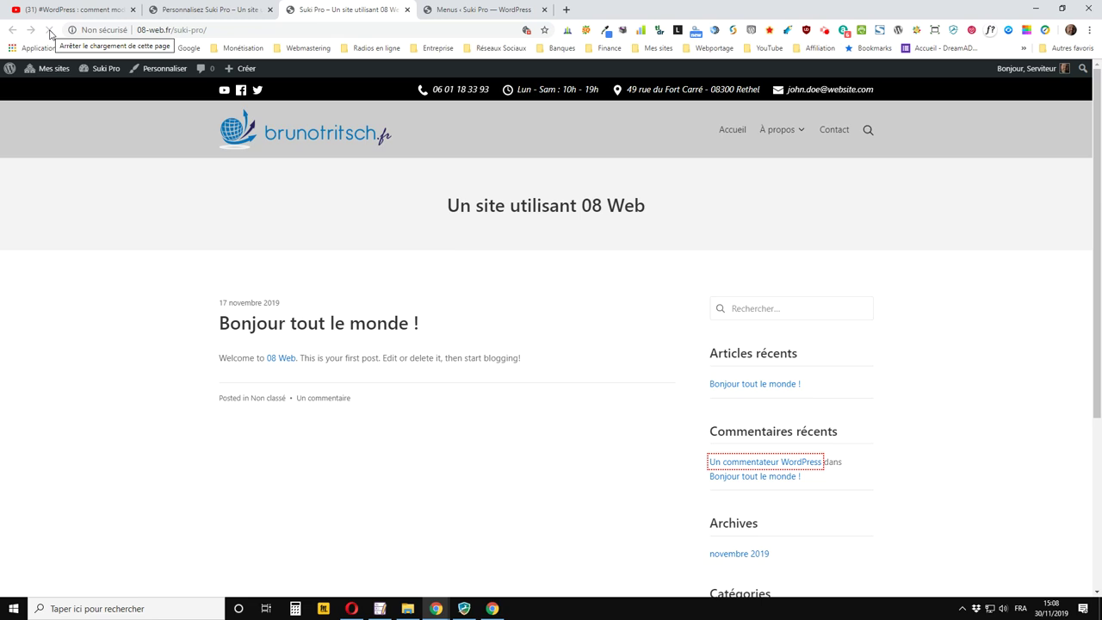
mouse_move(796, 131)
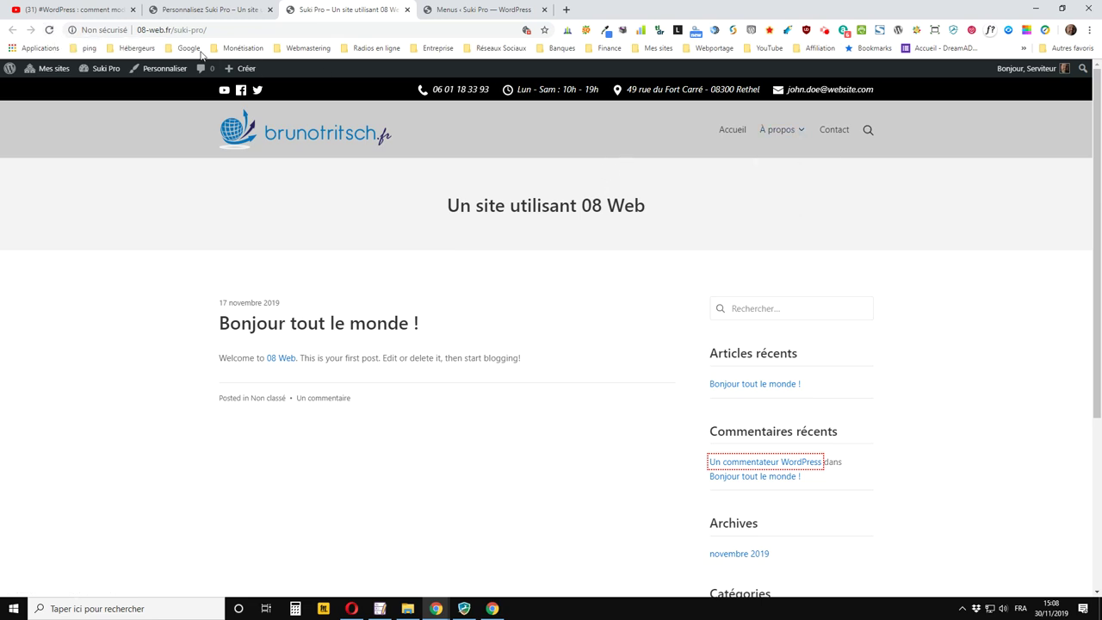
left_click(206, 10)
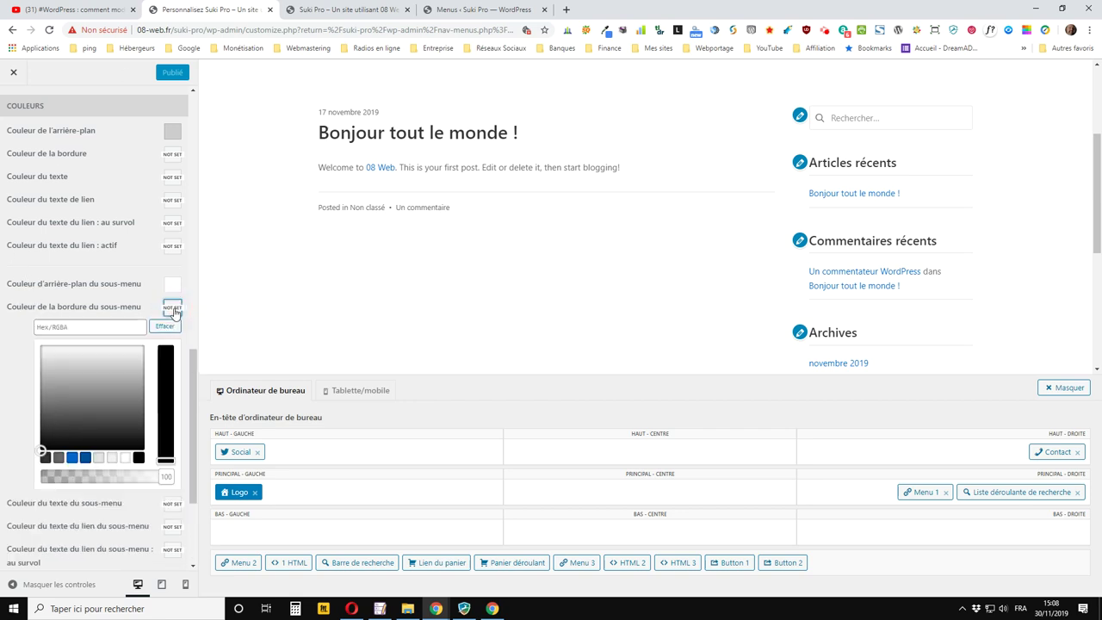
Make the submenu border black and publish it
left_click(138, 458)
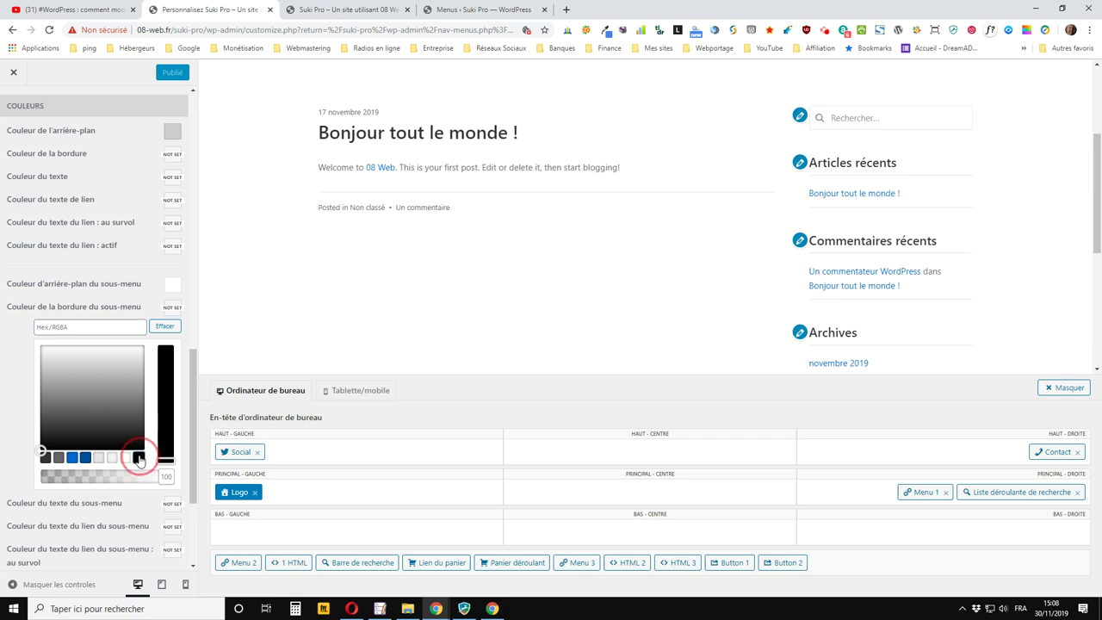
left_click(173, 308)
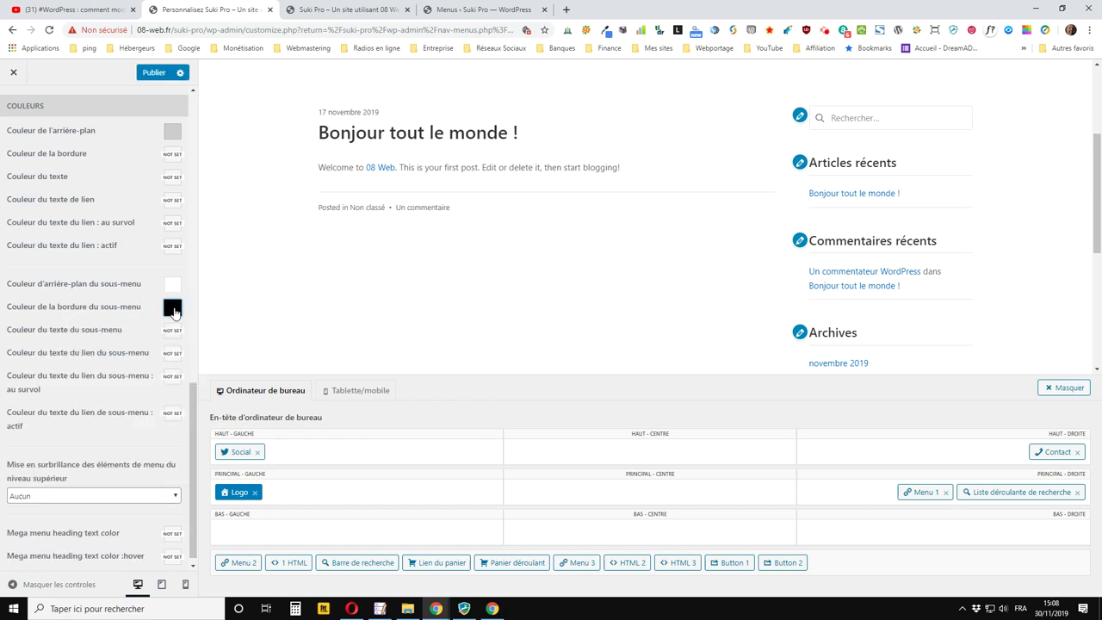
left_click(155, 72)
Reload the live site to check the black submenu border, then return to the customizer
left_click(336, 11)
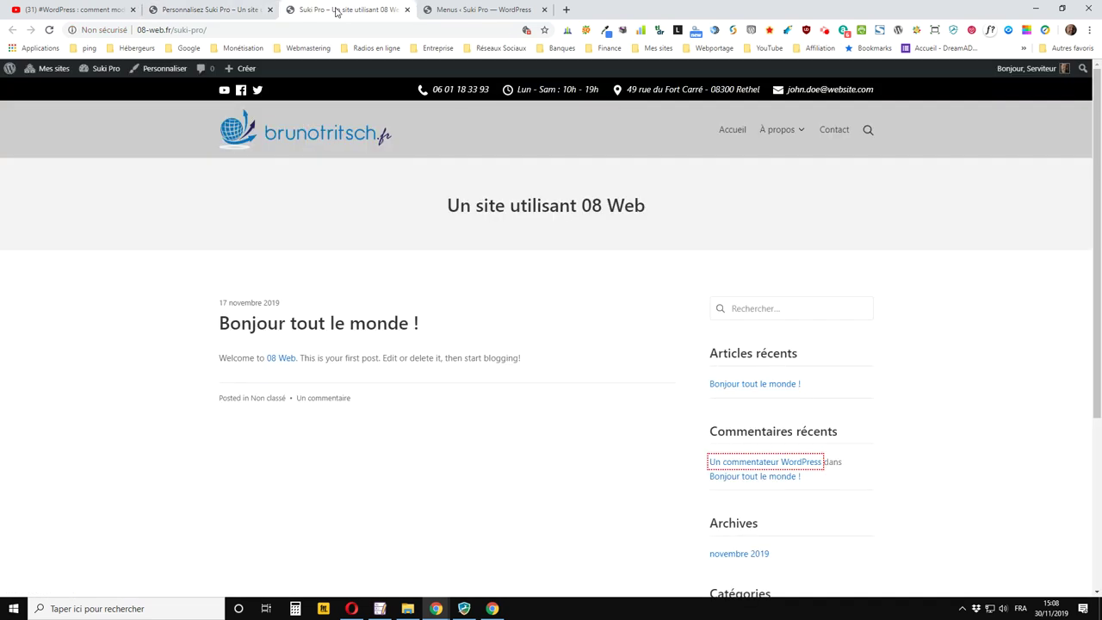
left_click(49, 29)
mouse_move(789, 131)
key("ctrl+shift+Tab")
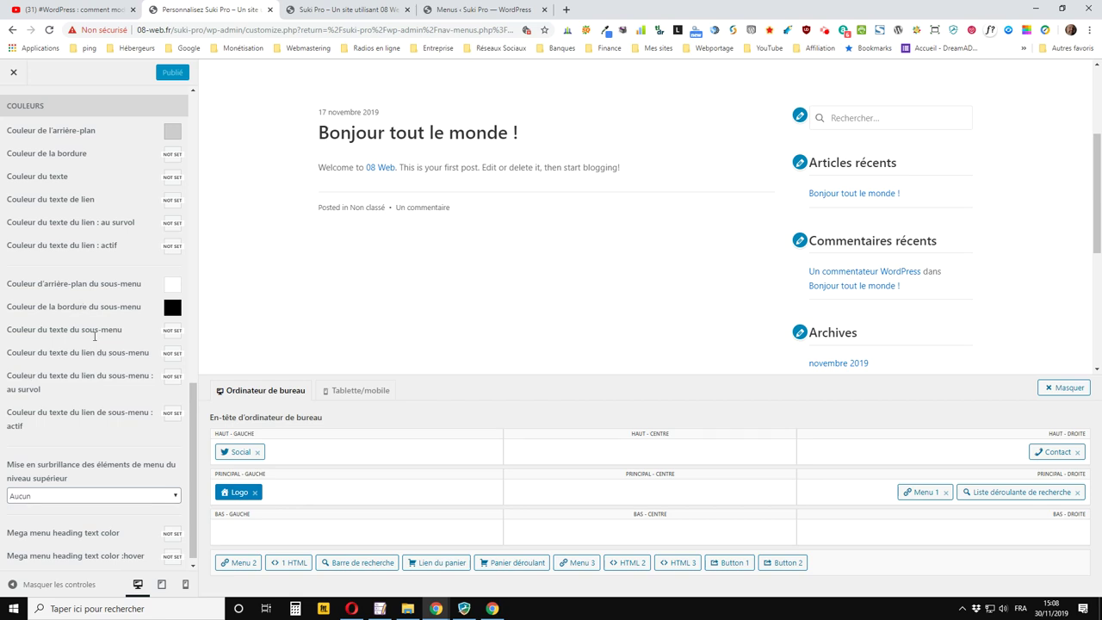
left_click(319, 9)
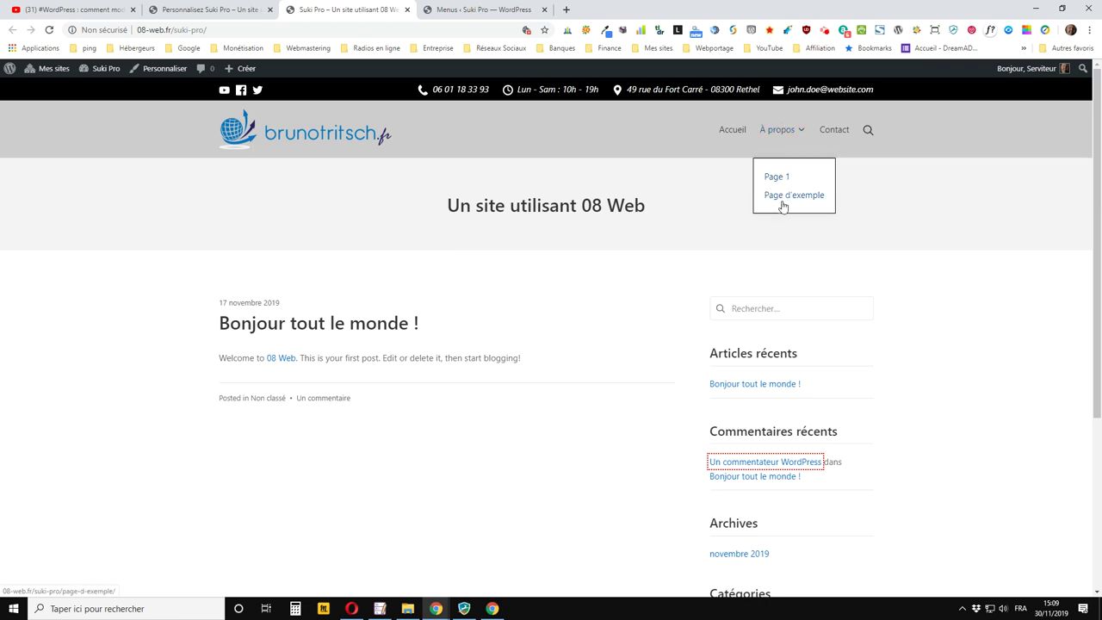
left_click(239, 10)
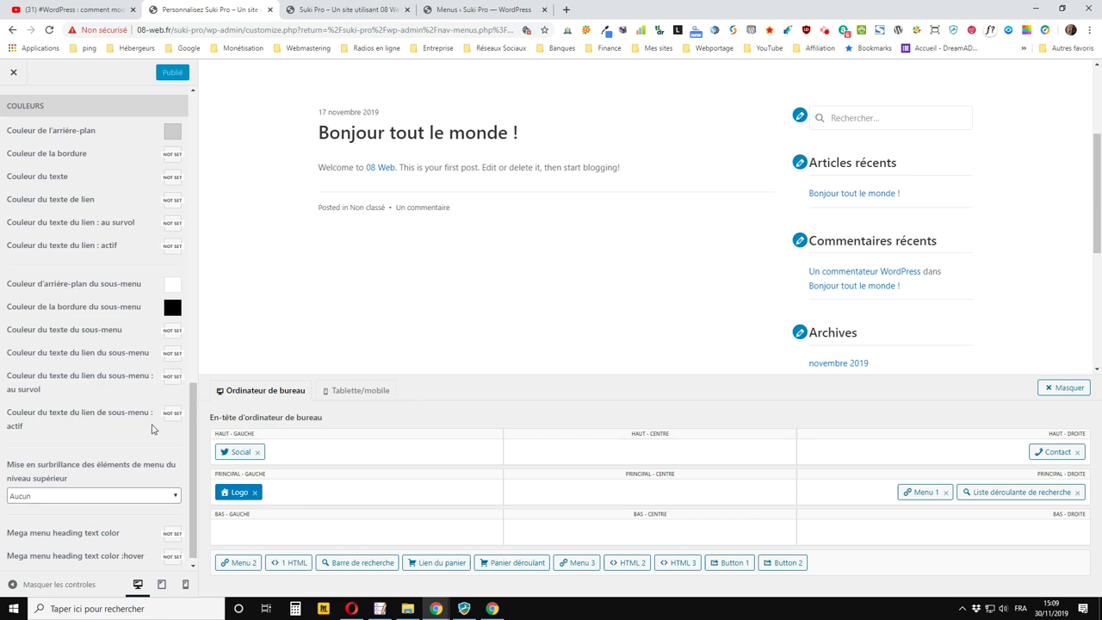
Open the colour choices for the active submenu link, then start a new browser tab
left_click(172, 413)
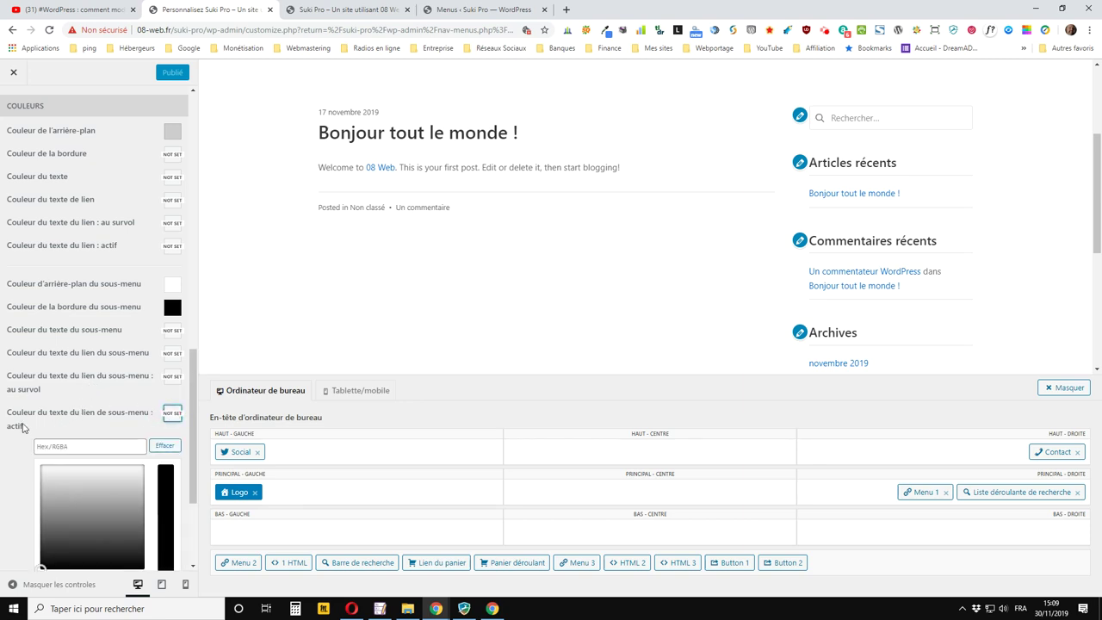
scroll(24, 428, "down", 2)
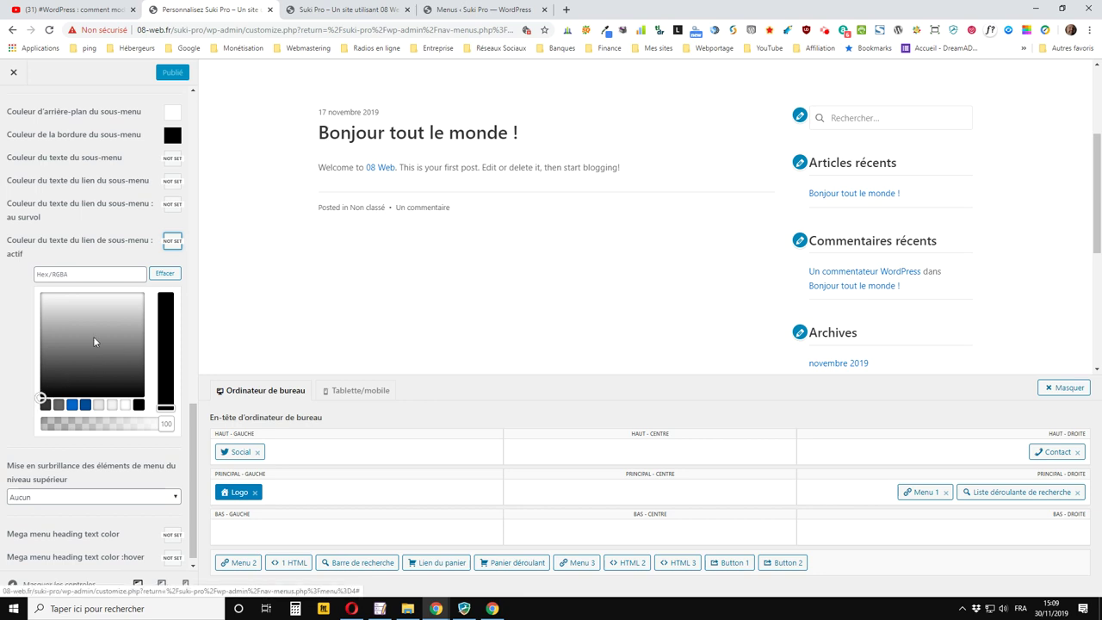
left_click(565, 10)
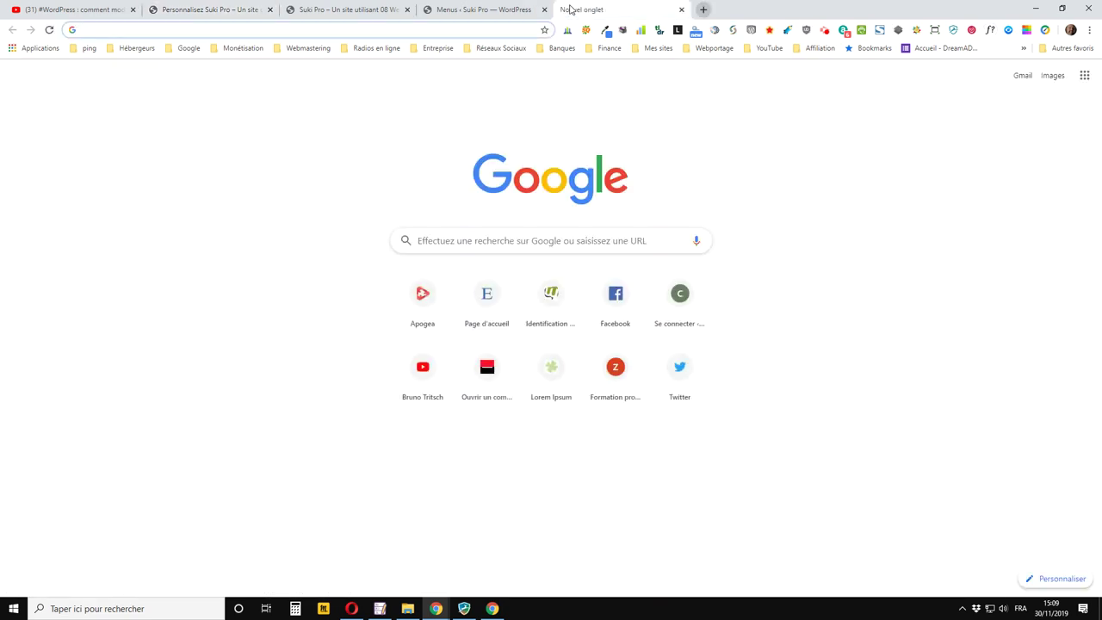
Search Google for 'code couleur' and open the HTML Color Codes site
type("code")
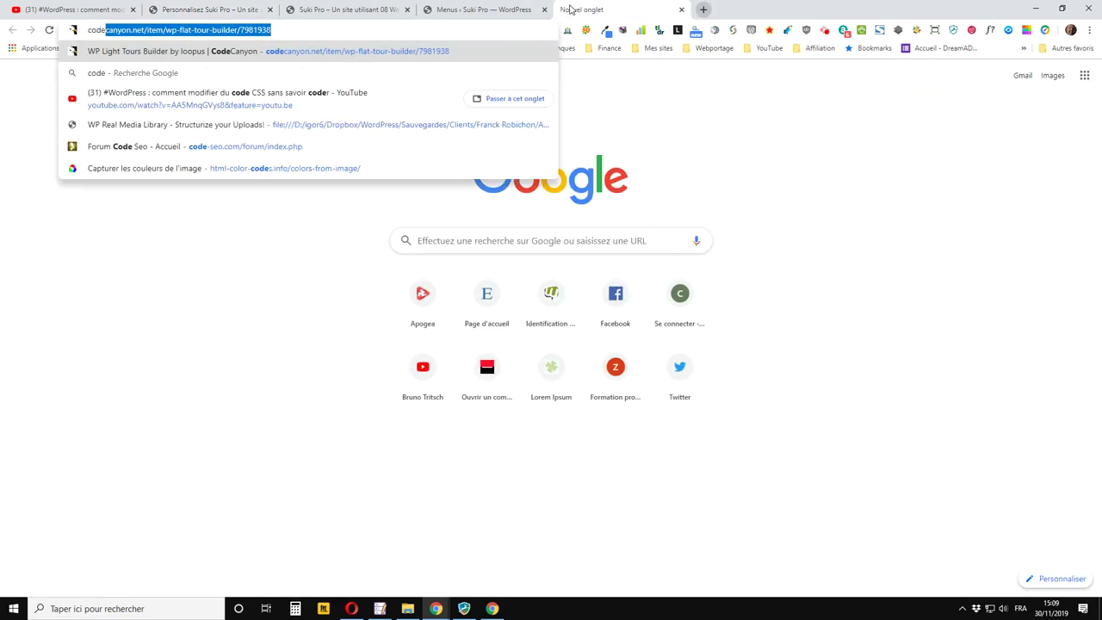
type(" couleur")
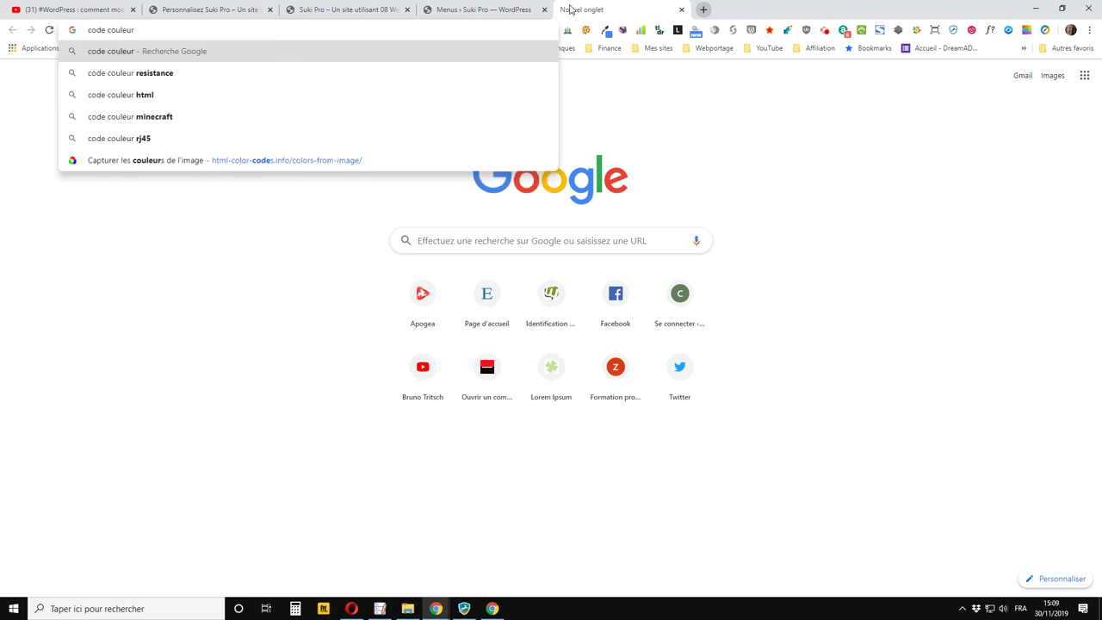
key("Return")
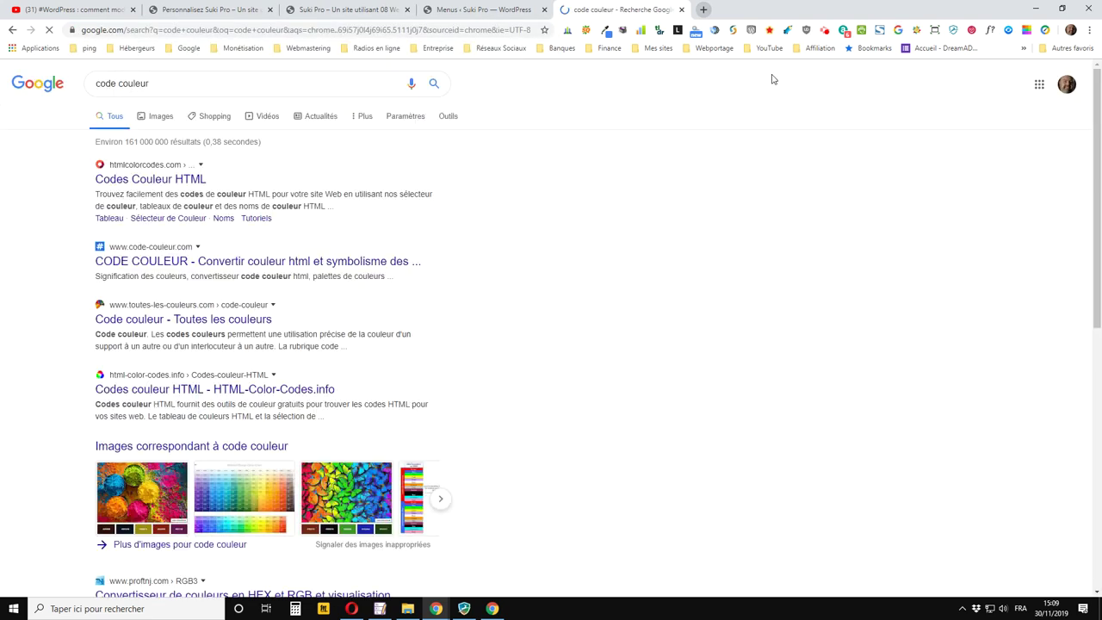
left_click(125, 181)
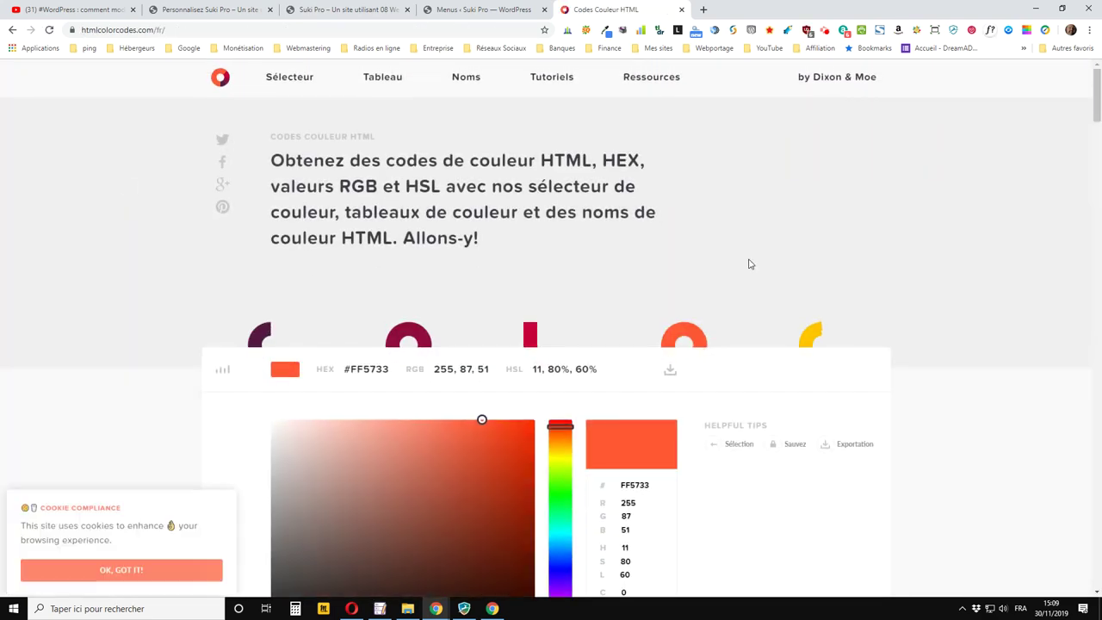
Copy the hex code FF5733 and return to the customizer's Hex field
scroll(767, 261, "down", 4)
scroll(780, 260, "up", 1)
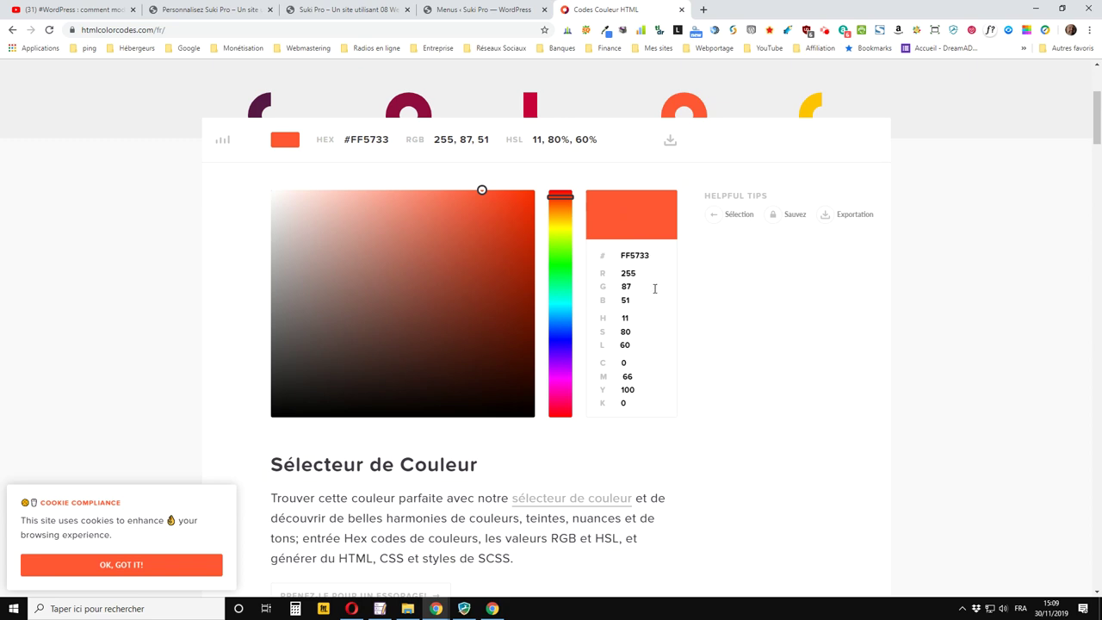
left_click_drag(658, 257, 608, 253)
right_click(637, 258)
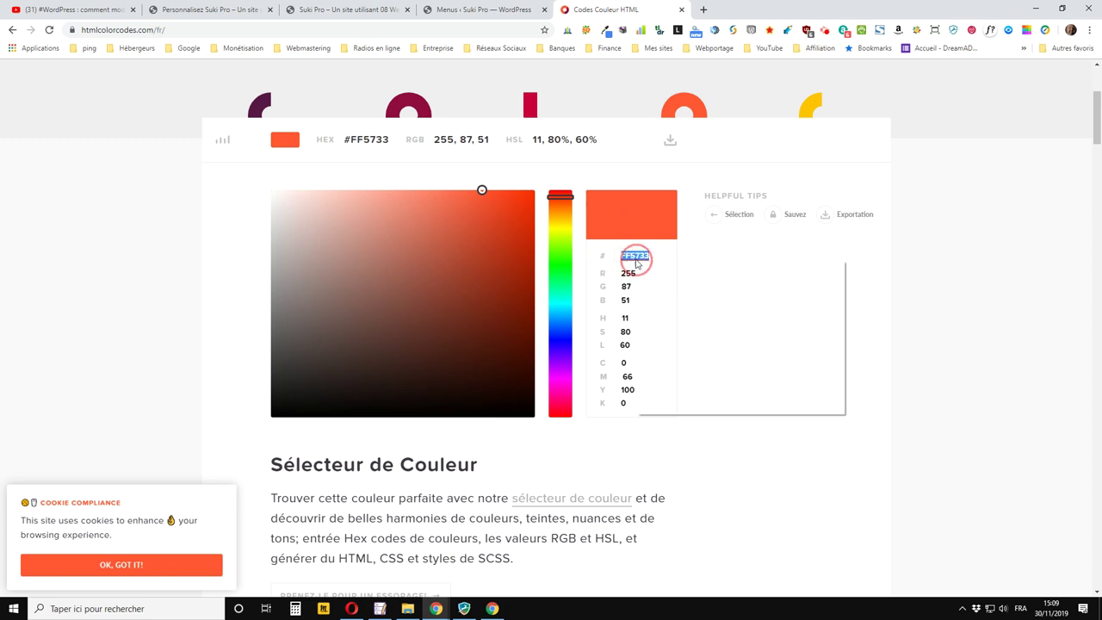
left_click(664, 328)
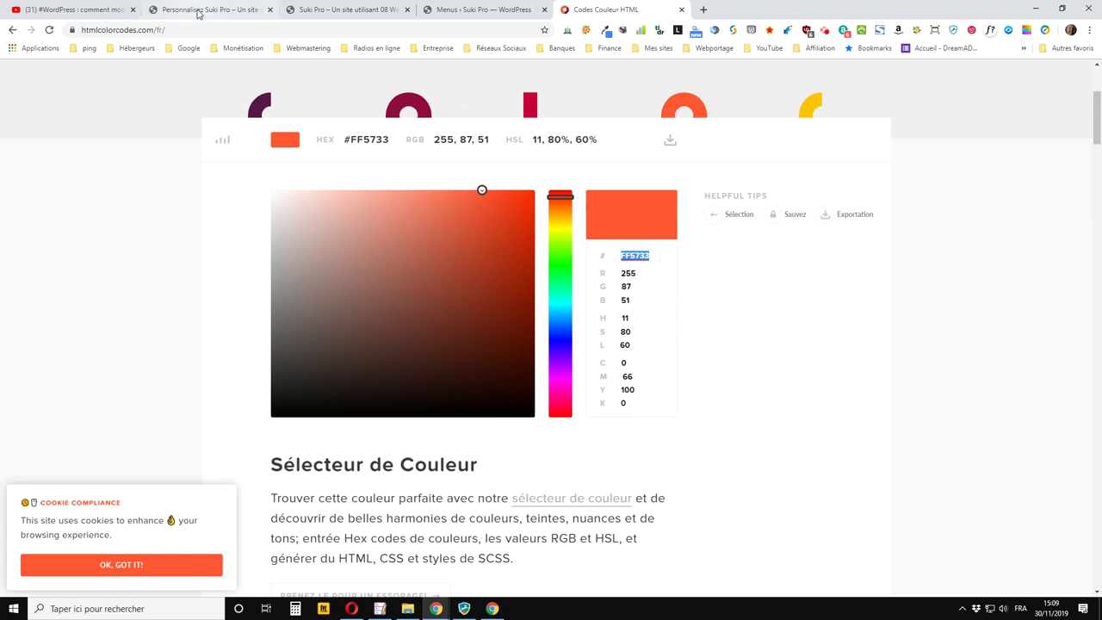
left_click(209, 7)
left_click(100, 274)
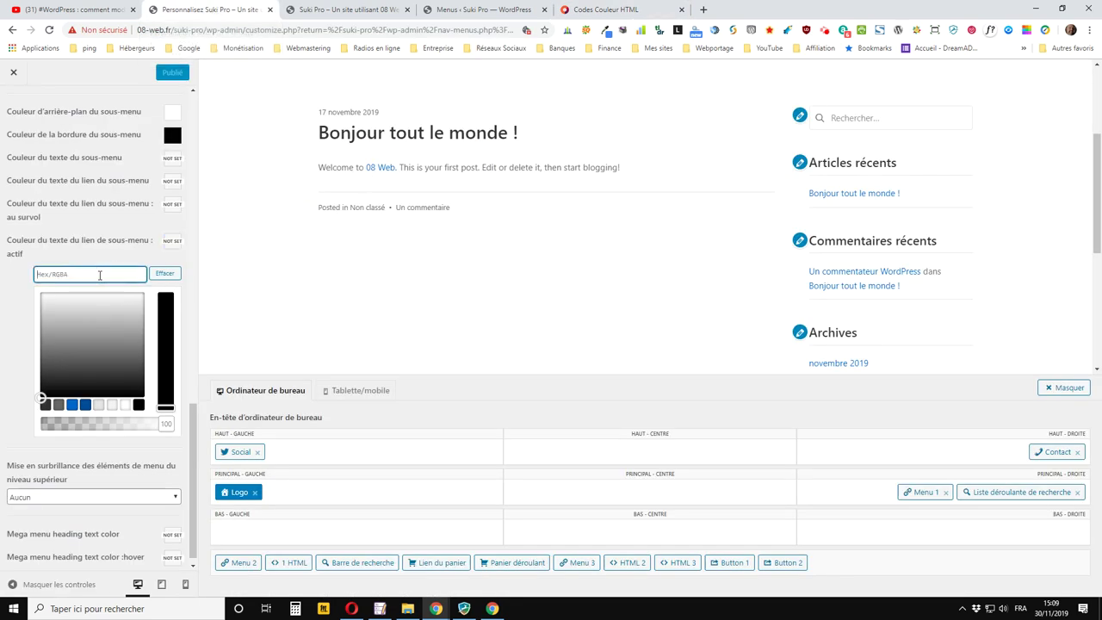
Set the active submenu link colour to #ff5733 and publish it
type("#")
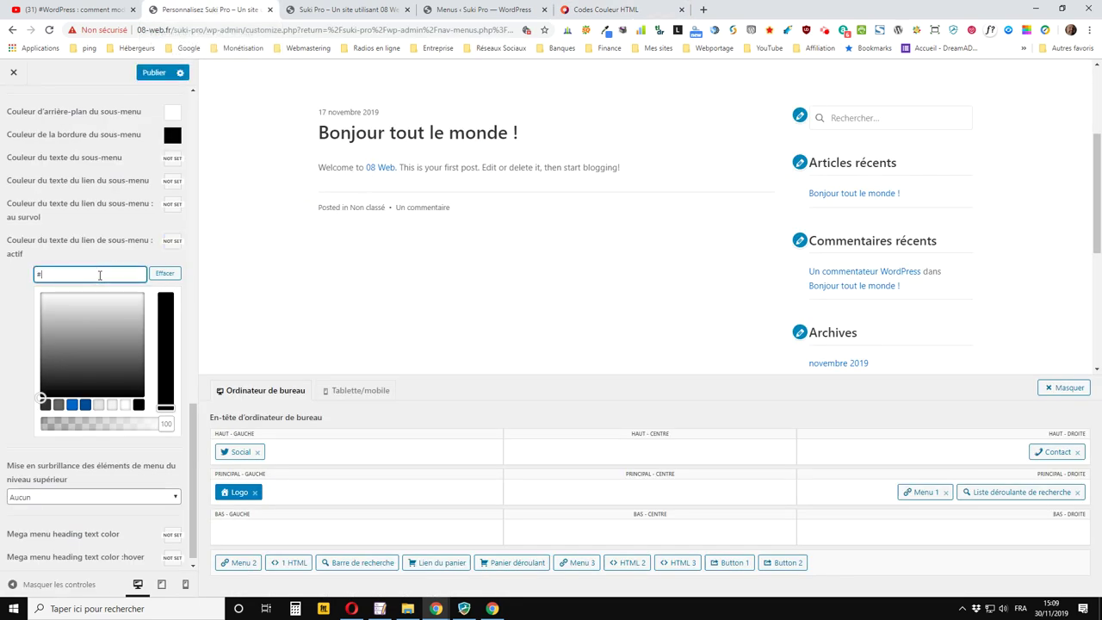
key("ctrl+v")
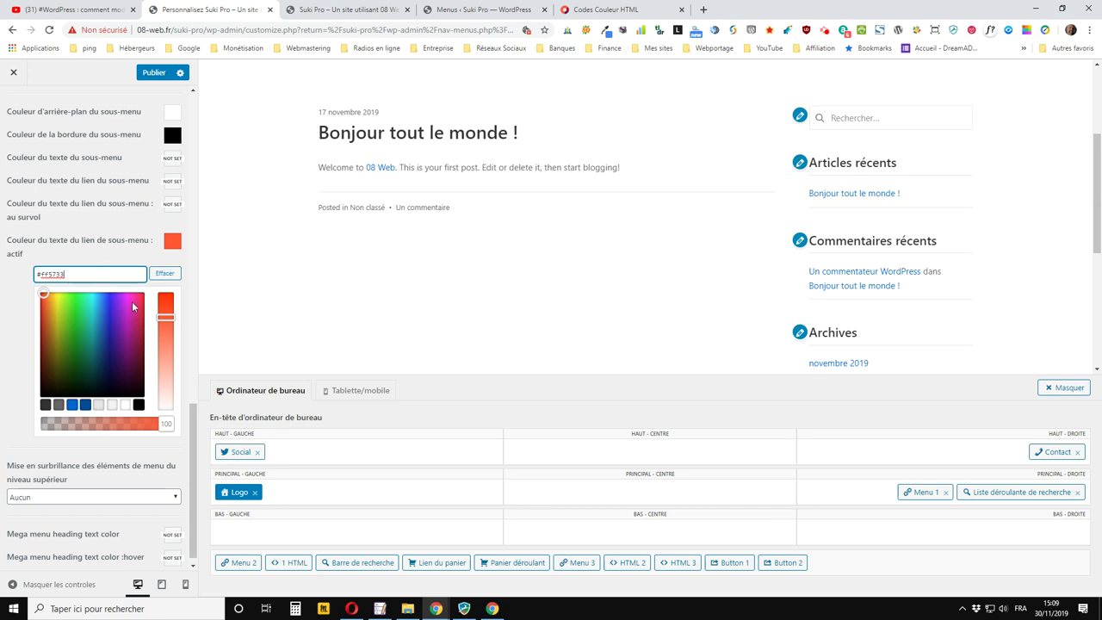
left_click(164, 74)
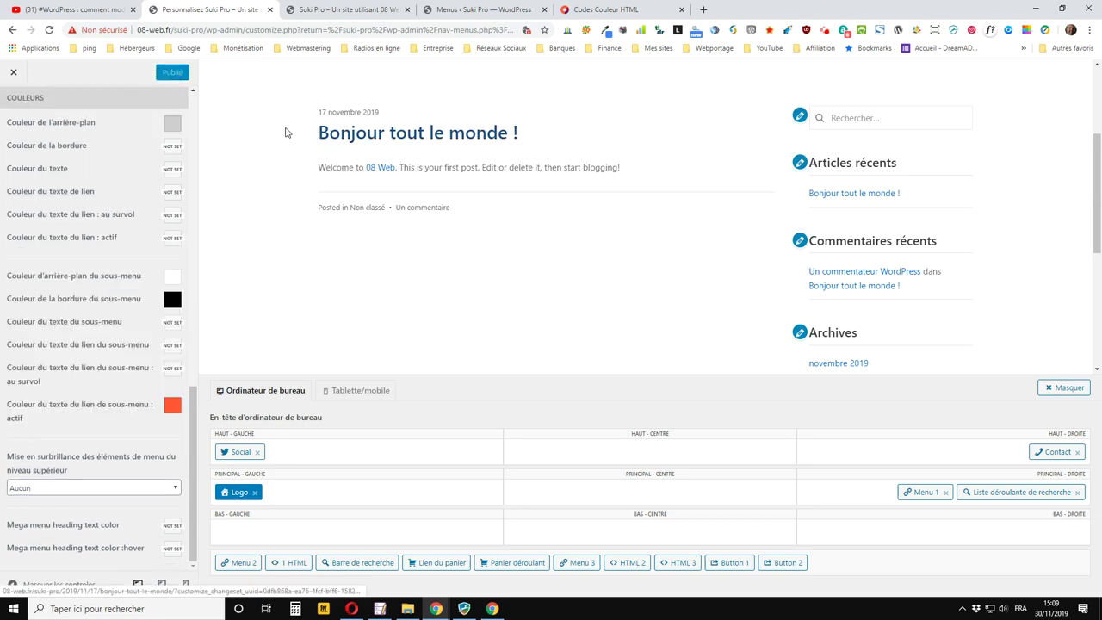
Open Page d'exemple from the À propos submenu on the live site to confirm the orange link
left_click(358, 10)
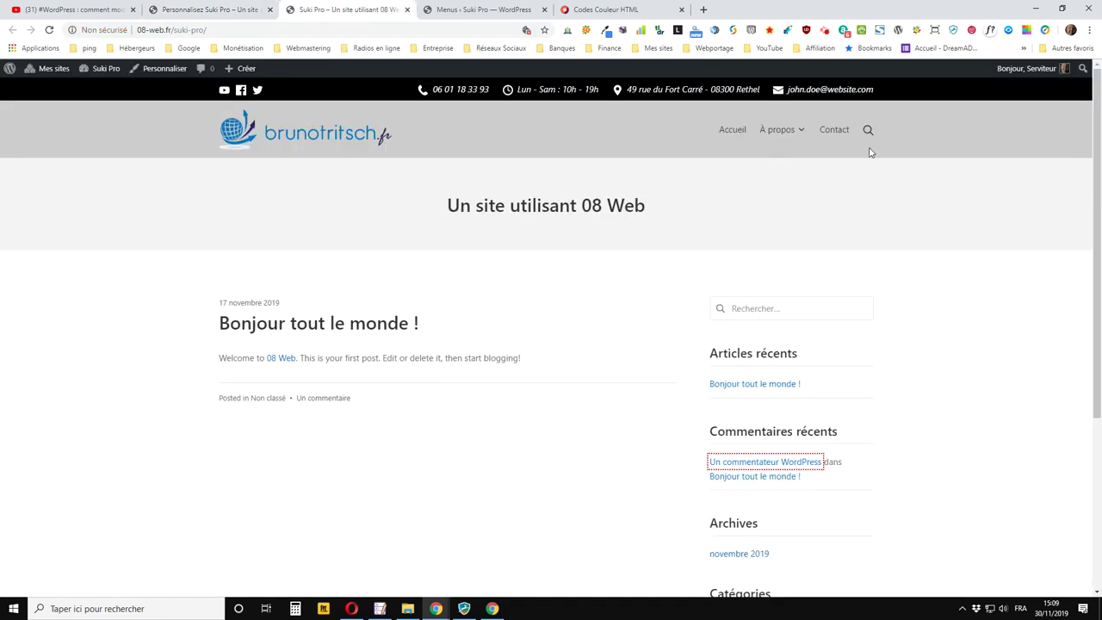
mouse_move(788, 128)
left_click(791, 198)
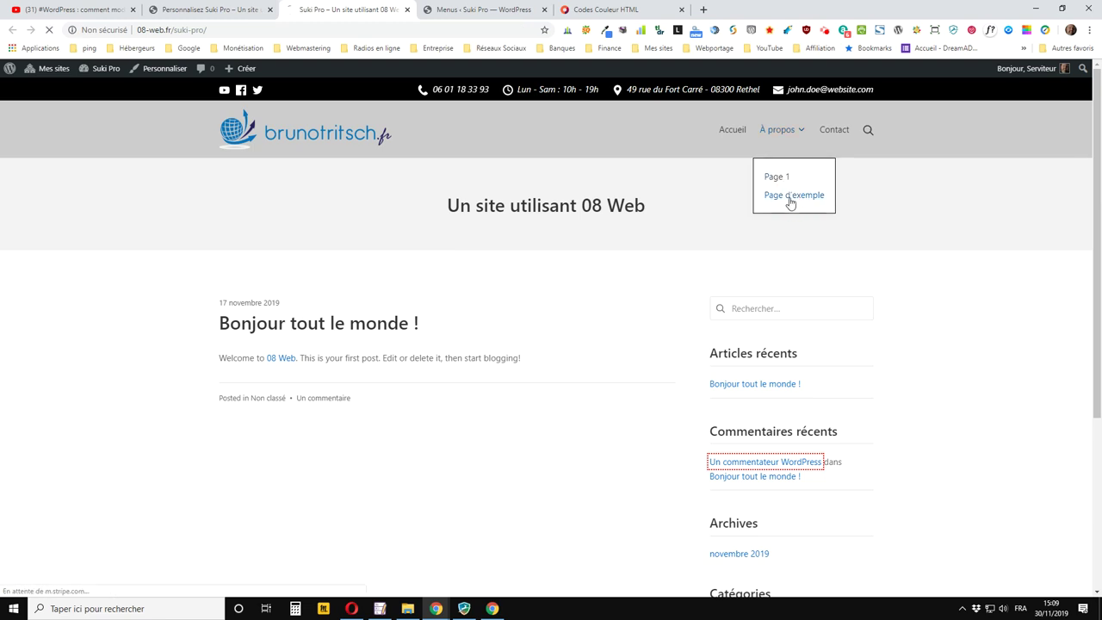
mouse_move(788, 129)
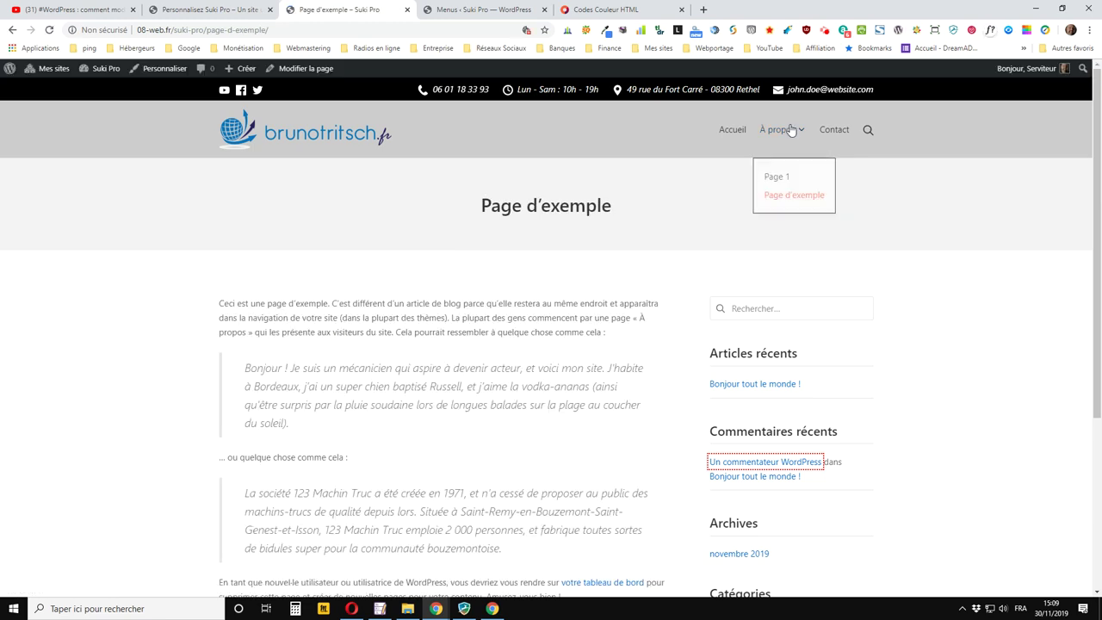
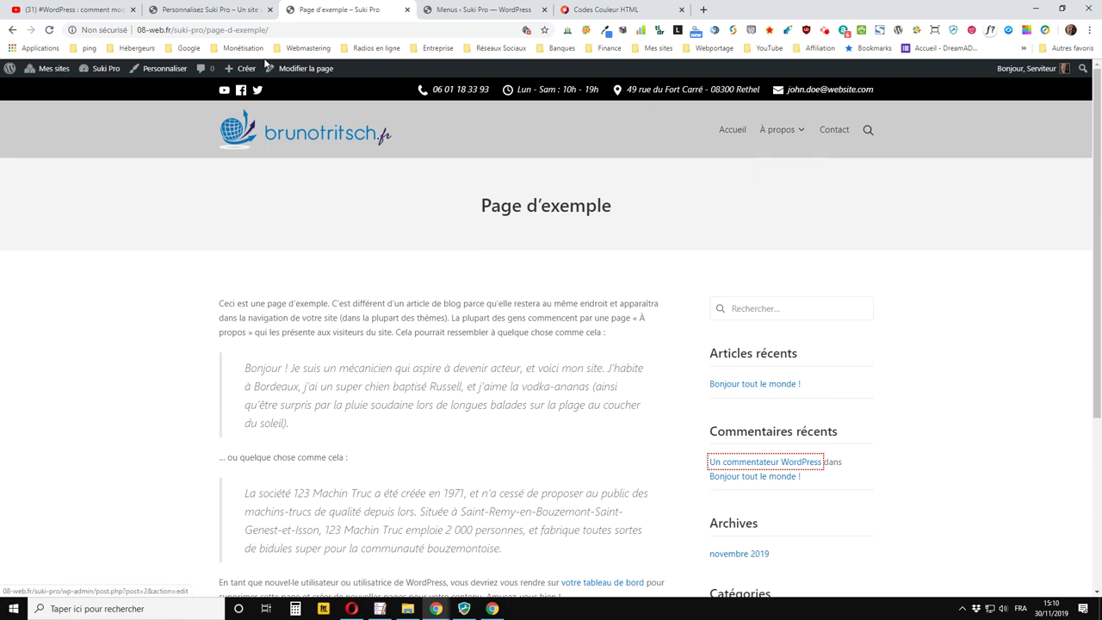
Back in the Customizer, set top-level menu highlighting to Souligné
left_click(242, 9)
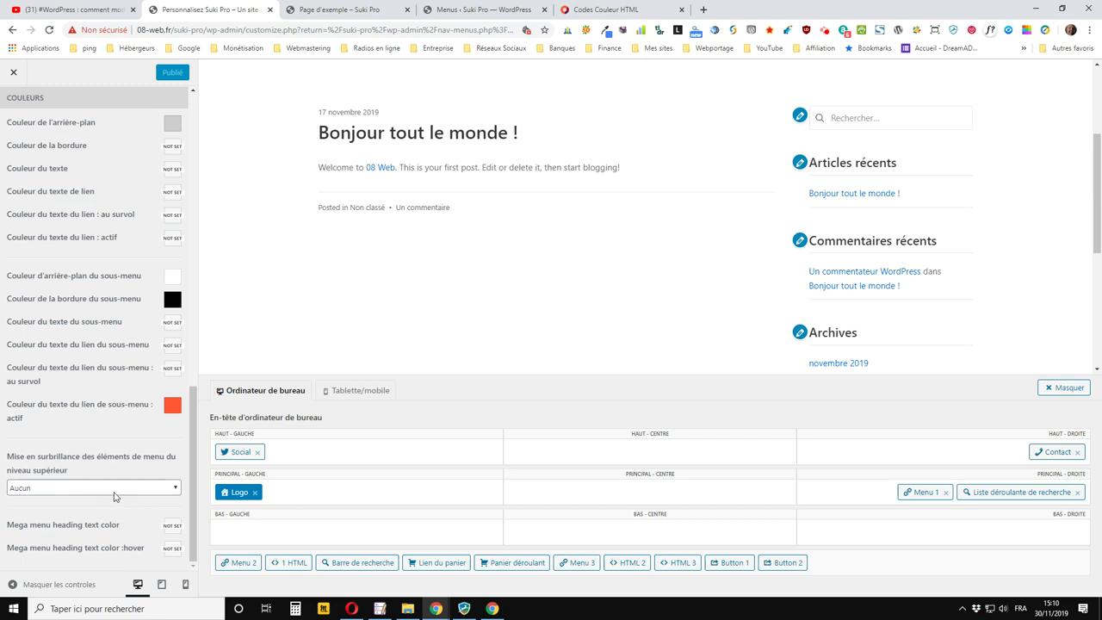
left_click(118, 488)
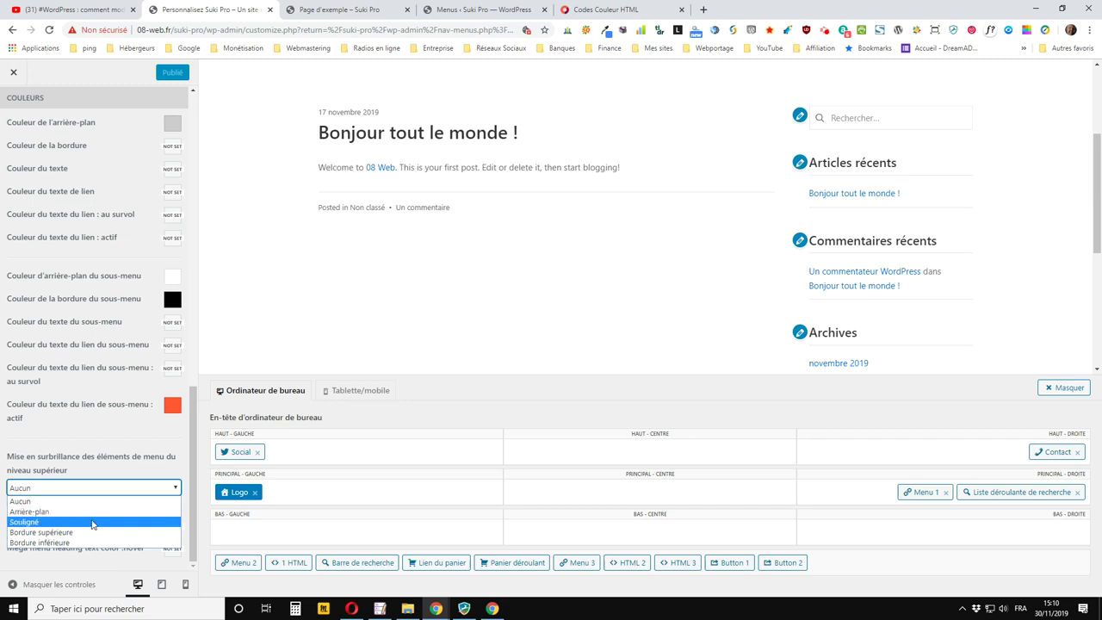
left_click(93, 523)
scroll(84, 488, "down", 1)
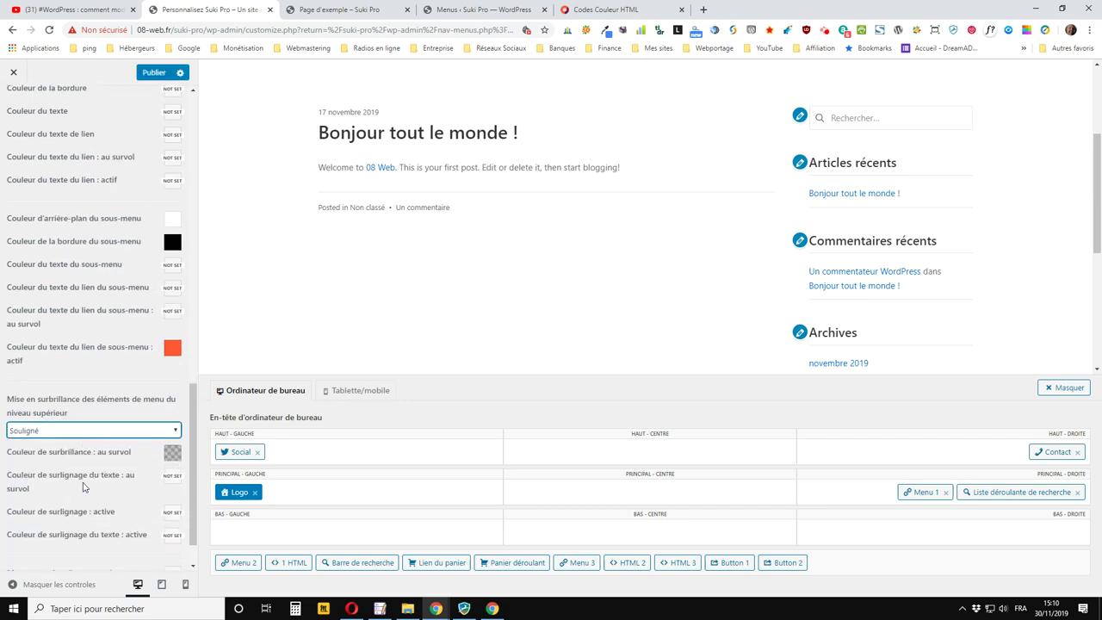
Make the hover highlight colour white (#ffffff), publish, and reload the Page d'exemple tab
left_click(173, 454)
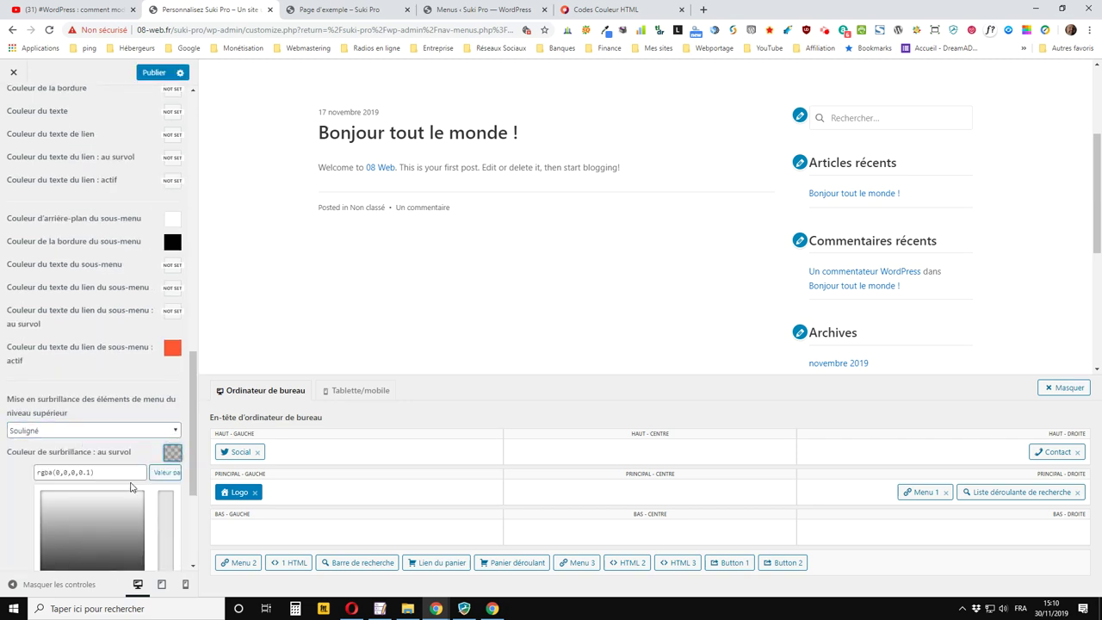
scroll(130, 488, "down", 4)
left_click(125, 380)
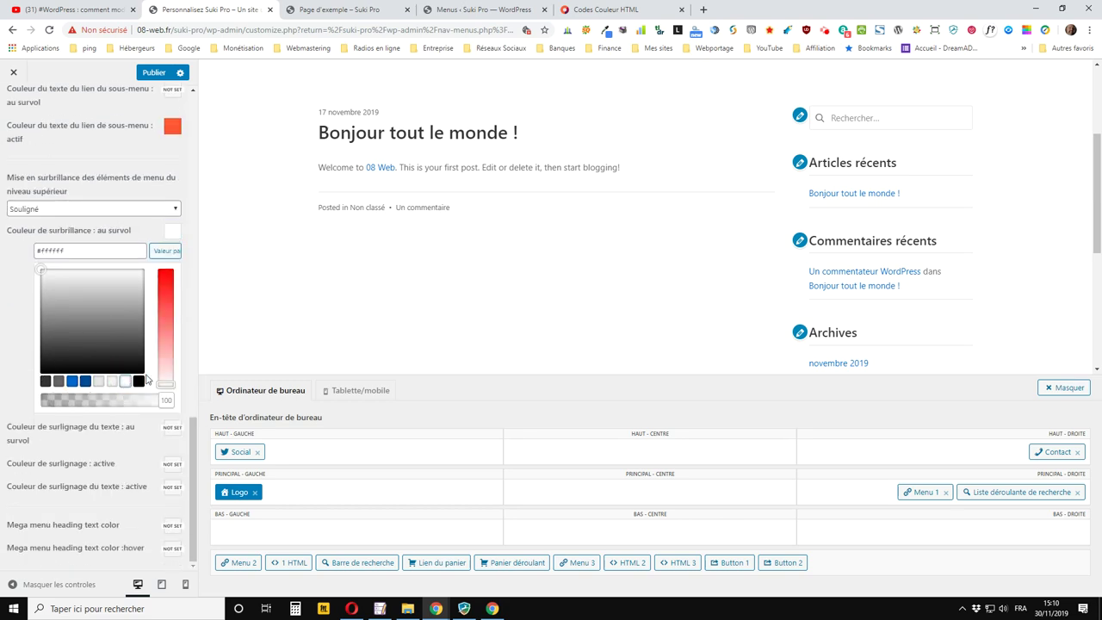
left_click(179, 74)
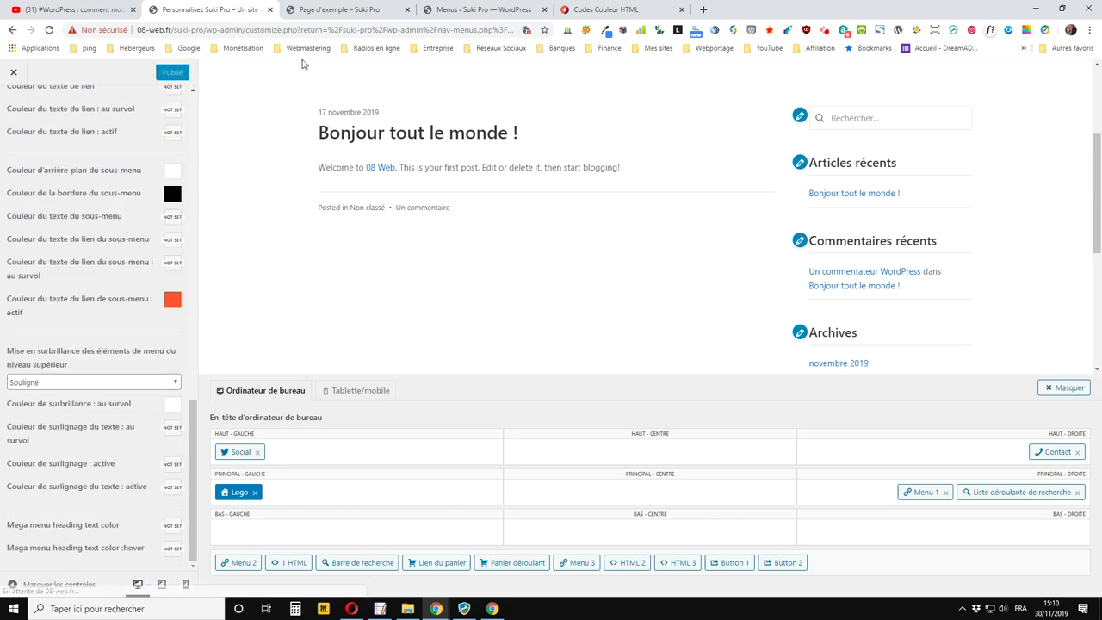
left_click(308, 10)
left_click(49, 29)
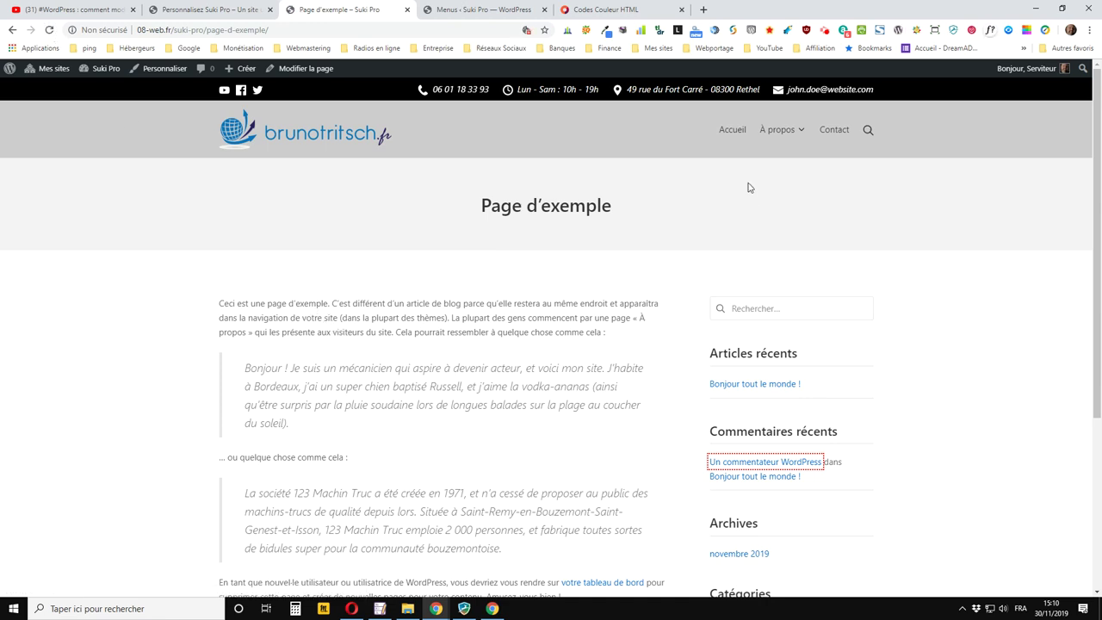
Open Accueil to view the menu on the home page, then return to the Personnalisez Suki Pro tab
left_click(734, 133)
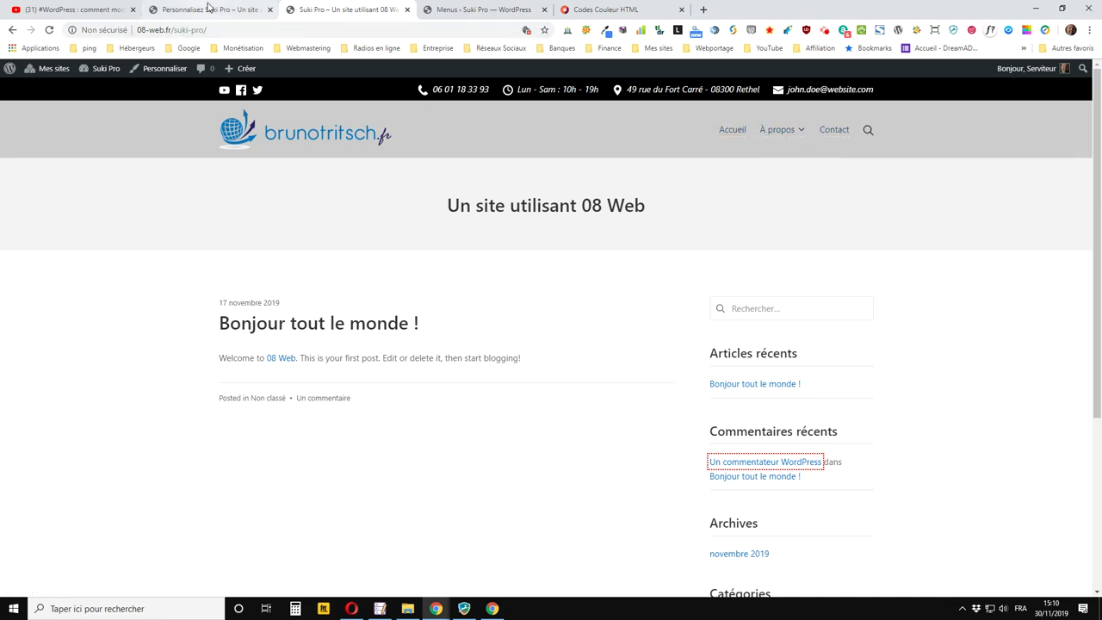
left_click(204, 10)
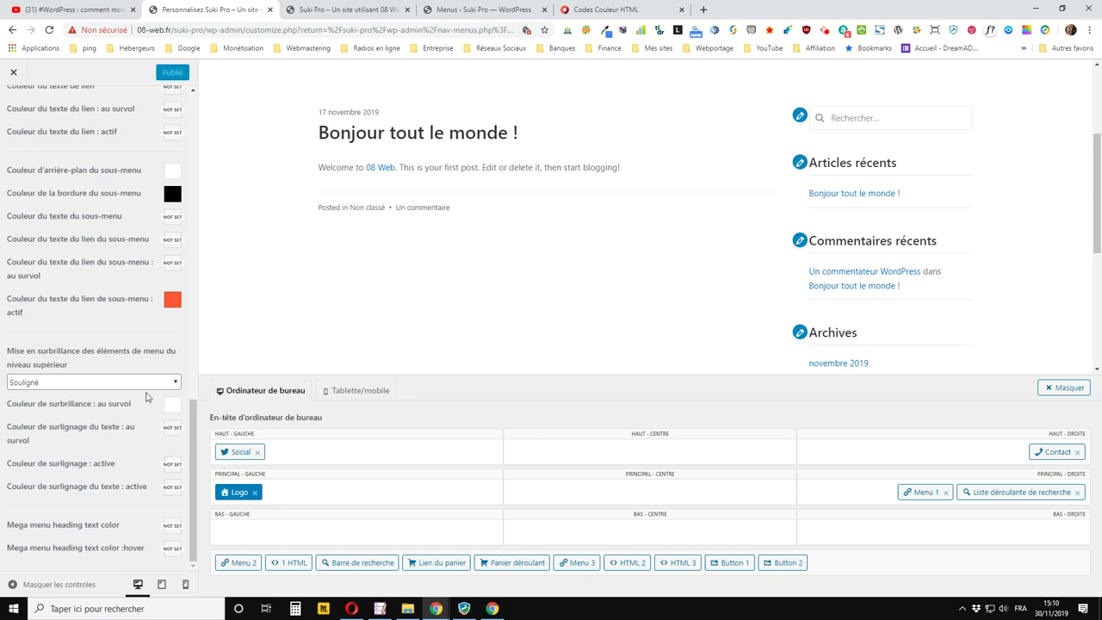
Set both the hover text highlight and active highlight colours to white
left_click(173, 435)
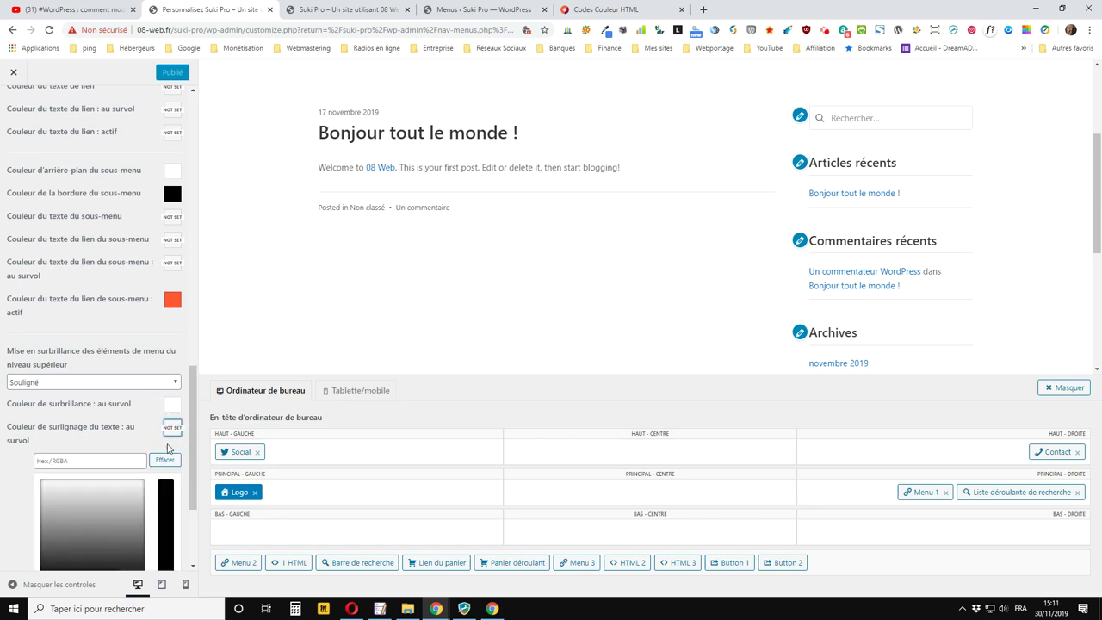
scroll(140, 487, "down", 2)
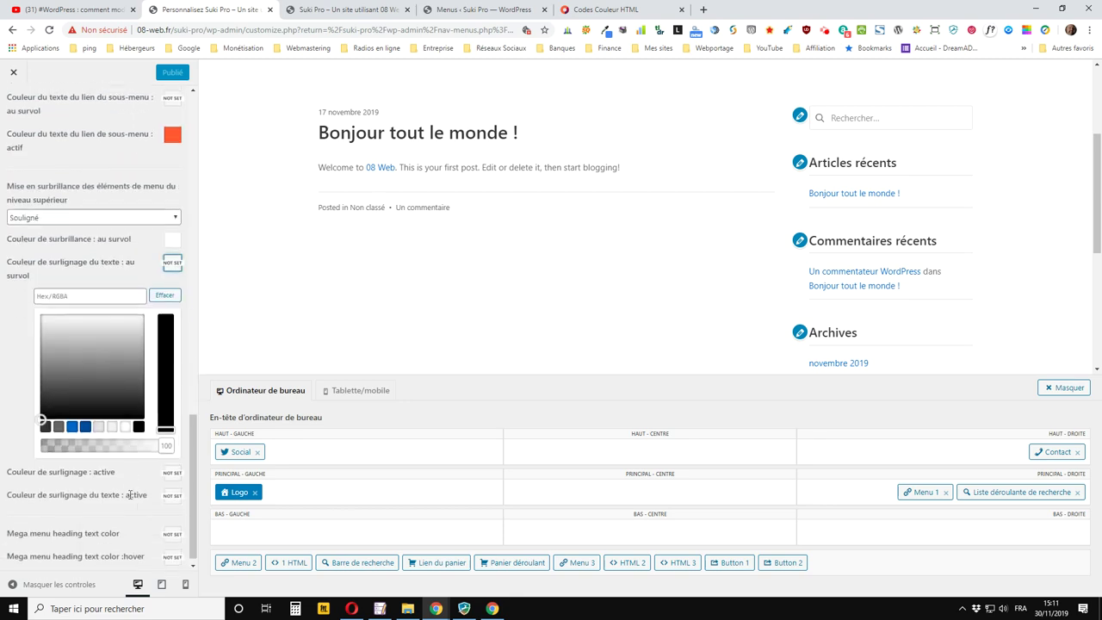
left_click(125, 419)
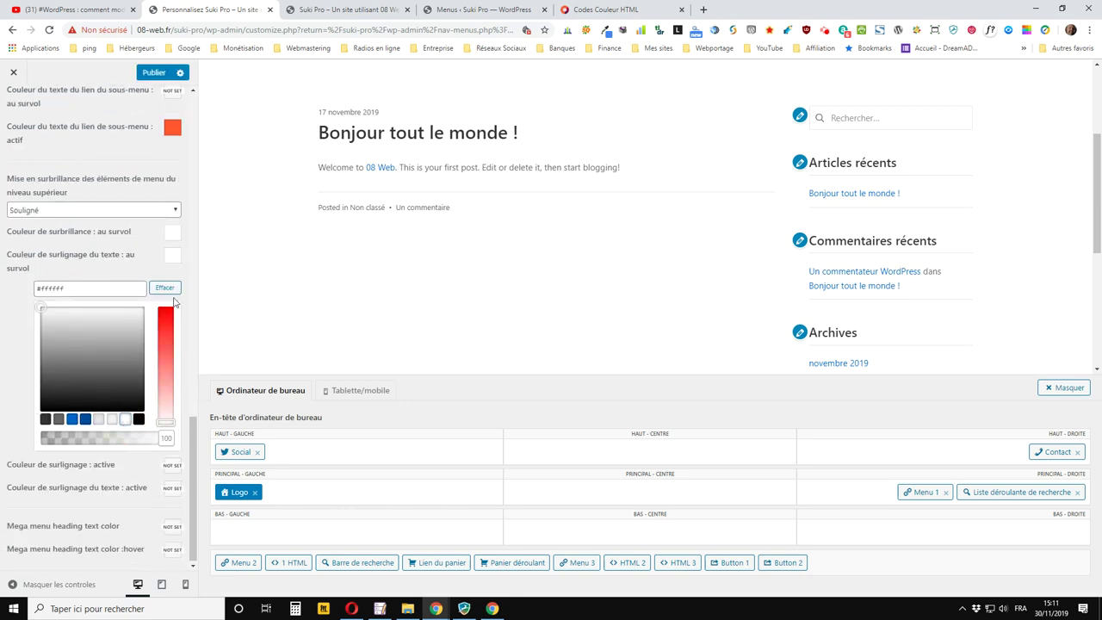
left_click(171, 254)
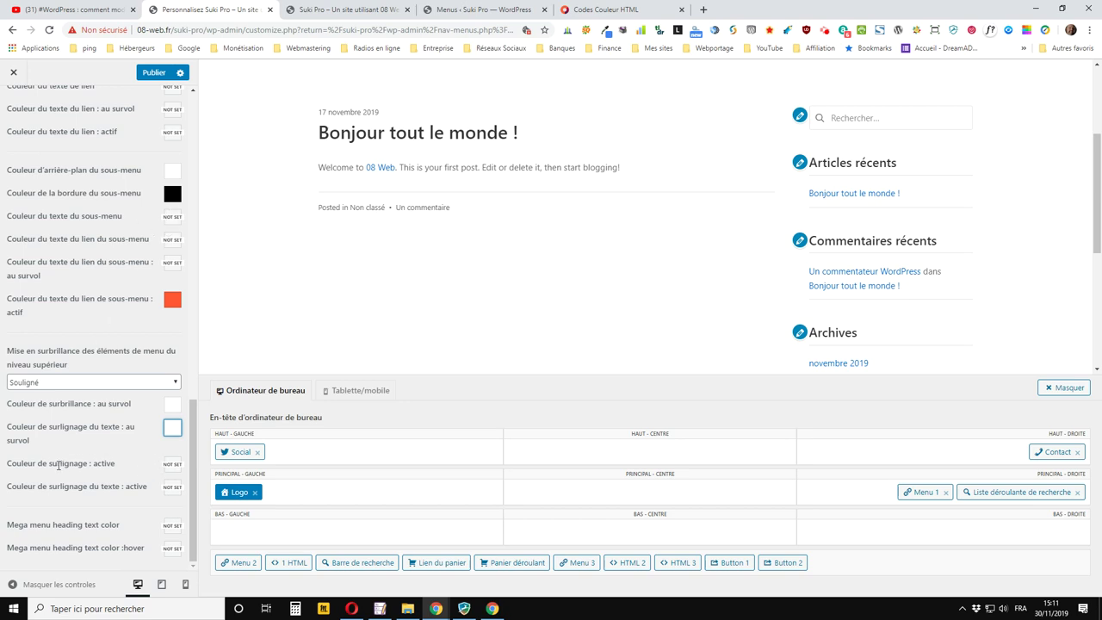
left_click(172, 464)
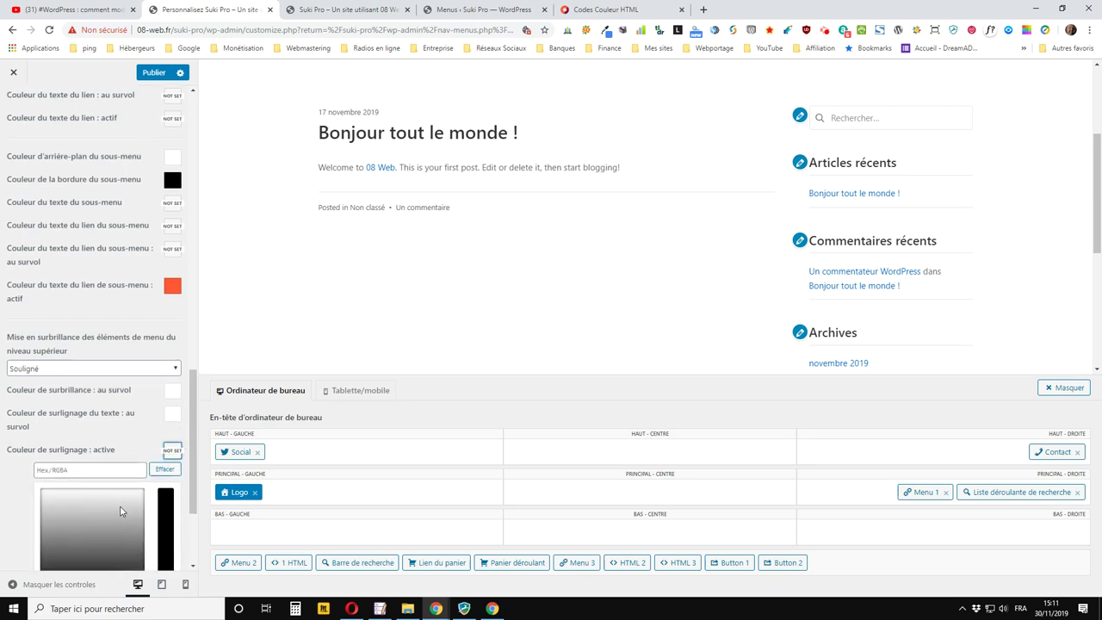
left_click(126, 443)
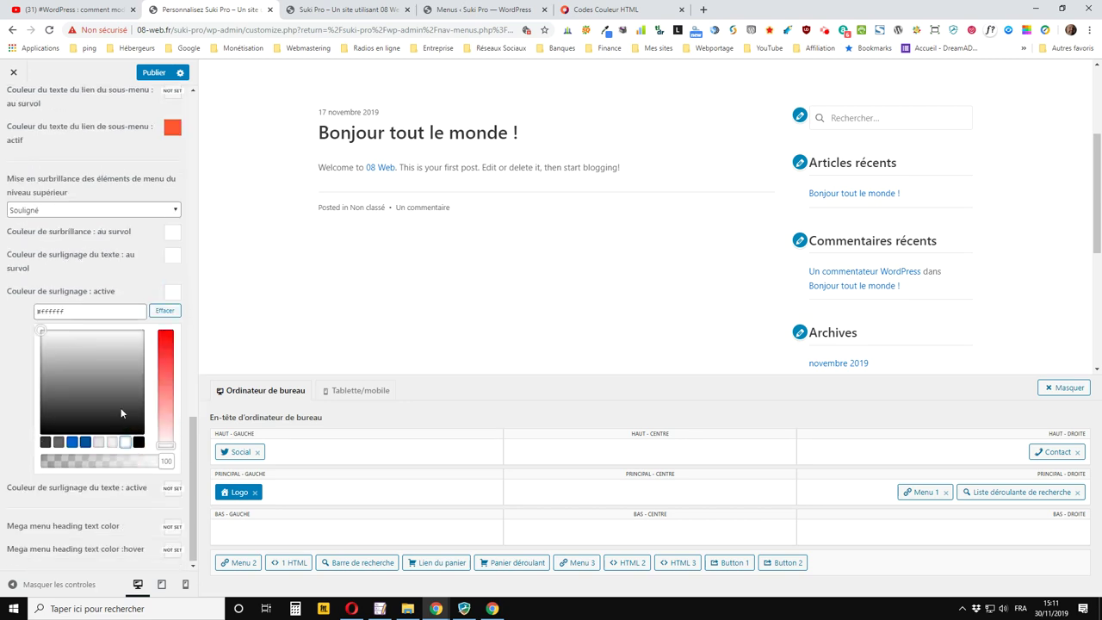
left_click(155, 272)
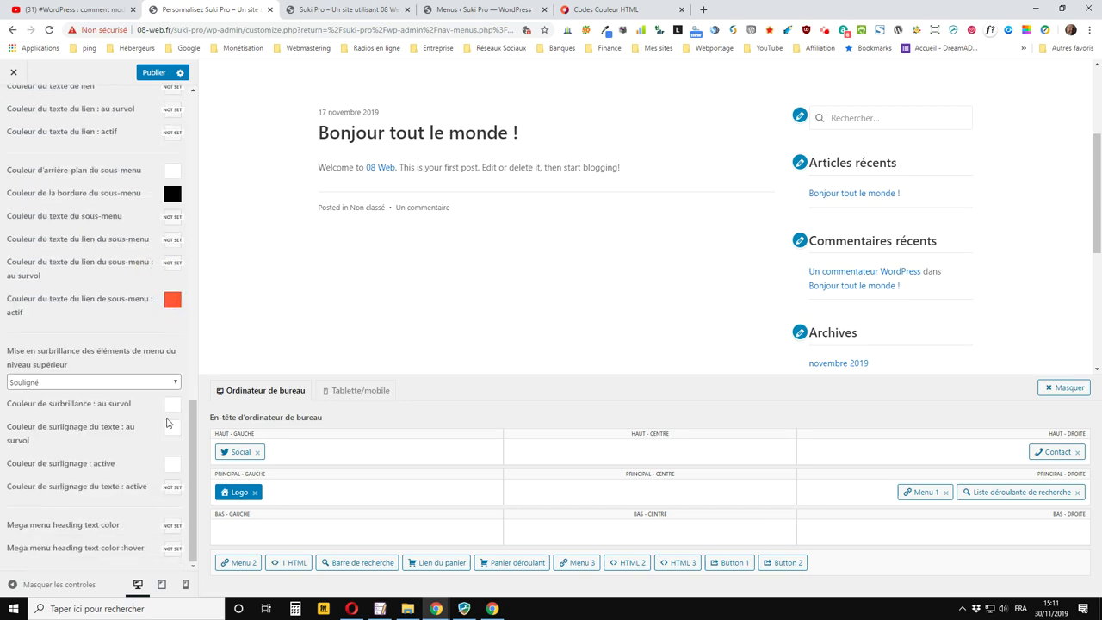
Set the active text highlight colour to #ff5733 and publish
left_click(172, 488)
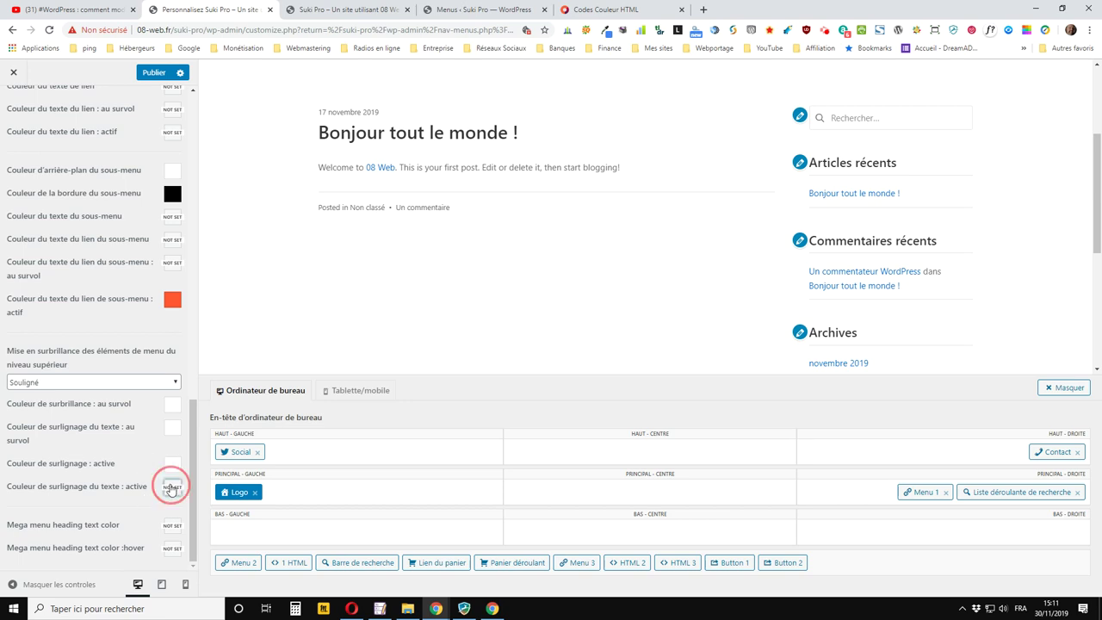
scroll(137, 388, "down", 2)
left_click(112, 336)
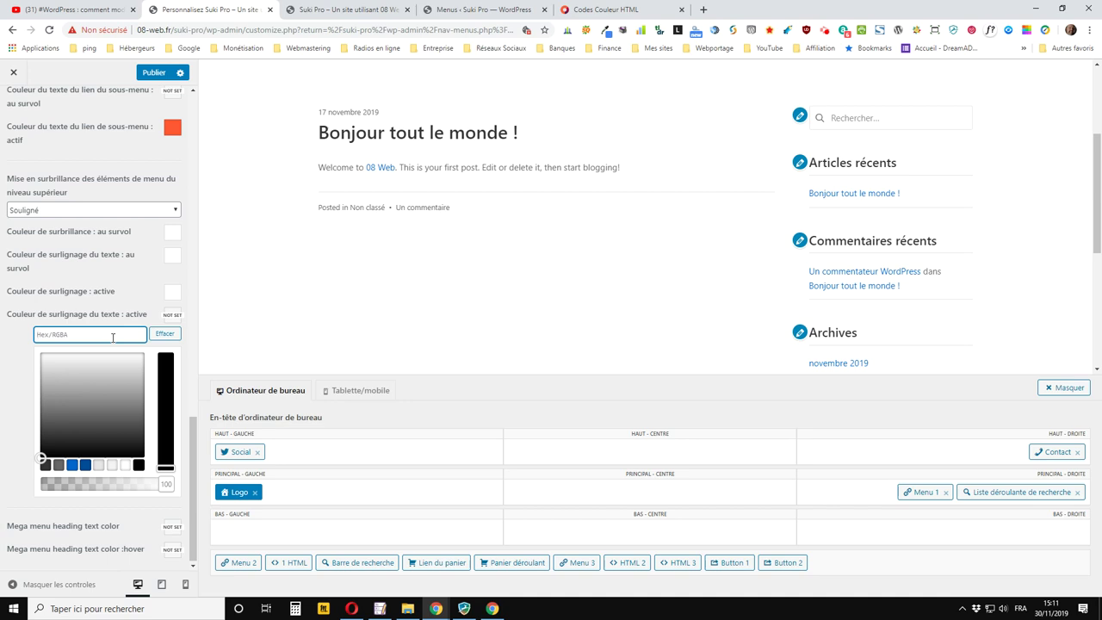
type("#ff5733")
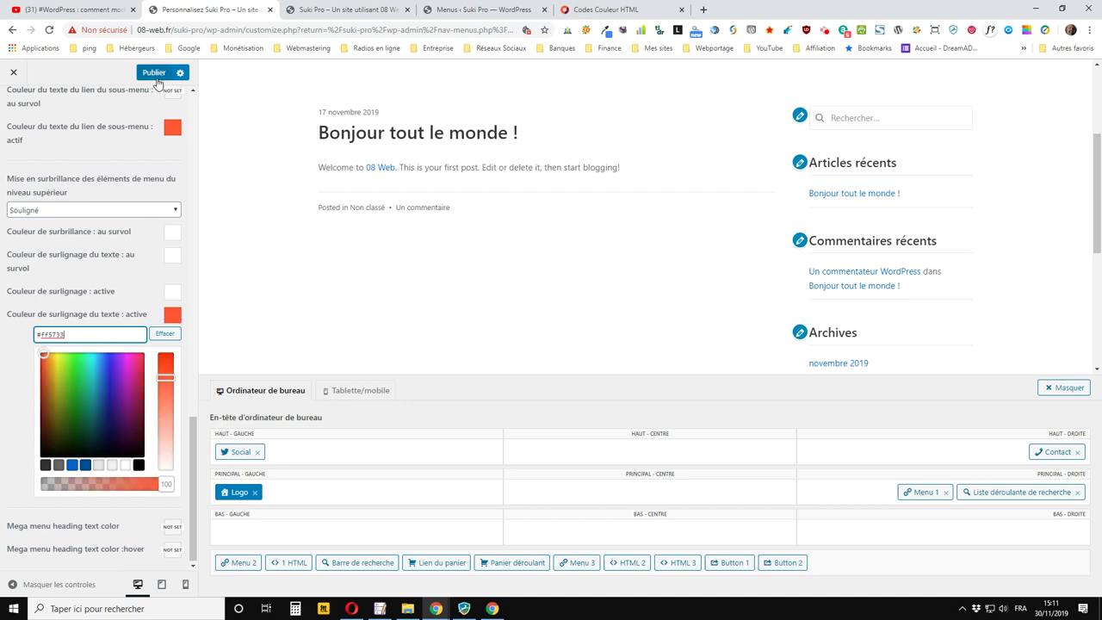
left_click(155, 73)
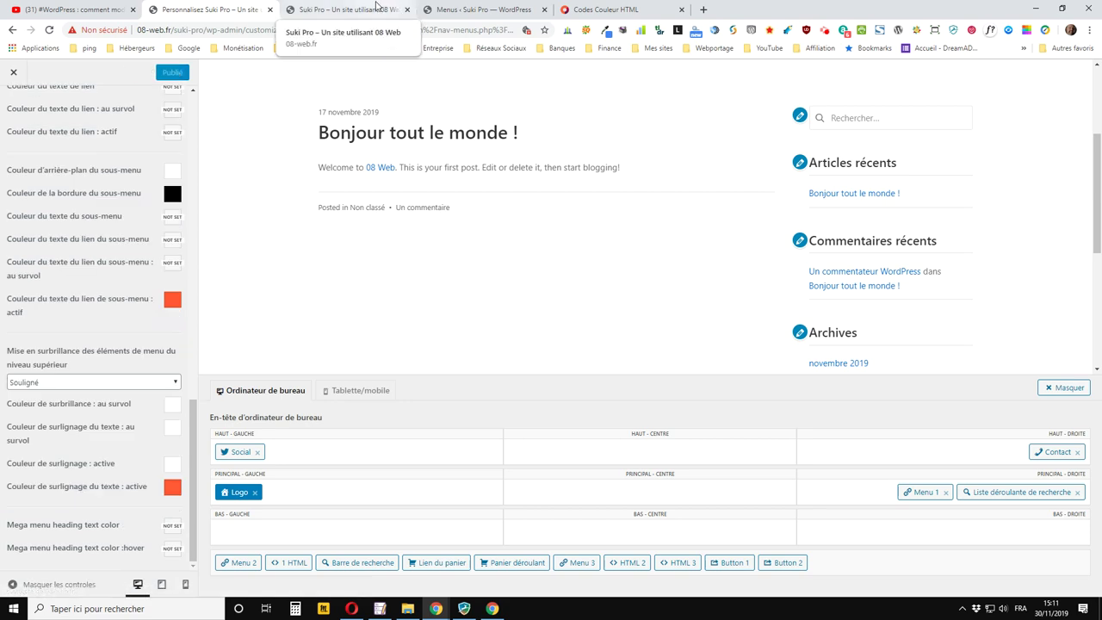
Reload the live home page to check Accueil's orange-red colour and the À propos submenu, then open a new tab
left_click(394, 9)
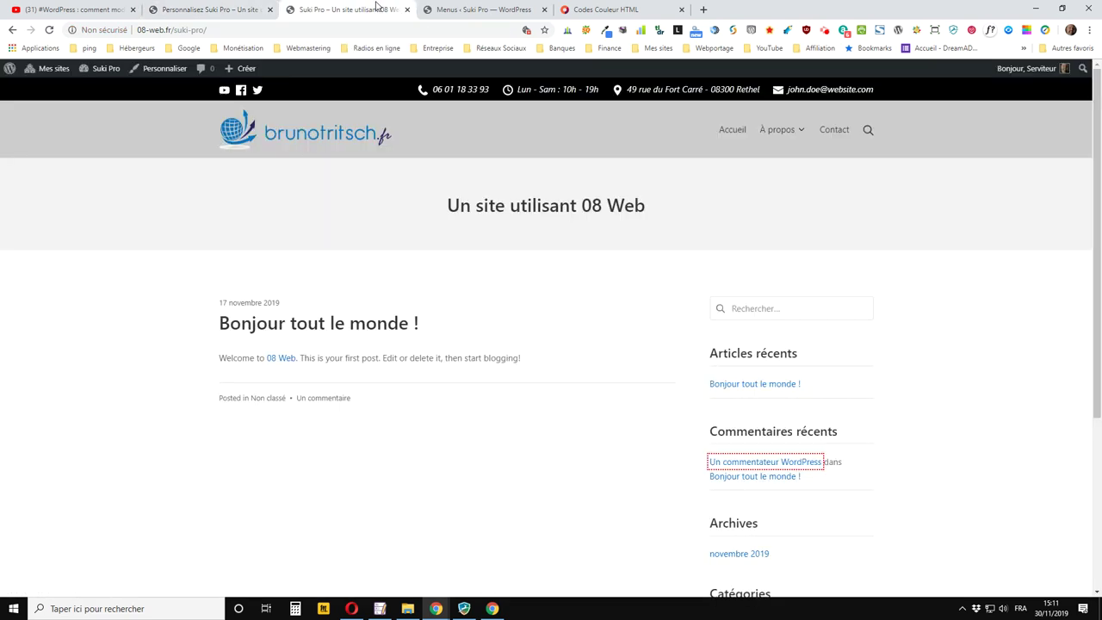
left_click(50, 30)
mouse_move(741, 136)
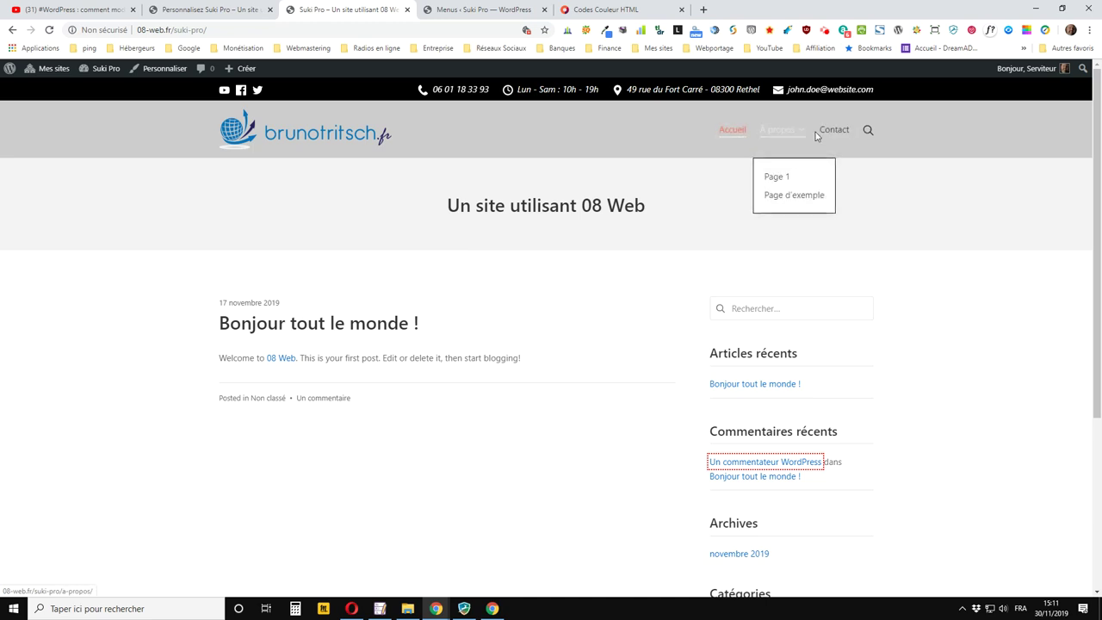
left_click(211, 10)
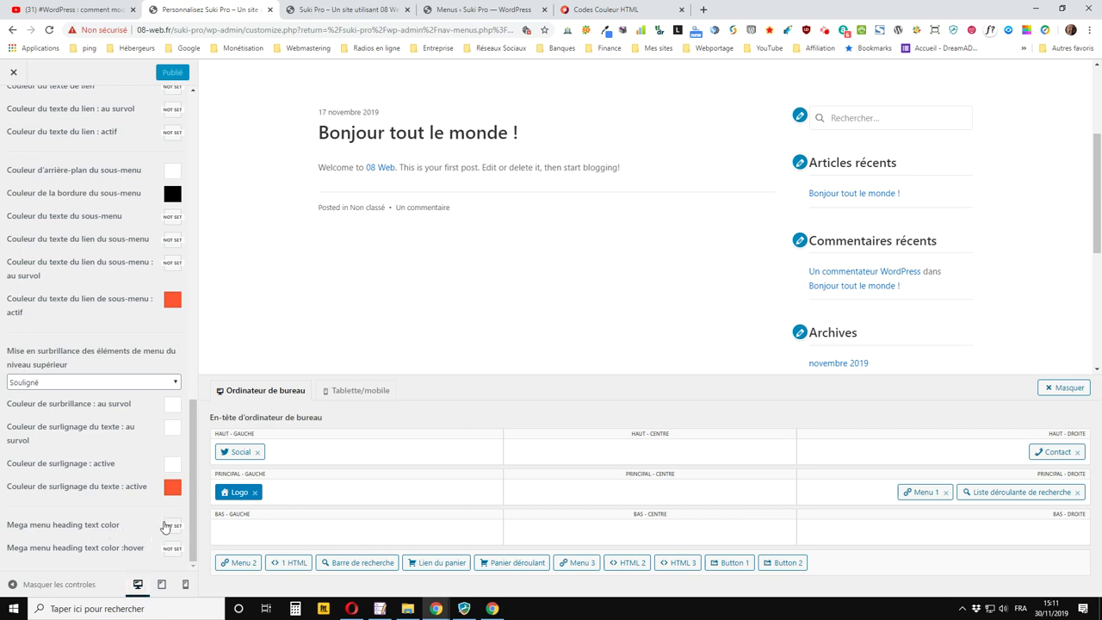
left_click(344, 10)
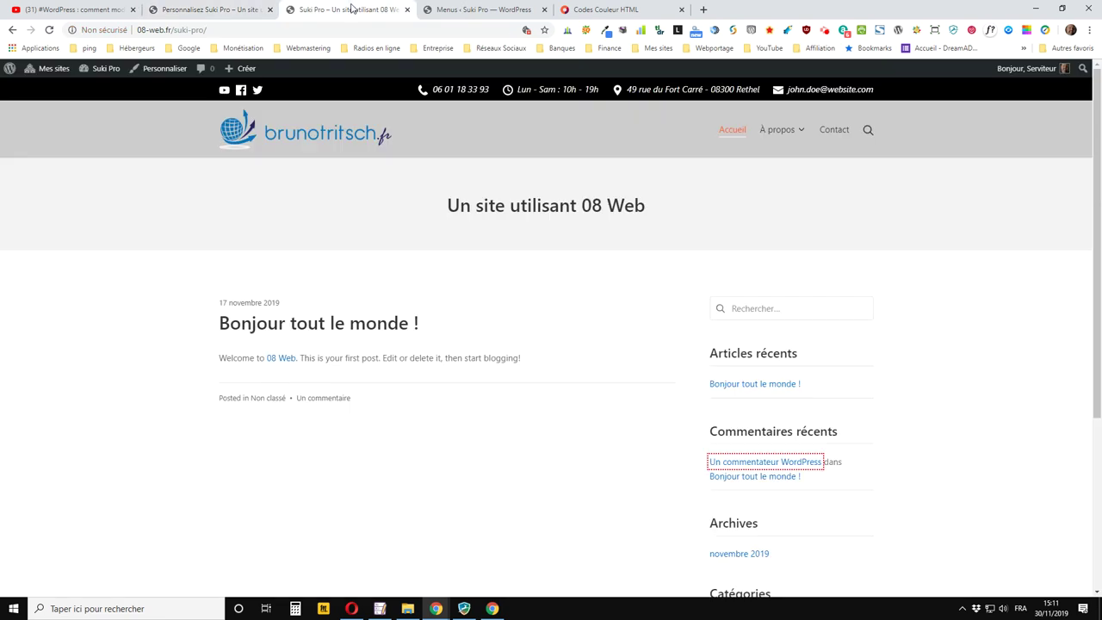
mouse_move(777, 129)
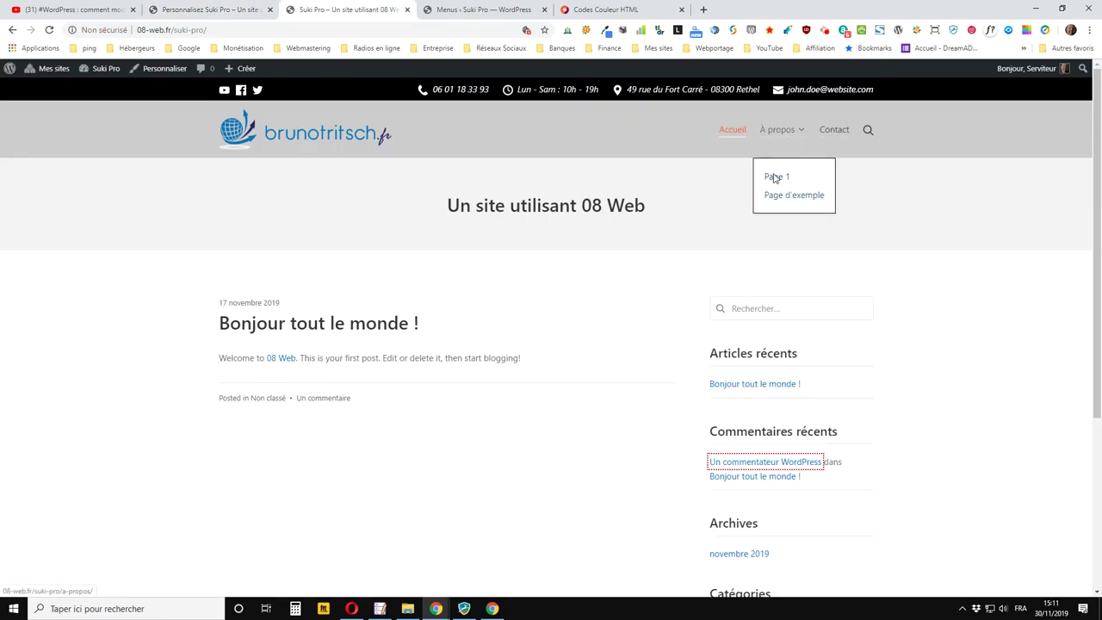
left_click(704, 10)
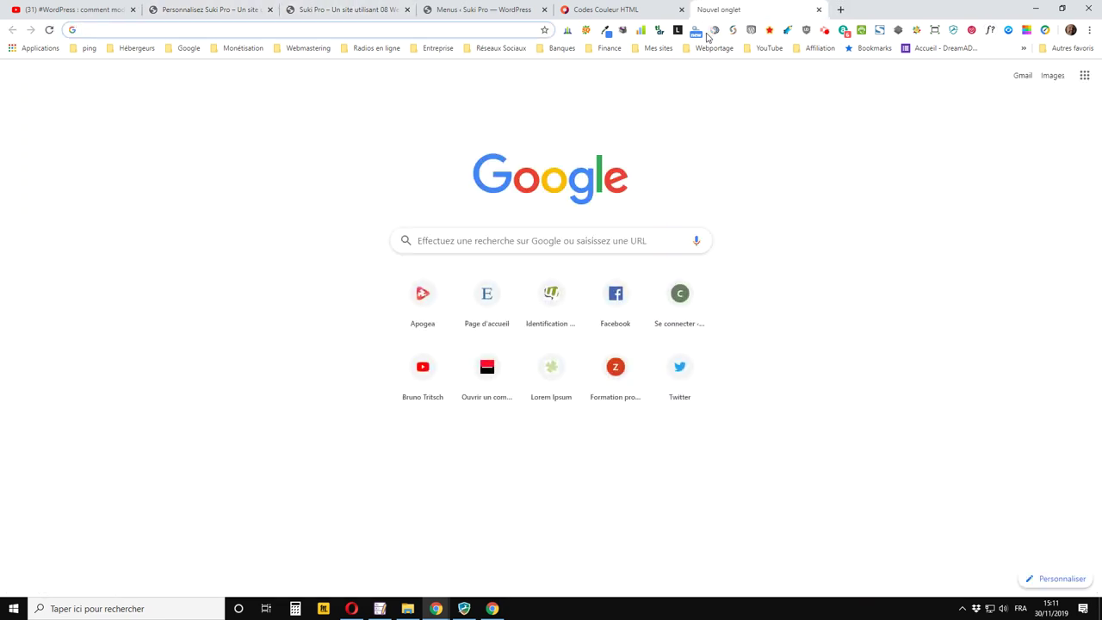
Load apogea.bruno-t.fr/suki/ to inspect its header mega menu, then return to the Suki Pro Customizer
type("apoge")
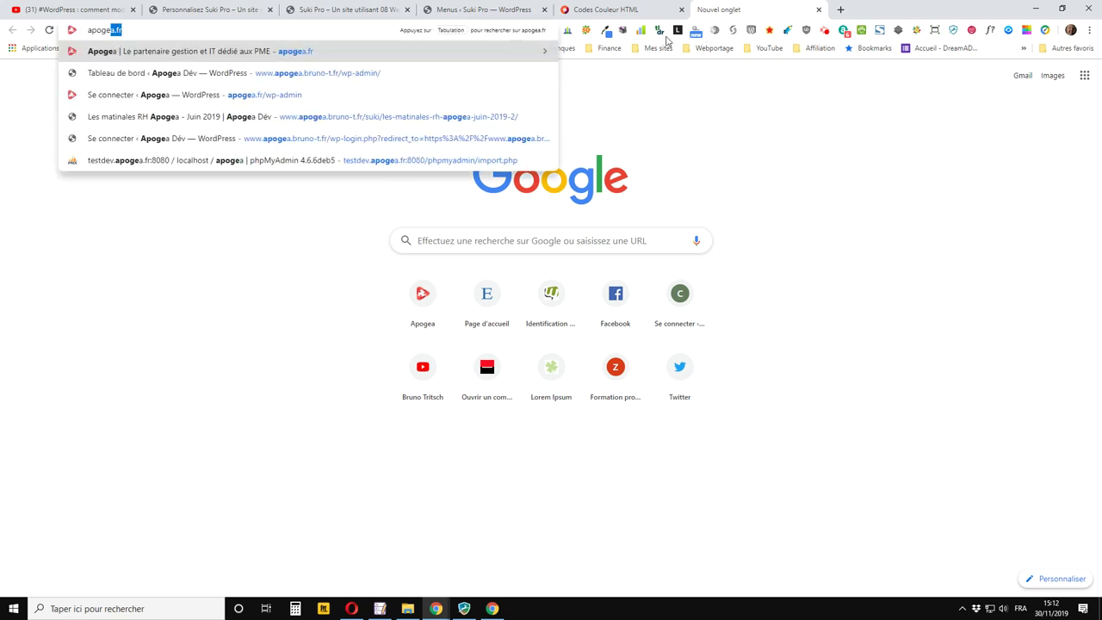
left_click(361, 72)
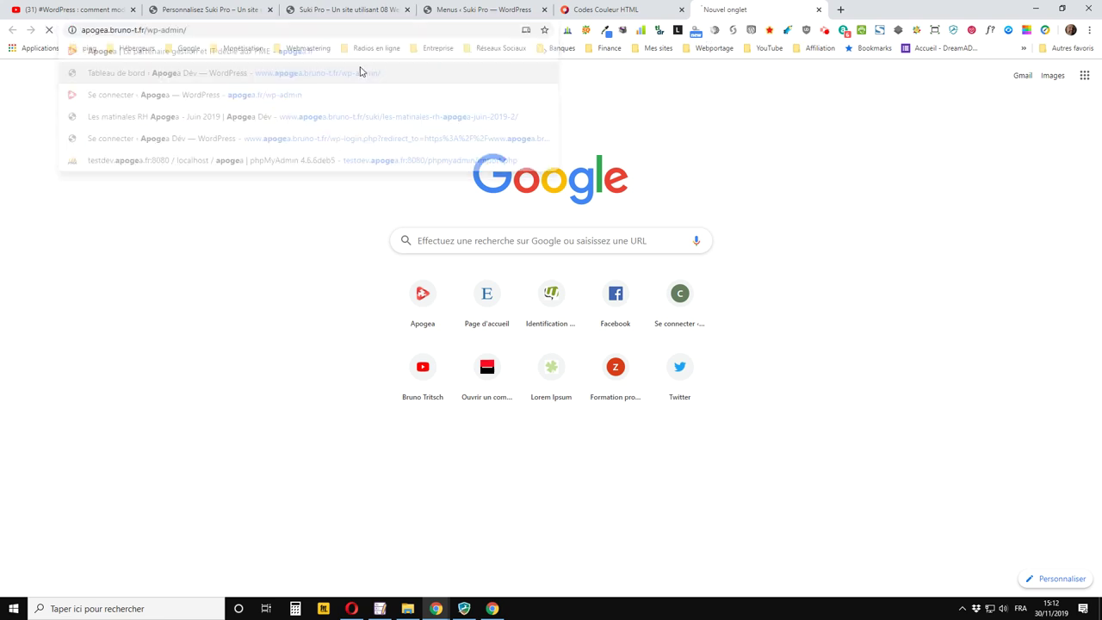
left_click_drag(151, 31, 382, 55)
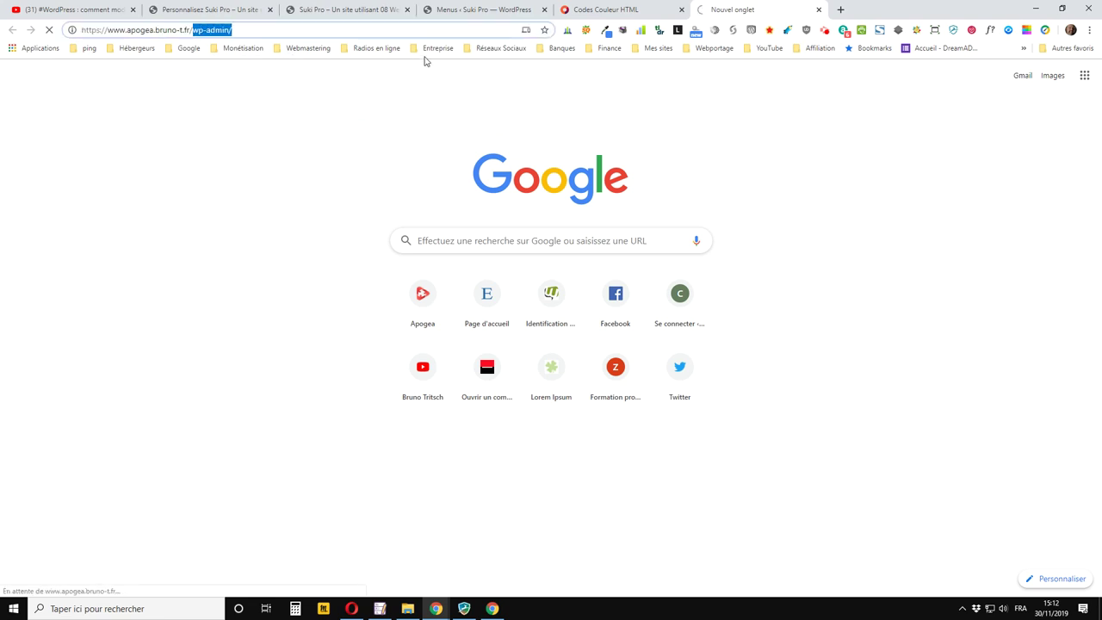
type("suki/")
key("Return")
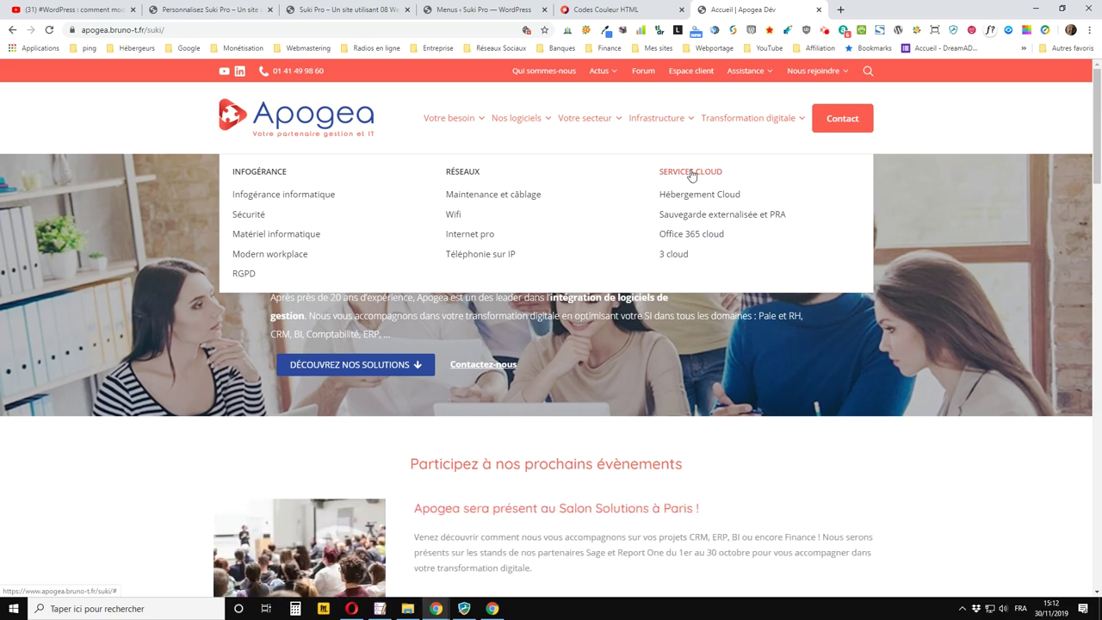
left_click(293, 9)
left_click(236, 8)
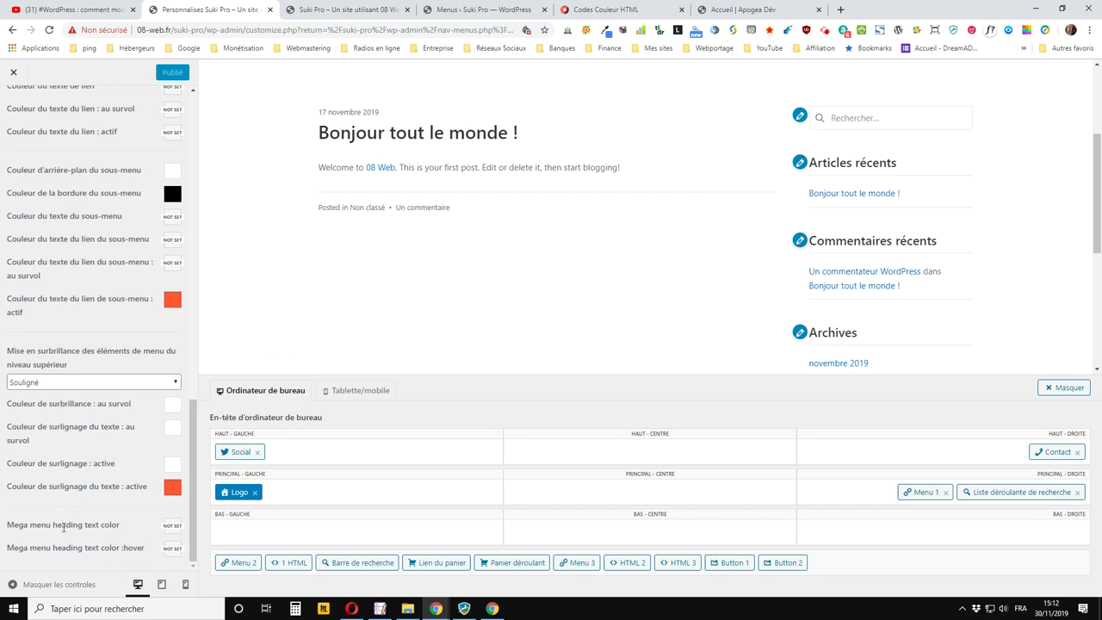
Navigate to En-tête > Barre inférieure and jump to its Couleurs section
scroll(175, 533, "up", 10)
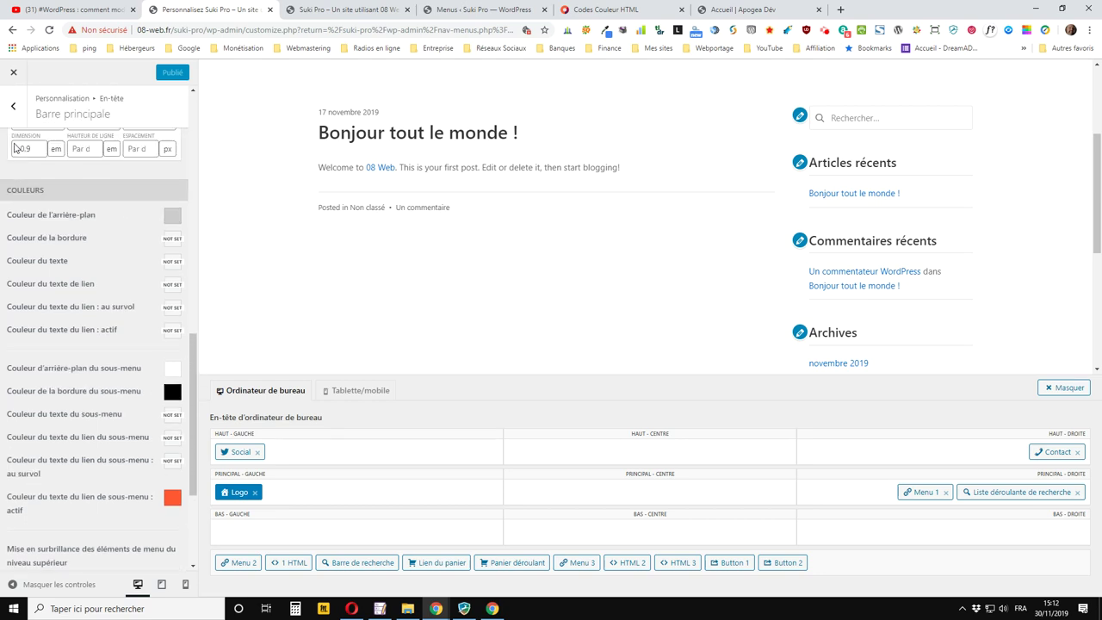
left_click(13, 107)
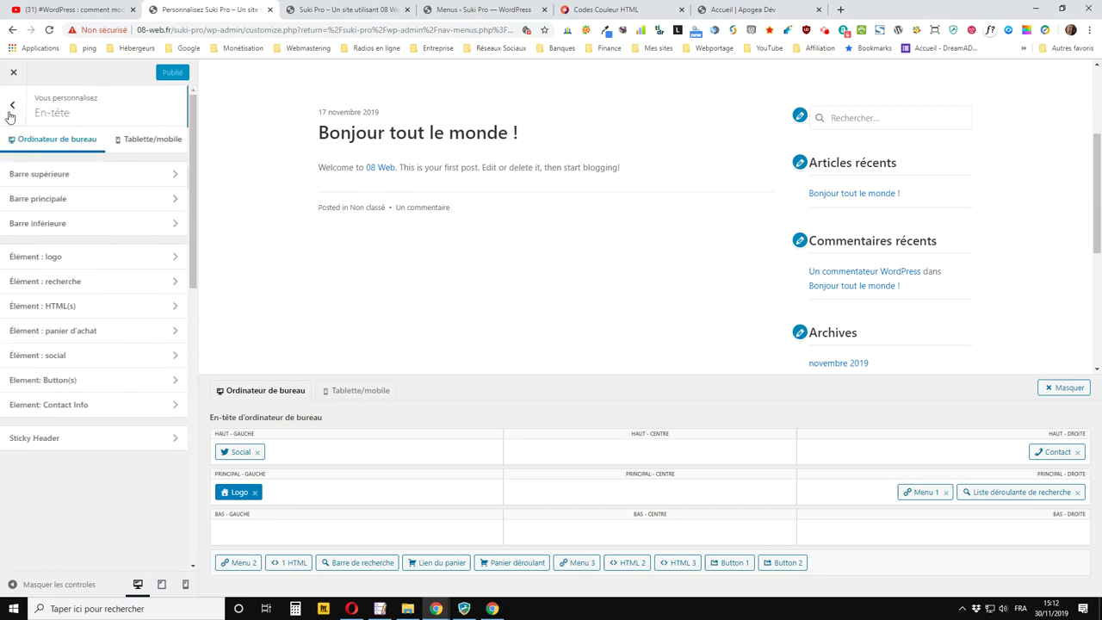
left_click(13, 106)
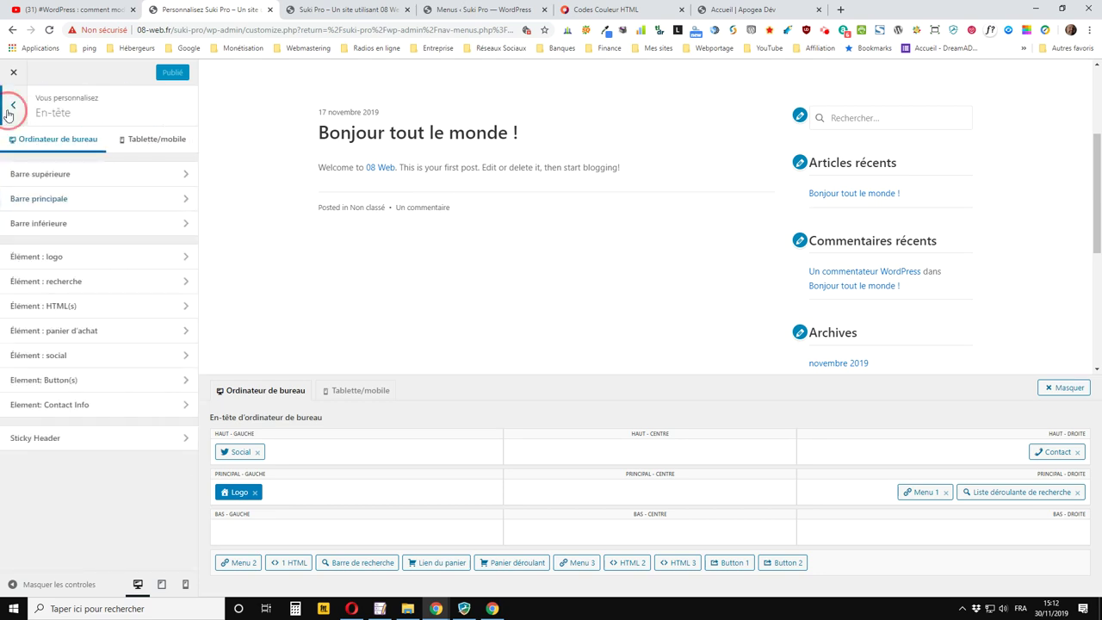
left_click(41, 326)
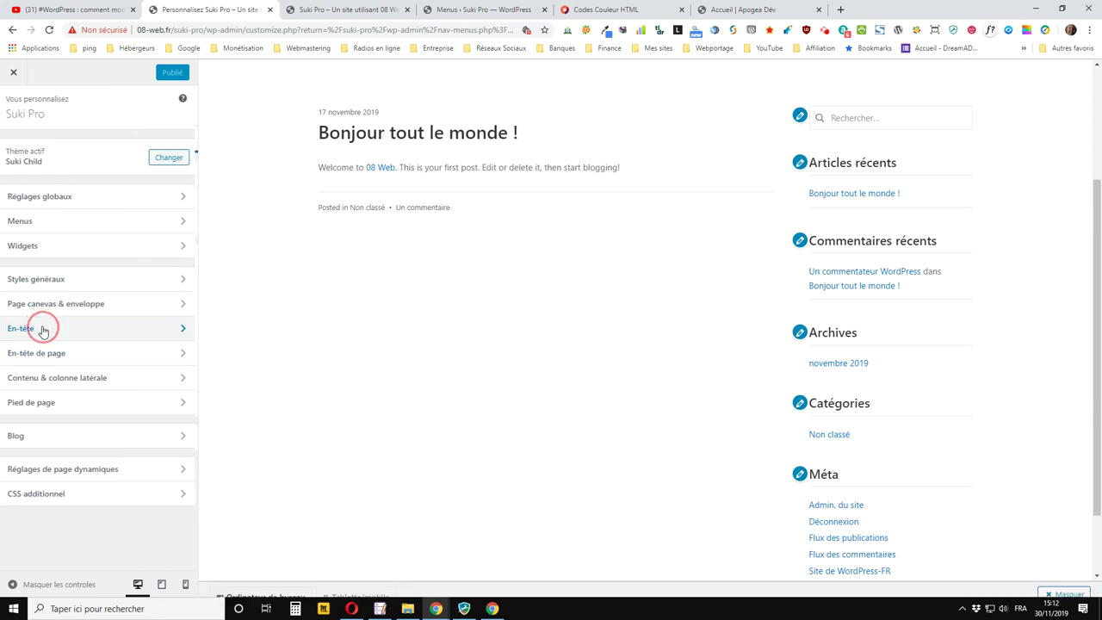
left_click(61, 222)
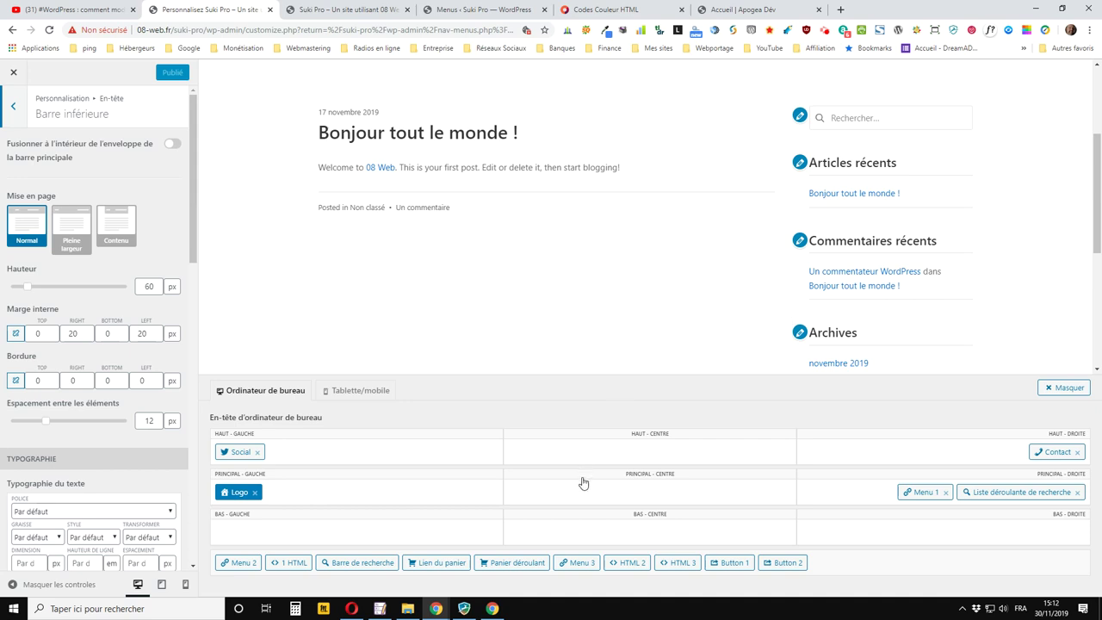
left_click(889, 523)
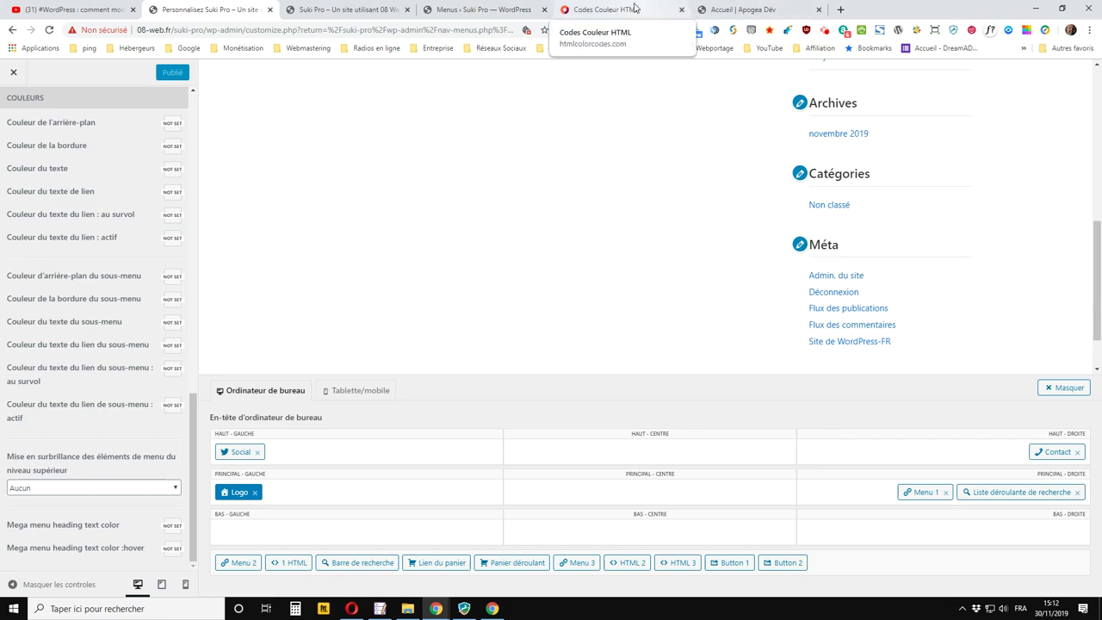
left_click(464, 8)
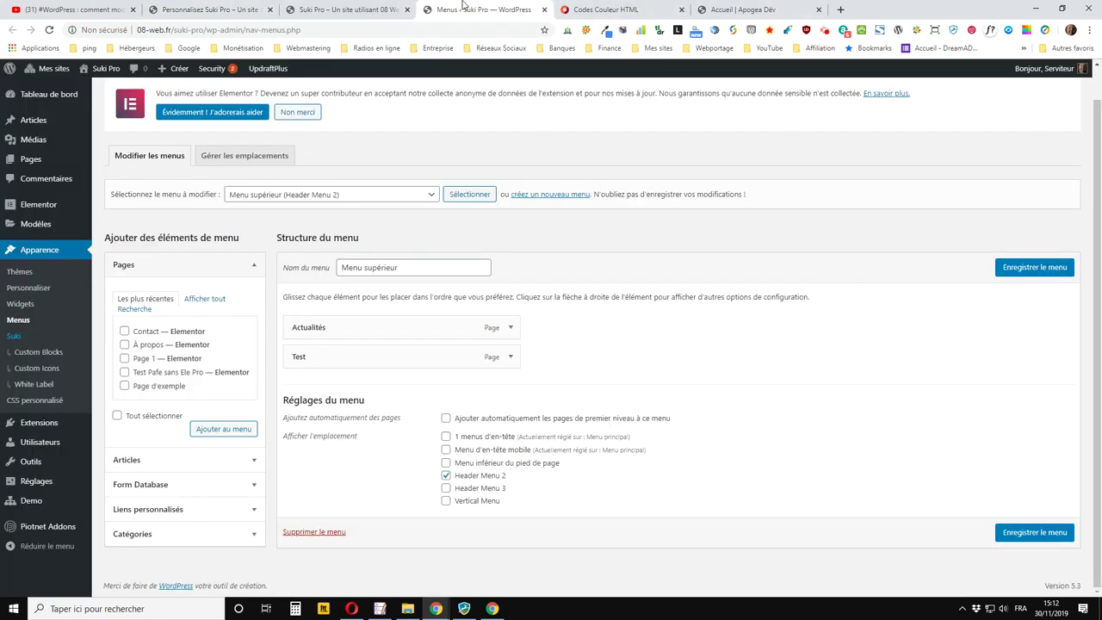
left_click(338, 6)
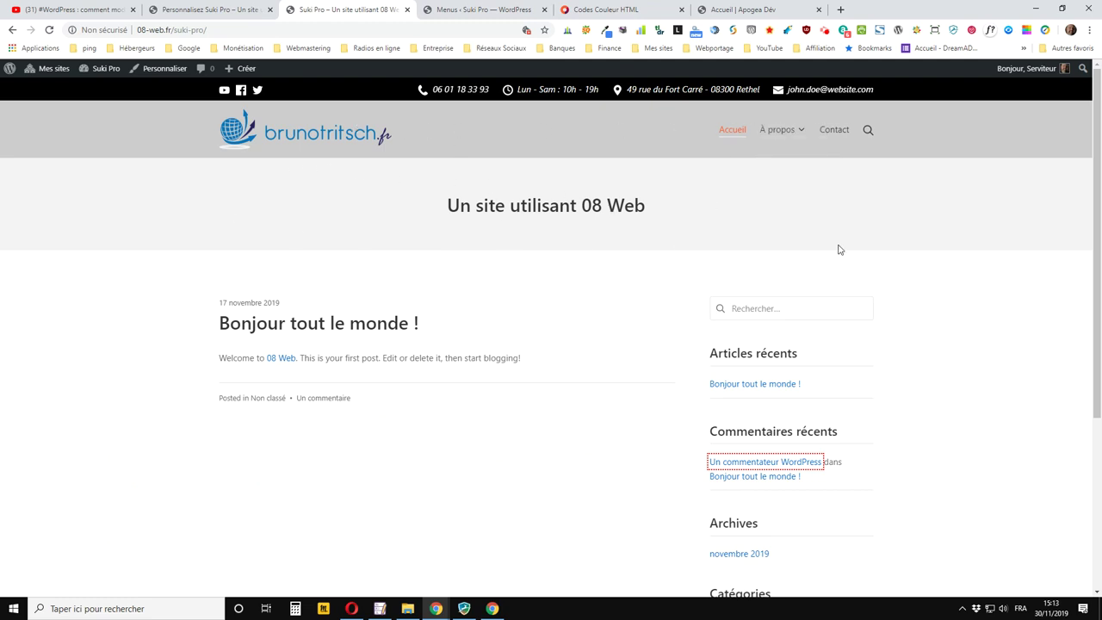
left_click(220, 9)
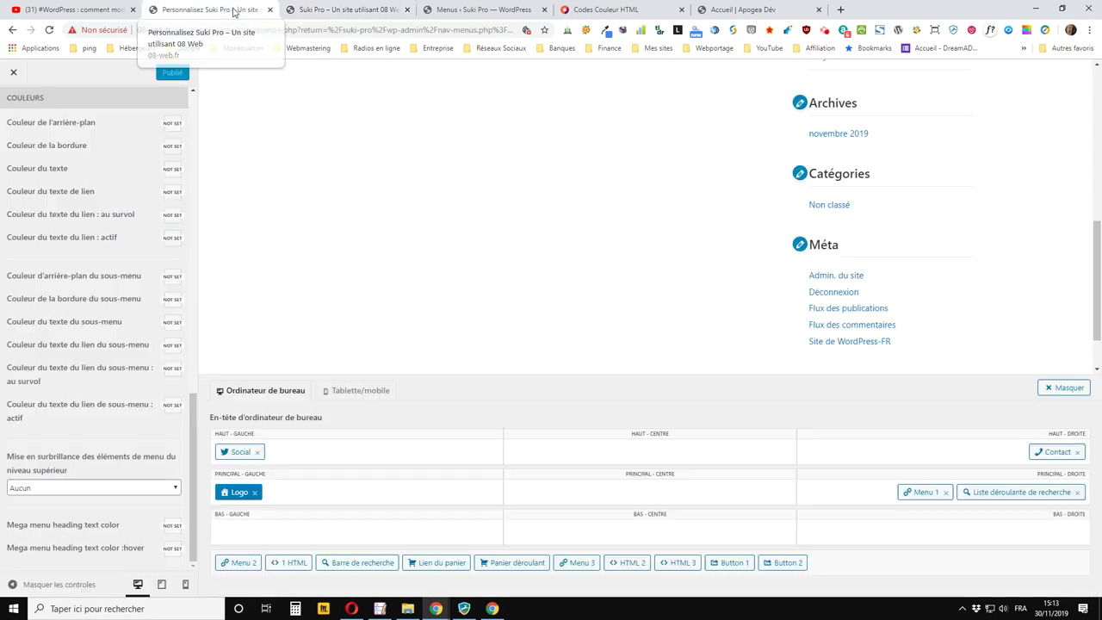
scroll(29, 97, "up", 3)
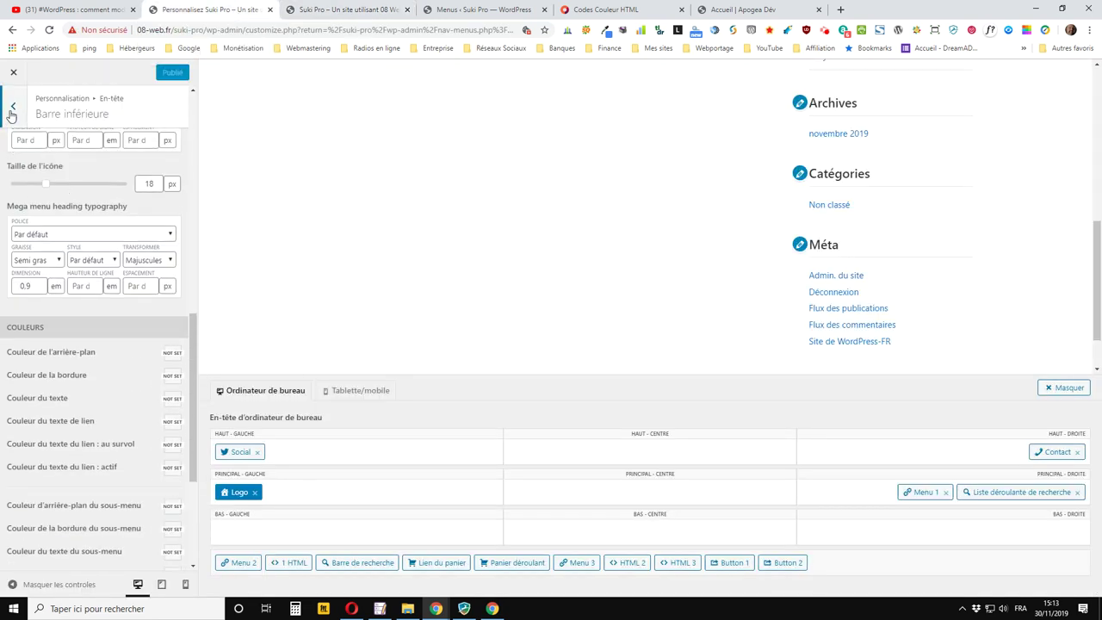
Switch off Activer l'en-tête de page under En-tête de page, publish, and go to the live site
left_click(13, 105)
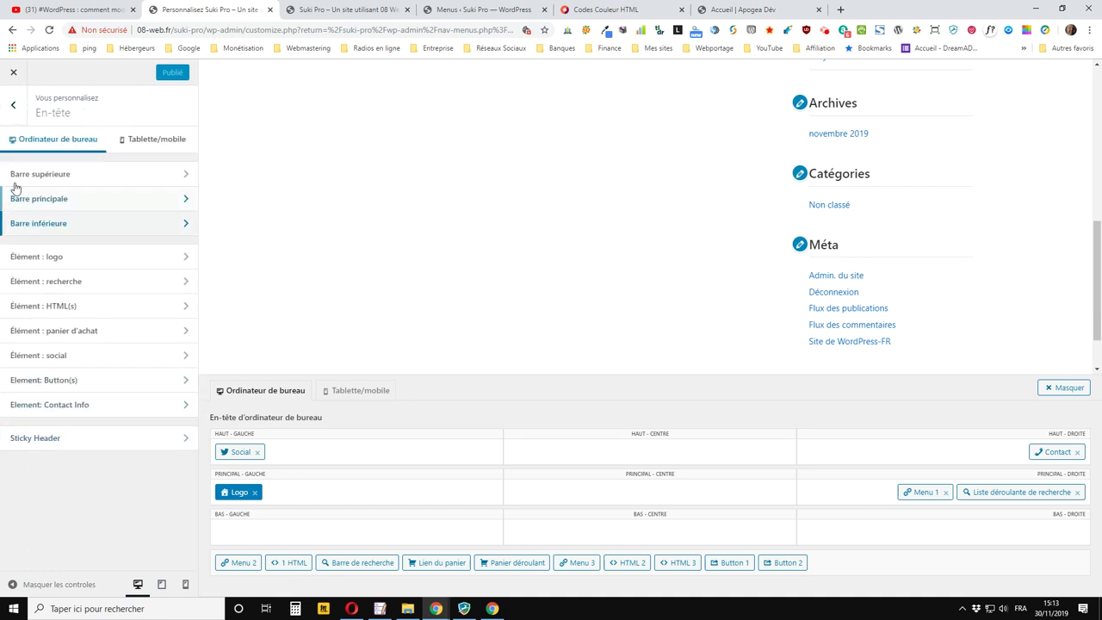
left_click(13, 105)
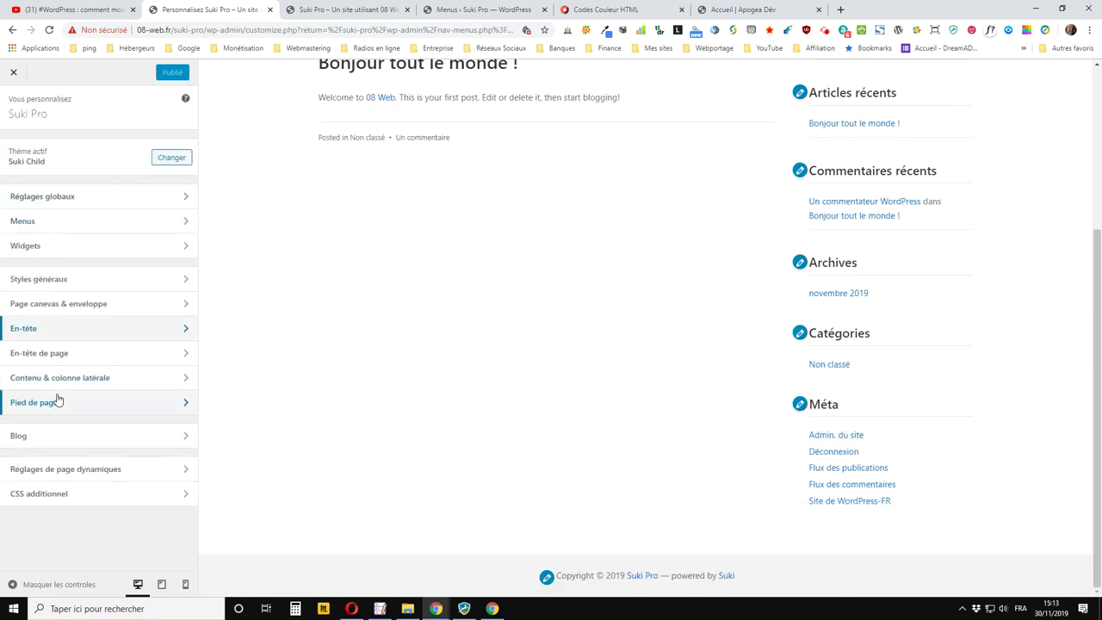
left_click(42, 355)
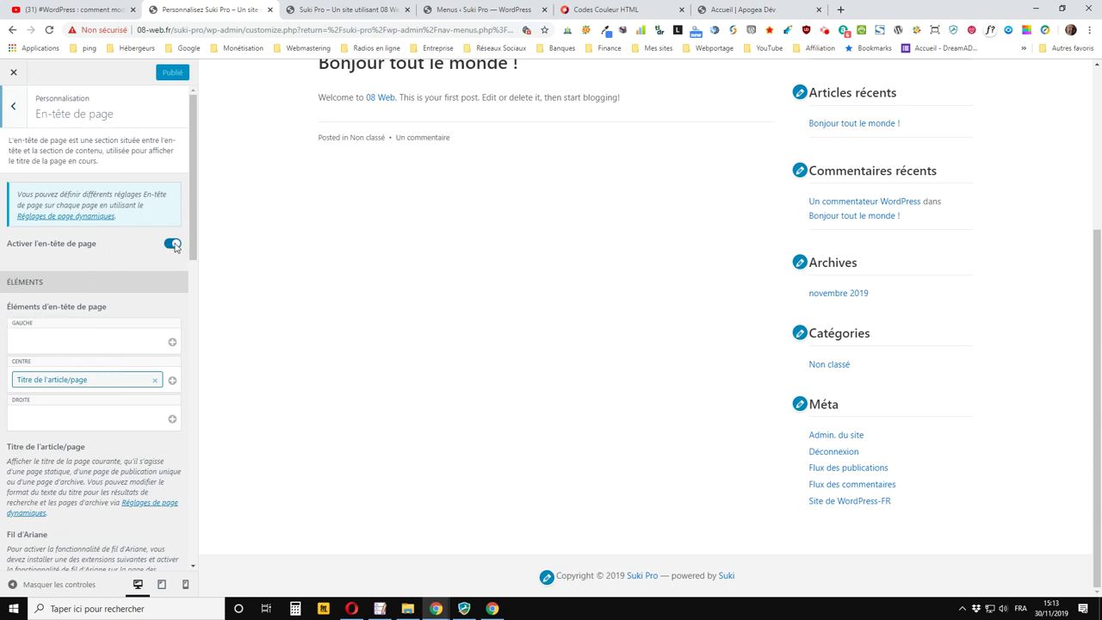
left_click(173, 244)
left_click(172, 244)
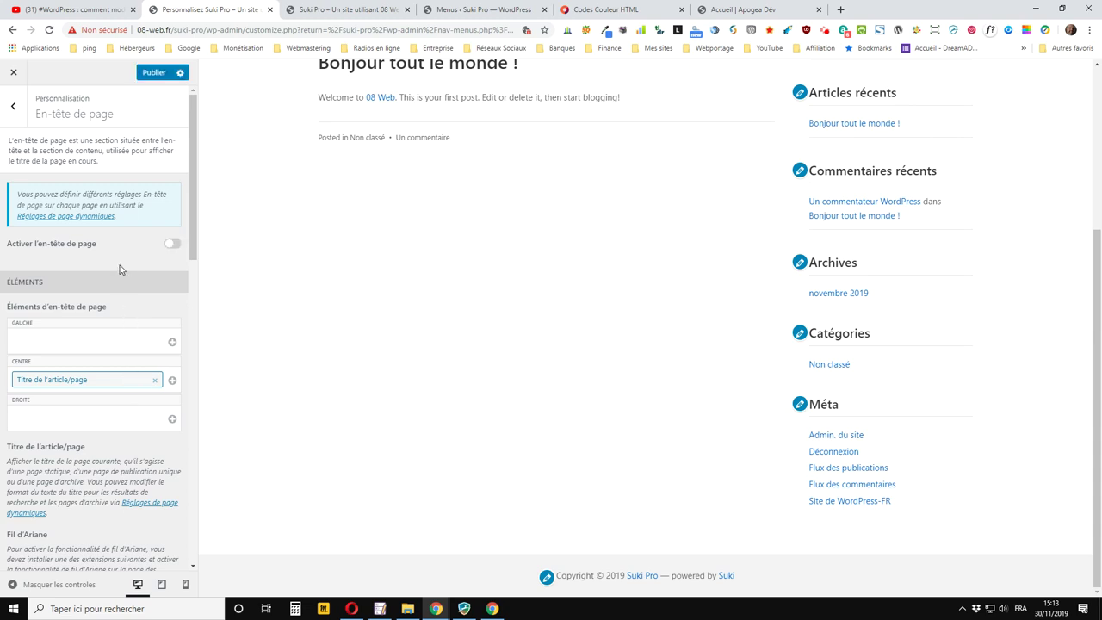
left_click(154, 74)
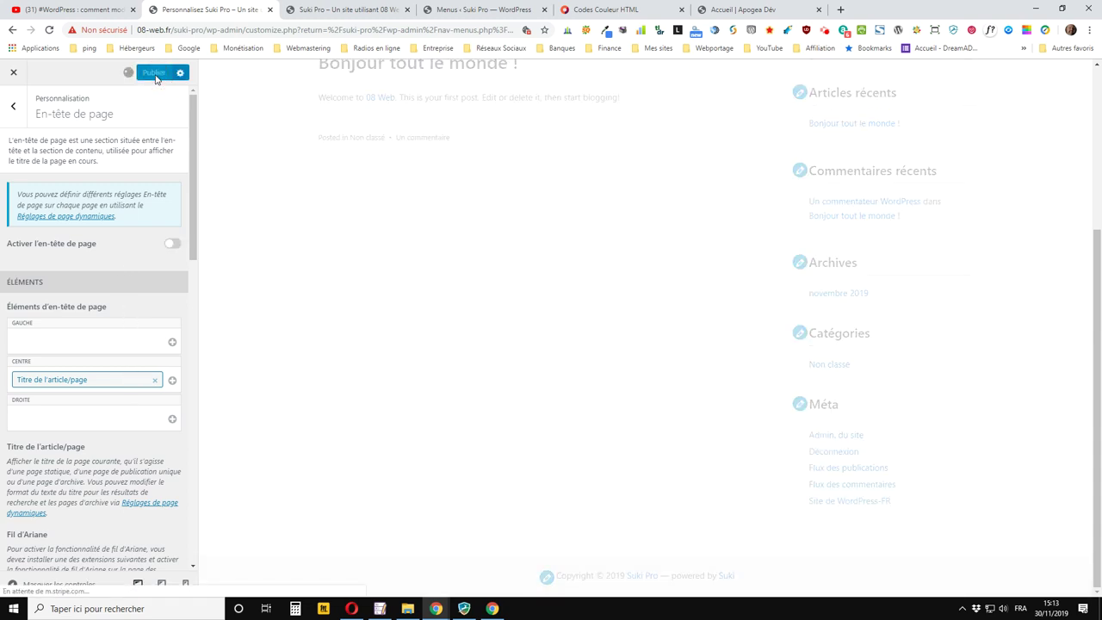
left_click(354, 9)
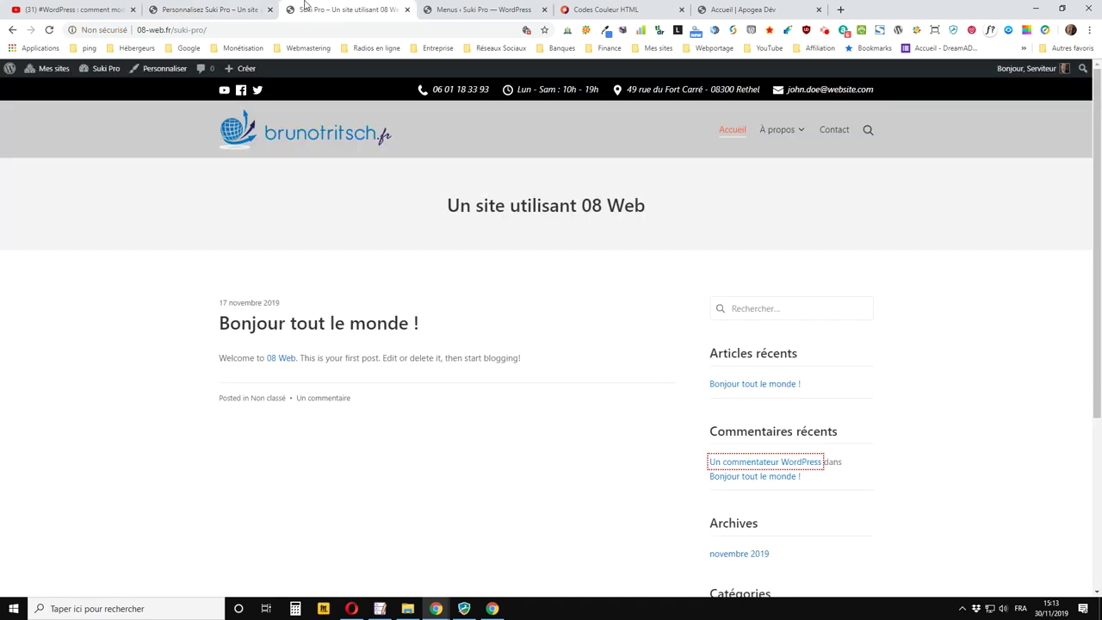
Reload the home page without its title band, browse the Contact page, then return to the Customizer
left_click(51, 32)
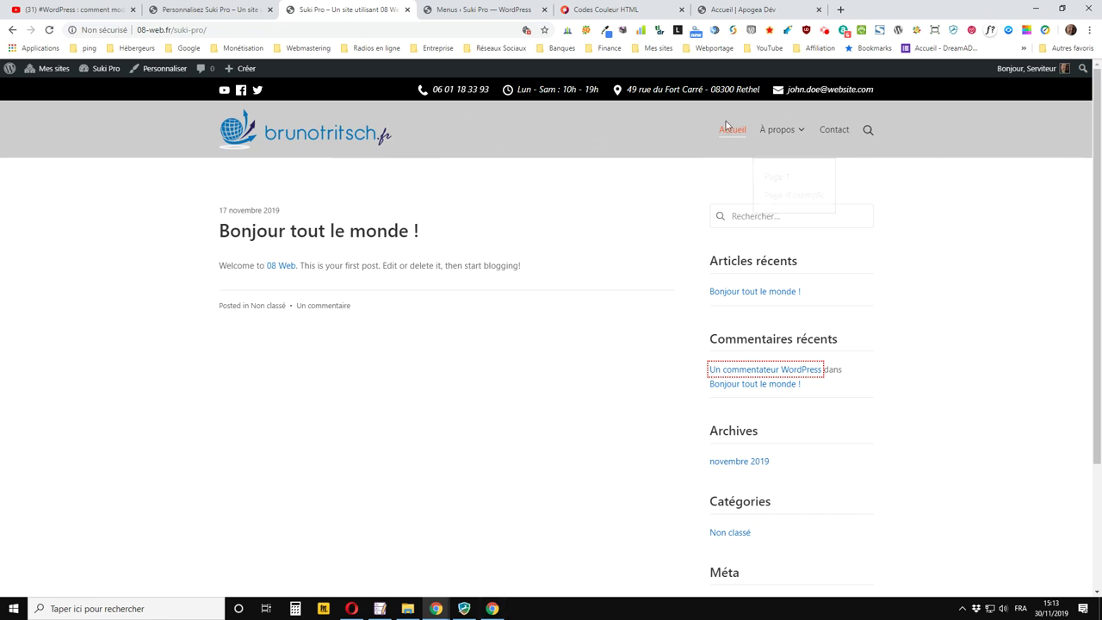
left_click(838, 130)
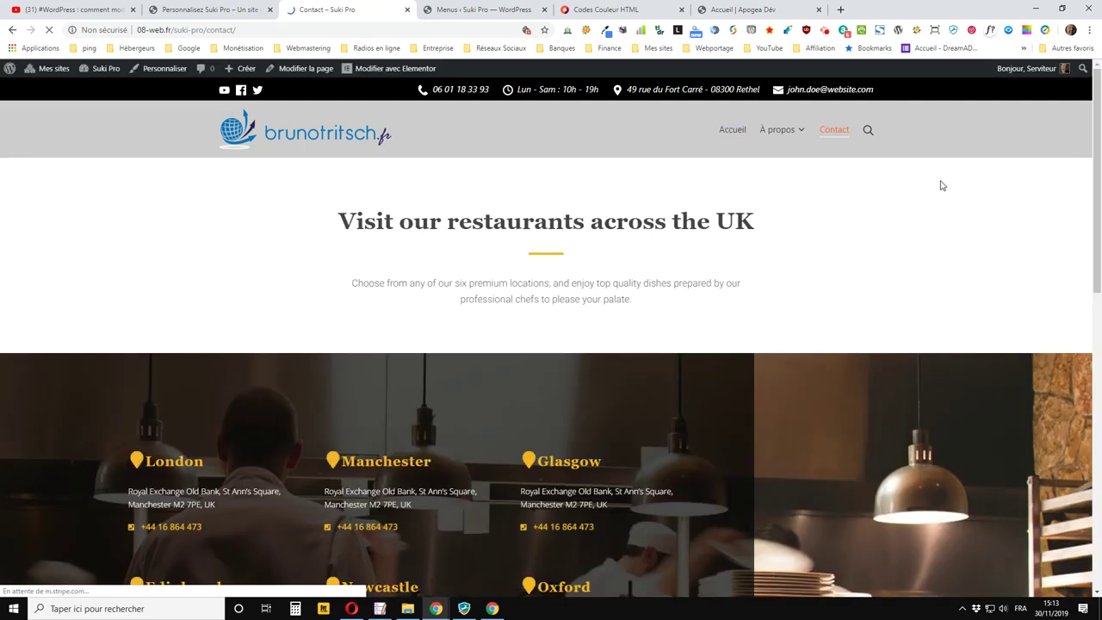
scroll(569, 258, "down", 5)
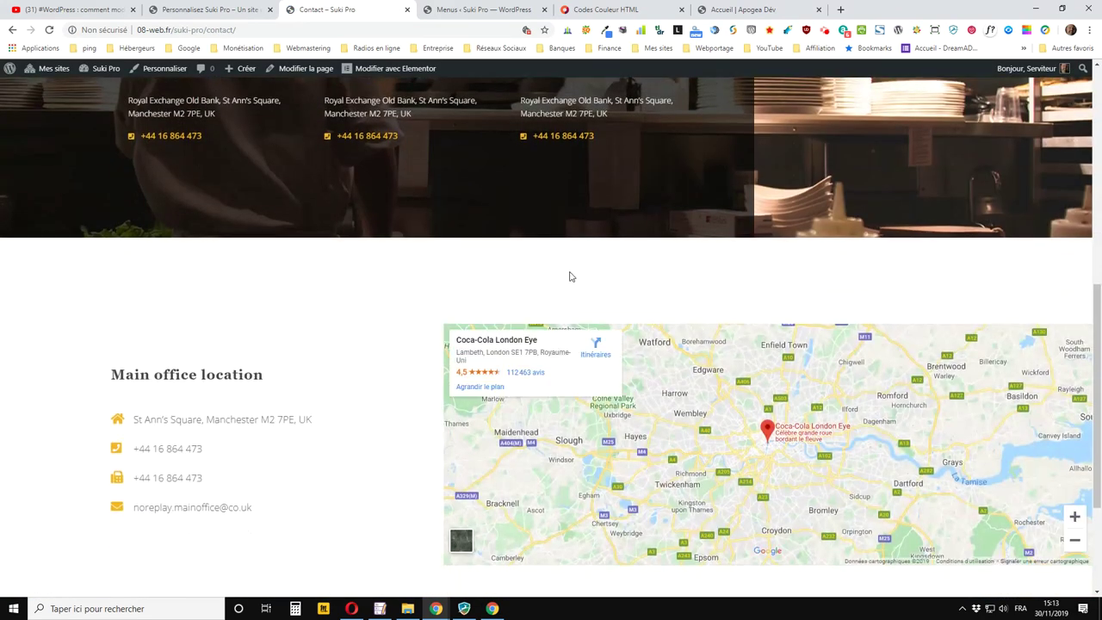
scroll(569, 278, "up", 5)
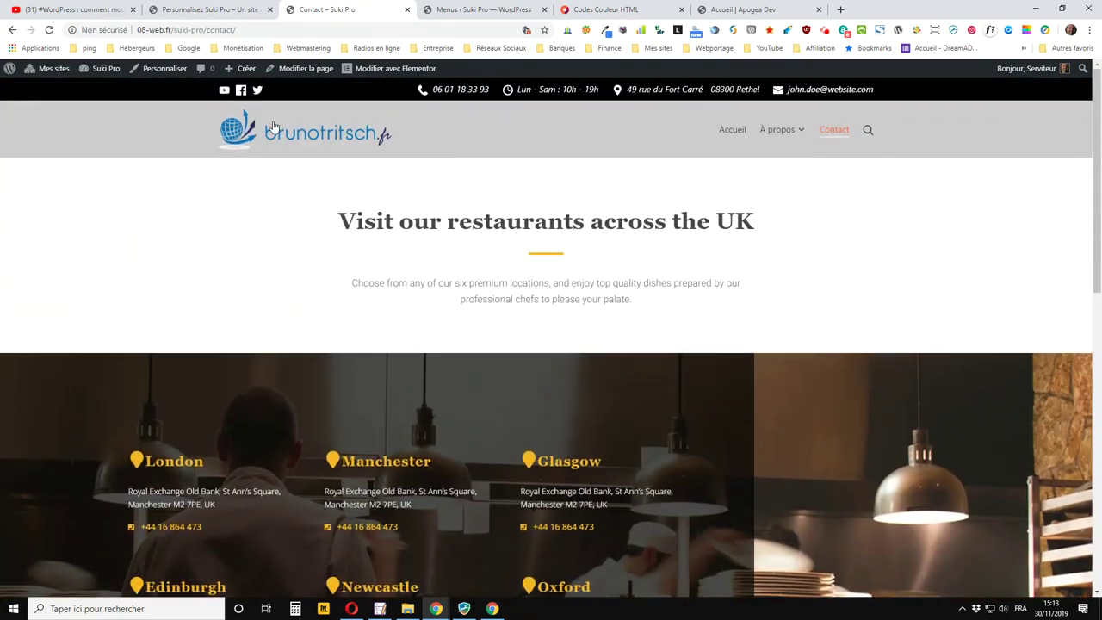
scroll(715, 199, "down", 1)
scroll(715, 200, "down", 3)
scroll(694, 221, "up", 4)
left_click(244, 15)
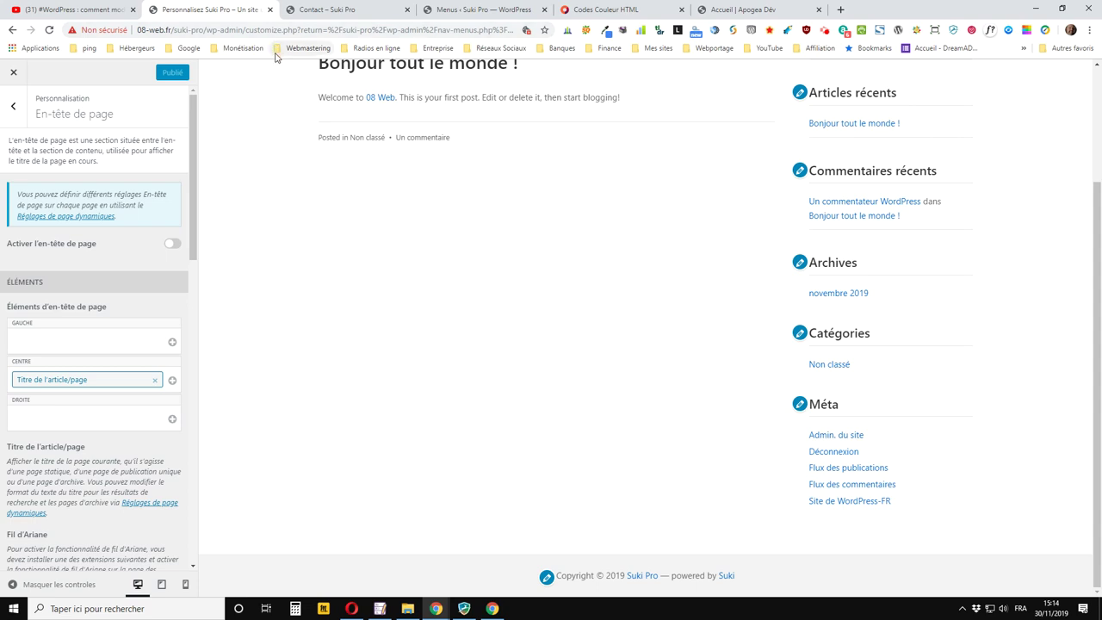
Open En-tête > Sticky Header in the Customizer
left_click(15, 110)
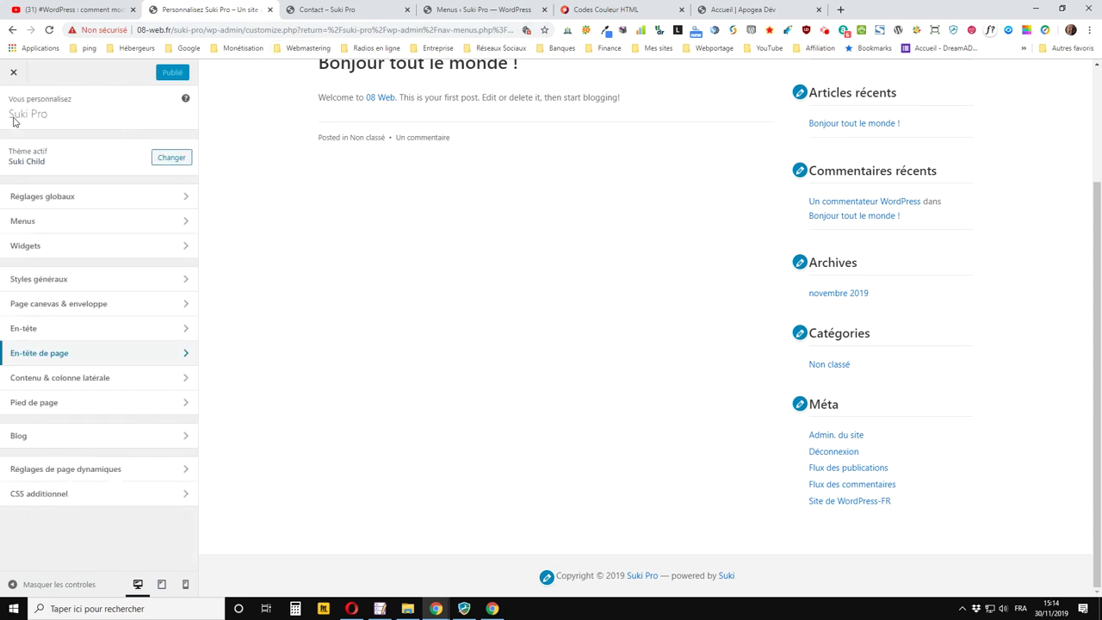
left_click(21, 336)
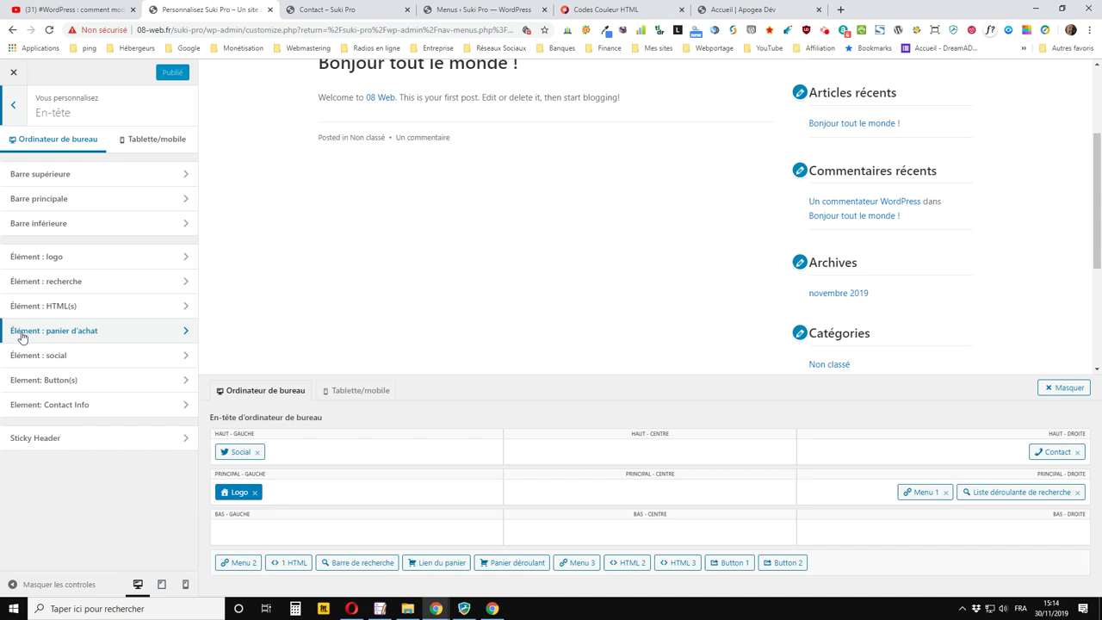
left_click(70, 452)
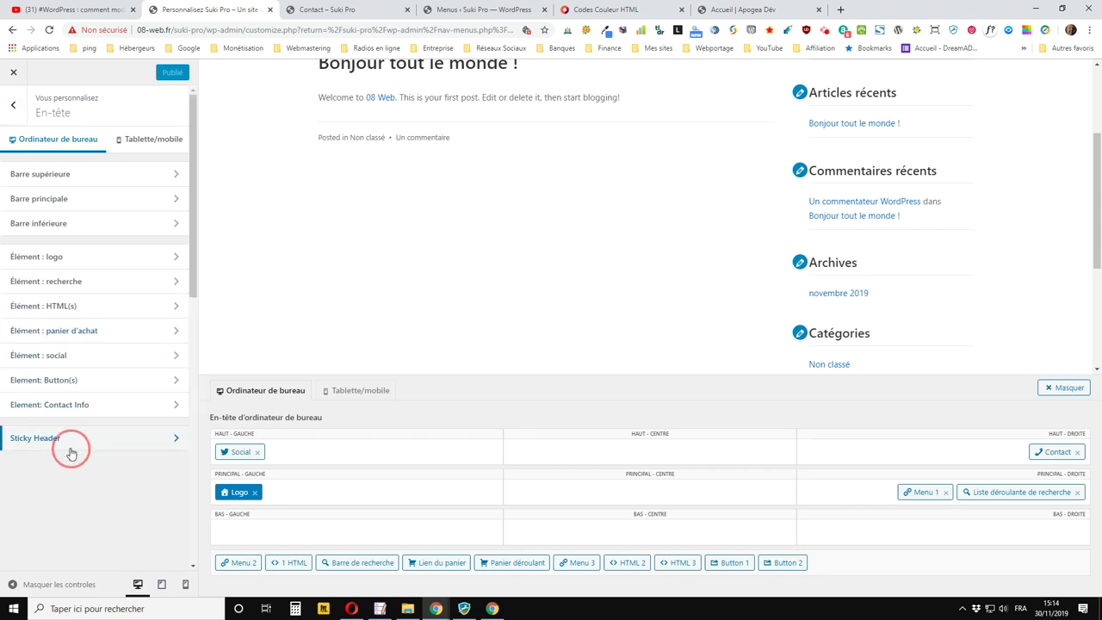
Scroll through the live Contact page, then go back to the Sticky Header settings
left_click(361, 11)
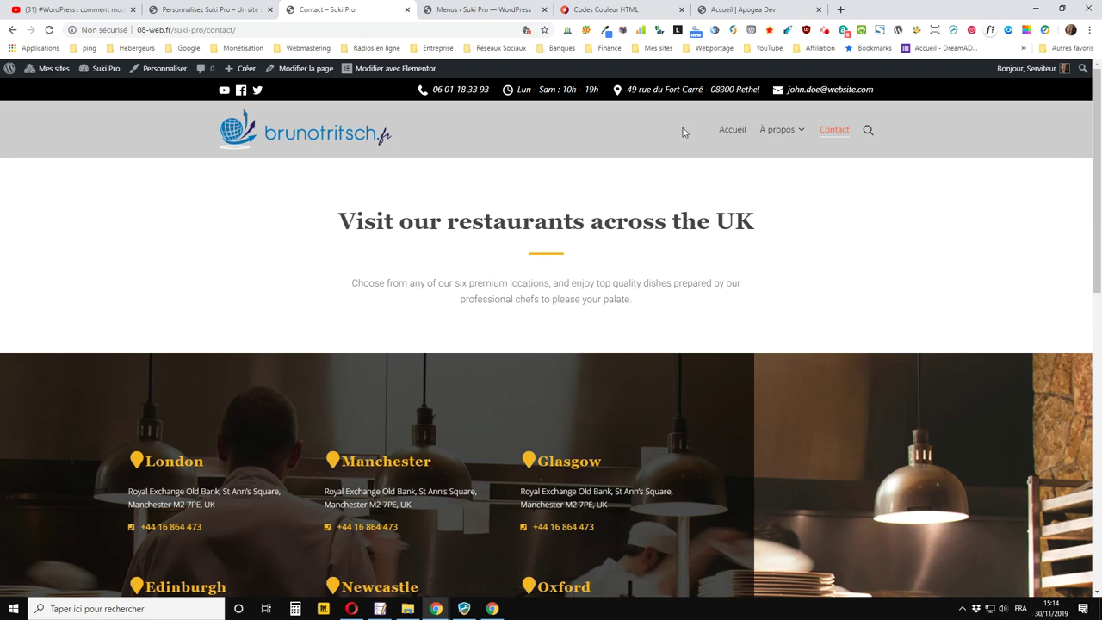
scroll(684, 131, "down", 2)
scroll(682, 135, "up", 2)
scroll(667, 127, "down", 4)
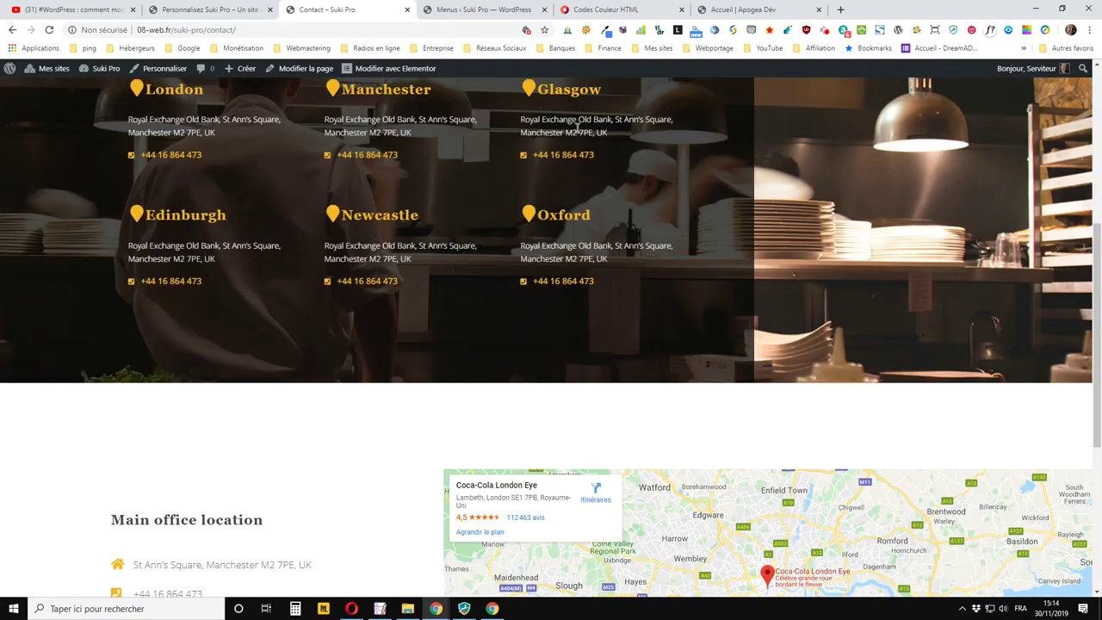
scroll(578, 126, "down", 4)
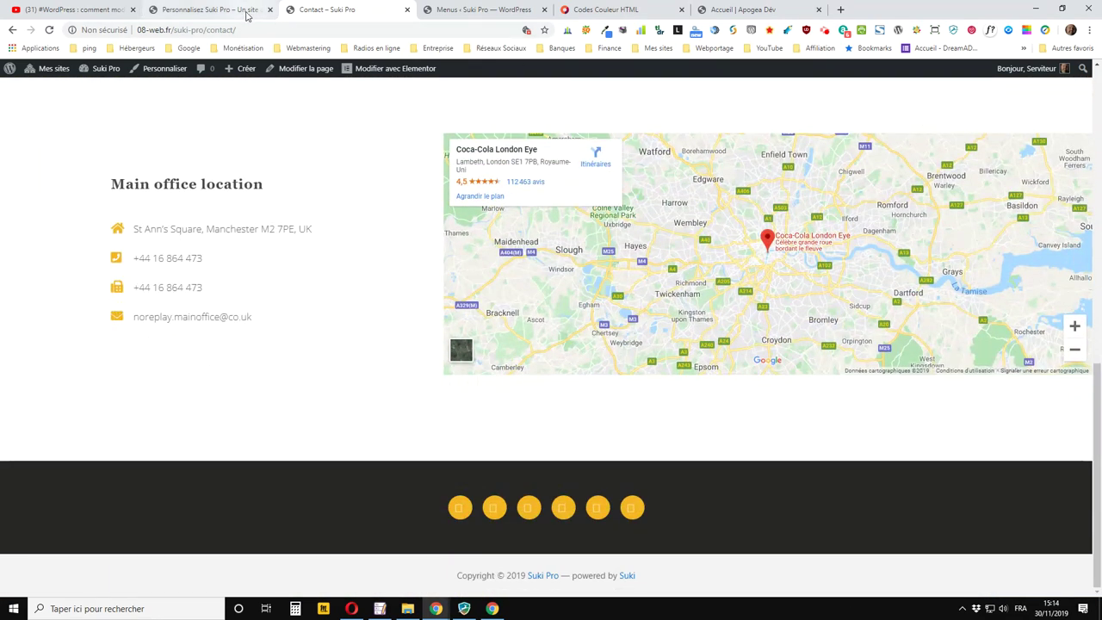
left_click(206, 10)
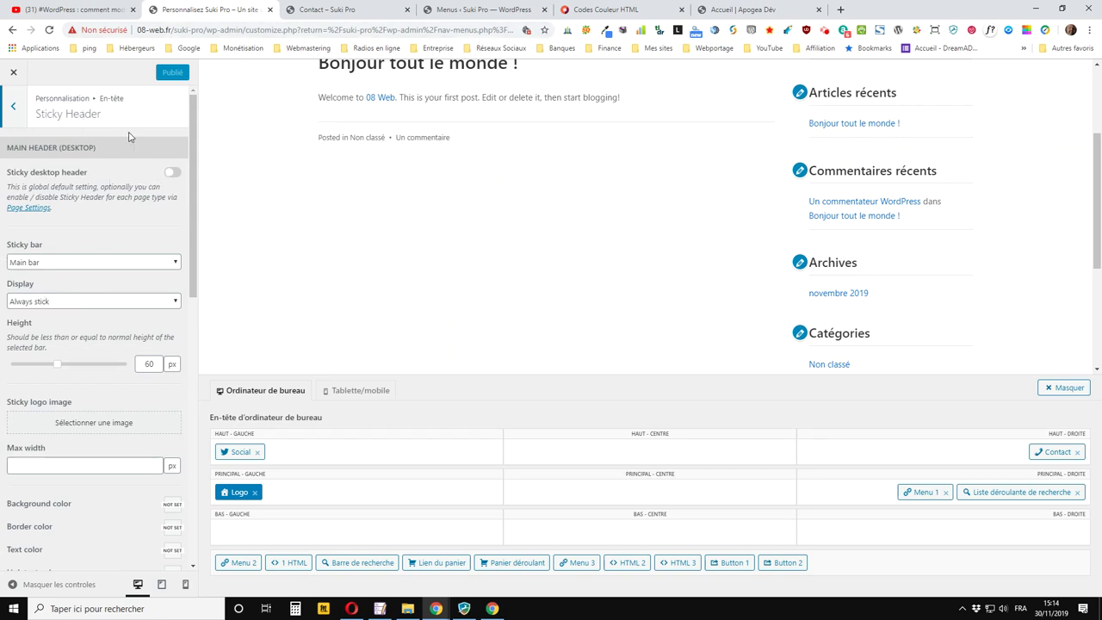
Switch on 'Sticky desktop header', publish, and reload the Contact page to verify the pinned header
left_click(12, 112)
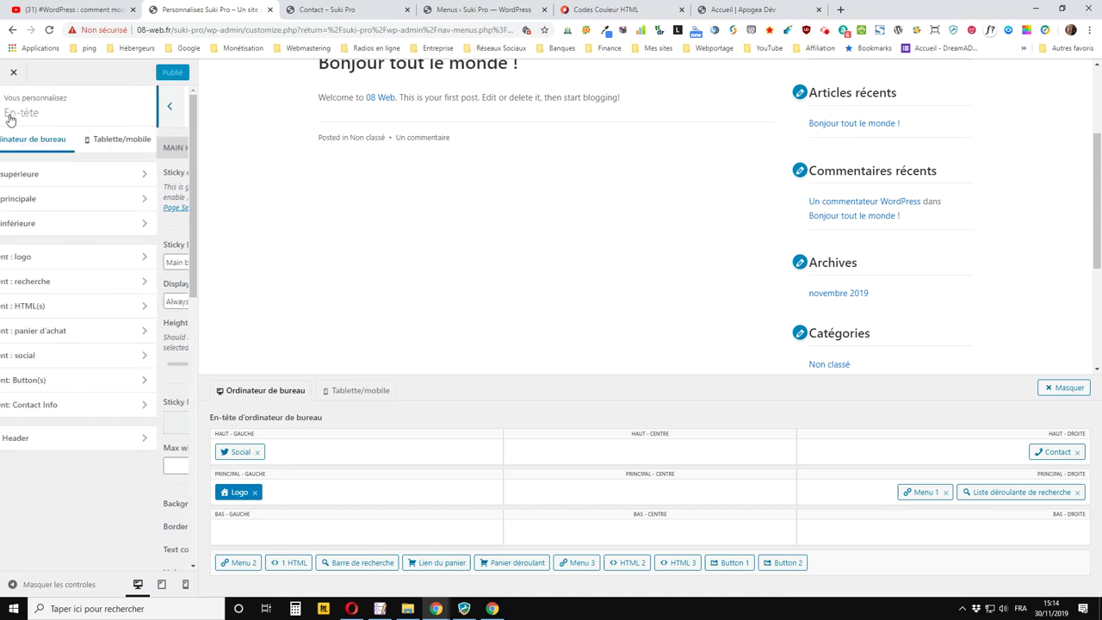
left_click(36, 440)
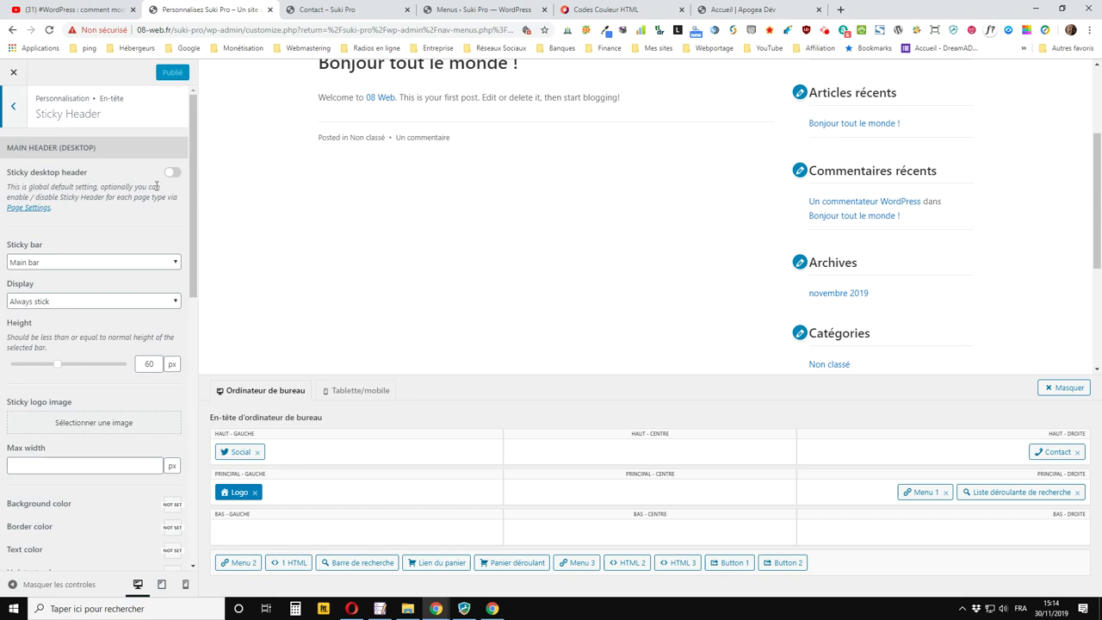
left_click(171, 173)
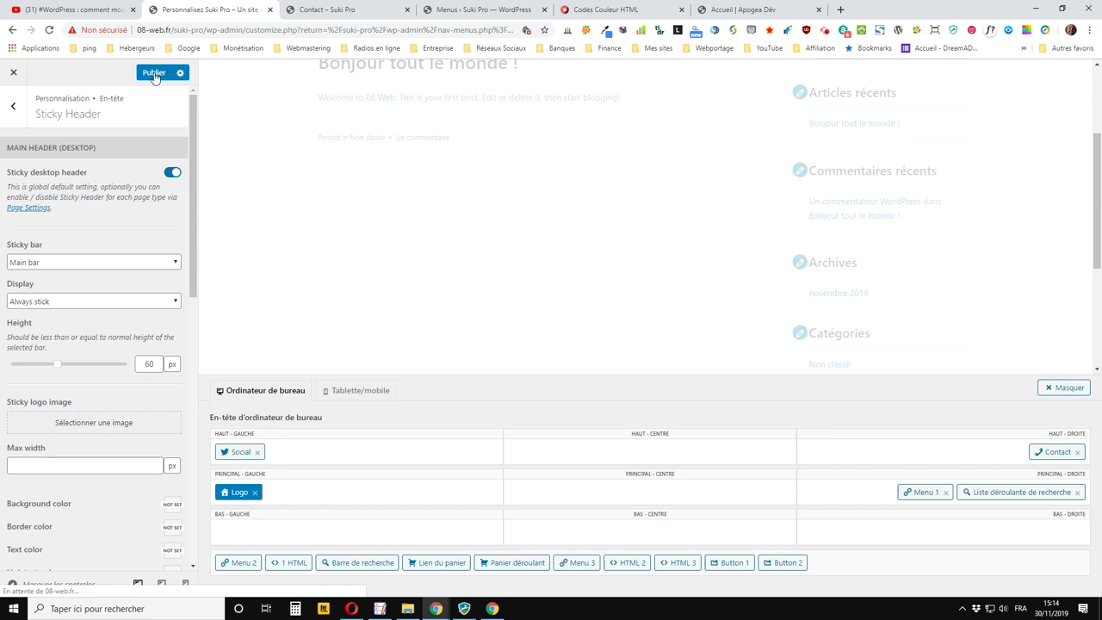
left_click(153, 74)
left_click(349, 10)
left_click(49, 30)
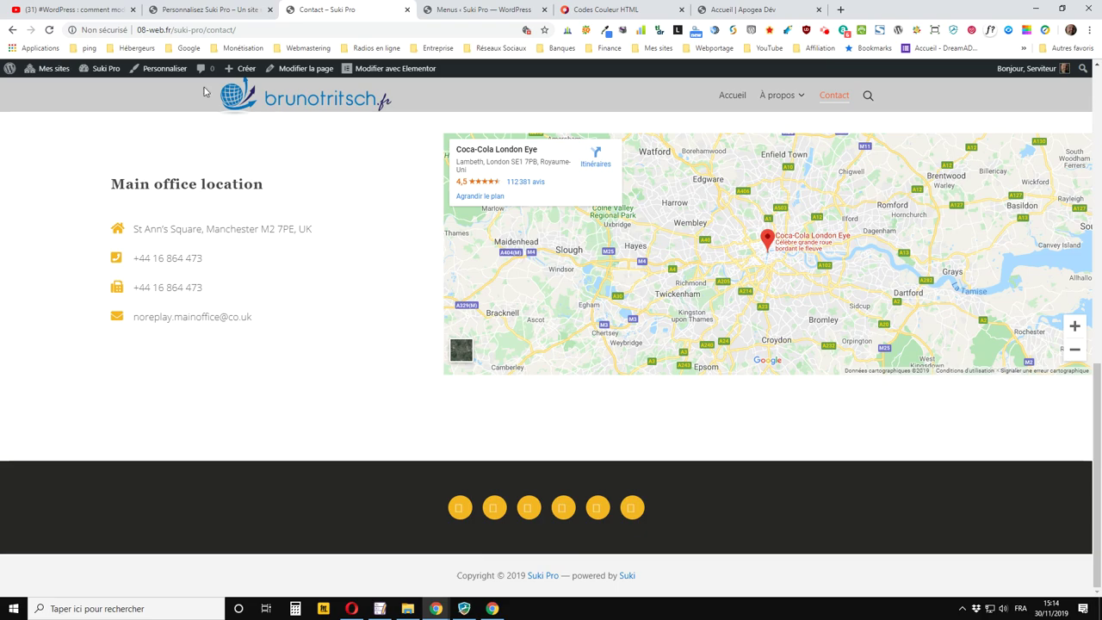
Scroll the Contact page up and down to check the grey main bar stays pinned
scroll(304, 166, "up", 7)
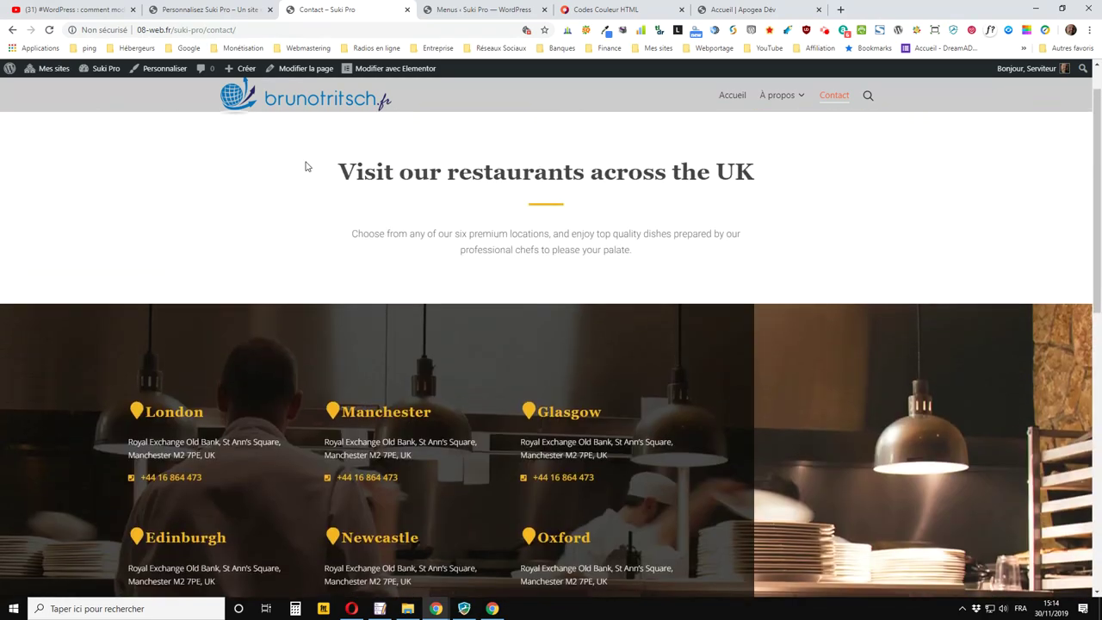
scroll(304, 162, "down", 7)
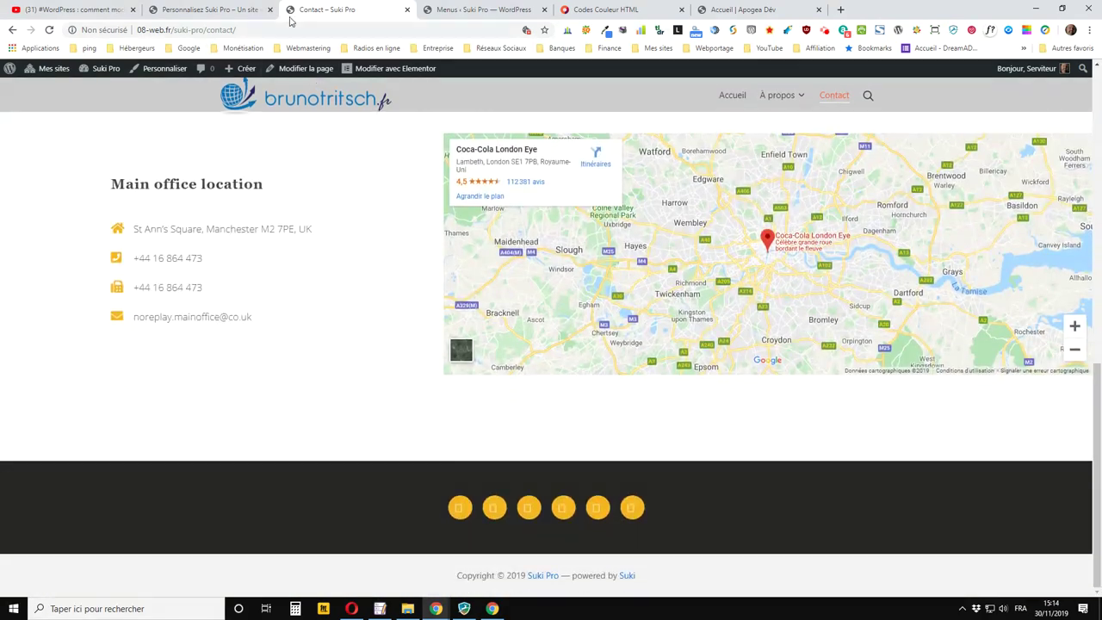
left_click(211, 10)
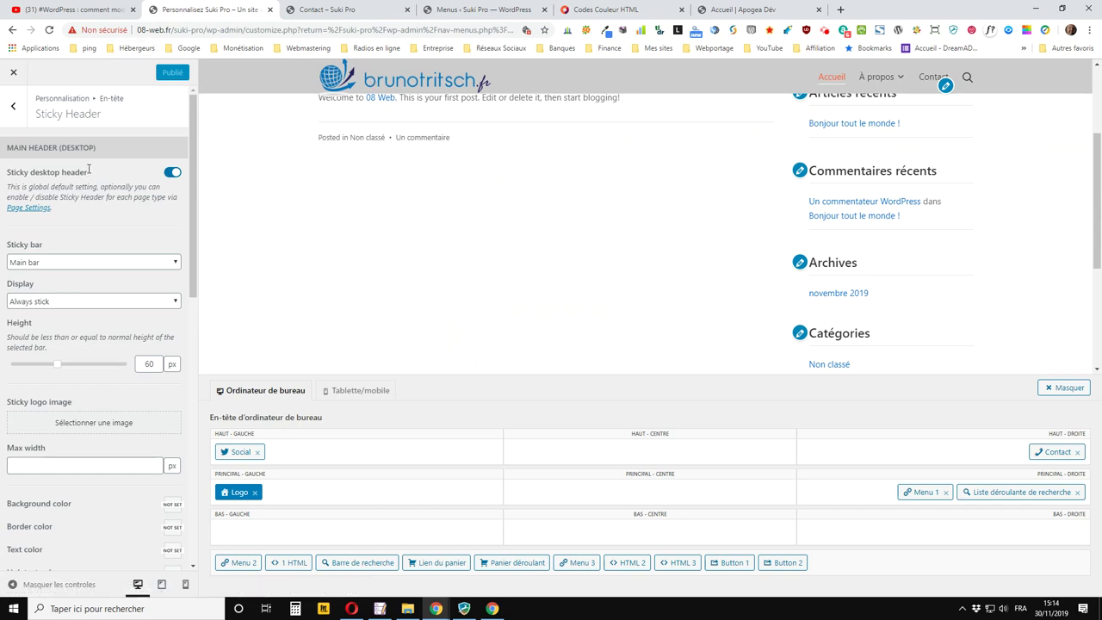
Make Top bar the sticky bar with 'Hide on scroll down, show on scroll up', and publish
left_click(55, 266)
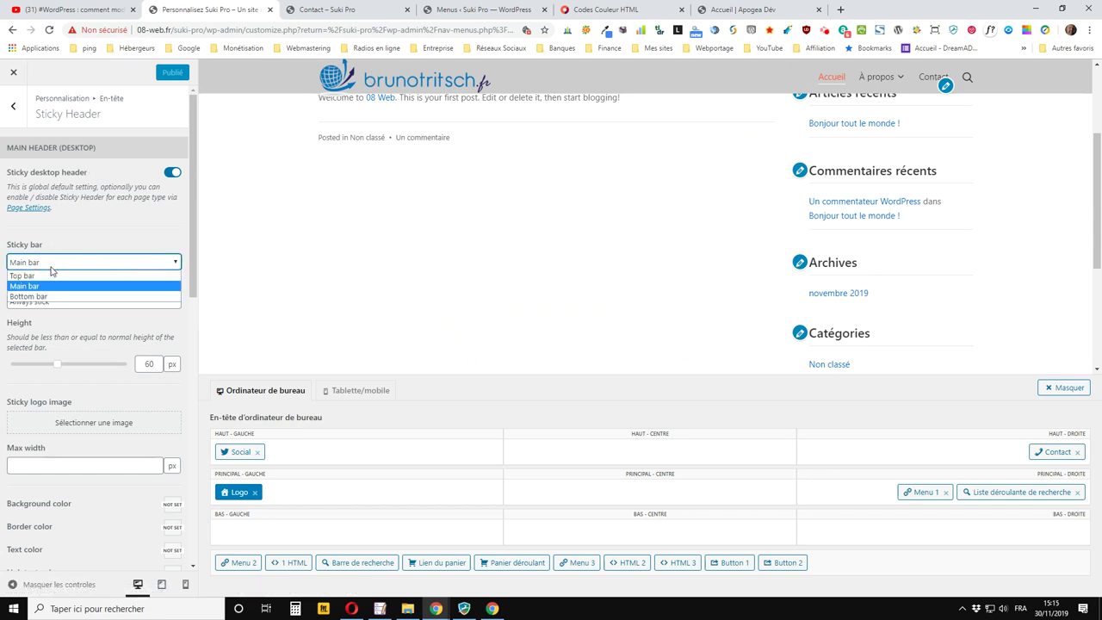
left_click(46, 276)
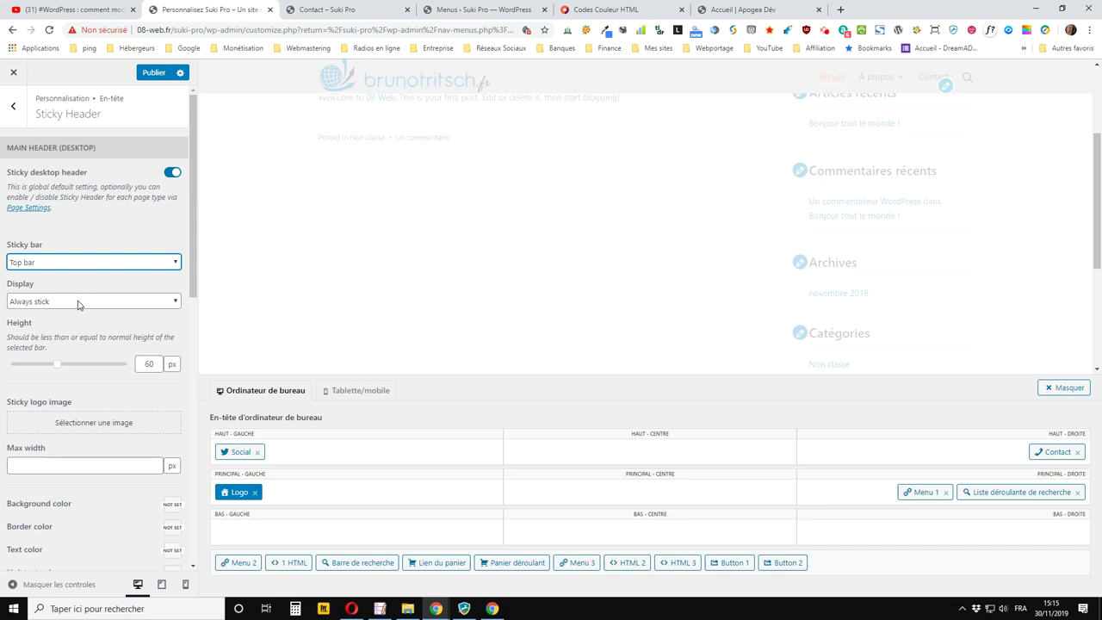
left_click(77, 302)
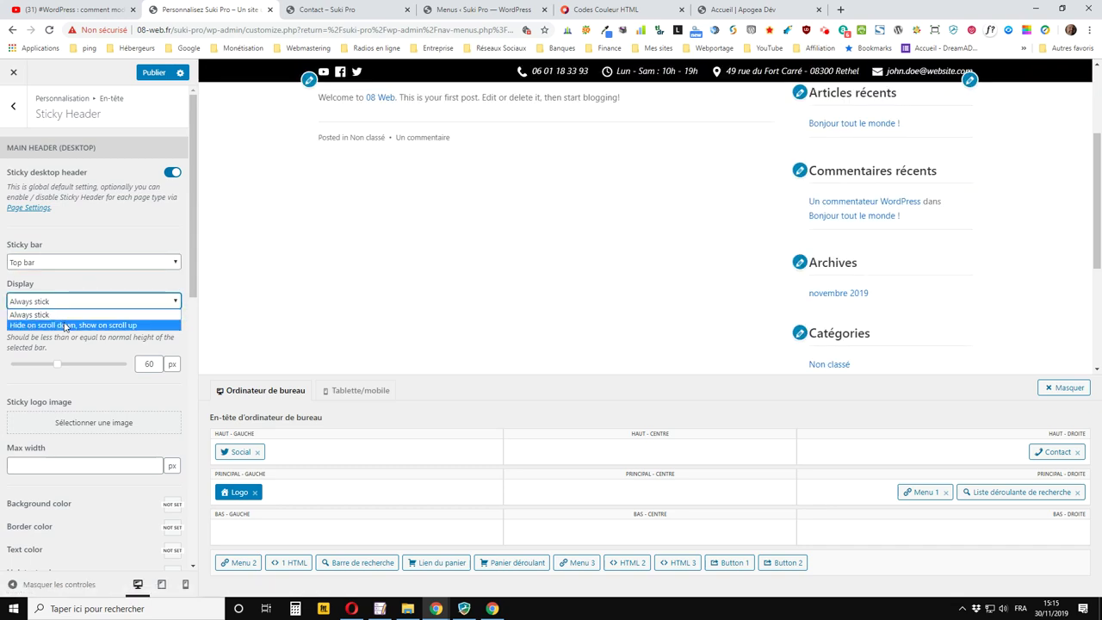
left_click(65, 325)
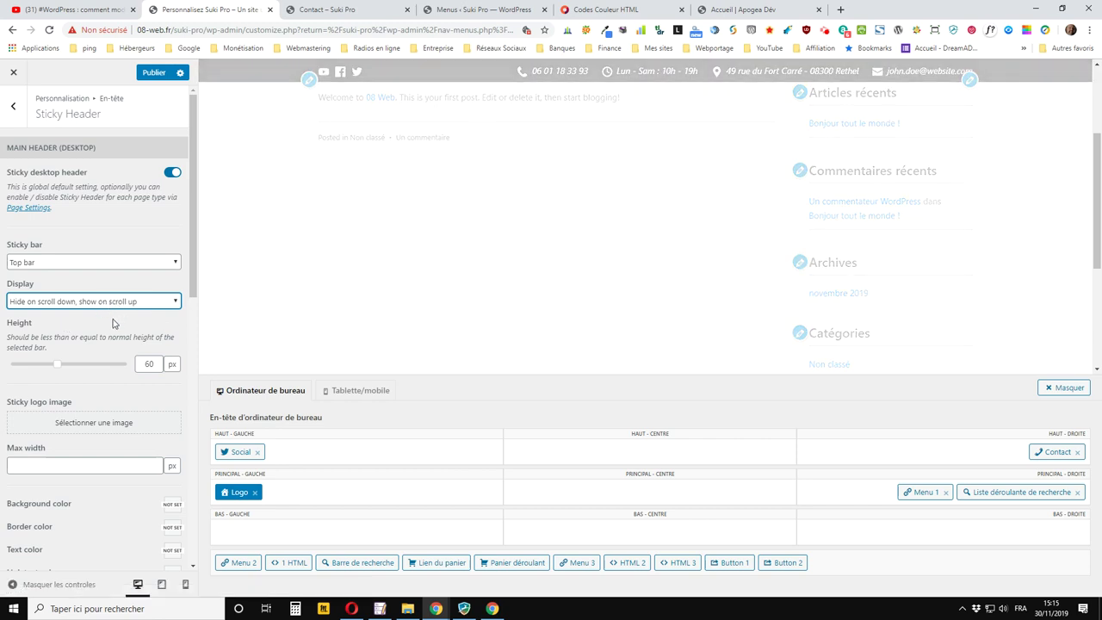
left_click(155, 74)
left_click(327, 10)
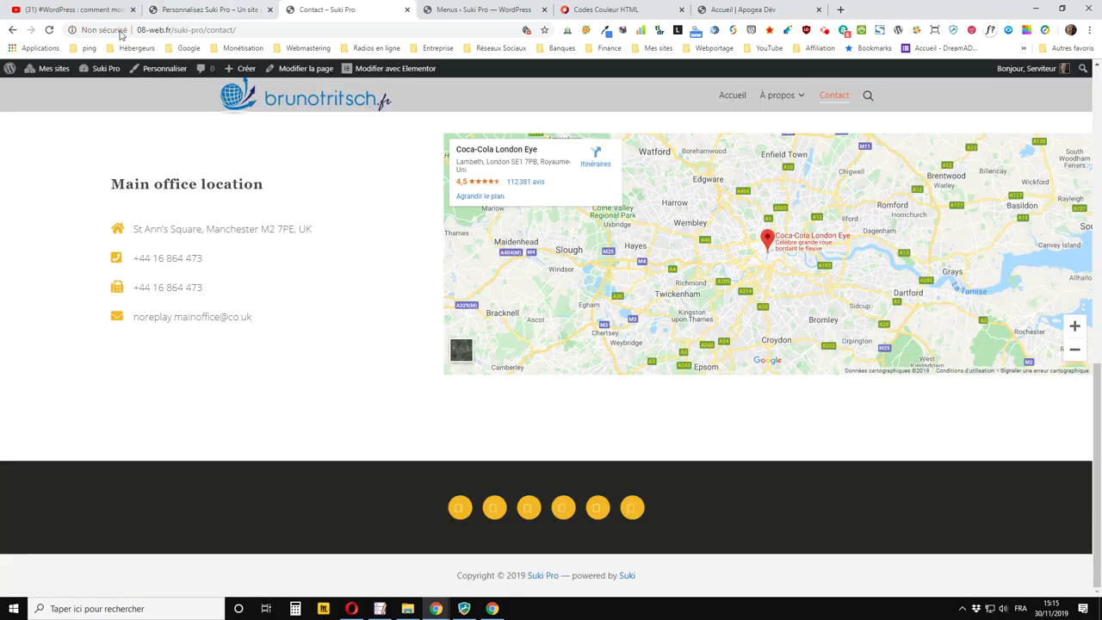
Reload the Contact page and scroll repeatedly to watch the top bar hide and reappear
left_click(50, 31)
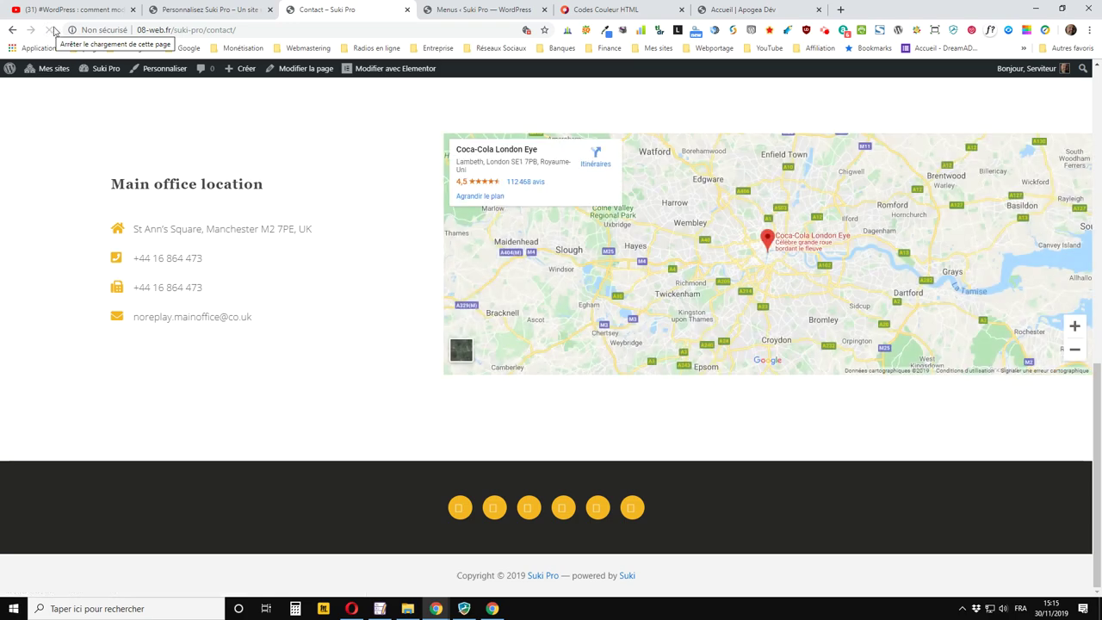
scroll(460, 403, "up", 8)
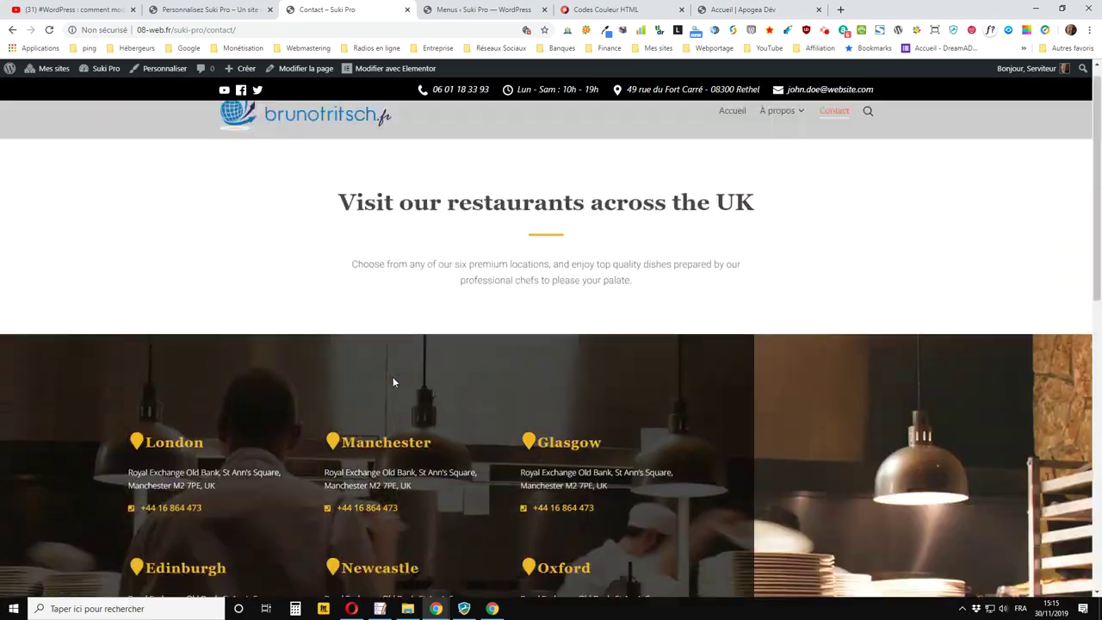
scroll(315, 210, "down", 2)
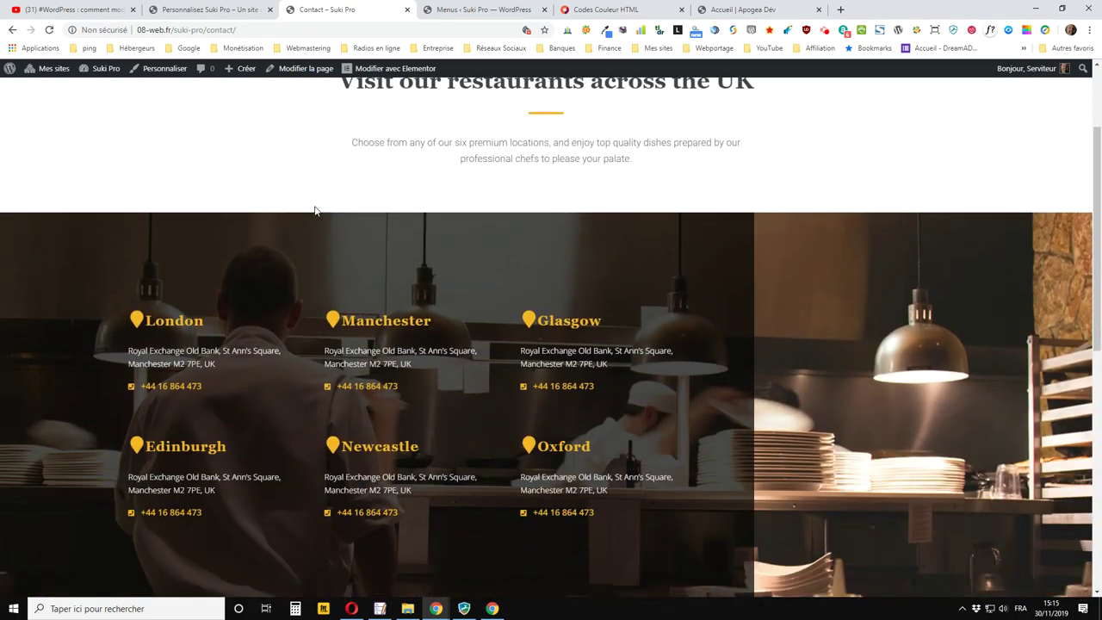
scroll(310, 202, "down", 5)
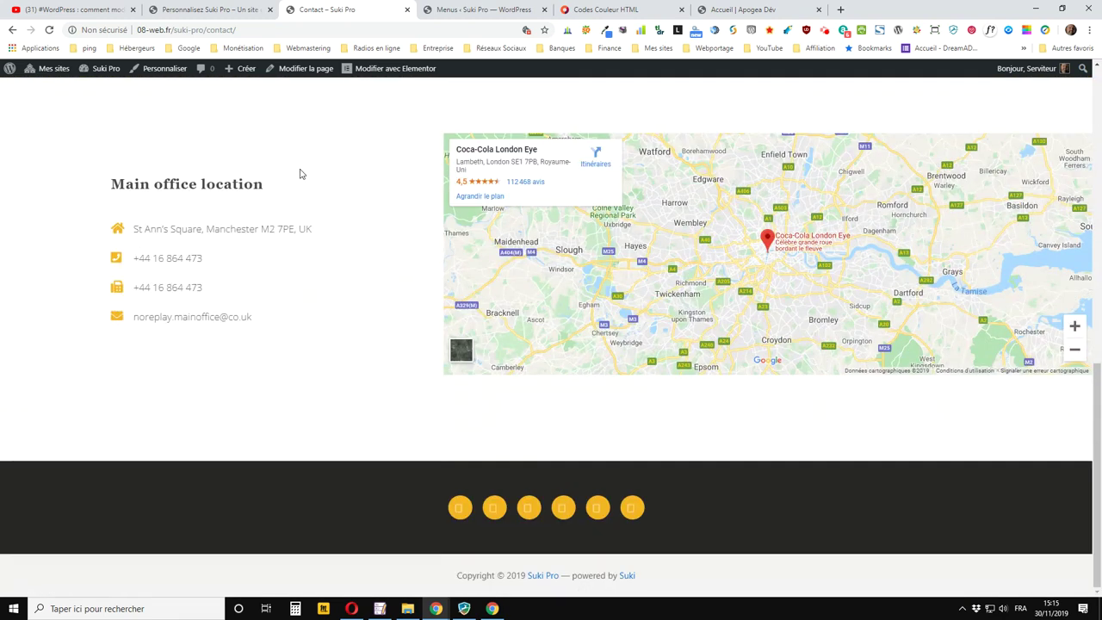
scroll(301, 174, "up", 1)
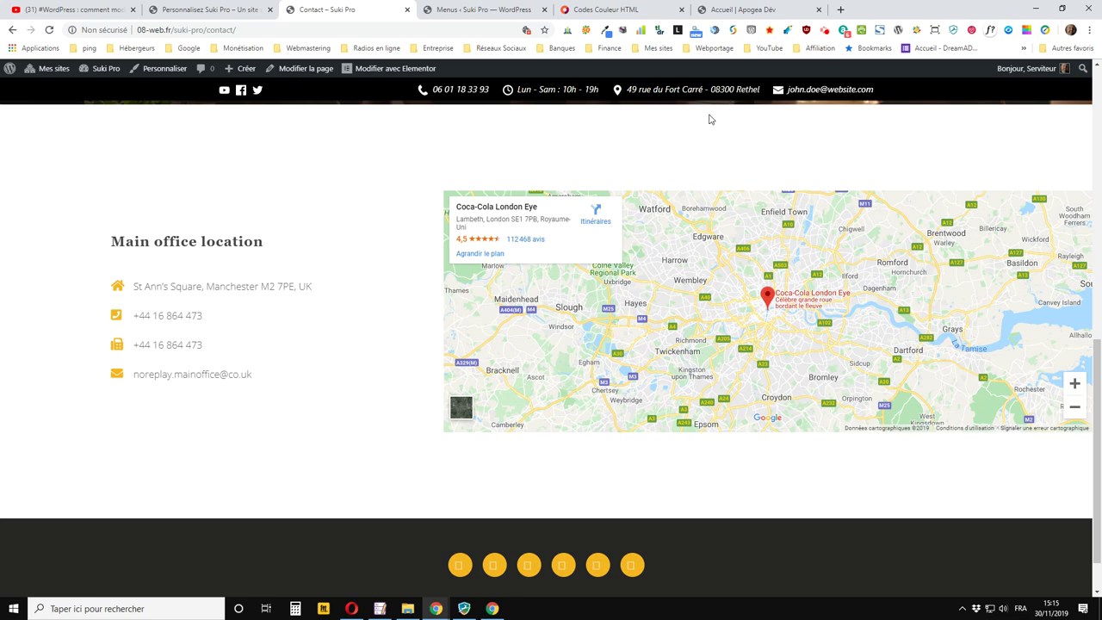
scroll(471, 127, "down", 1)
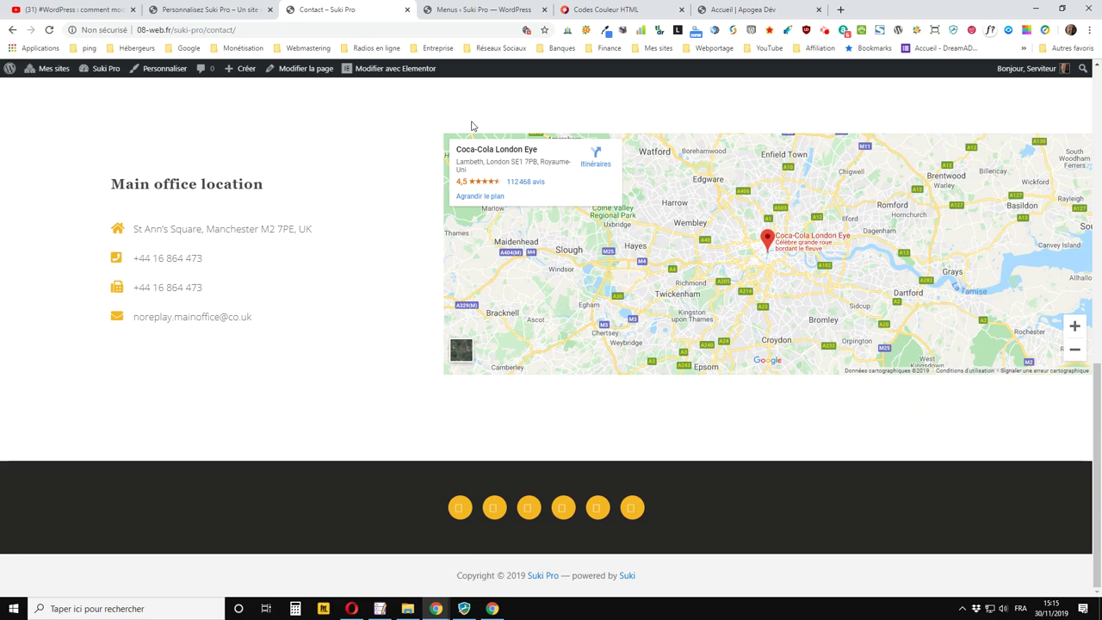
scroll(471, 126, "up", 3)
scroll(471, 126, "up", 5)
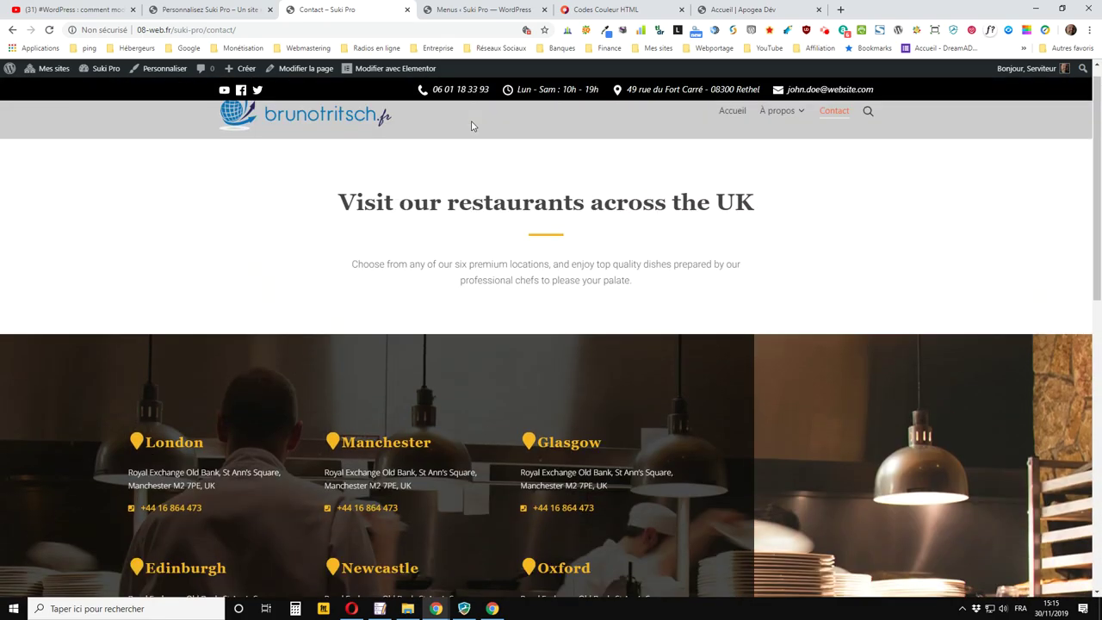
scroll(471, 127, "down", 6)
scroll(471, 126, "down", 2)
scroll(474, 126, "up", 8)
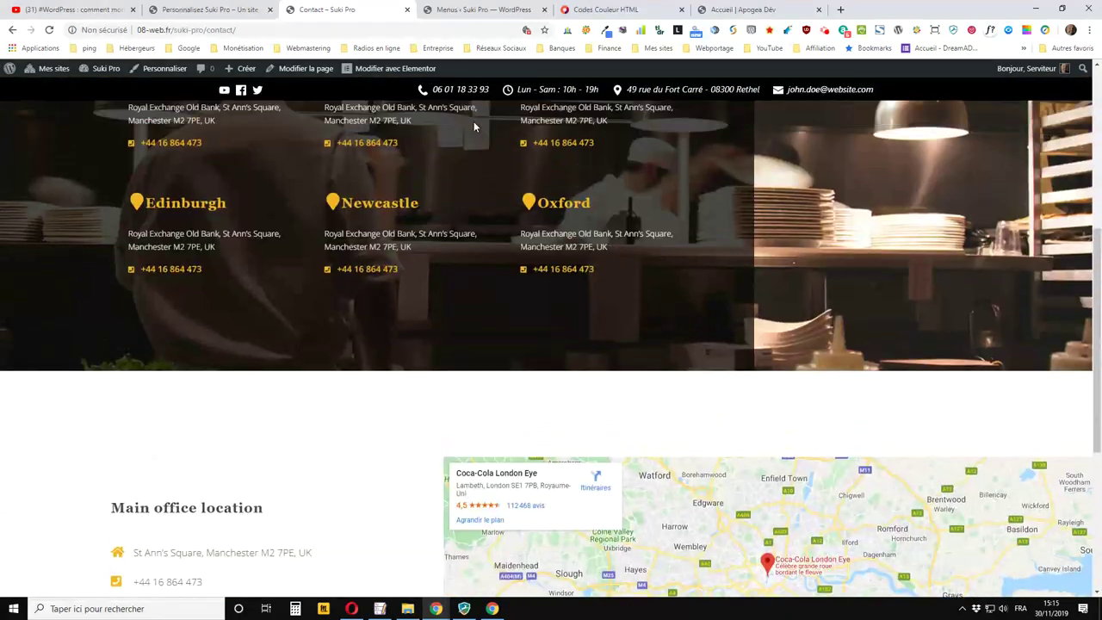
scroll(473, 126, "down", 7)
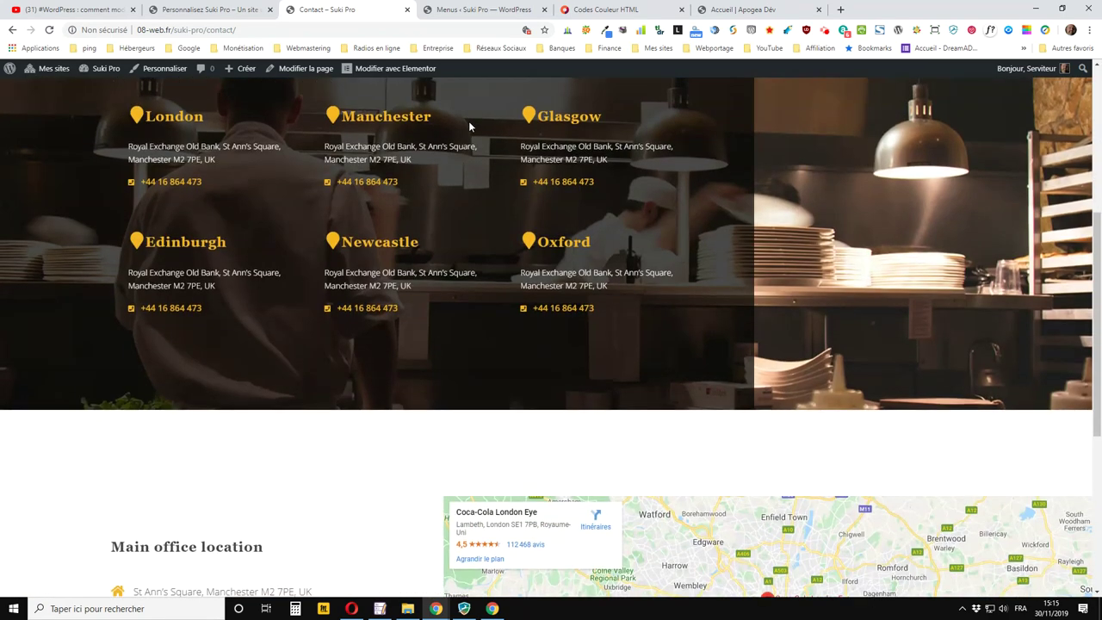
scroll(469, 129, "up", 6)
scroll(469, 129, "up", 2)
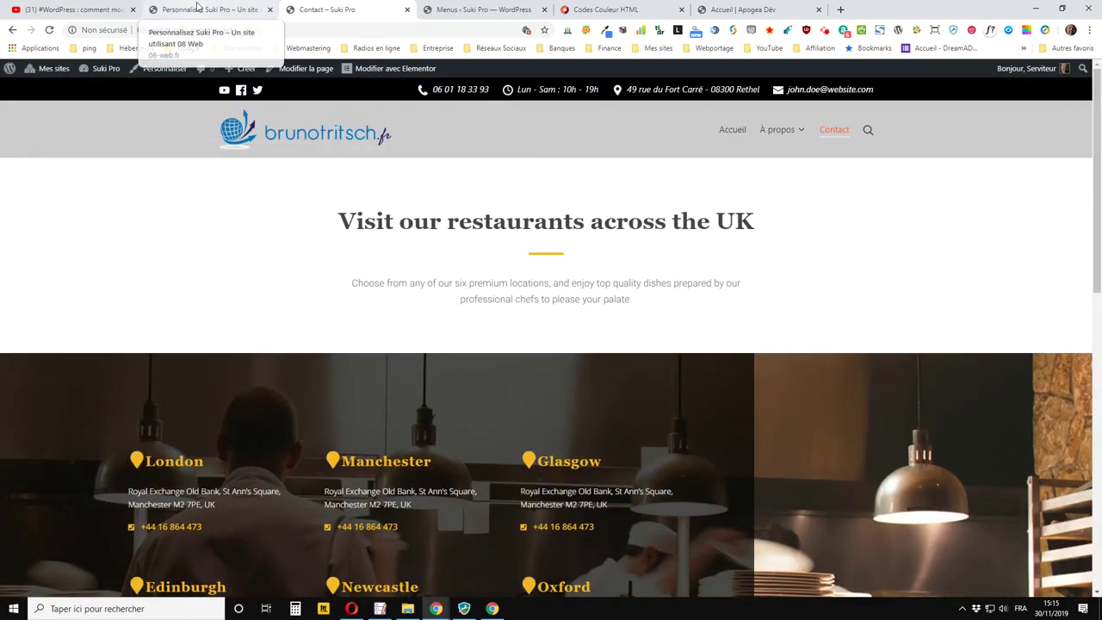
left_click(206, 9)
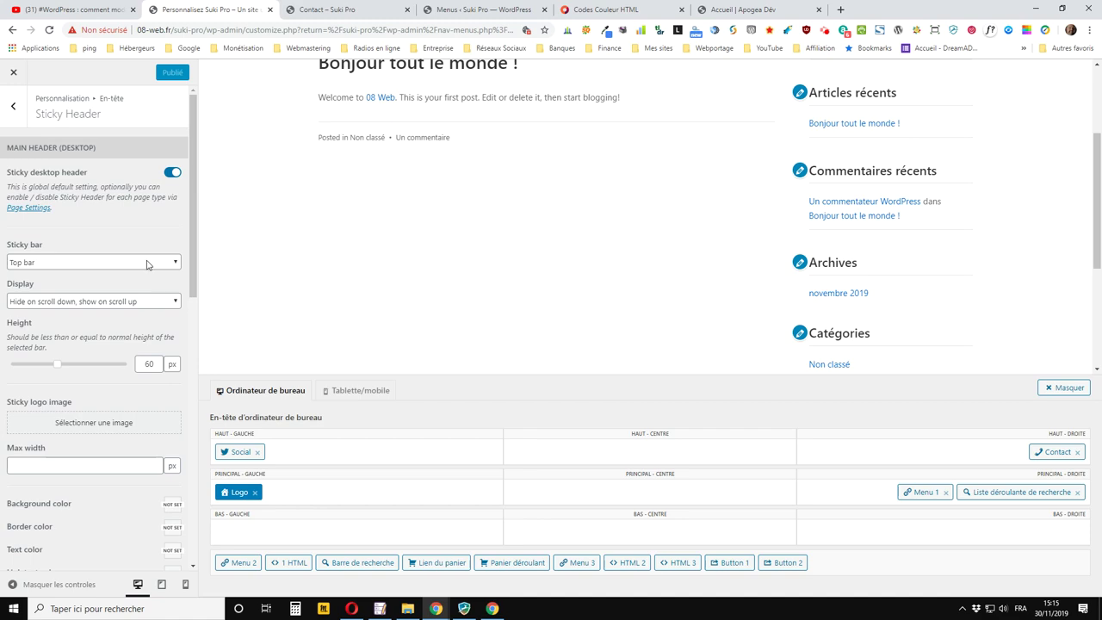
Scroll the live Contact page once more to check the current sticky header
left_click(370, 10)
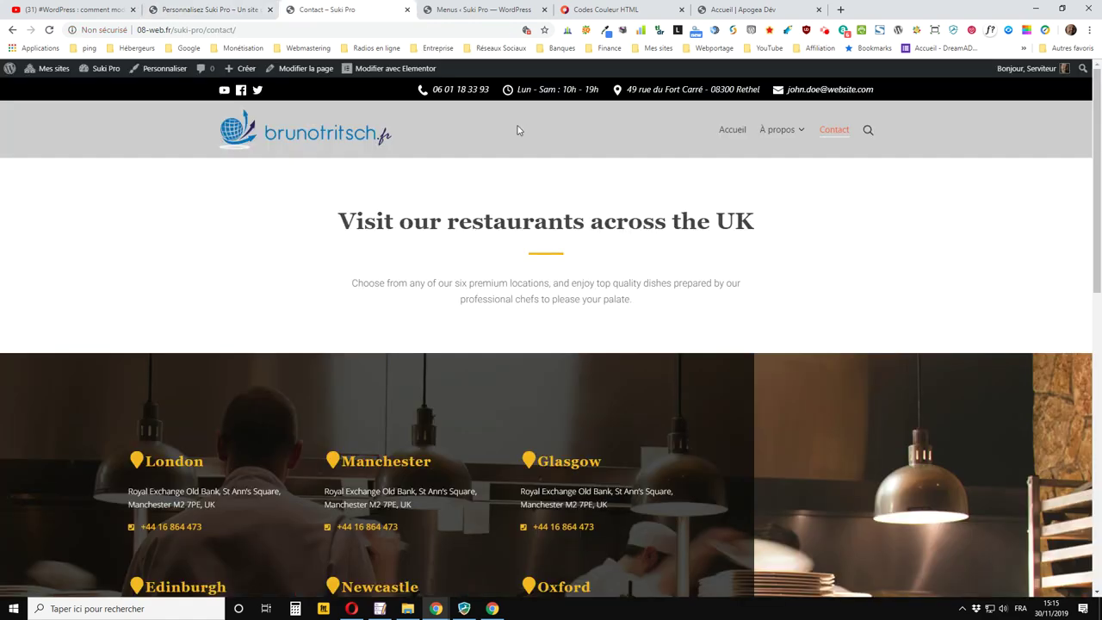
scroll(508, 142, "down", 3)
scroll(496, 152, "up", 3)
scroll(497, 153, "down", 3)
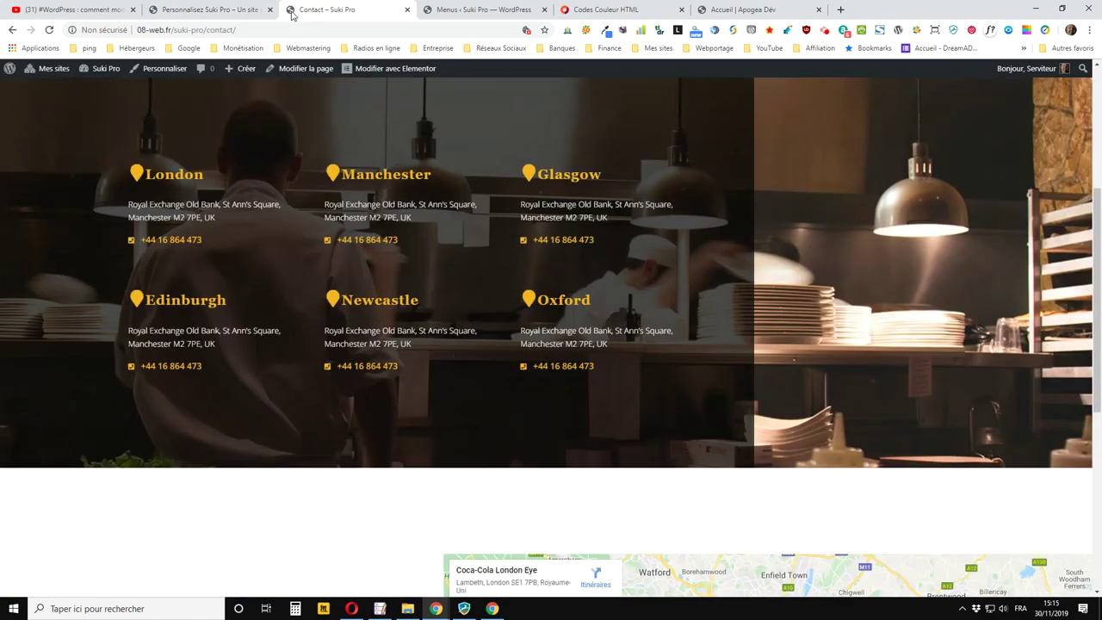
Switch the sticky bar from Top bar to Main bar and publish
left_click(207, 10)
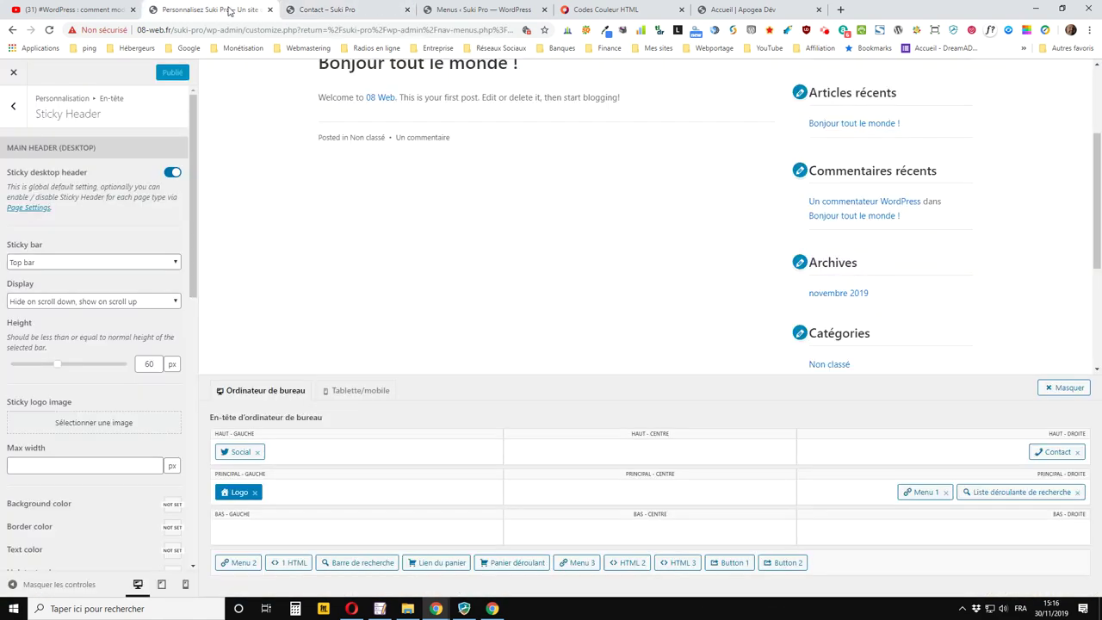
left_click(107, 303)
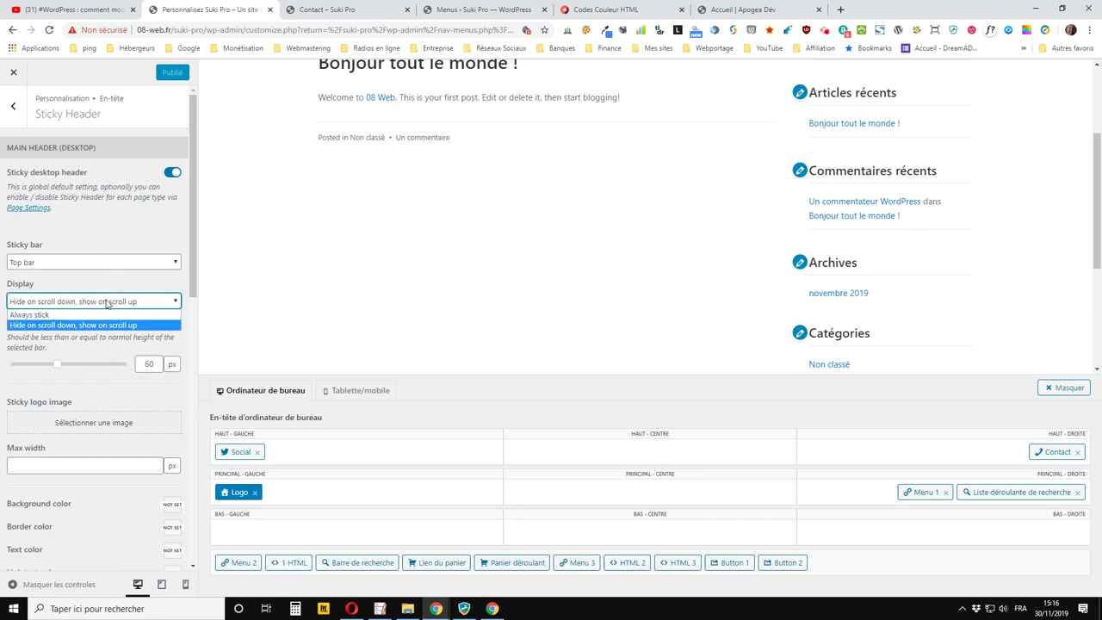
left_click(126, 285)
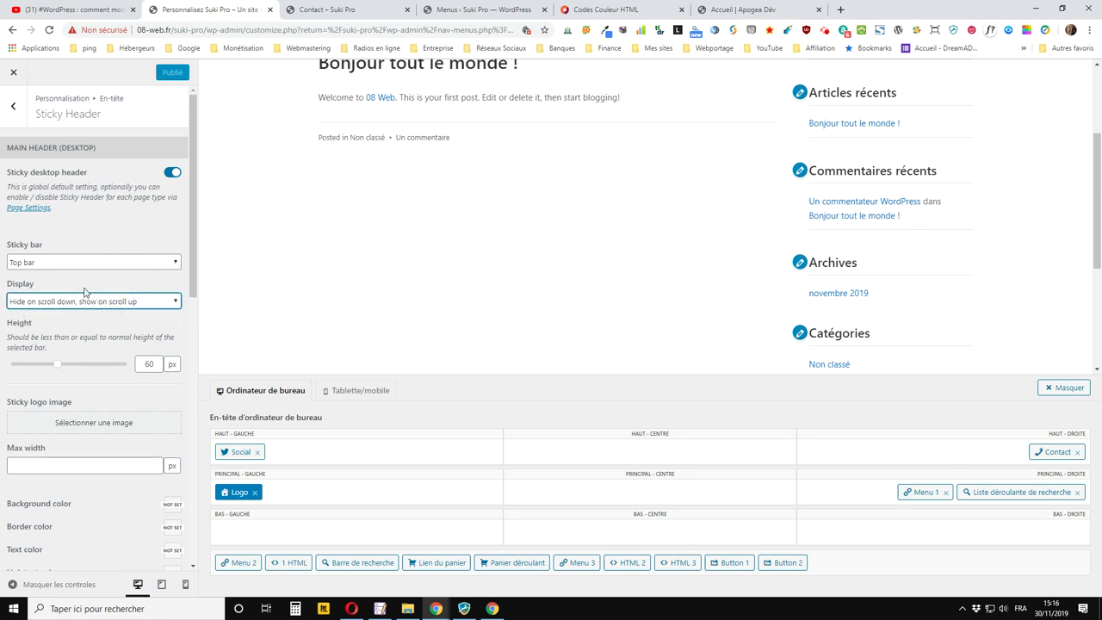
left_click(77, 262)
left_click(51, 287)
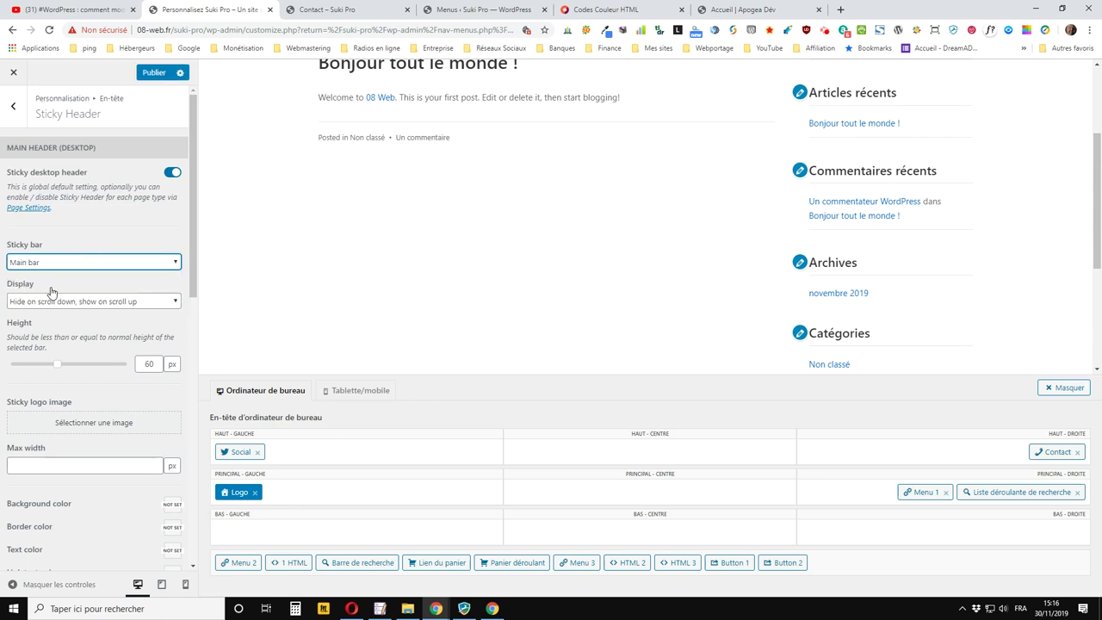
left_click(154, 75)
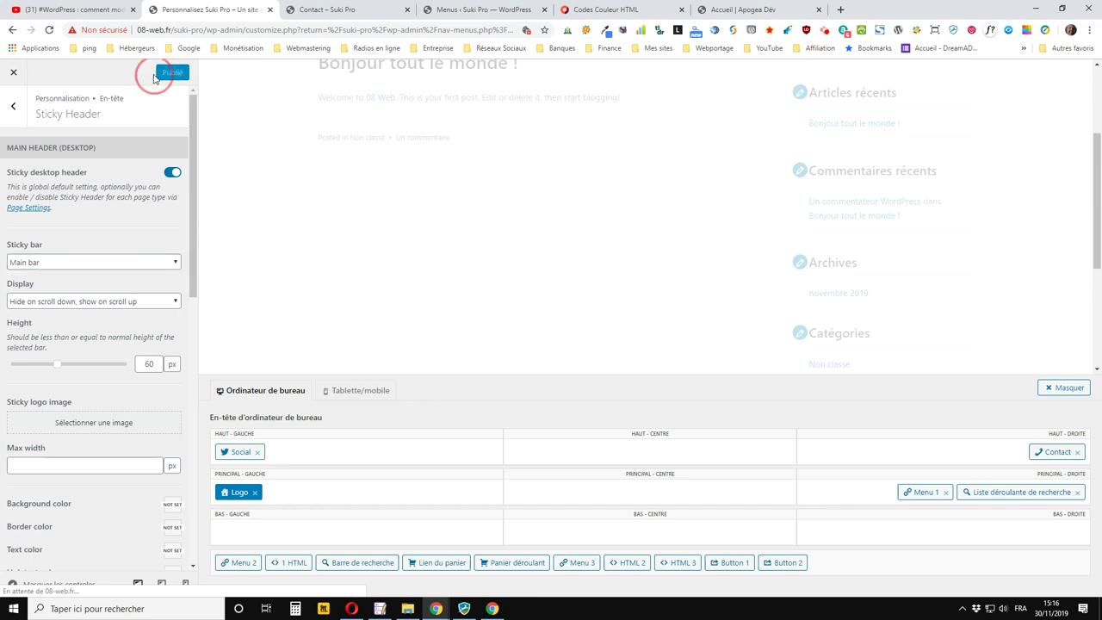
left_click(327, 10)
Reload the Contact page and scroll to see the main bar stick, then hide further down
left_click(49, 29)
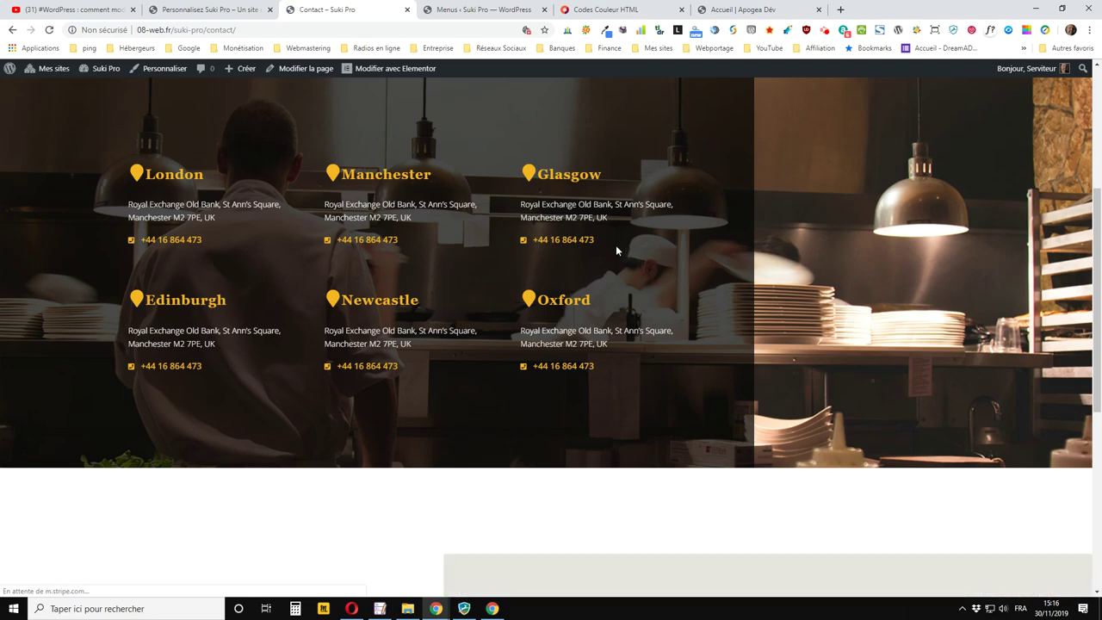
scroll(602, 238, "up", 3)
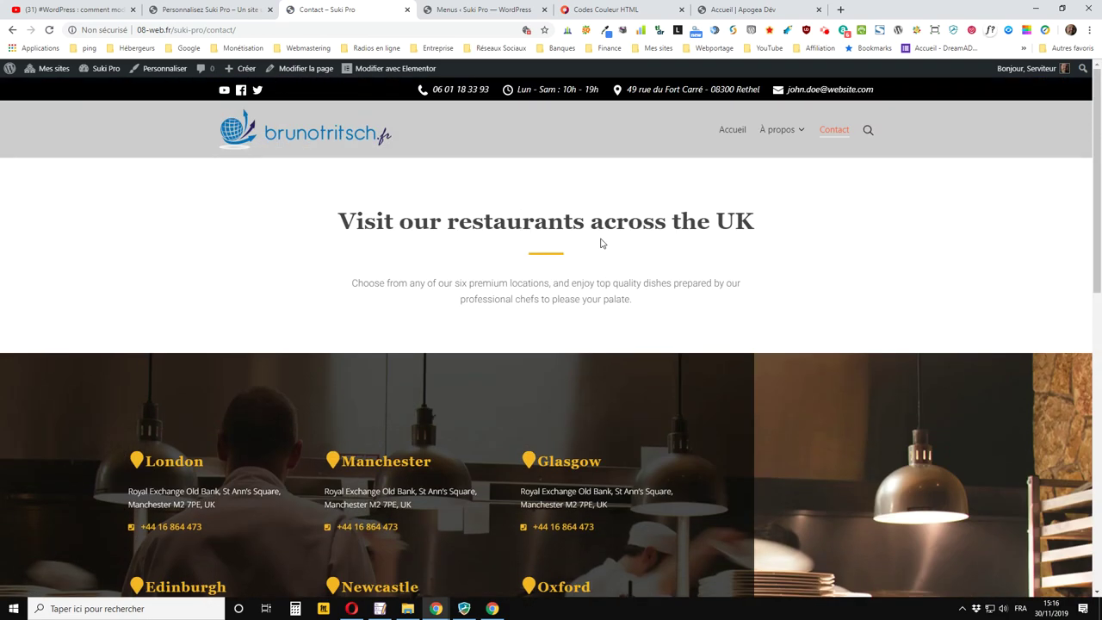
scroll(602, 243, "down", 3)
scroll(600, 241, "up", 3)
mouse_move(773, 163)
scroll(726, 193, "down", 3)
scroll(727, 193, "up", 1)
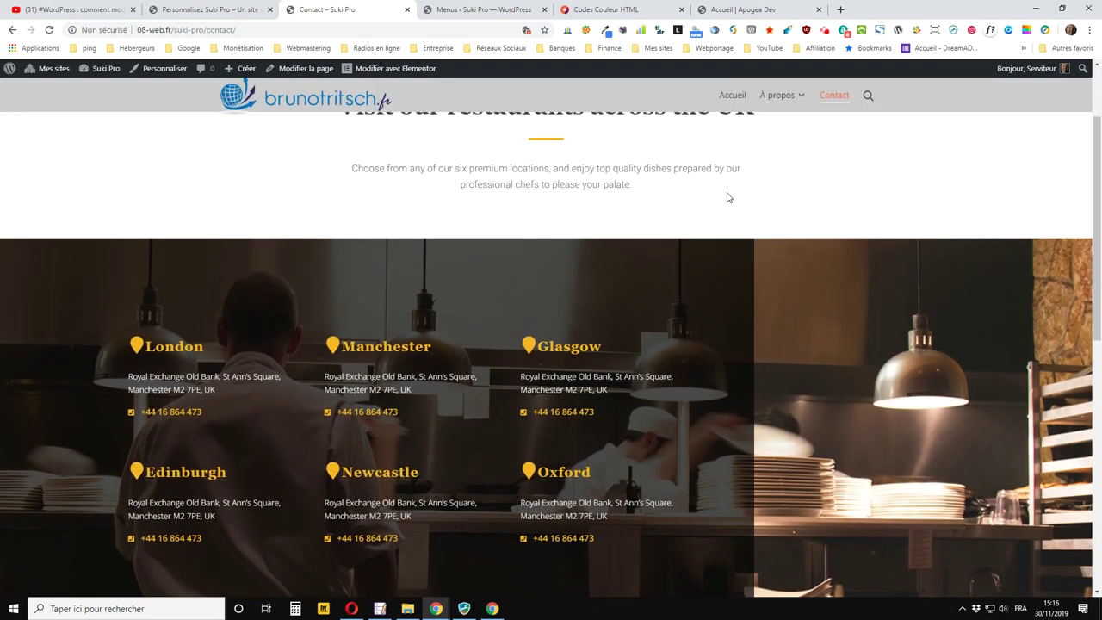
scroll(419, 113, "down", 2)
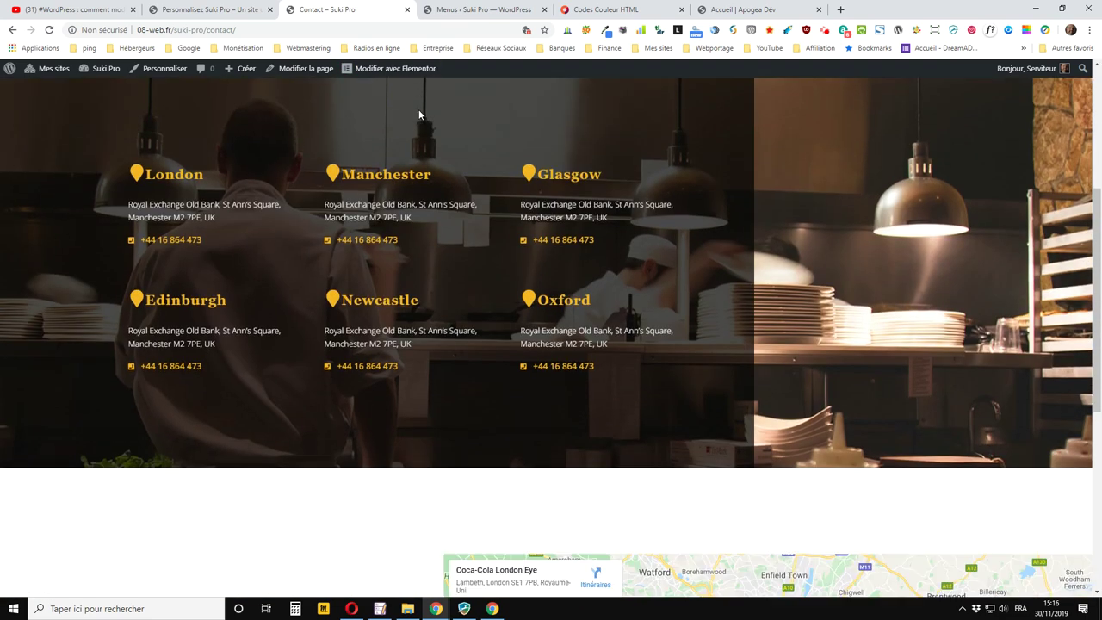
scroll(418, 109, "down", 5)
Set the sticky main bar to Always stick with an 80 px height and publish
left_click(207, 10)
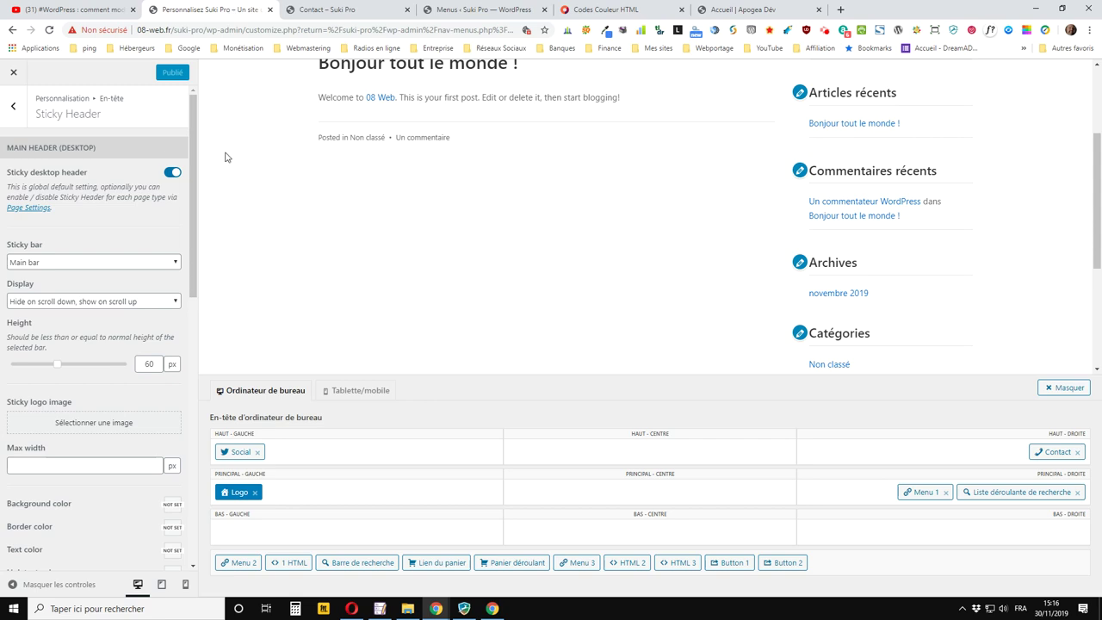
left_click(76, 303)
left_click(40, 317)
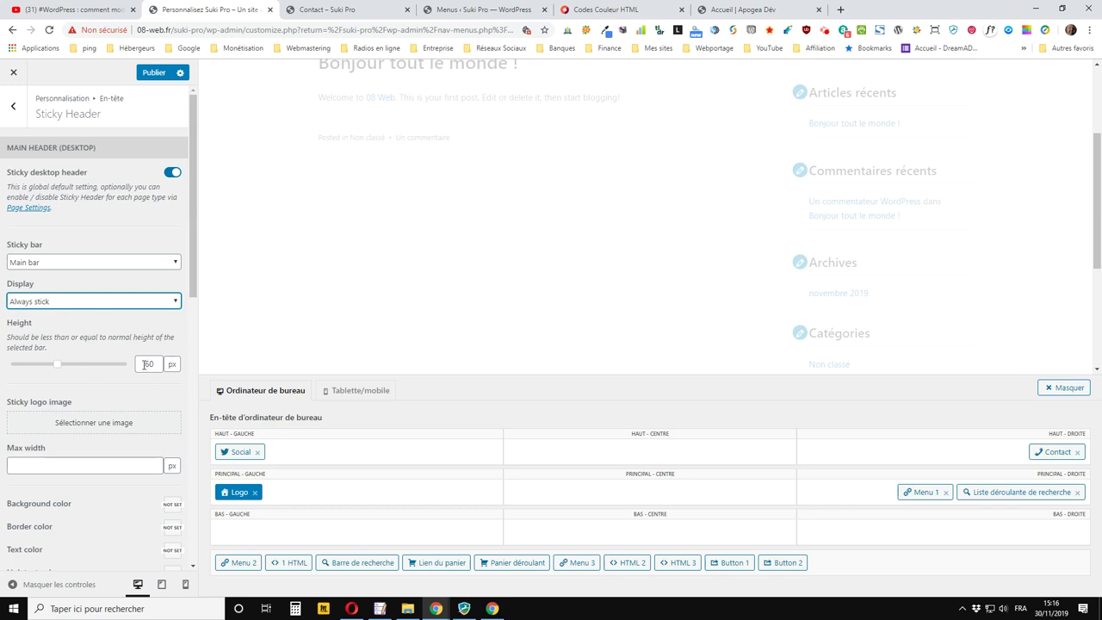
double_click(148, 364)
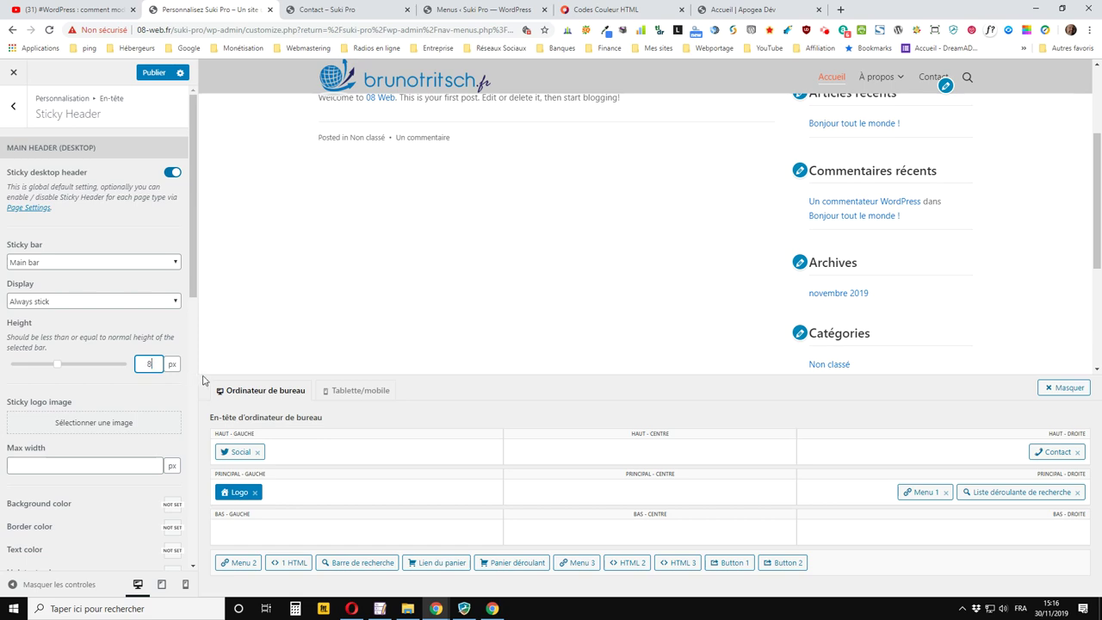
left_click(153, 73)
Reload the Contact page twice and scroll to confirm the grey bar with logo and menu stays pinned
left_click(331, 10)
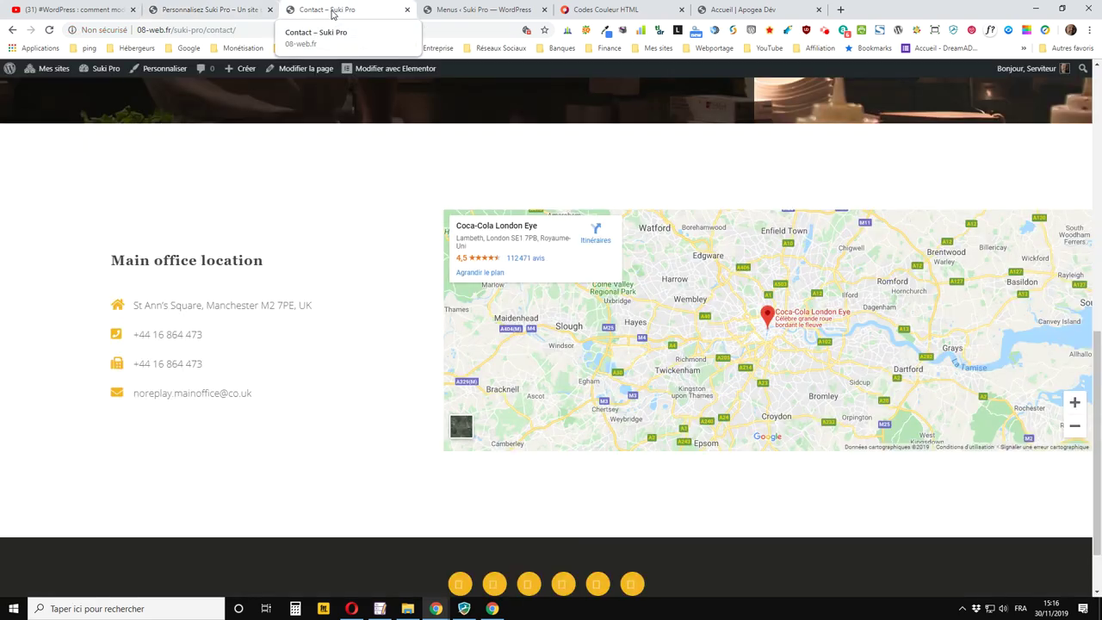
left_click(49, 30)
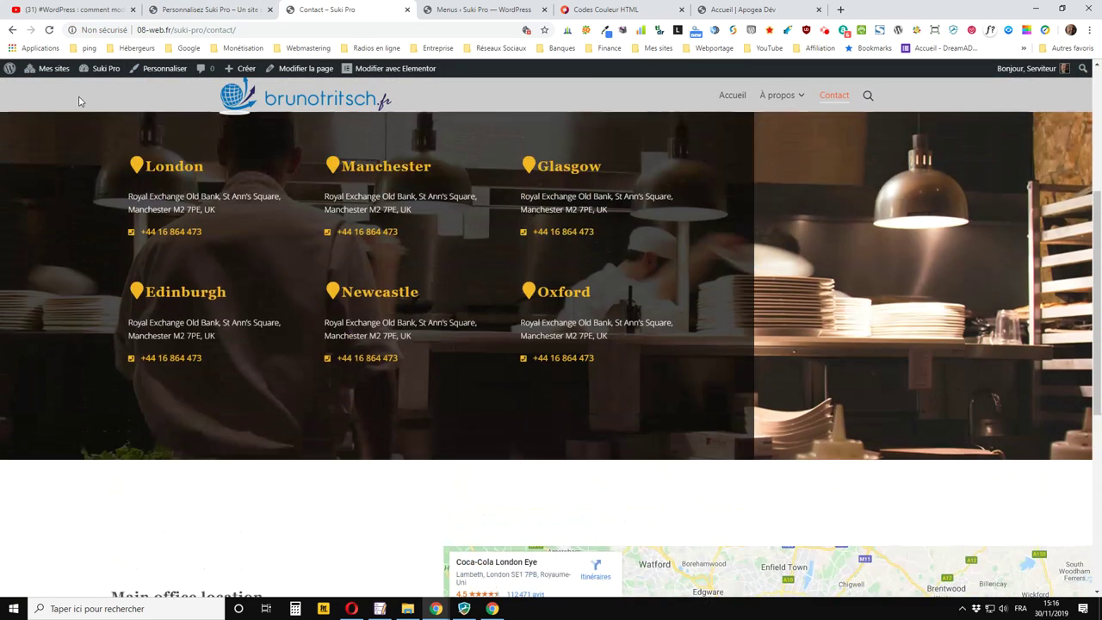
scroll(152, 135, "down", 2)
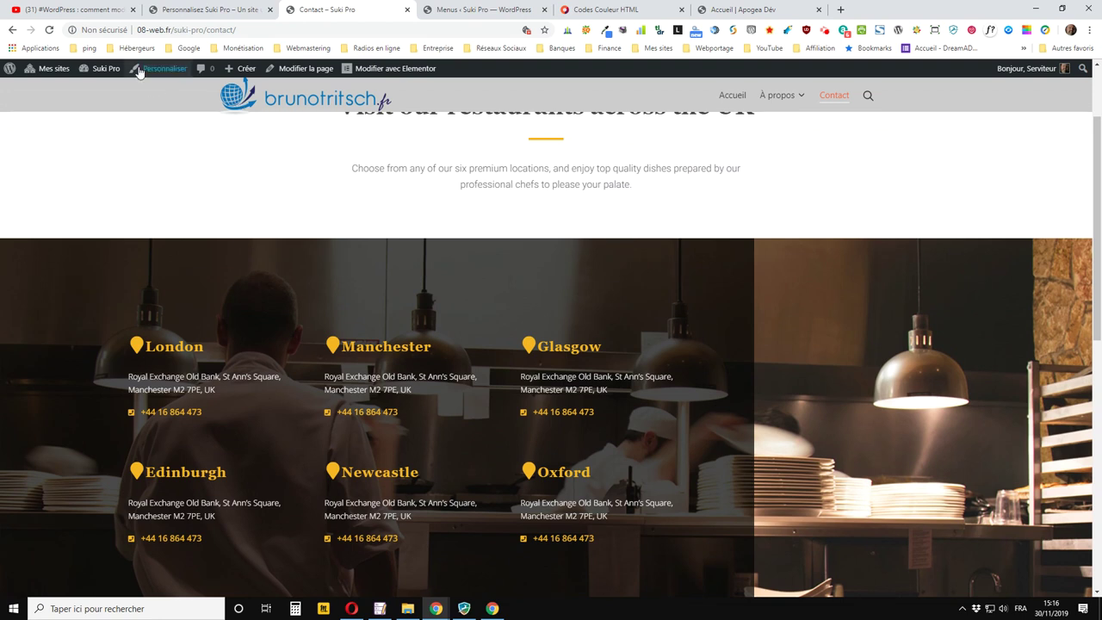
left_click(49, 30)
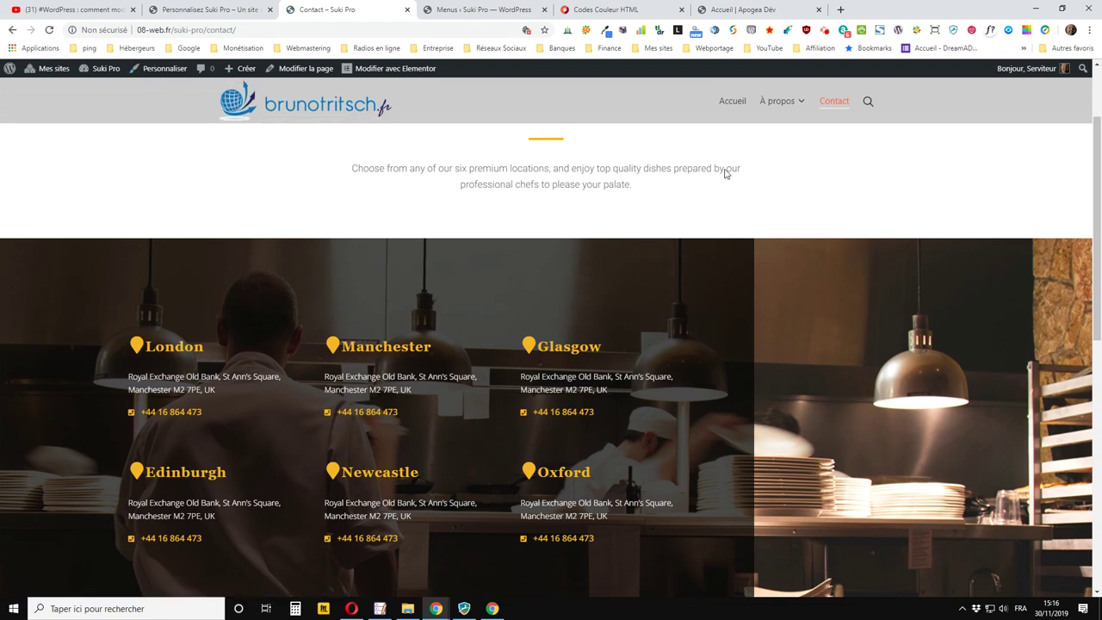
scroll(707, 163, "down", 3)
scroll(700, 179, "up", 4)
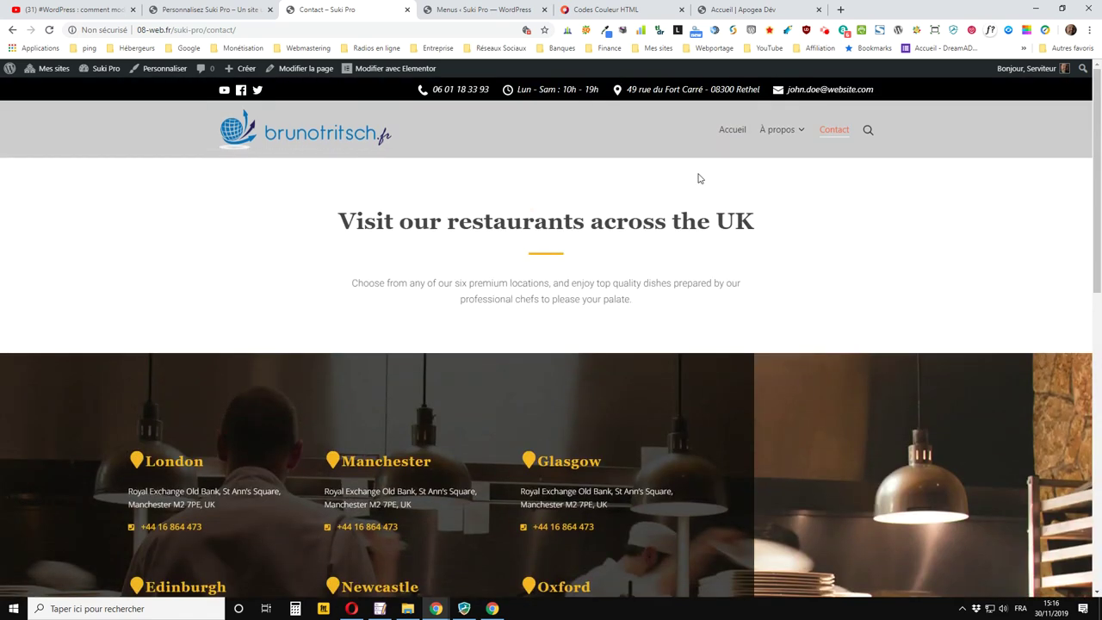
scroll(697, 177, "down", 4)
scroll(697, 177, "up", 3)
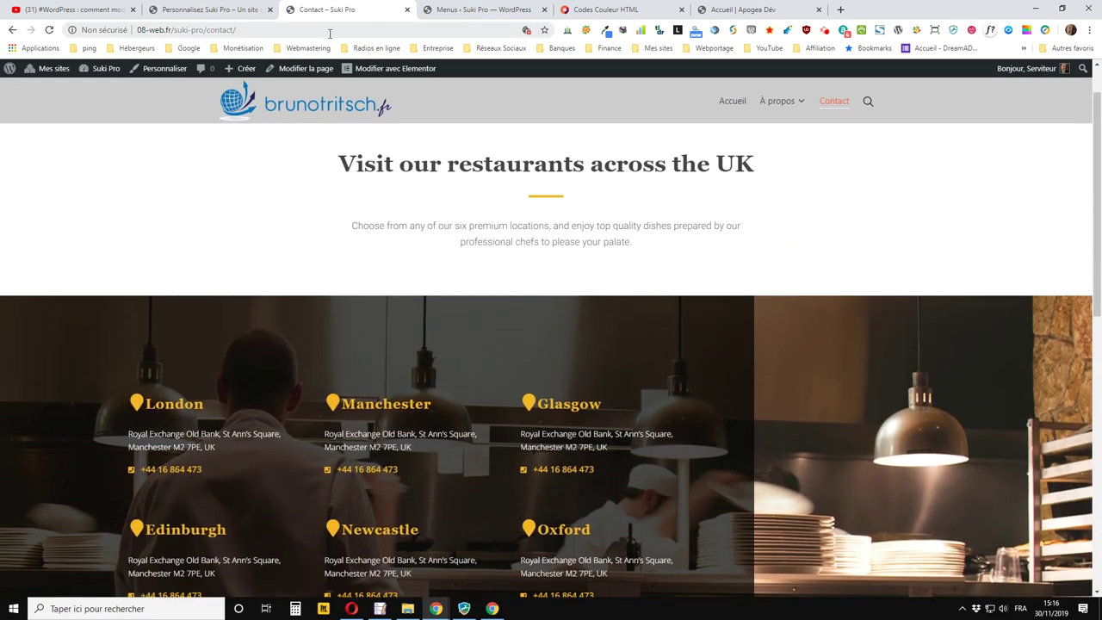
Scroll down to the Sticky logo image option and bring up the media library image picker
left_click(211, 9)
scroll(120, 189, "down", 1)
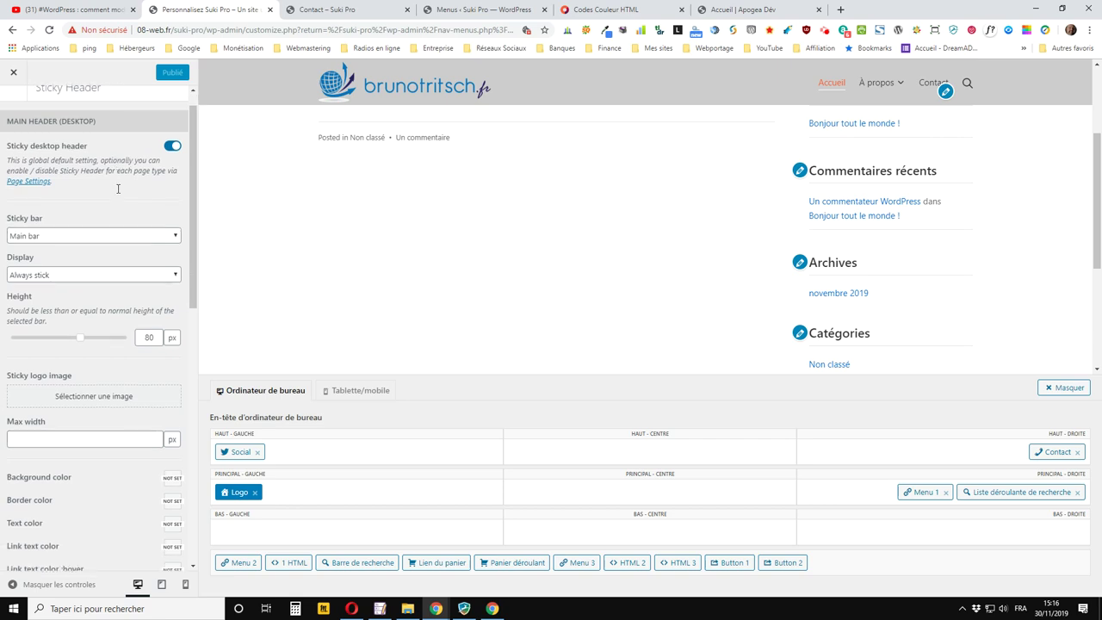
scroll(118, 189, "down", 3)
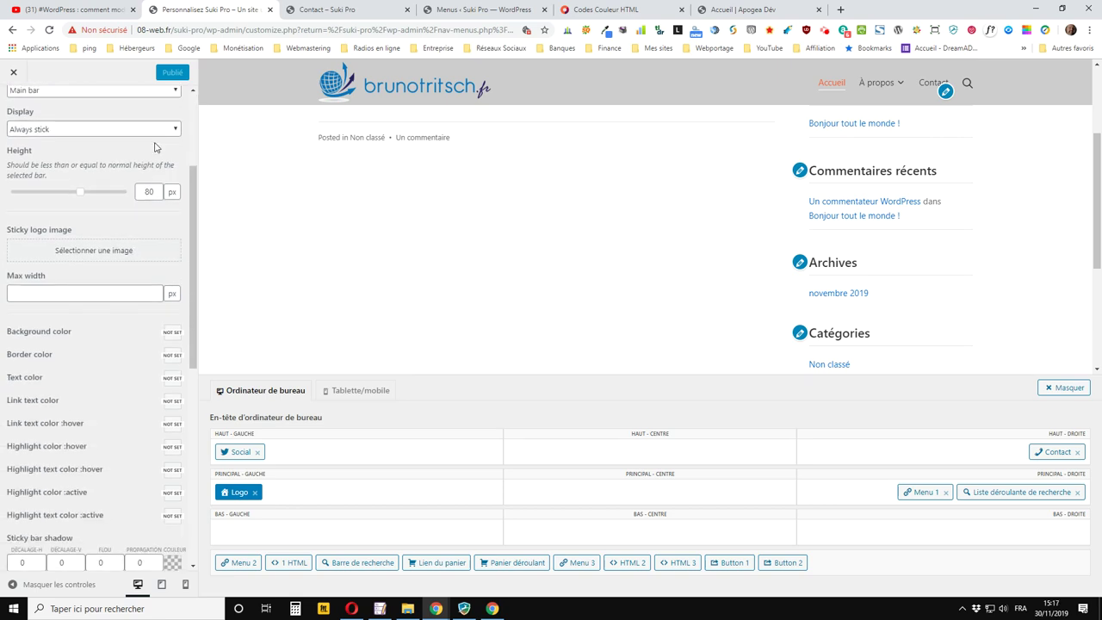
left_click(97, 296)
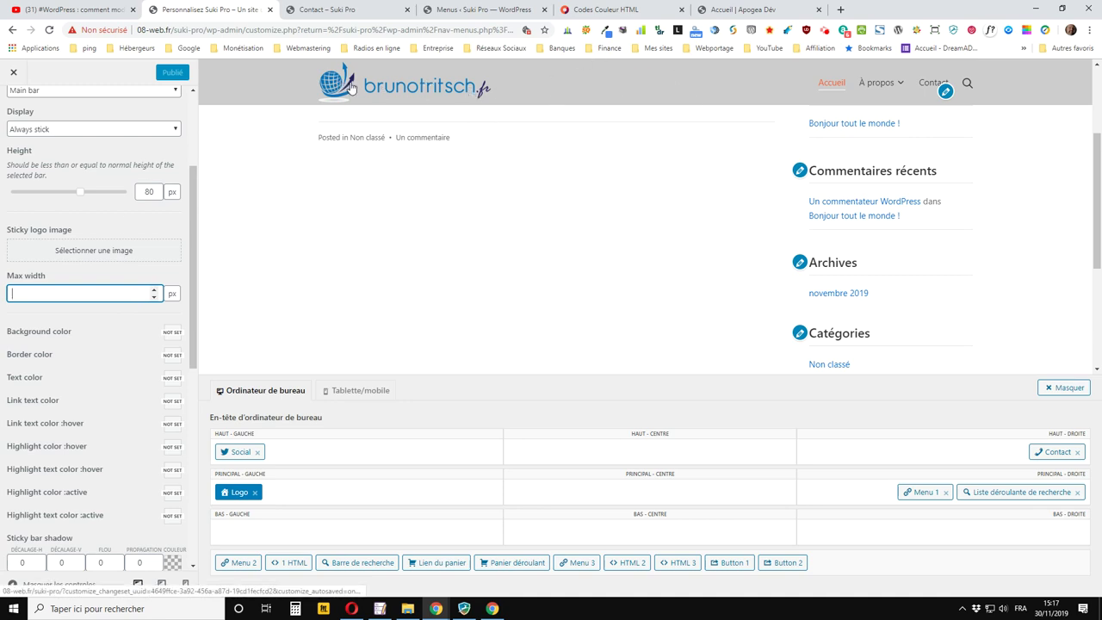
mouse_move(861, 92)
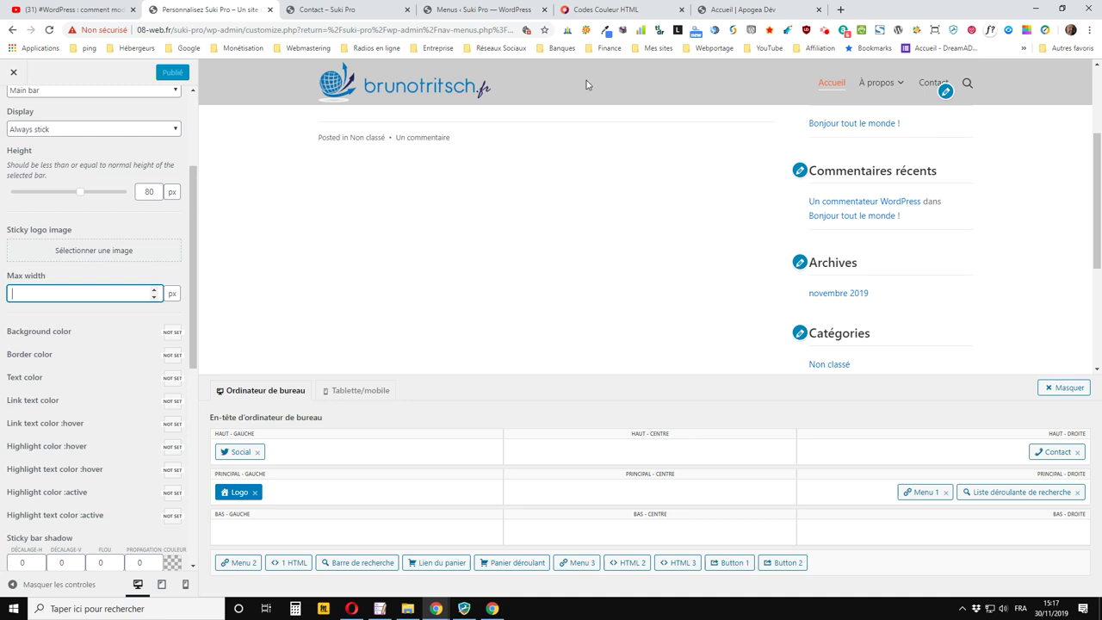
left_click(70, 254)
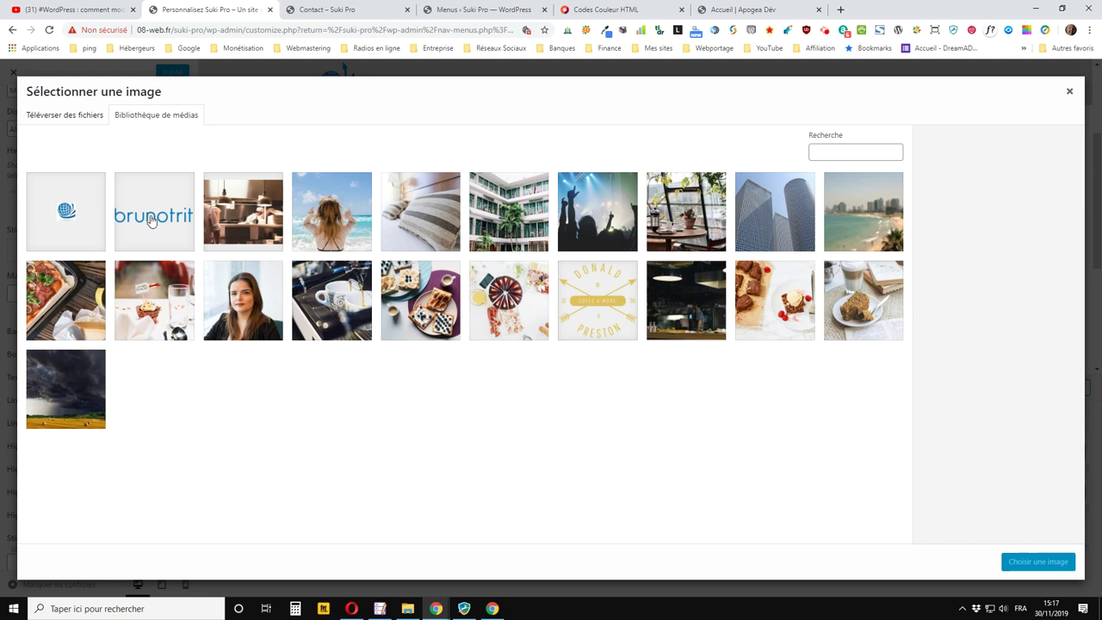
Choose the site's logo as the sticky logo image, closing the unused Menus and Apogea tabs
left_click(151, 221)
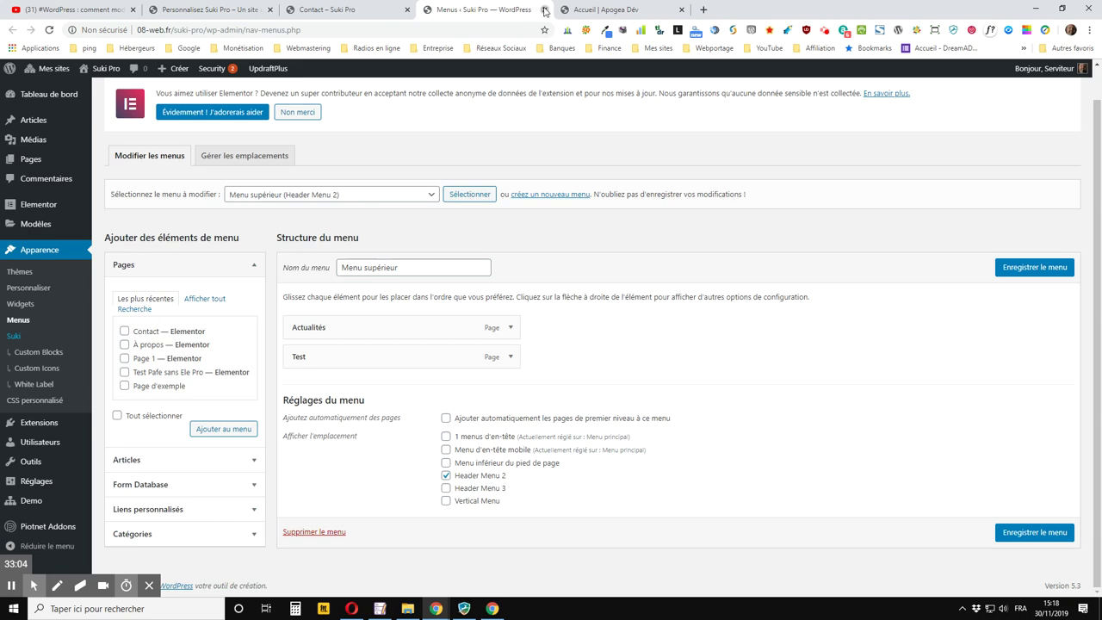
left_click(545, 9)
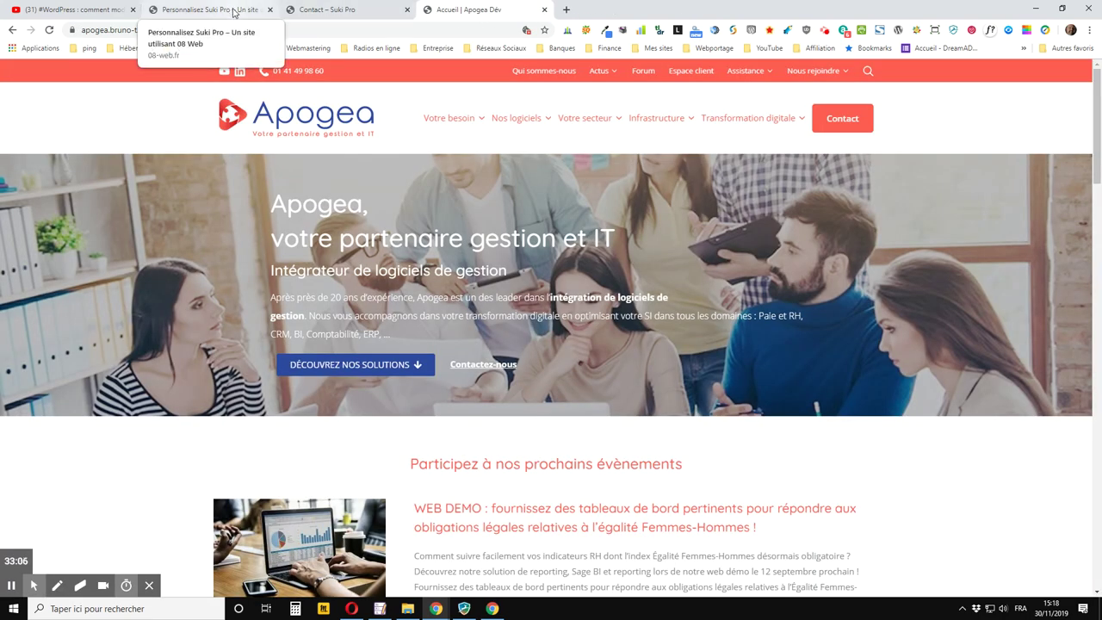
left_click(544, 9)
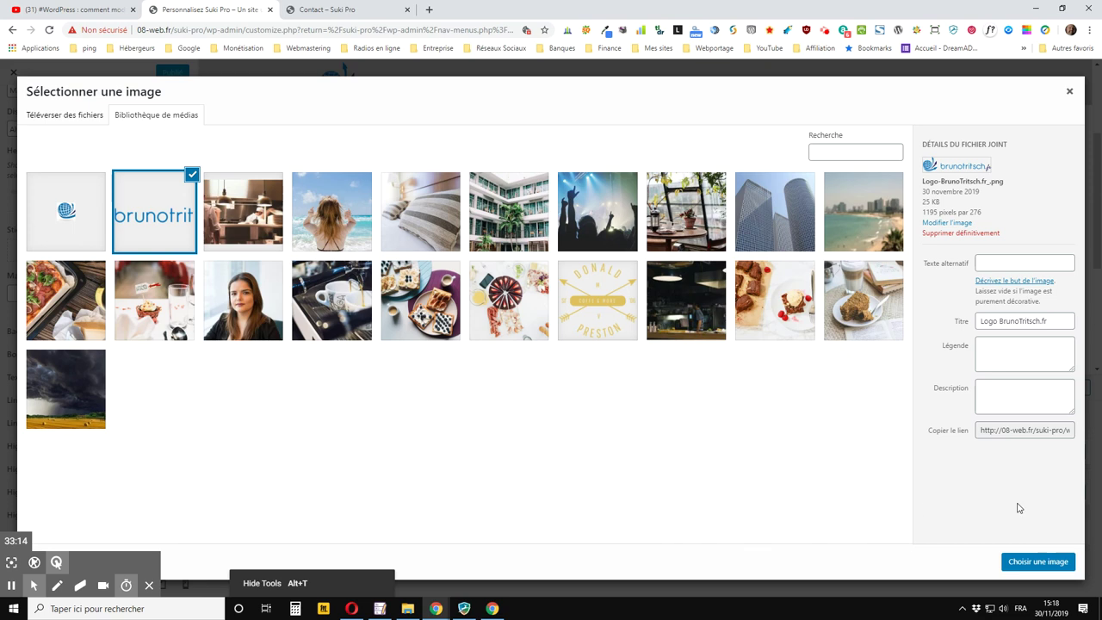
left_click(1034, 562)
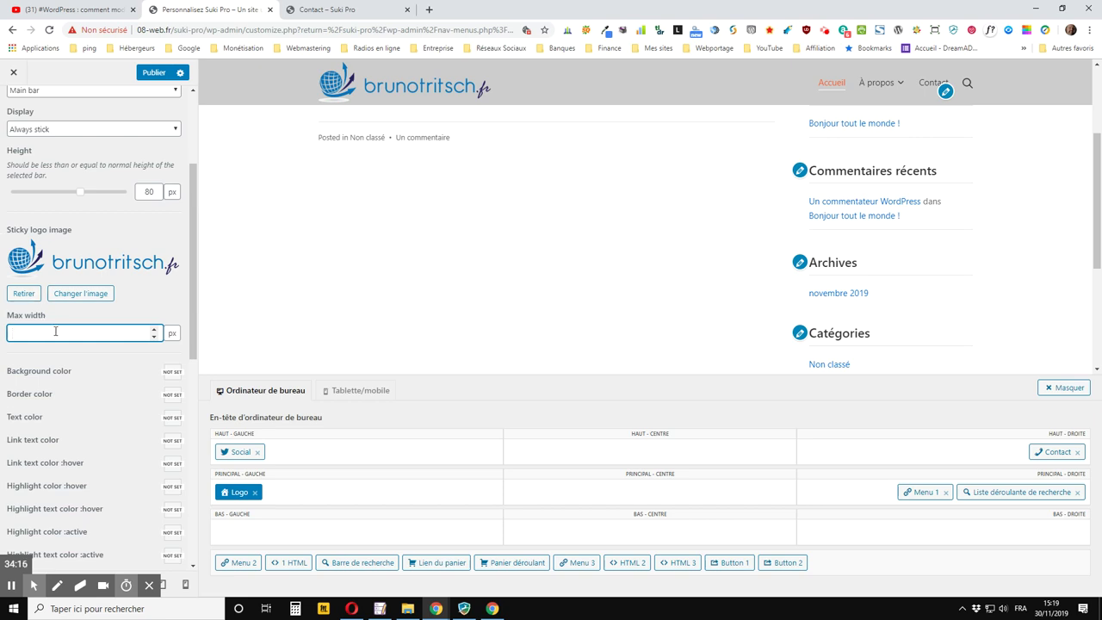
Give the sticky logo an 80 px max width and publish the Sticky Header settings
type("80")
key("Tab")
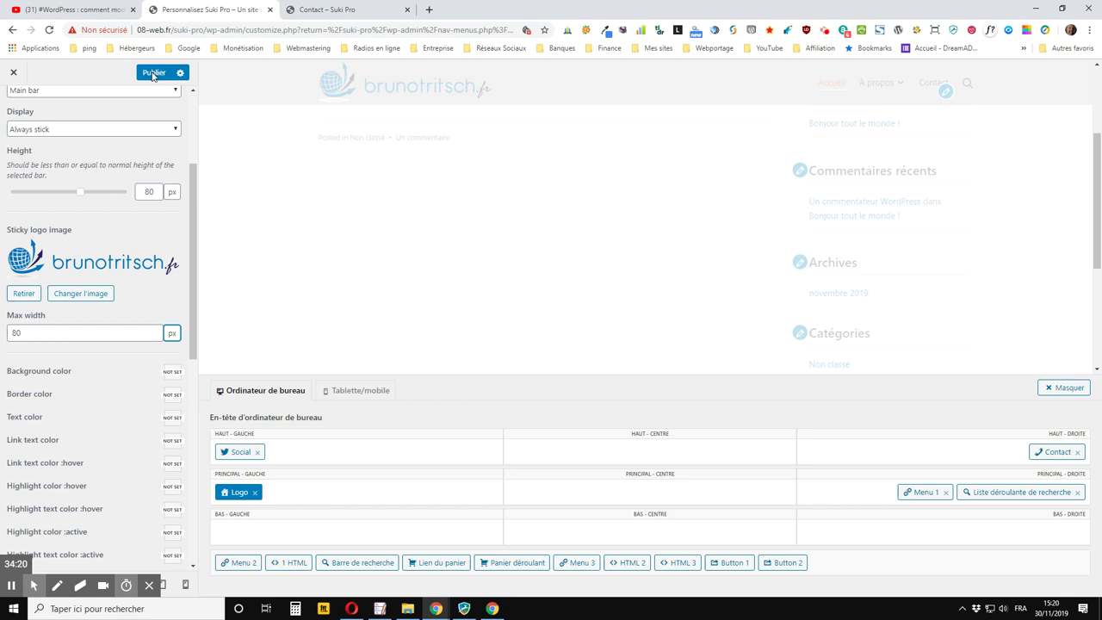
left_click(151, 74)
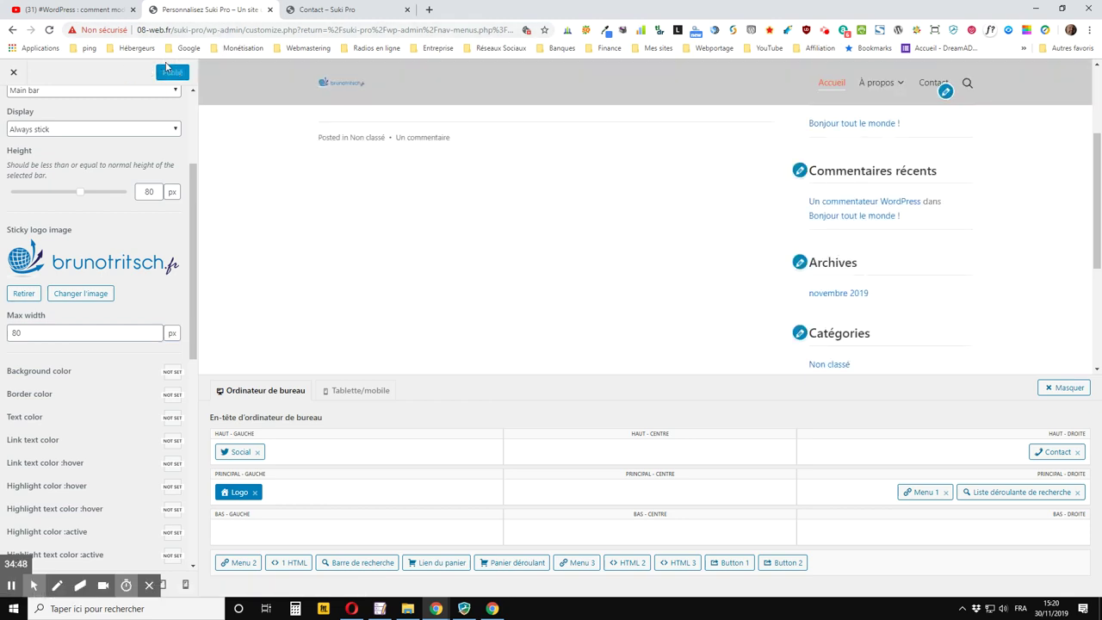
left_click(312, 9)
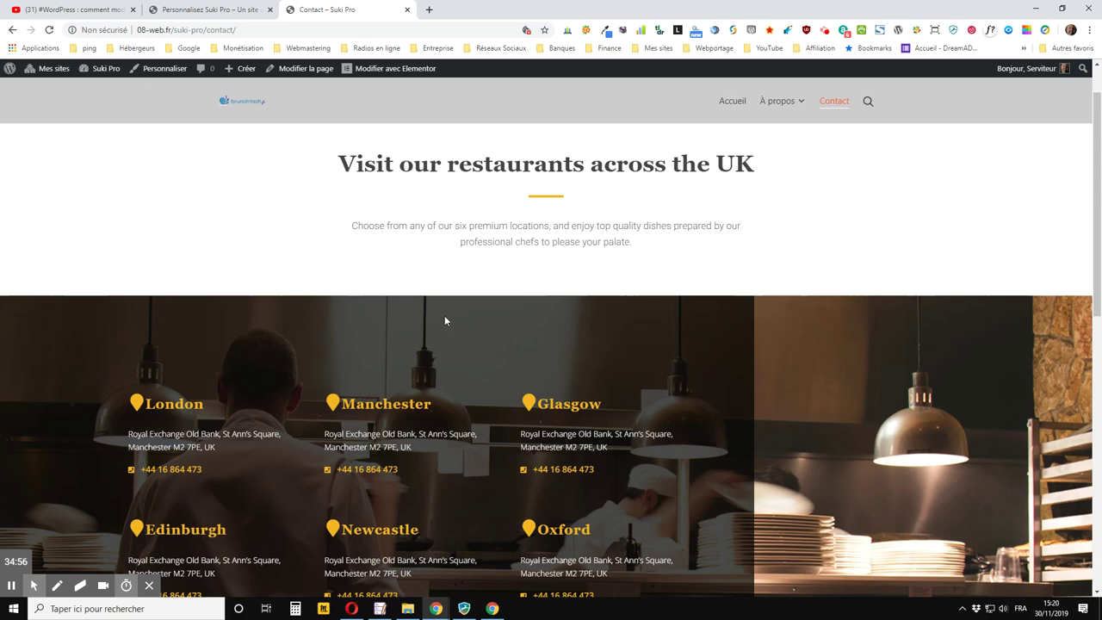
Scroll the Contact page to watch the small sticky logo, then return to the Customizer
scroll(319, 225, "down", 1)
scroll(319, 224, "down", 4)
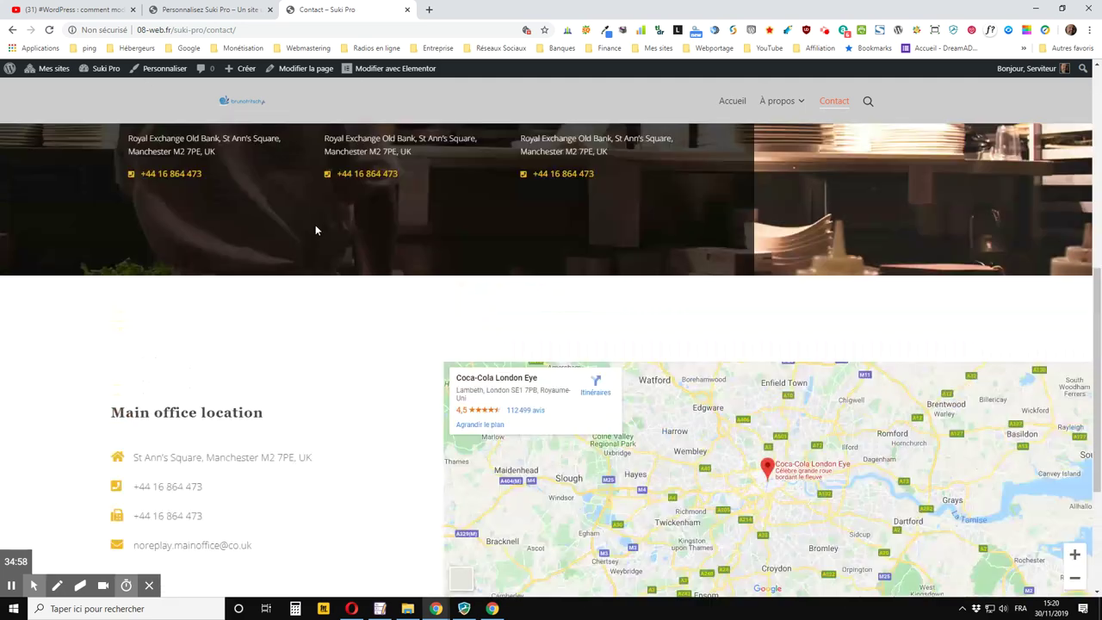
scroll(317, 224, "up", 6)
scroll(315, 227, "down", 5)
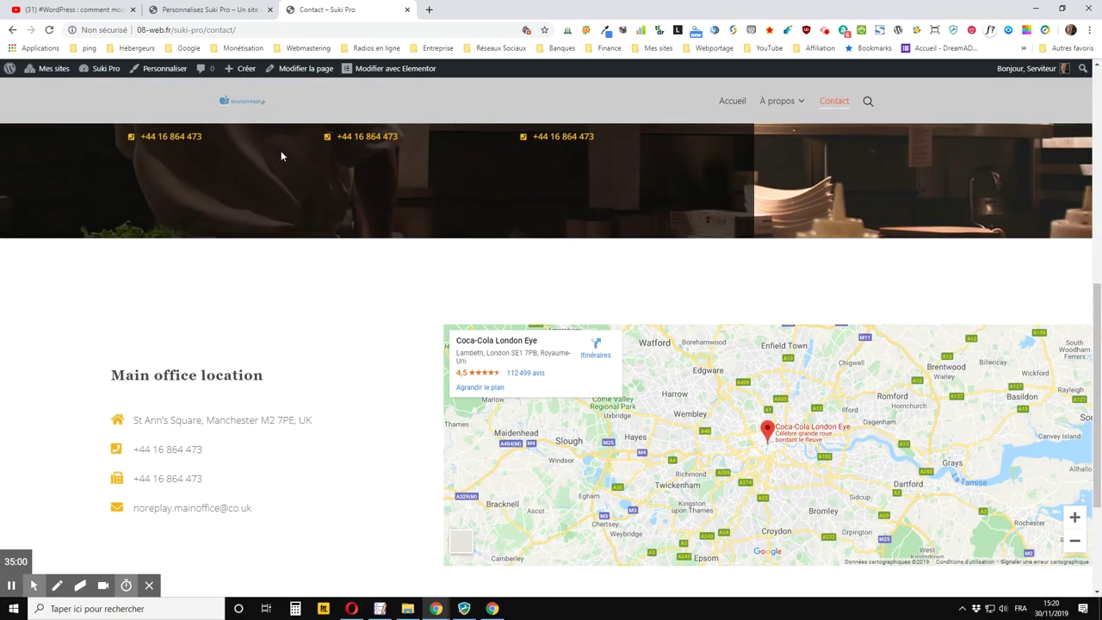
left_click(211, 10)
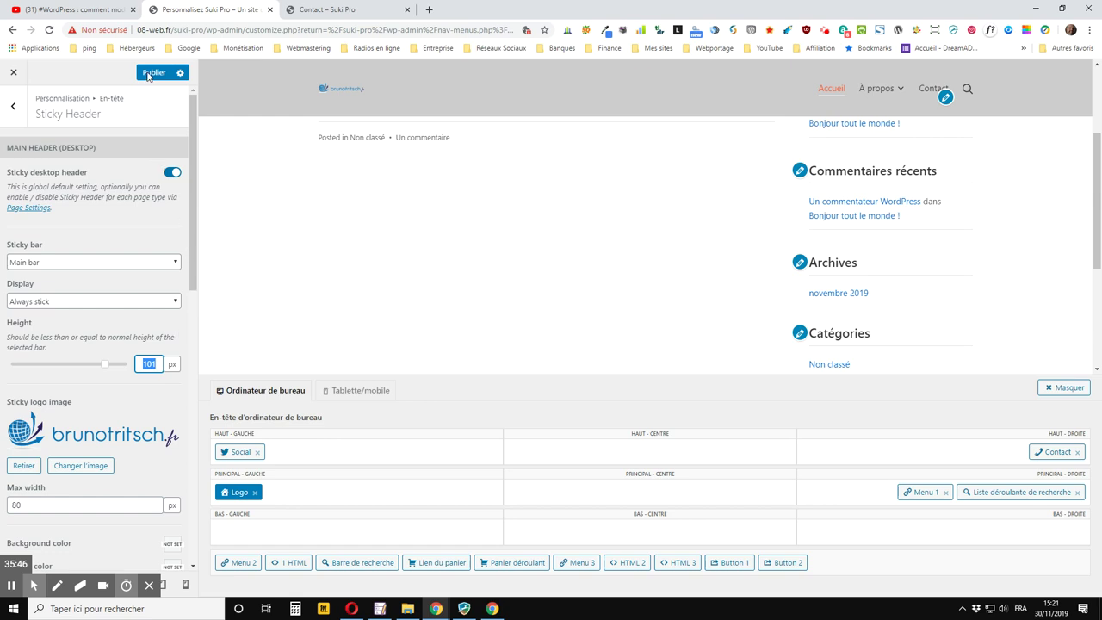
Set the sticky bar height to 100 px, publish, and check it on the reloaded Contact page
type("100")
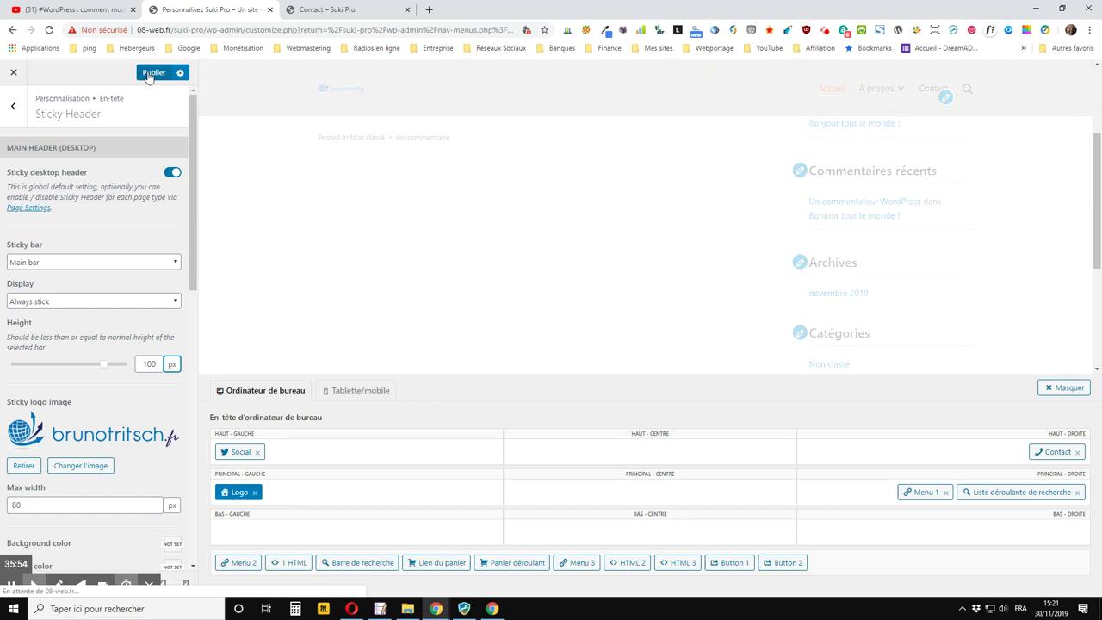
left_click(150, 74)
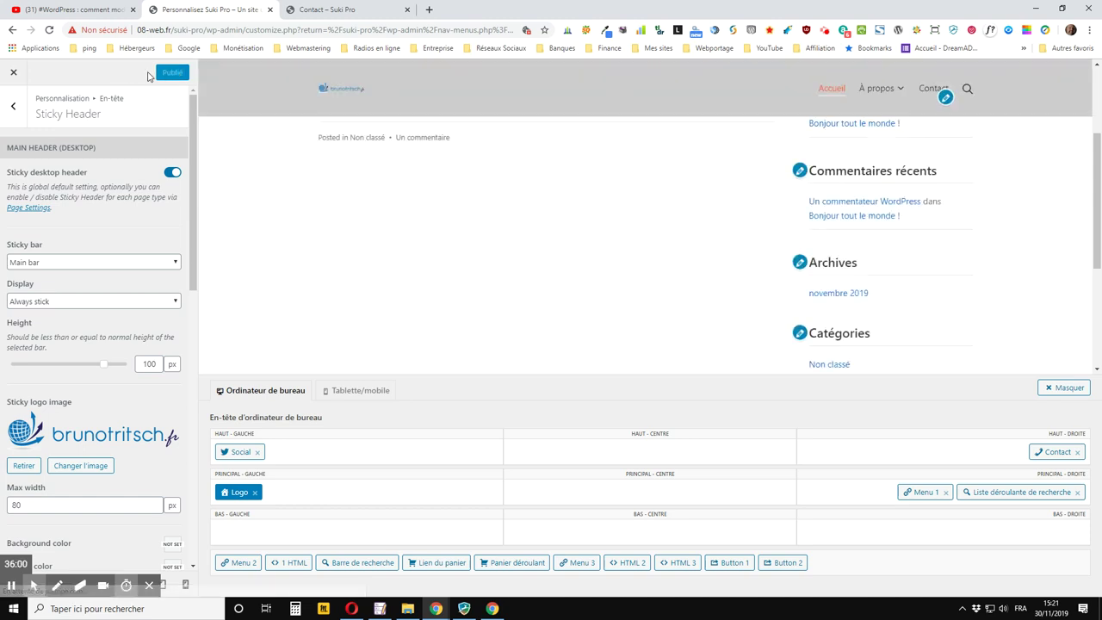
left_click(320, 9)
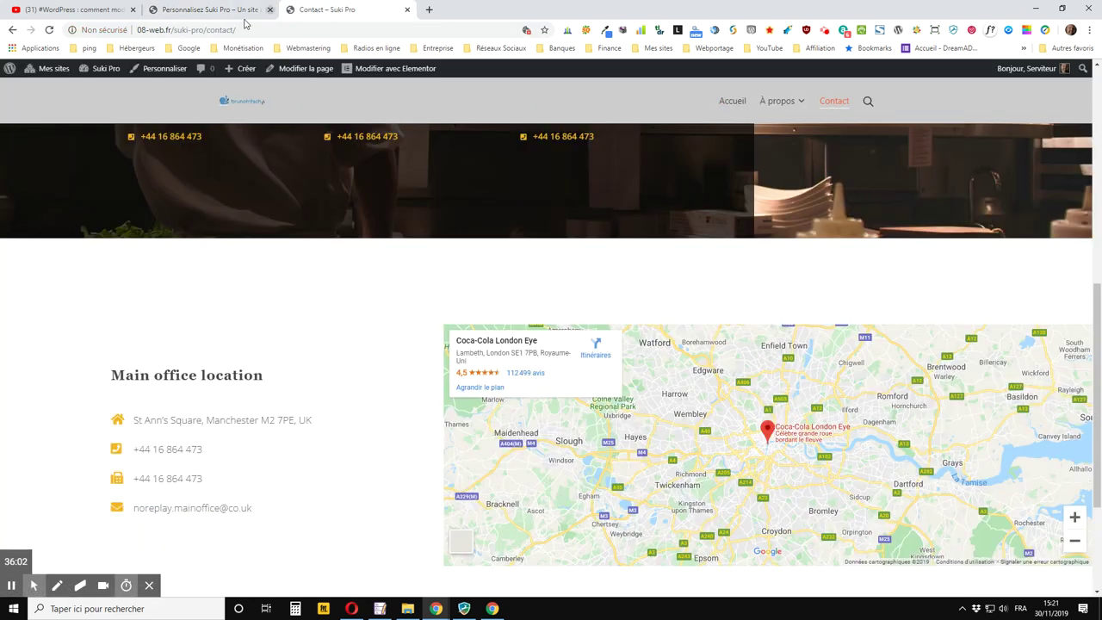
left_click(49, 30)
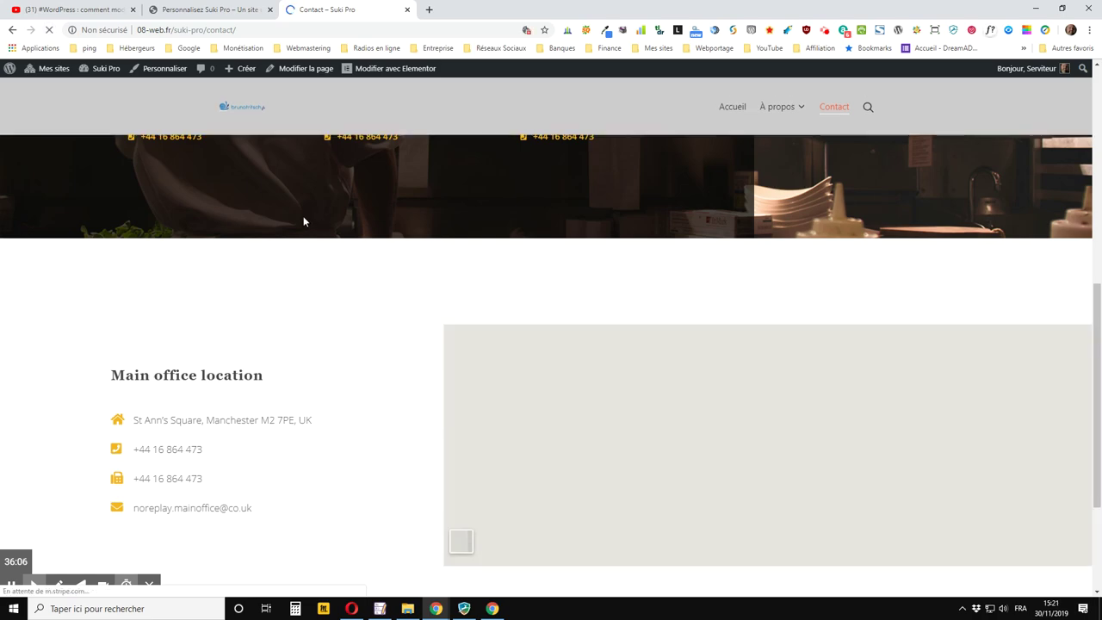
scroll(213, 216, "down", 3)
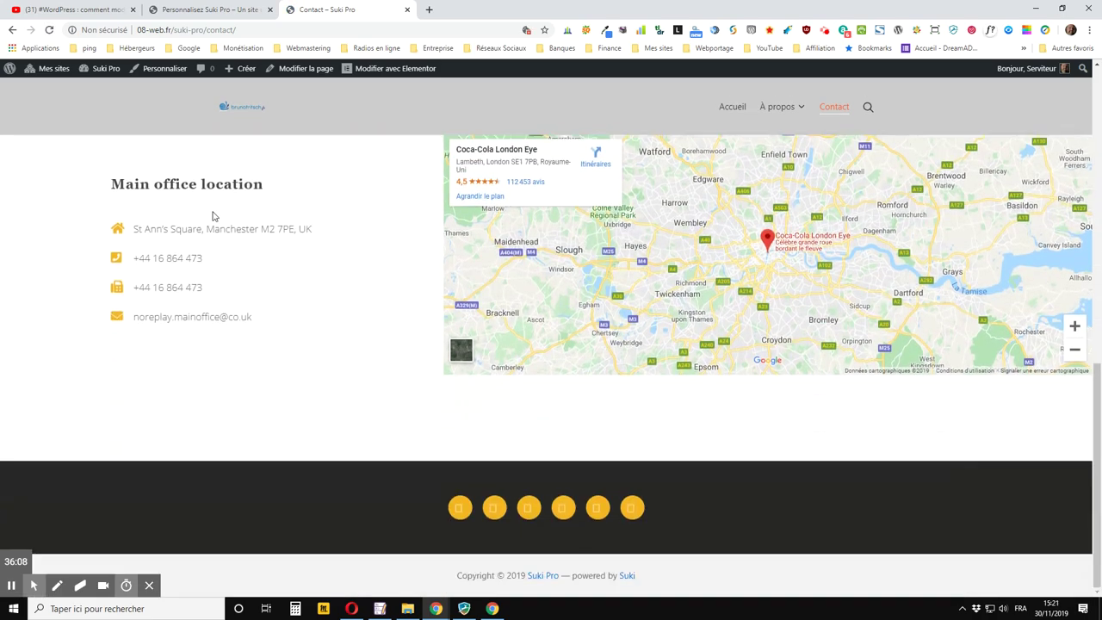
scroll(207, 181, "up", 10)
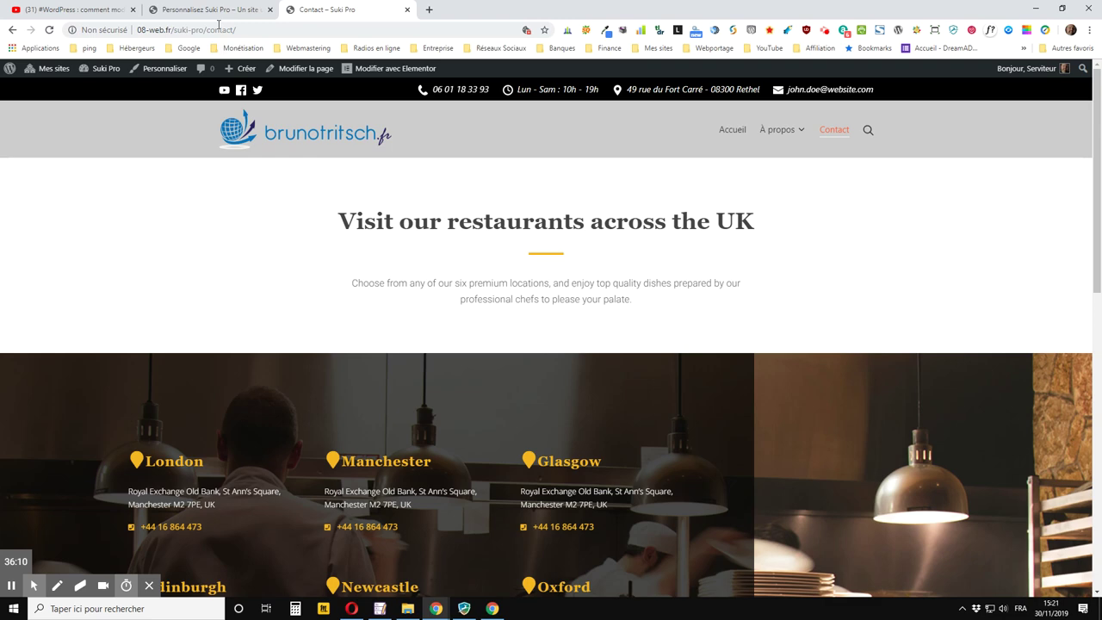
Change the sticky logo max width from 80 to 100 px and publish
left_click(217, 12)
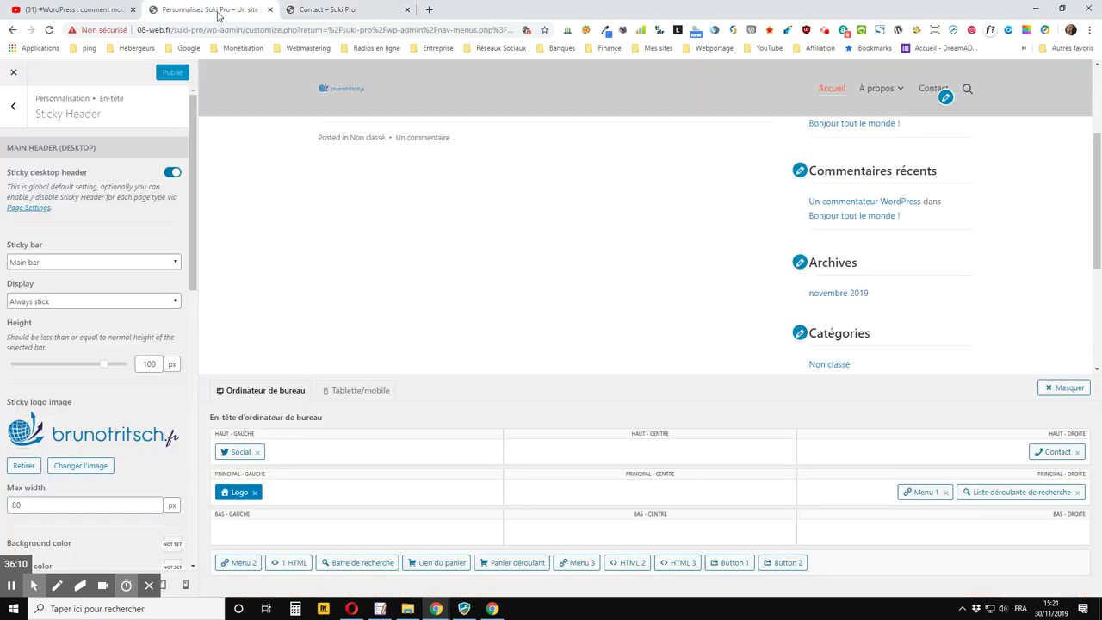
scroll(122, 244, "down", 2)
scroll(122, 244, "down", 3)
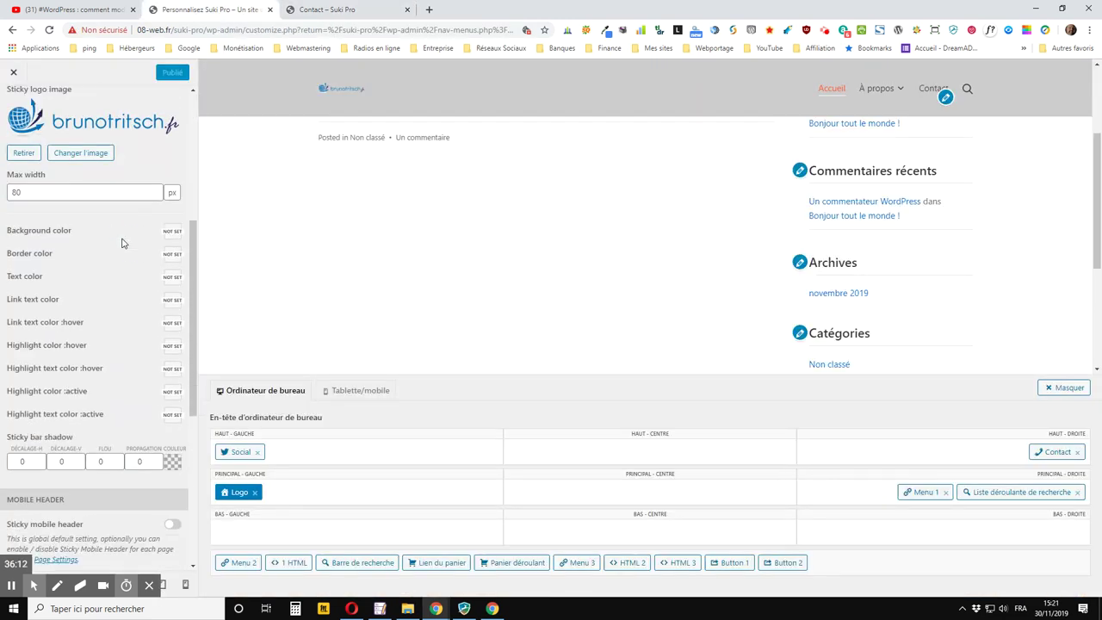
scroll(125, 242, "up", 2)
scroll(129, 241, "down", 1)
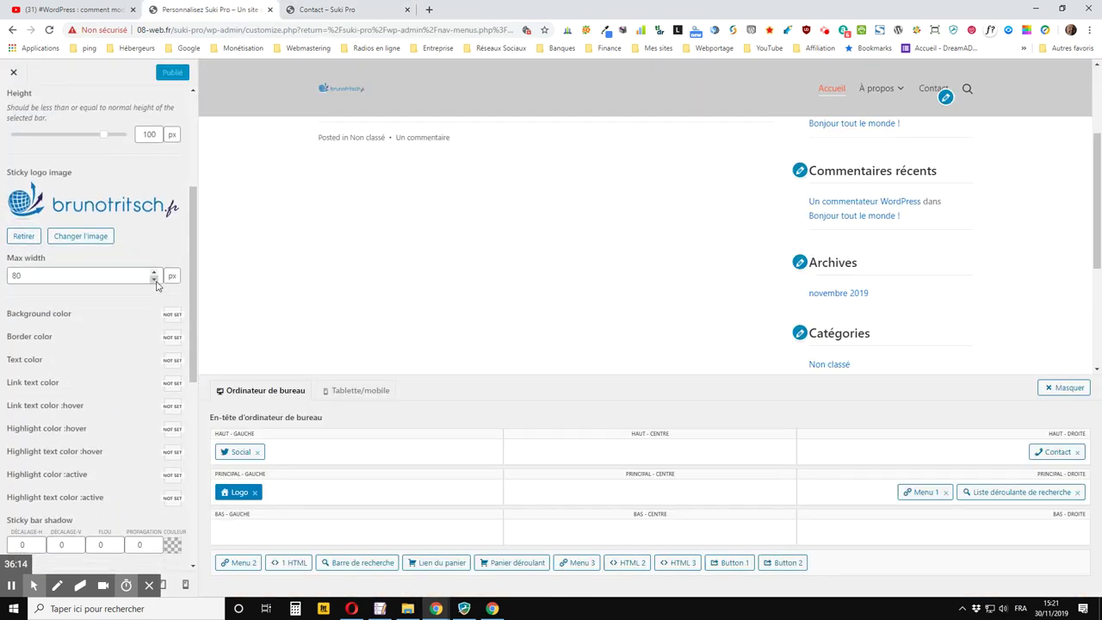
left_click(136, 275)
key("BackSpace")
key("BackSpace")
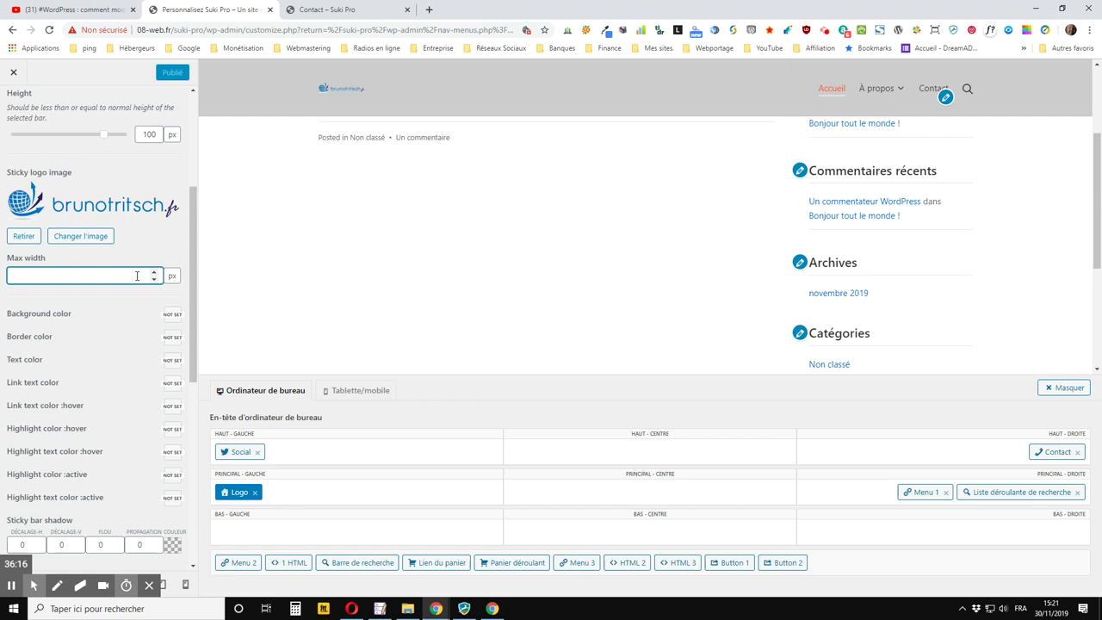
type("100")
key("Tab")
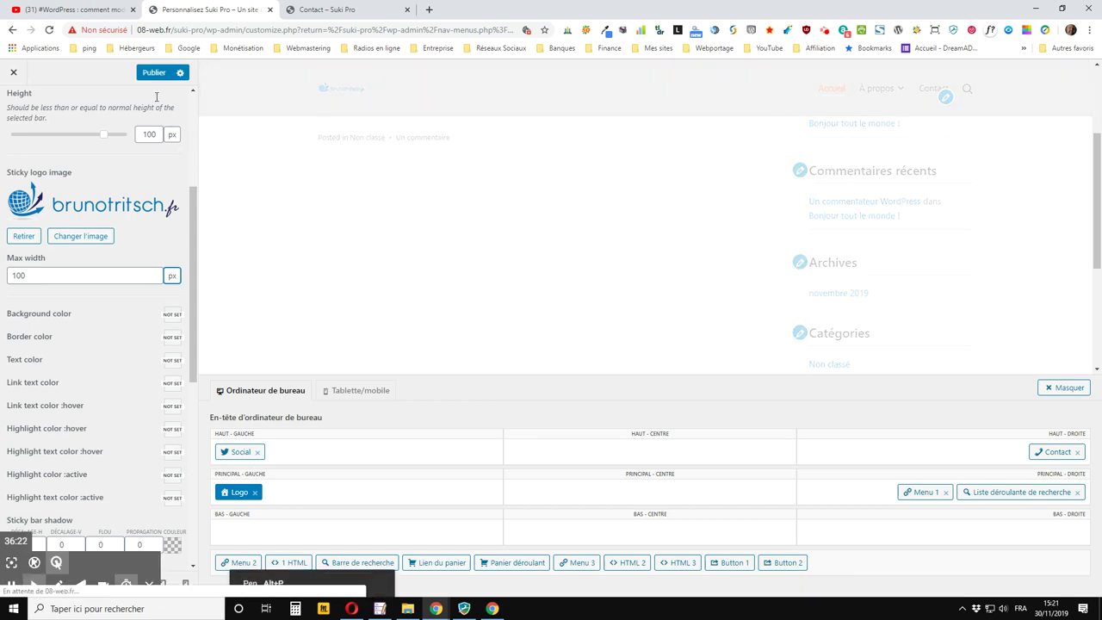
left_click(149, 73)
left_click(343, 11)
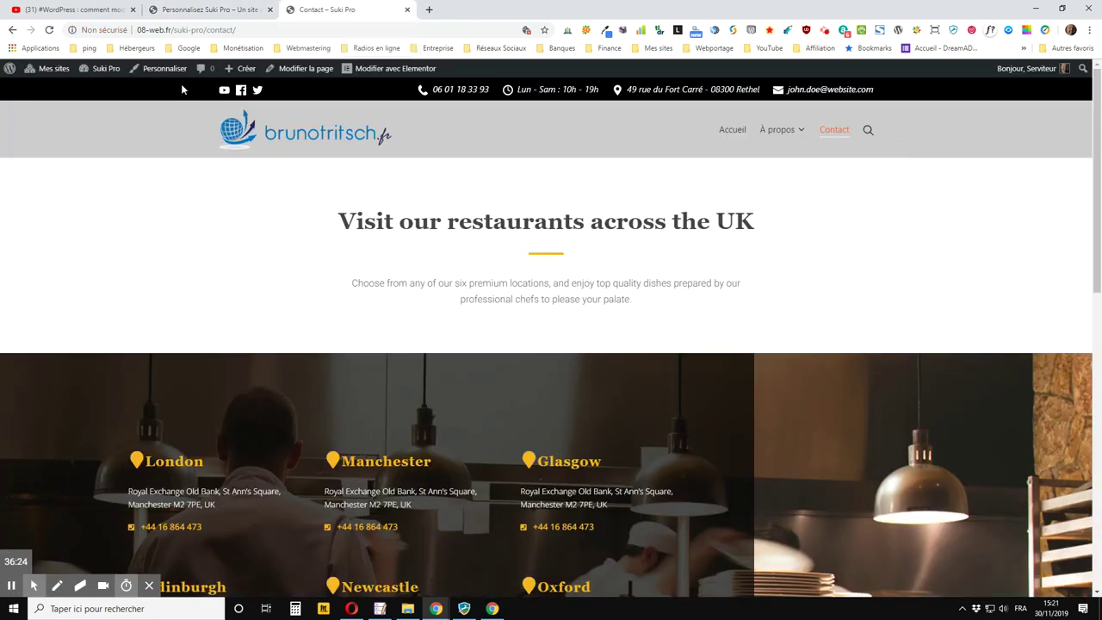
Reload the Contact page to check the 100 px sticky logo, then switch to the YouTube video
left_click(49, 30)
scroll(276, 190, "down", 8)
scroll(267, 187, "up", 3)
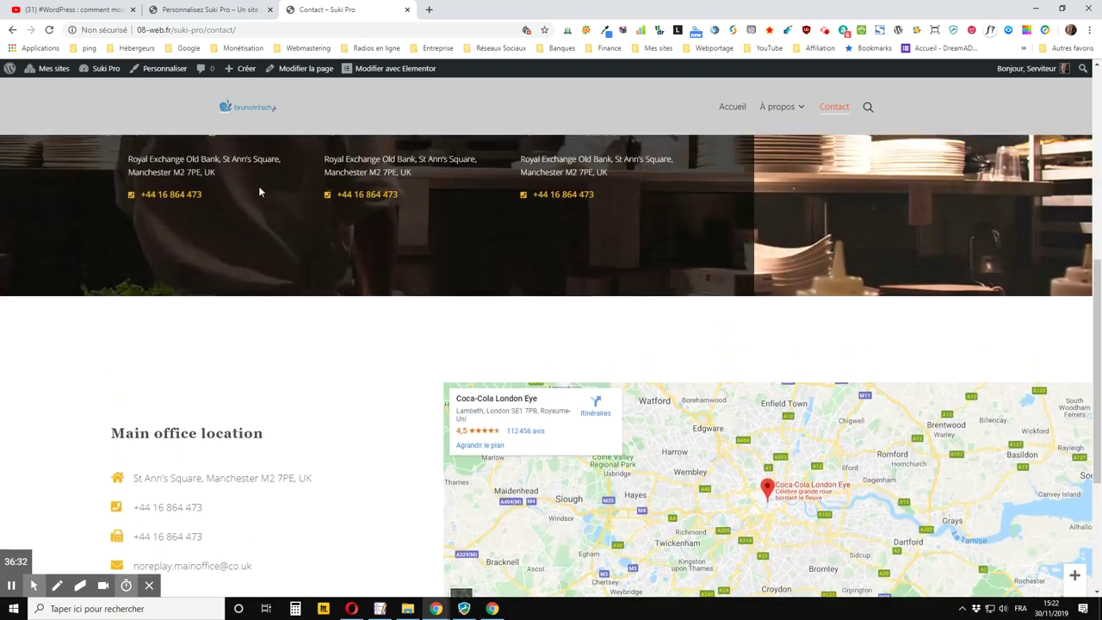
scroll(259, 192, "up", 5)
left_click(216, 10)
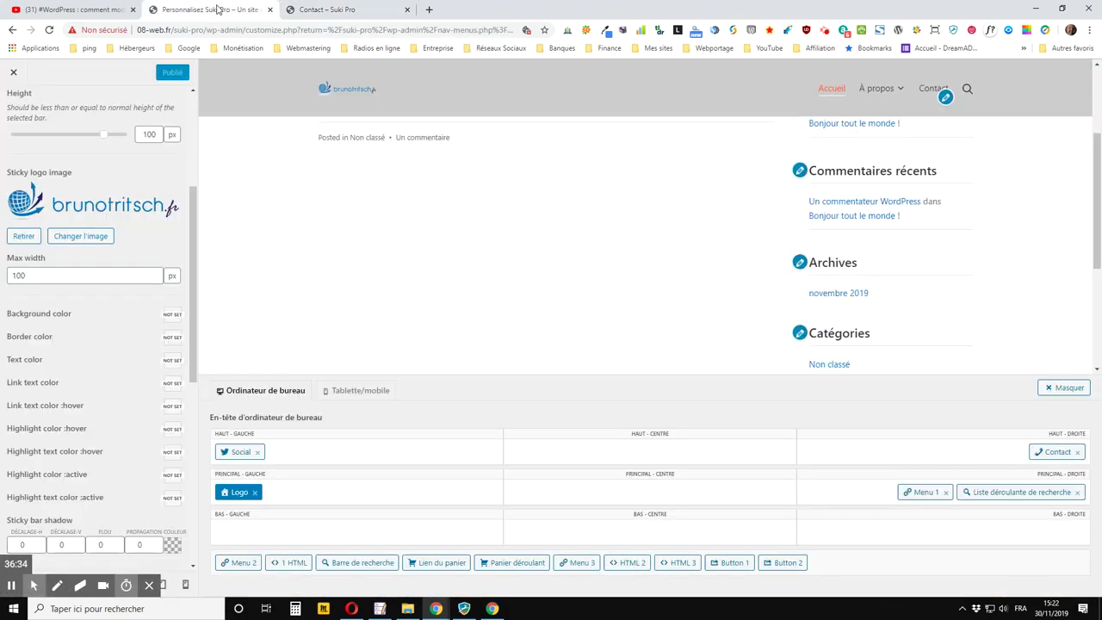
left_click(100, 10)
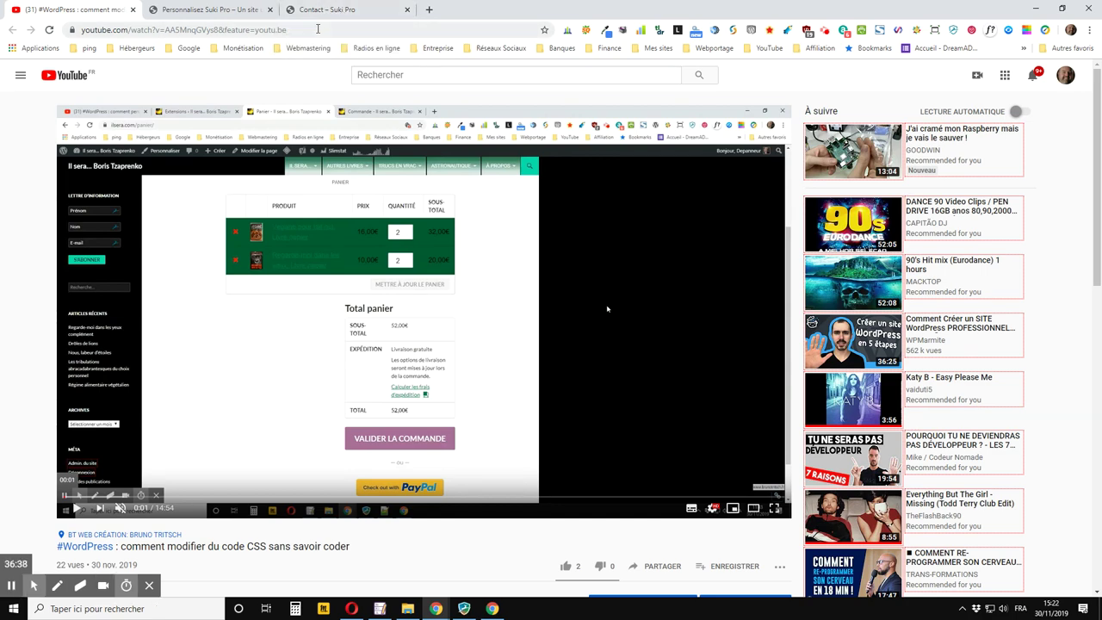
Like the CSS-editing video and expand its full description with the recommended links
scroll(333, 157, "down", 2)
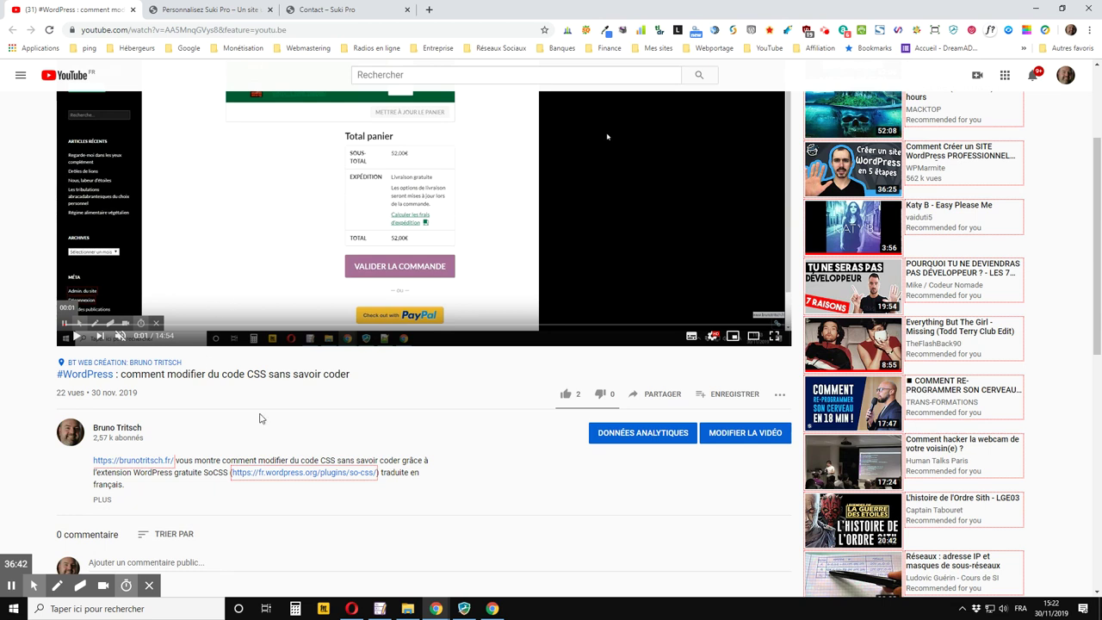
left_click(567, 396)
scroll(275, 374, "down", 1)
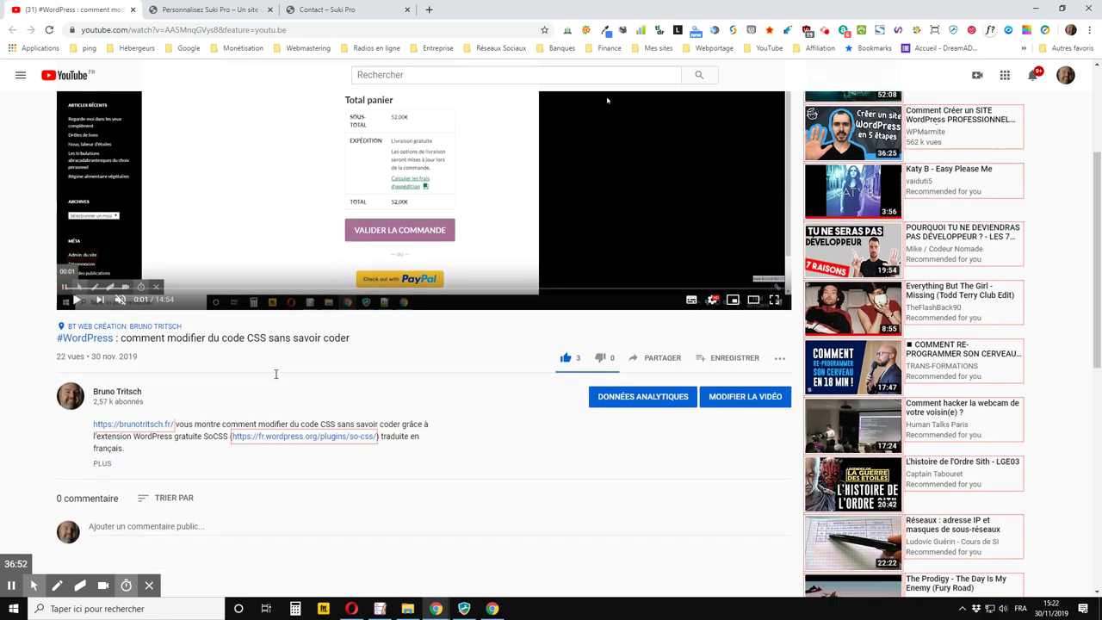
scroll(275, 374, "down", 2)
left_click(102, 387)
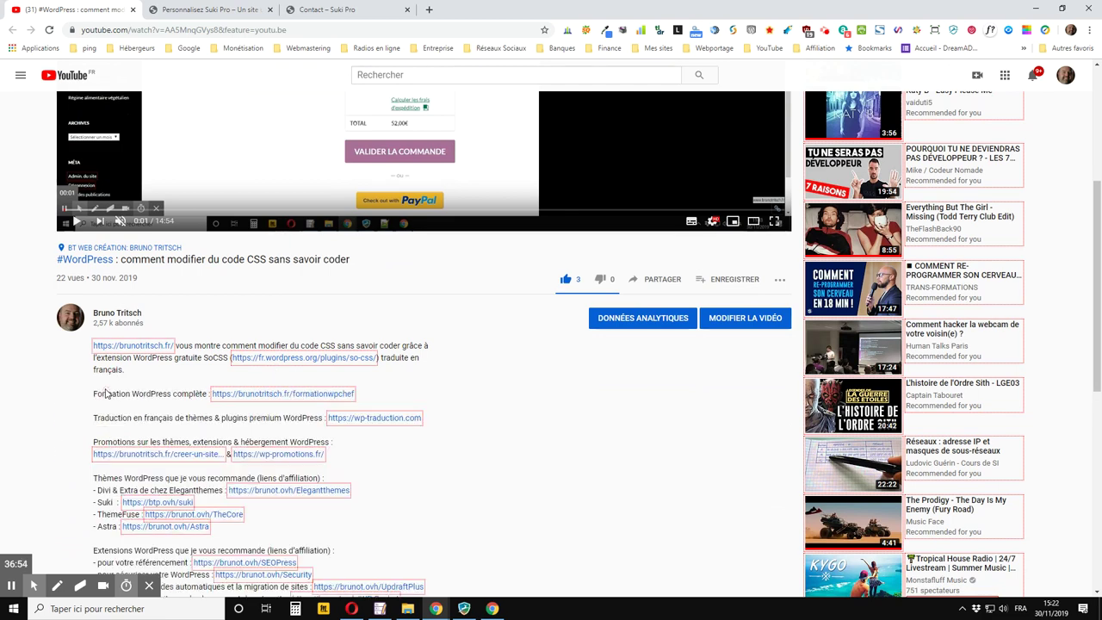
scroll(107, 392, "down", 3)
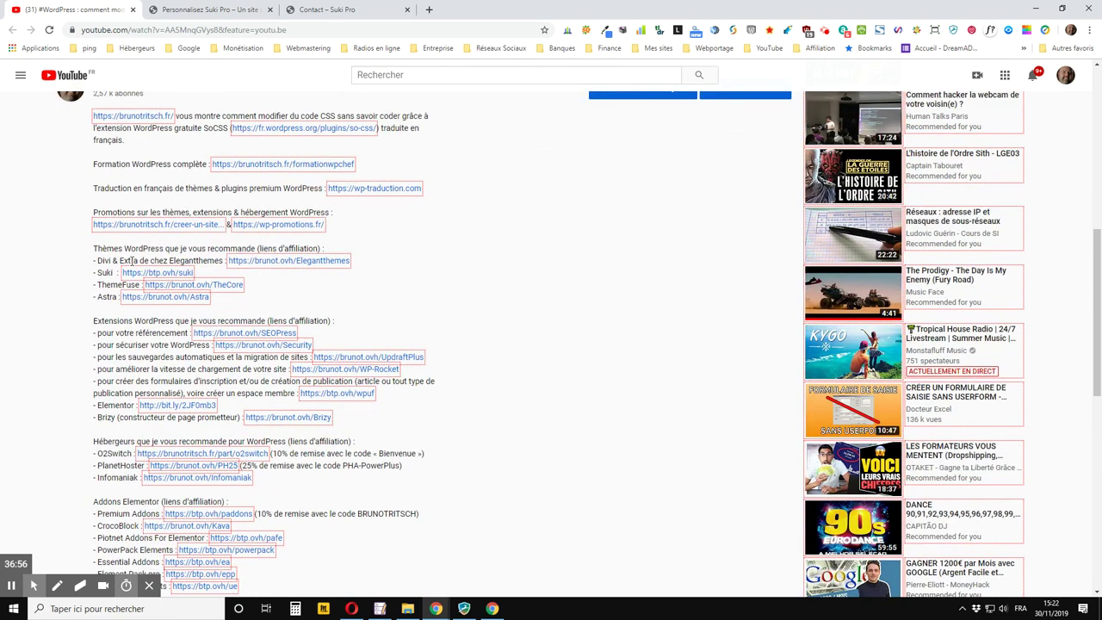